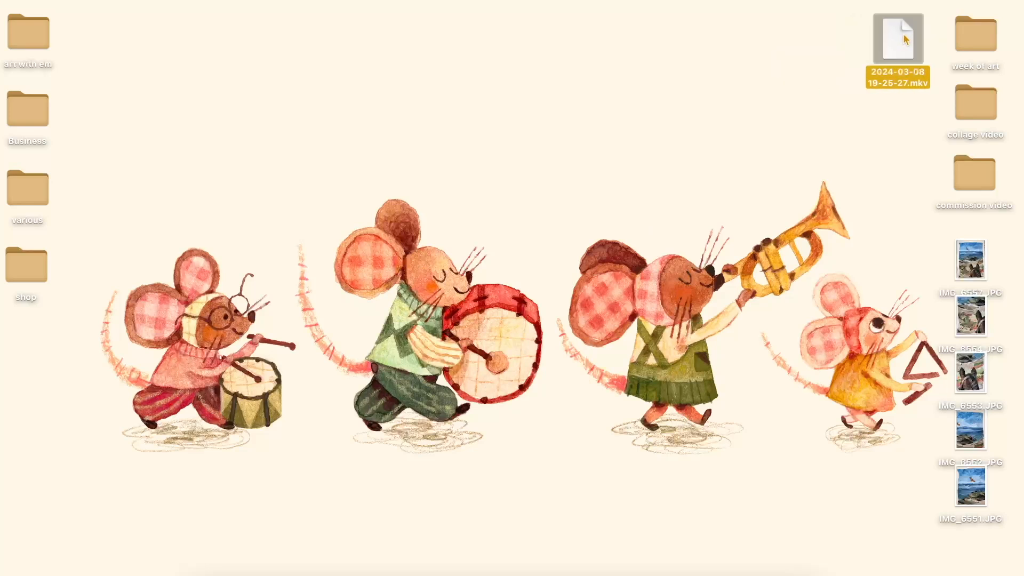
# Open the photos IMG_6557, IMG_6554 and IMG_6553 from the desktop and arrange the two lower collage close-ups side by side.
pyautogui.doubleClick(972, 275)
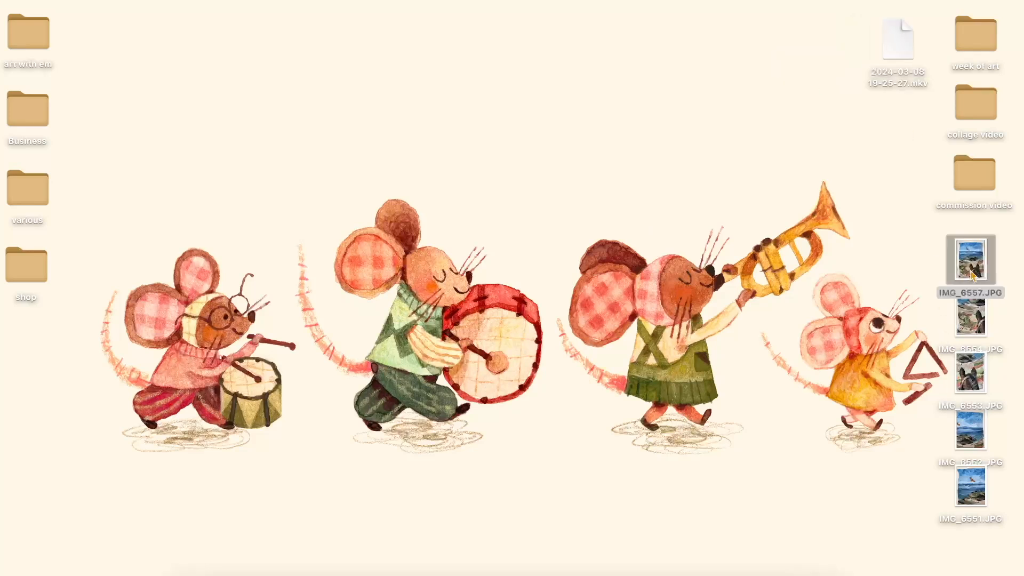
pyautogui.doubleClick(964, 324)
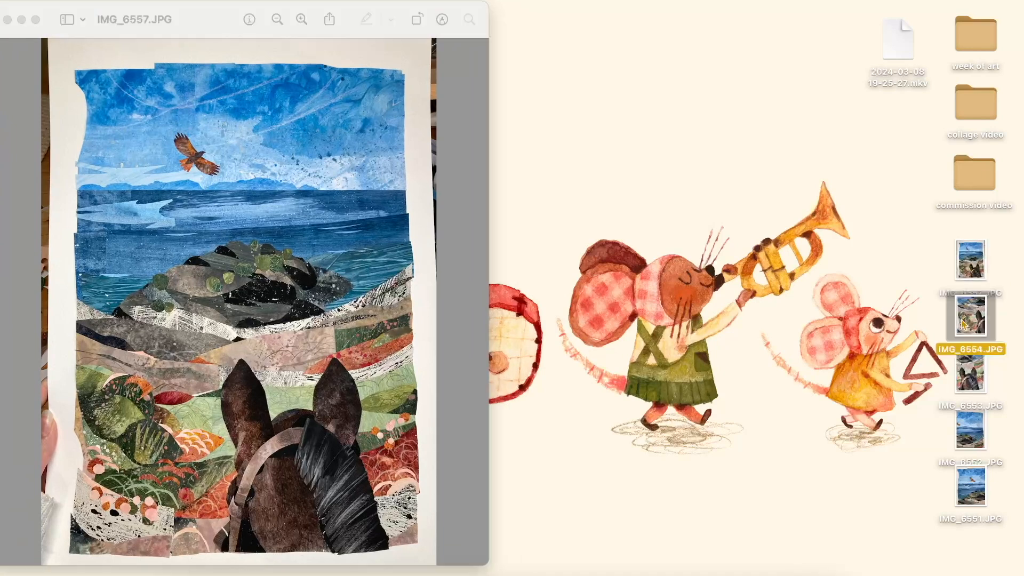
pyautogui.doubleClick(973, 380)
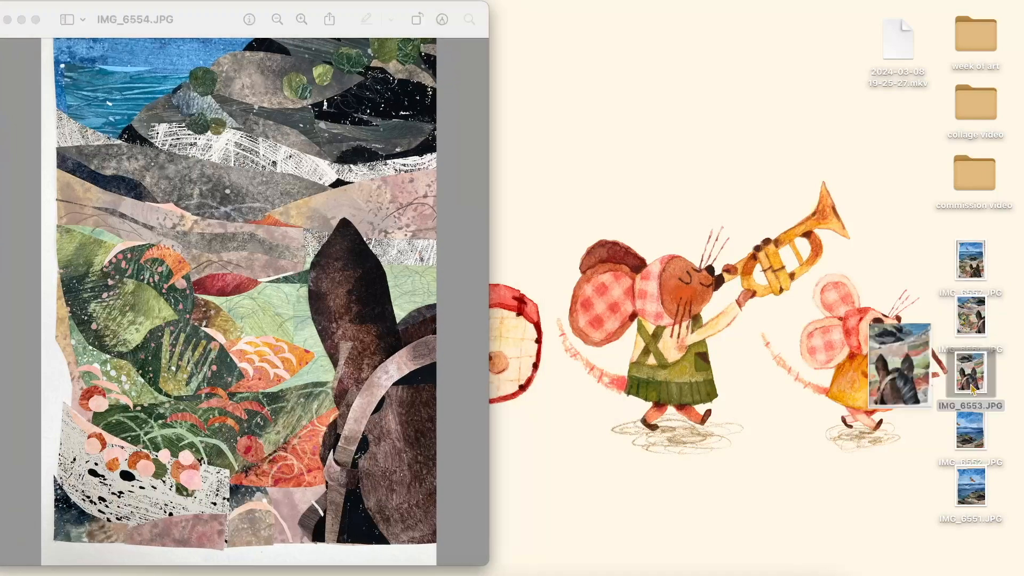
pyautogui.moveTo(203, 37); pyautogui.dragTo(643, 35)
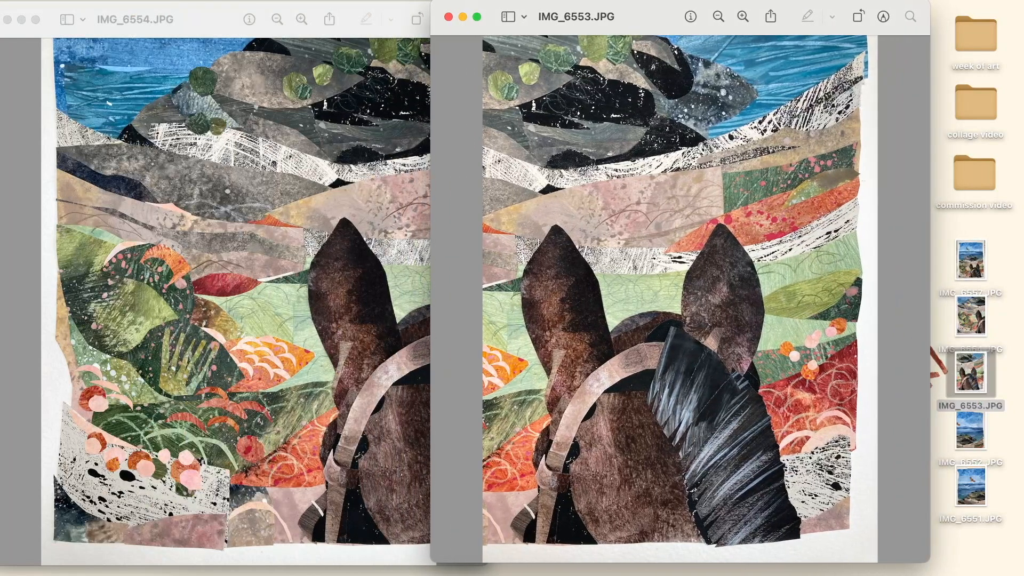
pyautogui.moveTo(228, 25); pyautogui.dragTo(301, 21)
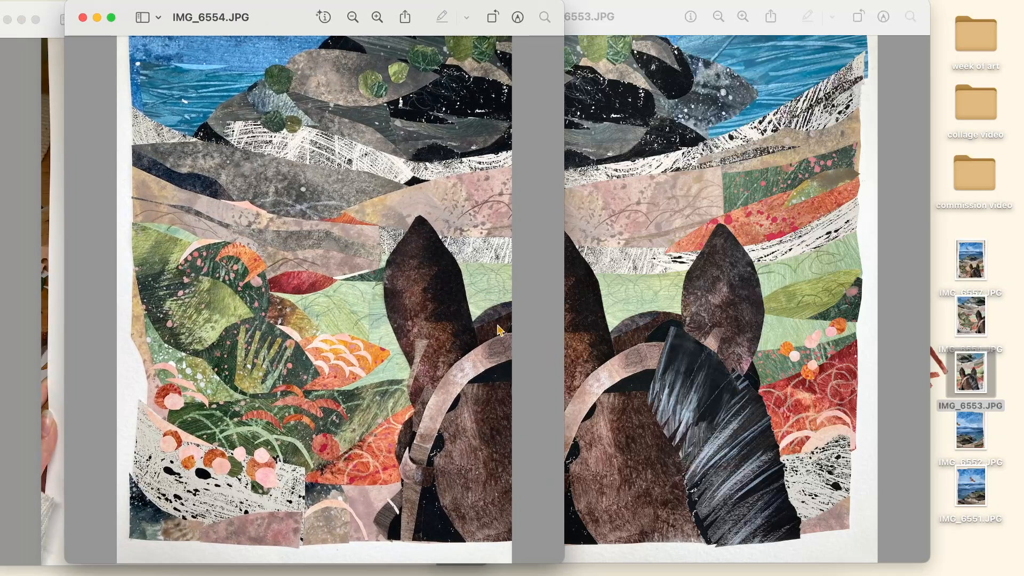
# Open IMG_6552 and IMG_6551 and arrange the two photos of the collage's upper half side by side.
pyautogui.doubleClick(982, 426)
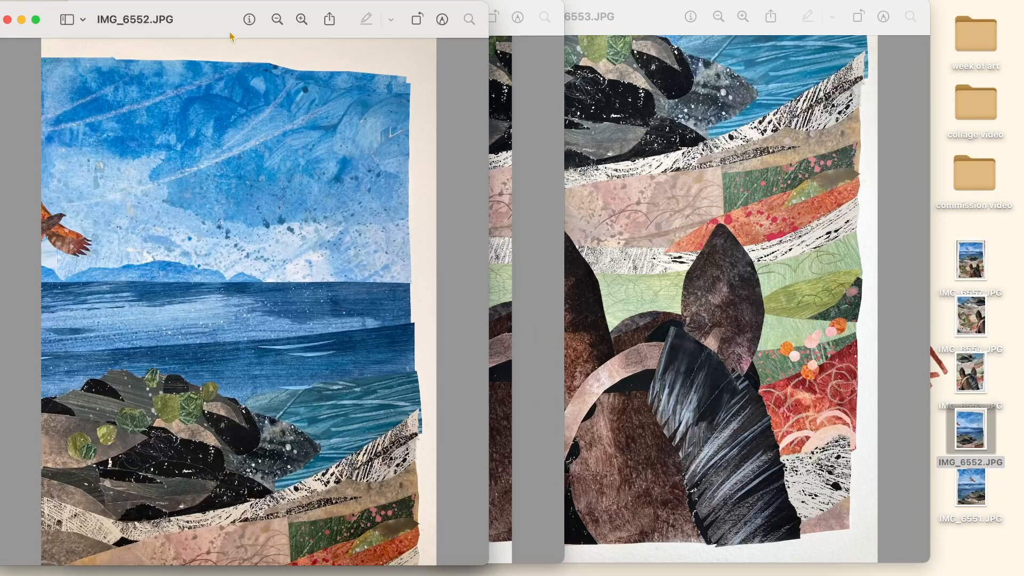
pyautogui.moveTo(213, 20); pyautogui.dragTo(639, 18)
pyautogui.doubleClick(968, 487)
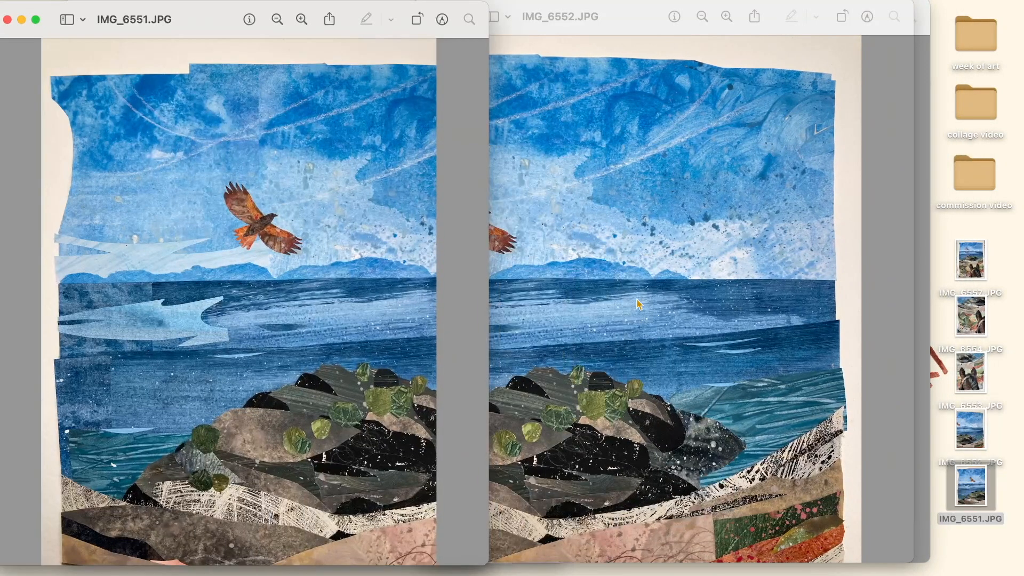
pyautogui.moveTo(637, 24); pyautogui.dragTo(684, 17)
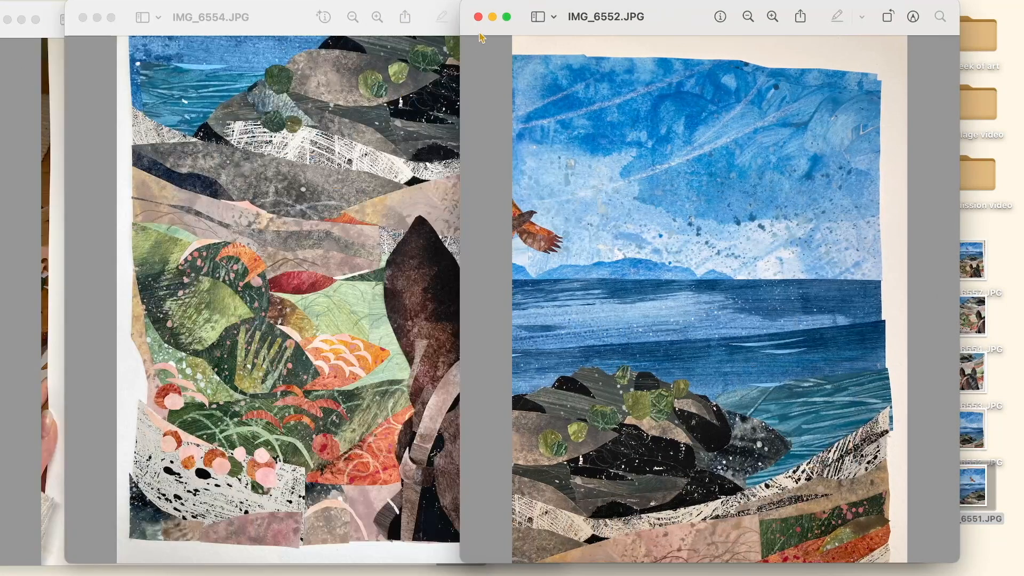
# Close the IMG_6552, IMG_6554 and IMG_6553 photo windows, leaving the full collage photo open.
pyautogui.click(479, 18)
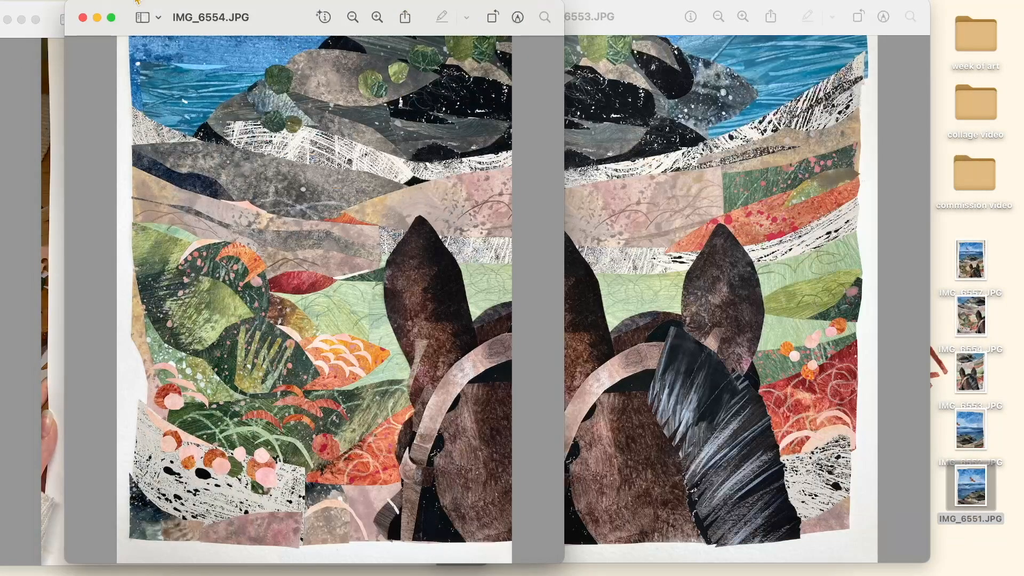
pyautogui.click(83, 18)
pyautogui.click(448, 17)
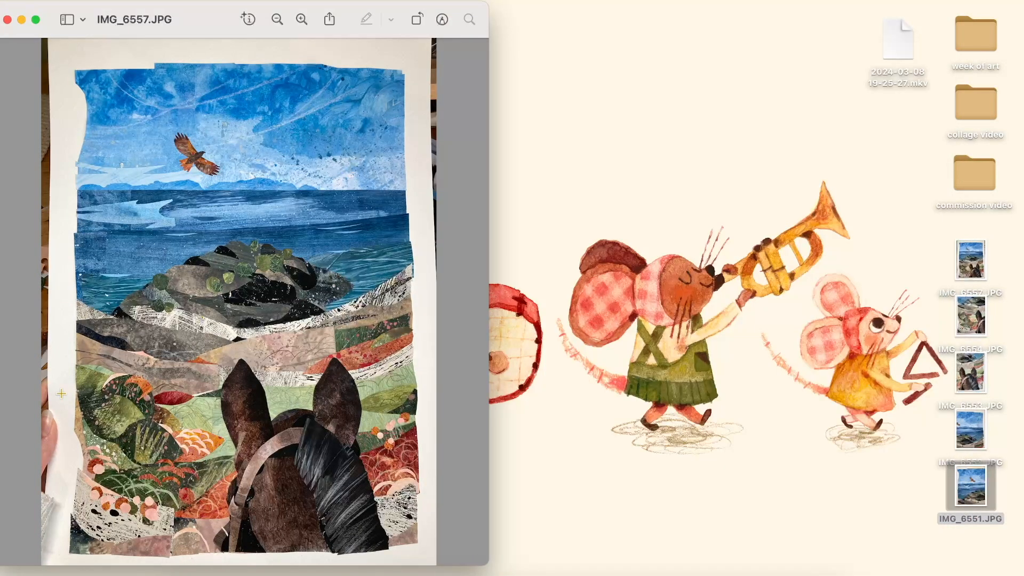
# Examine the full collage in IMG_6557 from the sky down to the horse's head, and close the photo.
pyautogui.scroll(3, 105, 172)
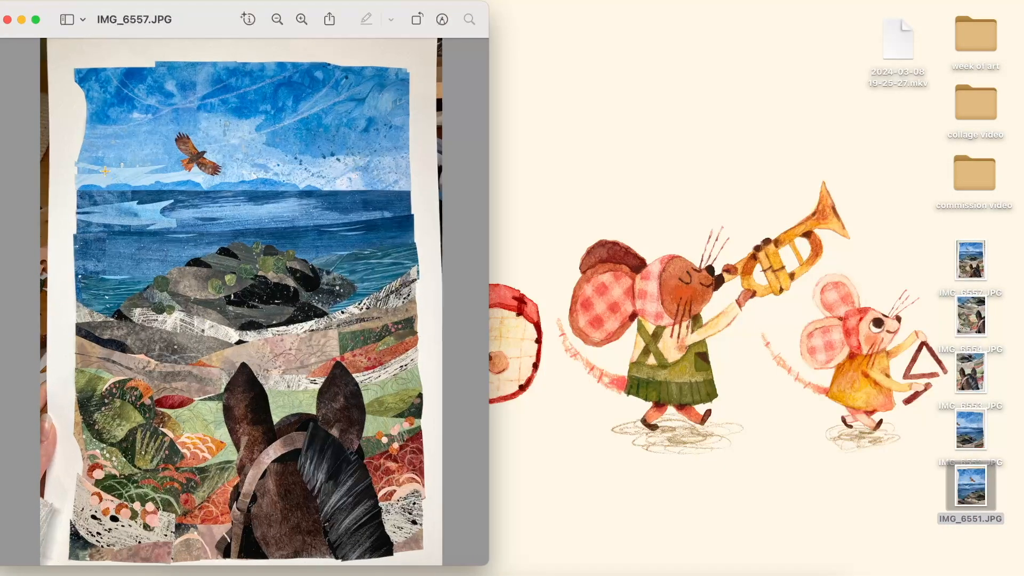
pyautogui.hscroll(1, 105, 172)
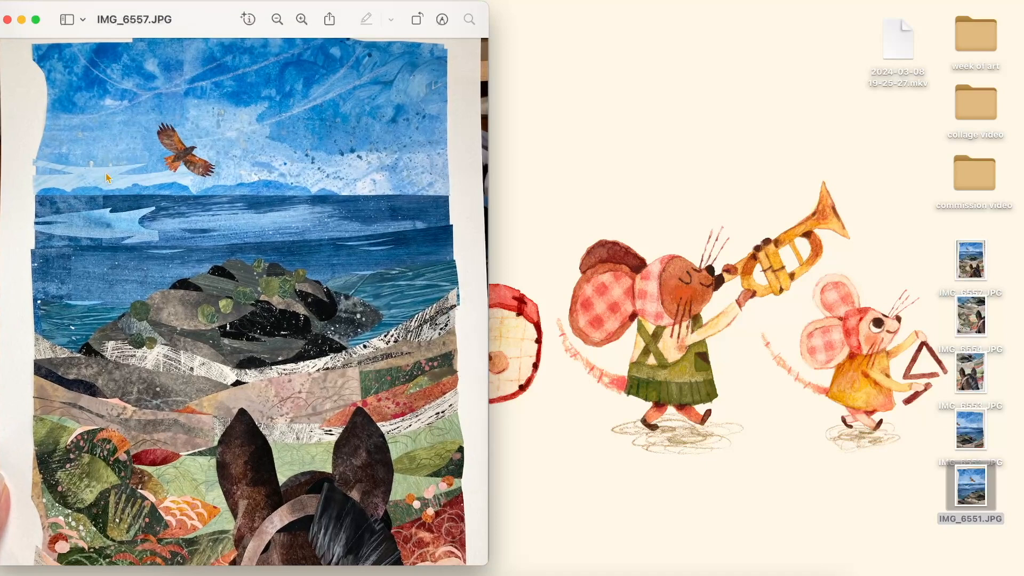
pyautogui.scroll(3, 107, 178)
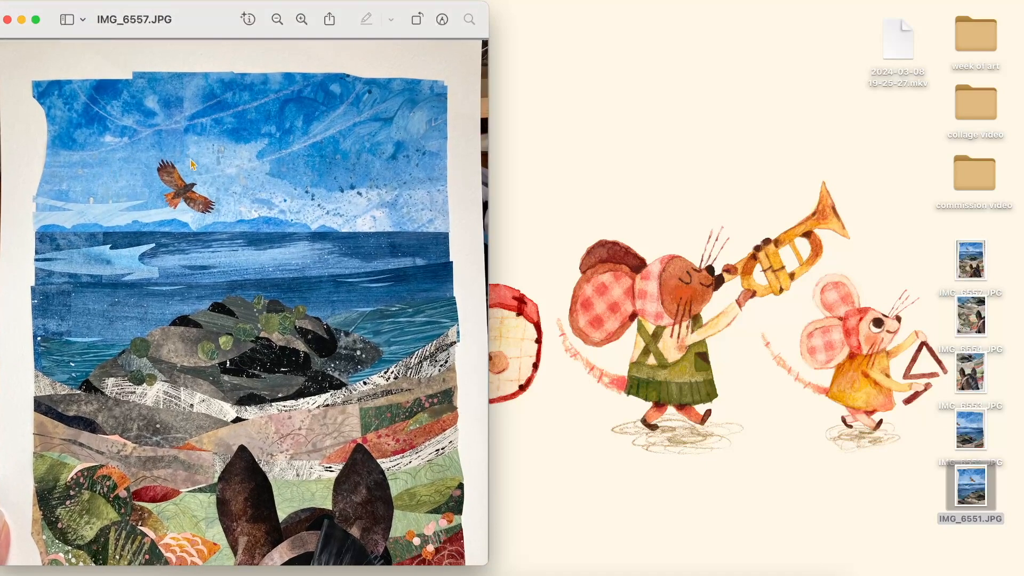
pyautogui.scroll(-5, 227, 395)
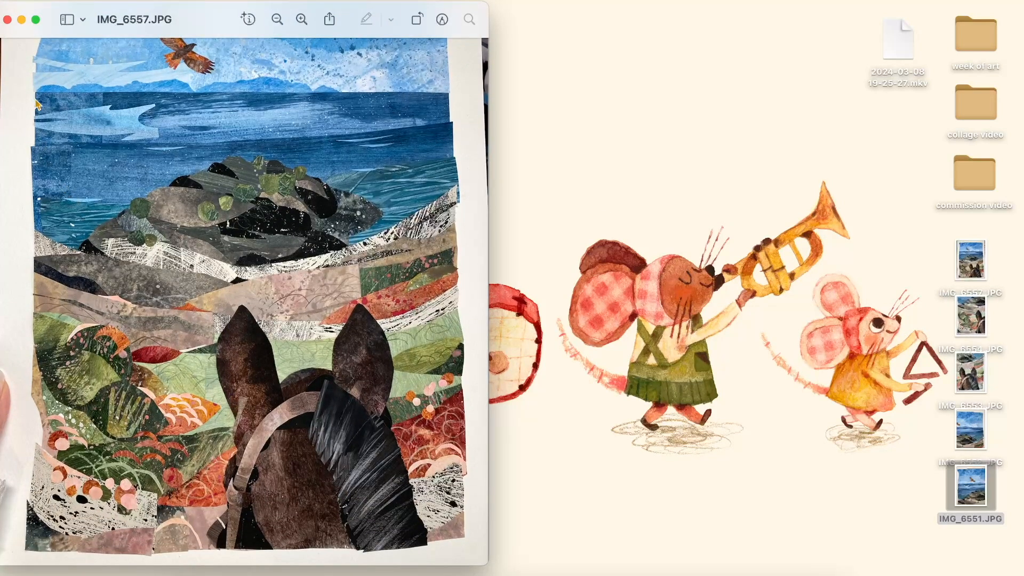
pyautogui.click(8, 20)
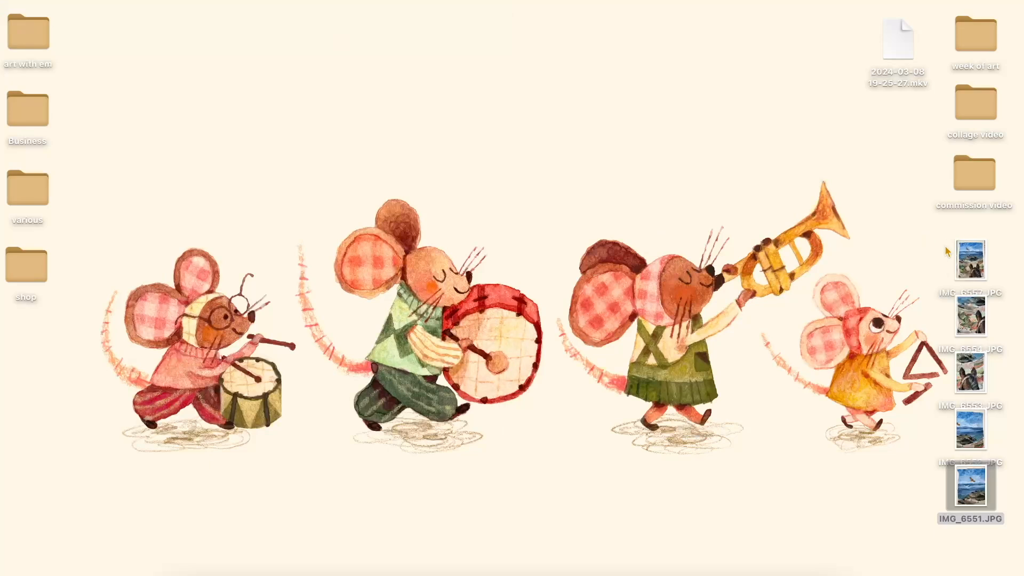
# Reopen IMG_6554 and IMG_6553 and place the two lower-half close-ups next to each other for comparison.
pyautogui.click(971, 257)
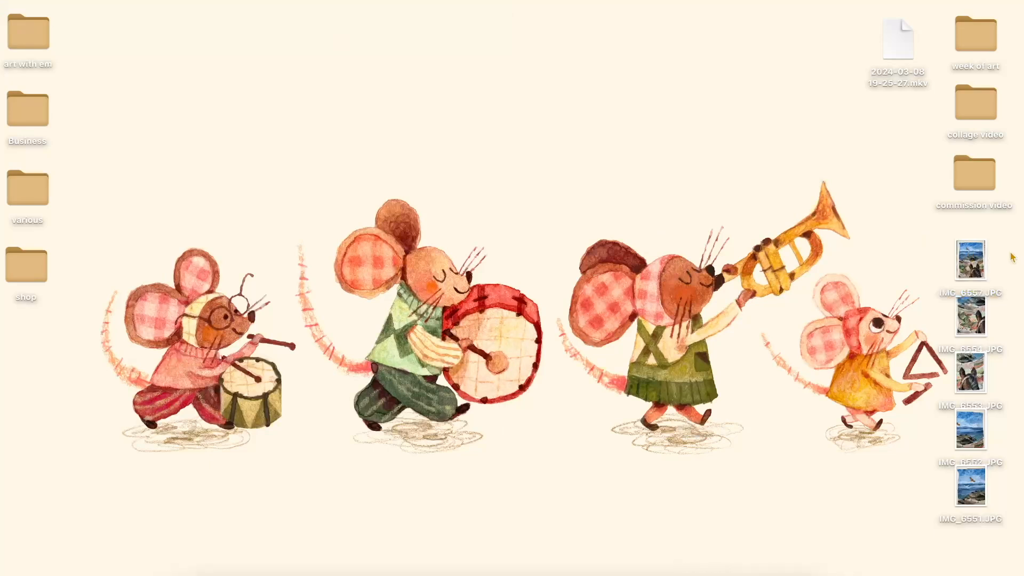
pyautogui.click(980, 318)
pyautogui.doubleClick(980, 318)
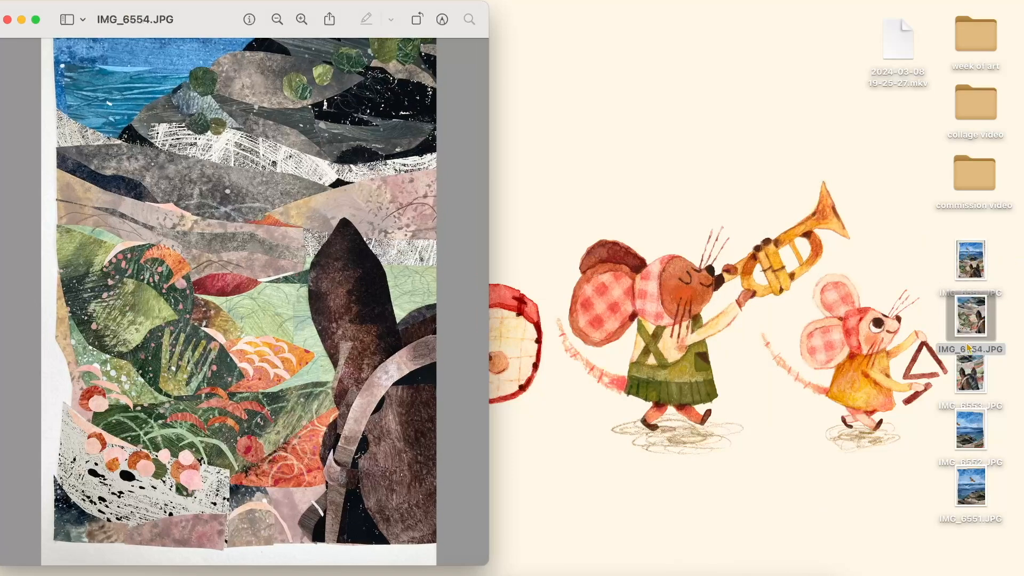
pyautogui.doubleClick(959, 380)
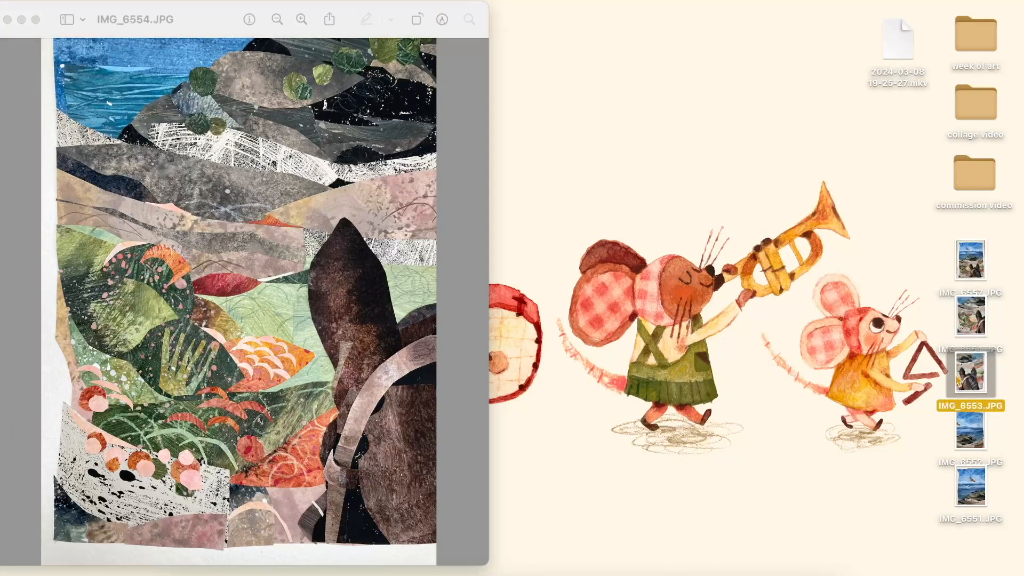
pyautogui.moveTo(213, 33); pyautogui.dragTo(659, 30)
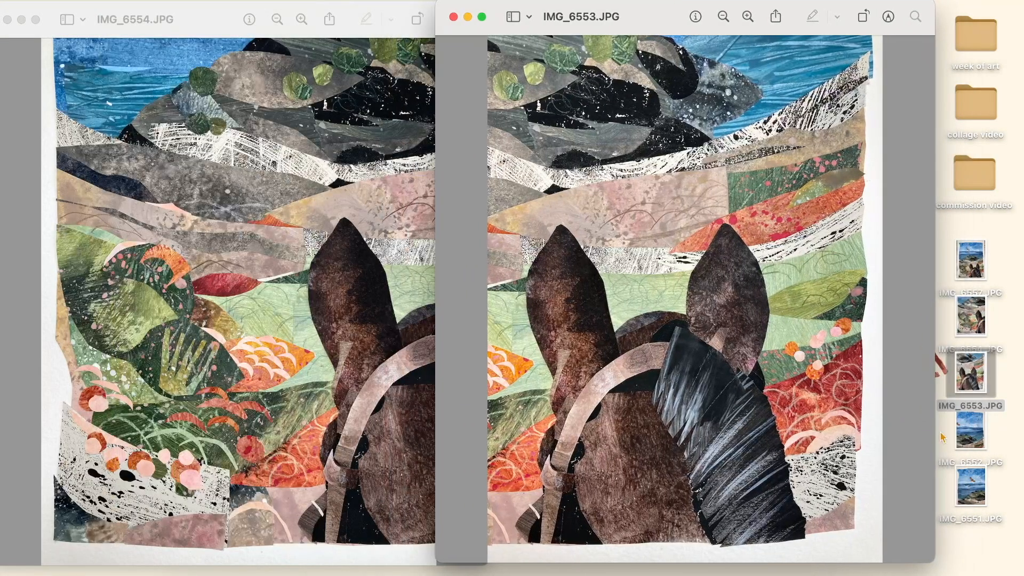
# Open IMG_6552 and IMG_6551 again, move IMG_6551 beside the other photo and zoom it out.
pyautogui.doubleClick(971, 430)
pyautogui.doubleClick(971, 486)
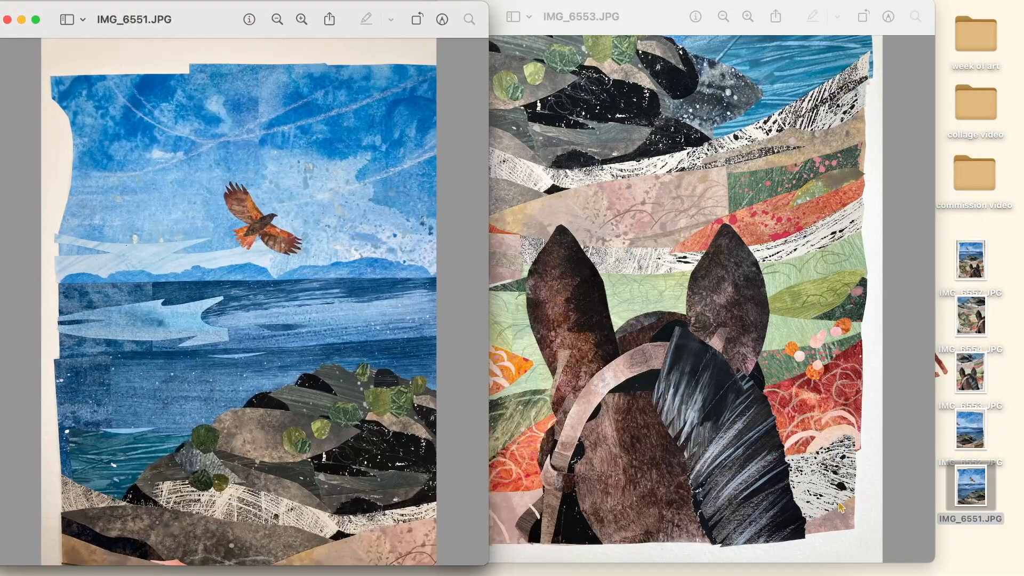
pyautogui.moveTo(213, 20); pyautogui.dragTo(611, 18)
pyautogui.press('super+minus')
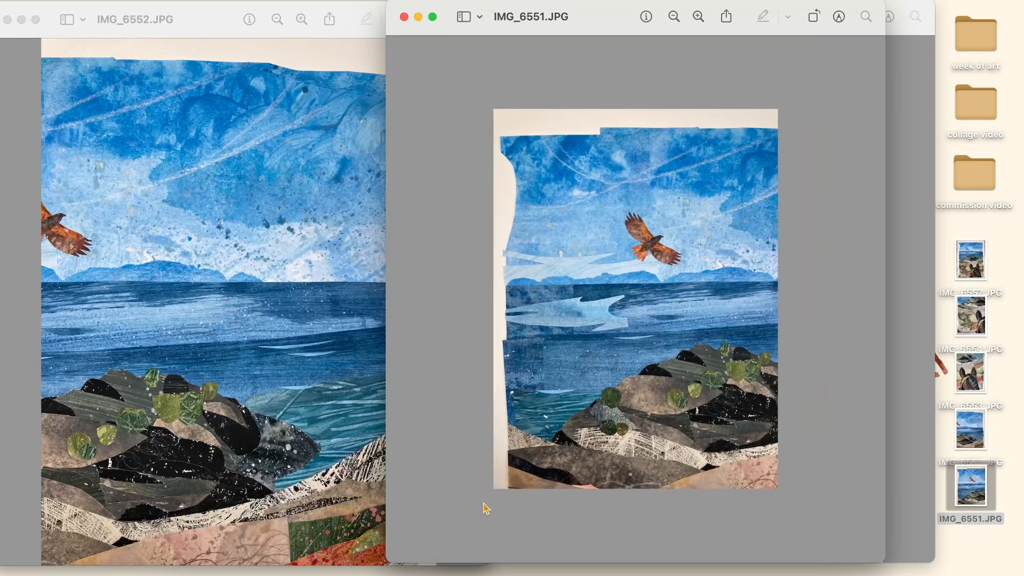
# Close all four close-up photo windows, from IMG_6551 to IMG_6554.
pyautogui.click(404, 18)
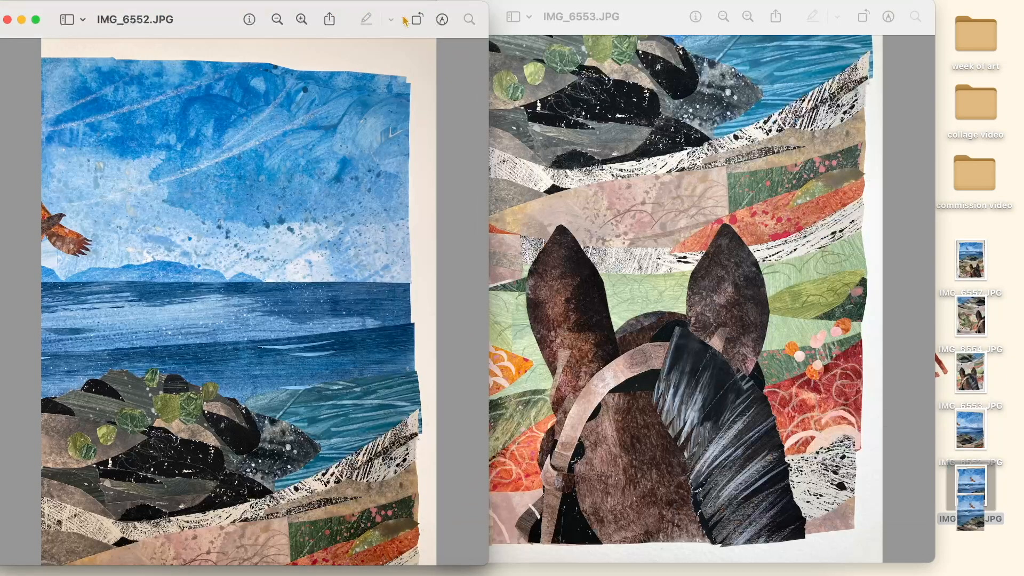
pyautogui.click(7, 20)
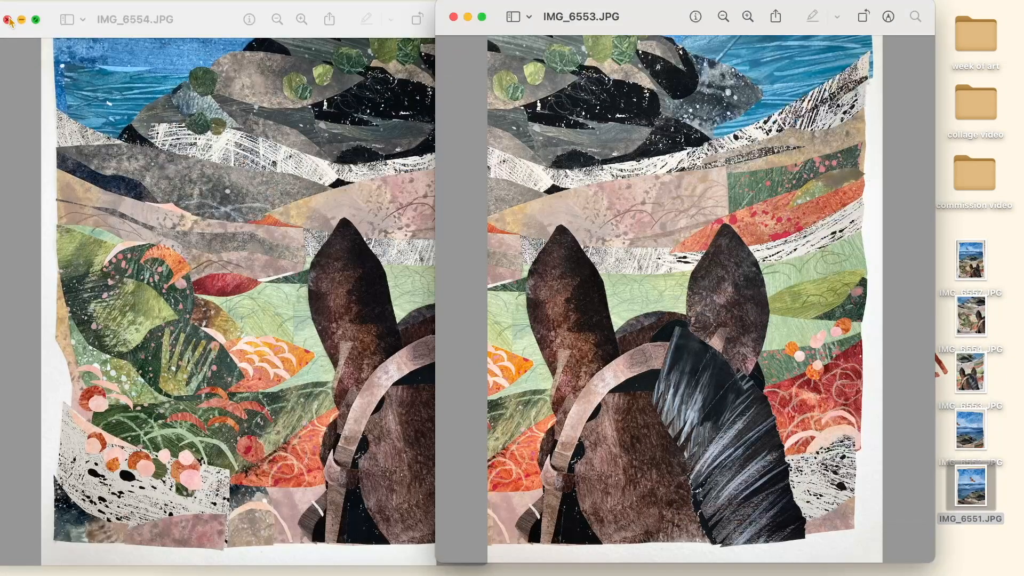
pyautogui.click(456, 18)
pyautogui.click(8, 20)
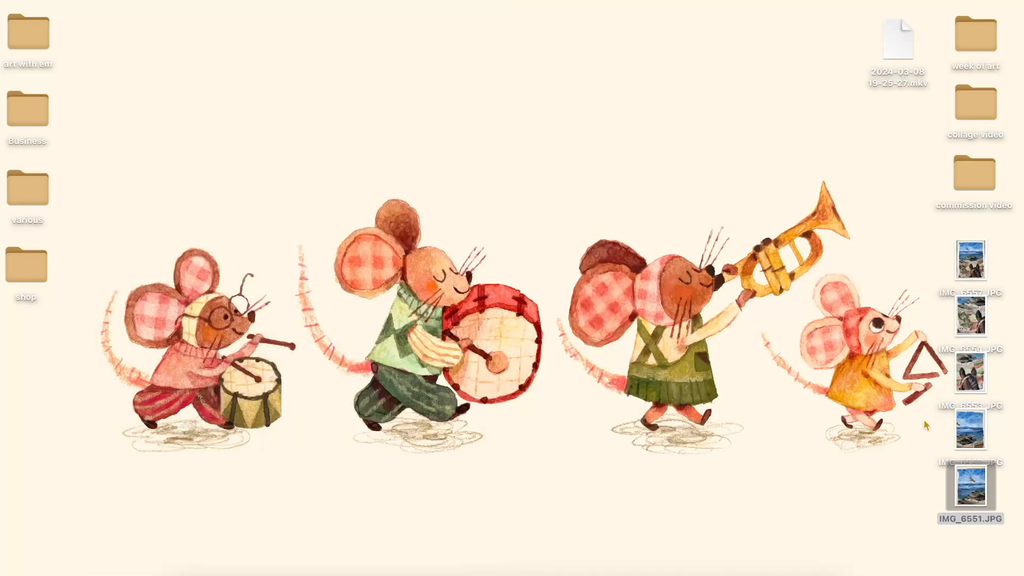
# View the full collage photo IMG_6557 once more and close it.
pyautogui.click(979, 246)
pyautogui.doubleClick(979, 246)
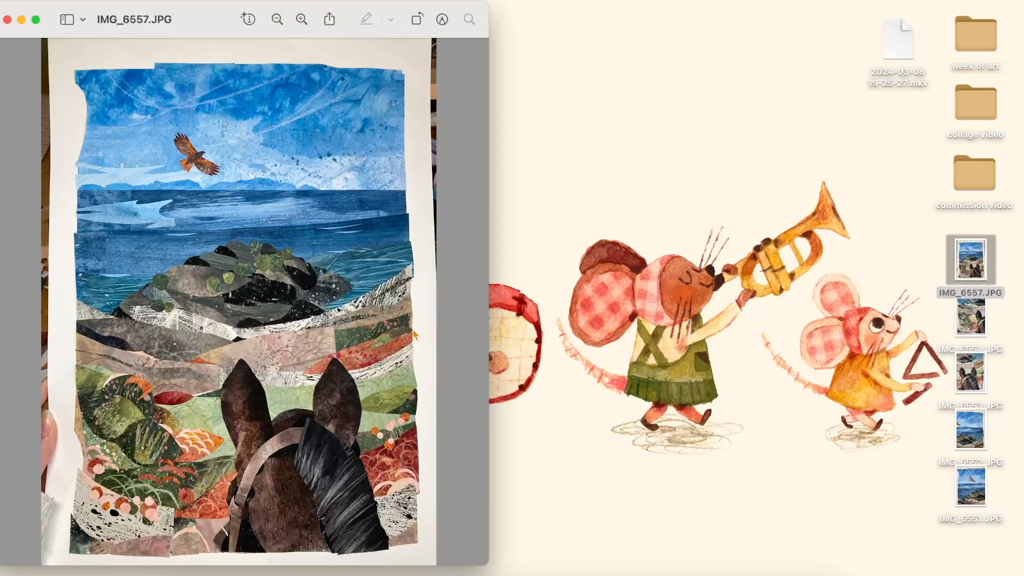
pyautogui.click(8, 20)
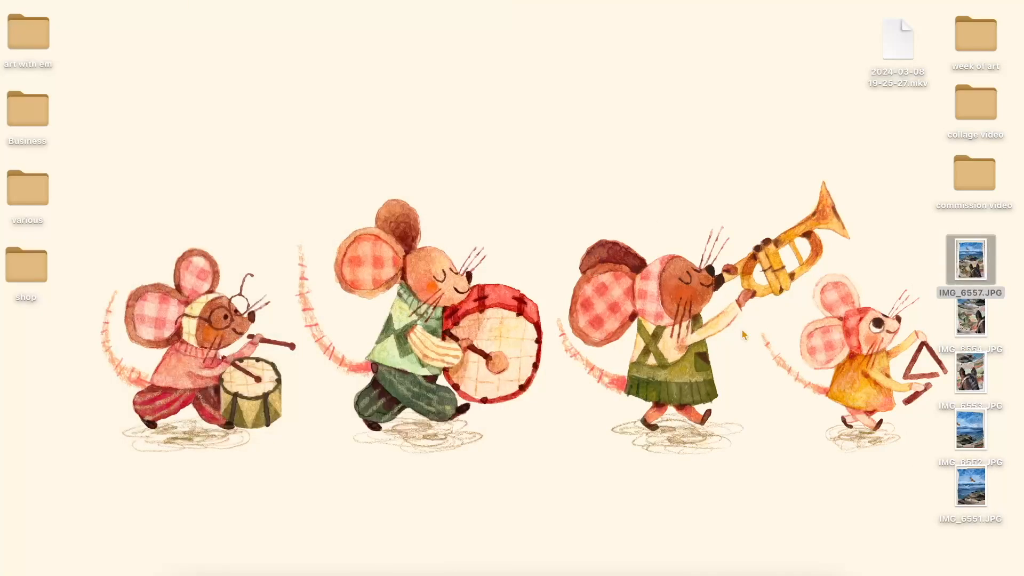
# Switch to Photoshop and view the teapot collage in the Untitled-5 document up close.
pyautogui.click(771, 571)
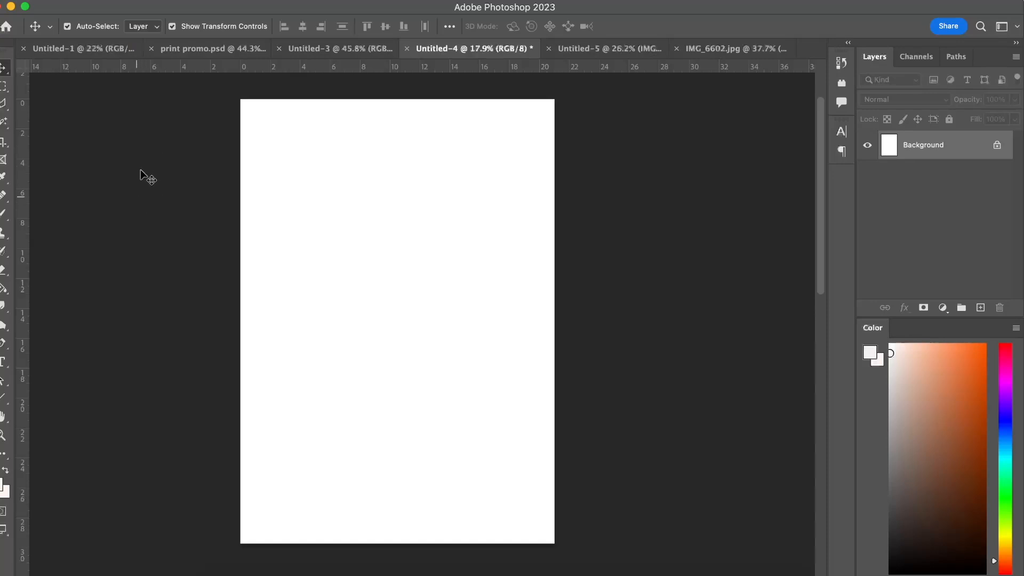
pyautogui.click(598, 48)
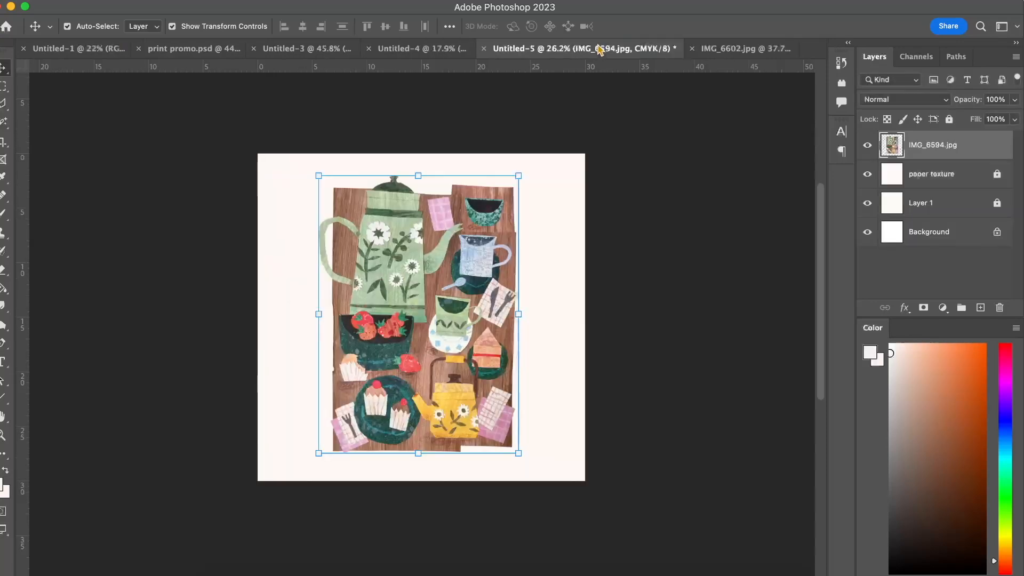
pyautogui.click(165, 293)
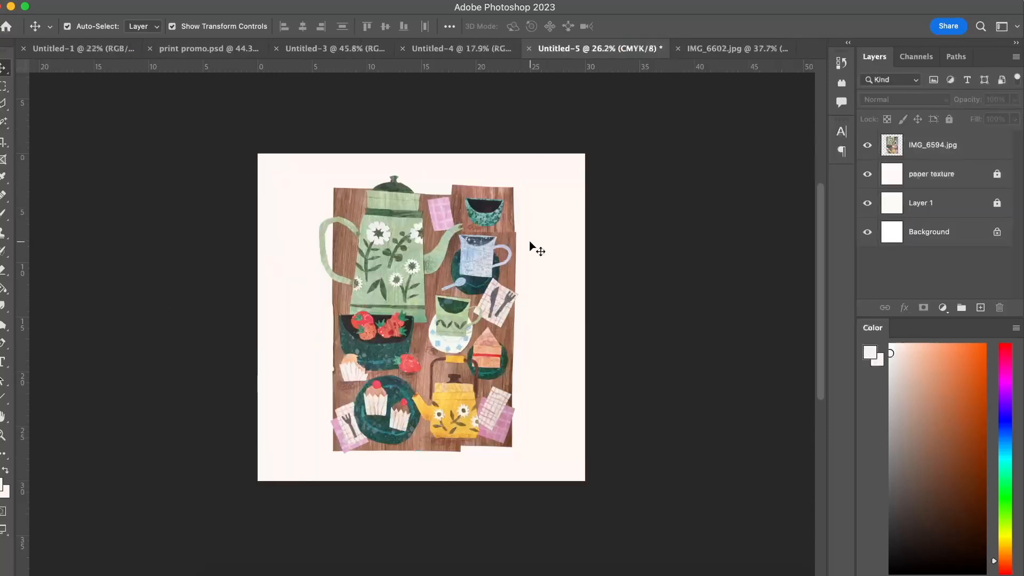
pyautogui.scroll(3, 529, 241)
pyautogui.scroll(1, 530, 243)
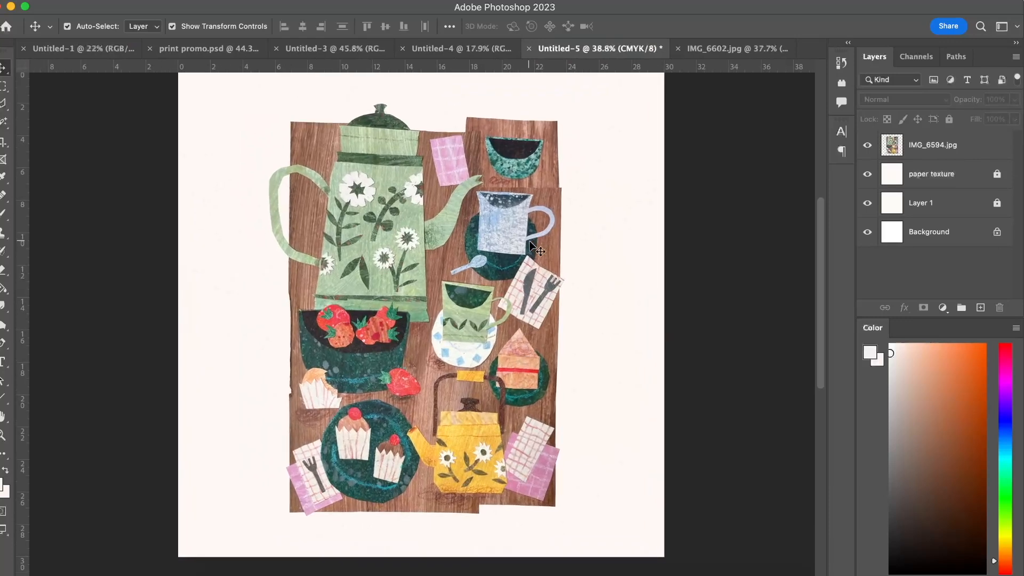
# Try repositioning the IMG_6594.jpg collage layer on its page, undo the move and deselect the layer.
pyautogui.moveTo(466, 245); pyautogui.dragTo(516, 235)
pyautogui.hotkey('ctrl', 'z')
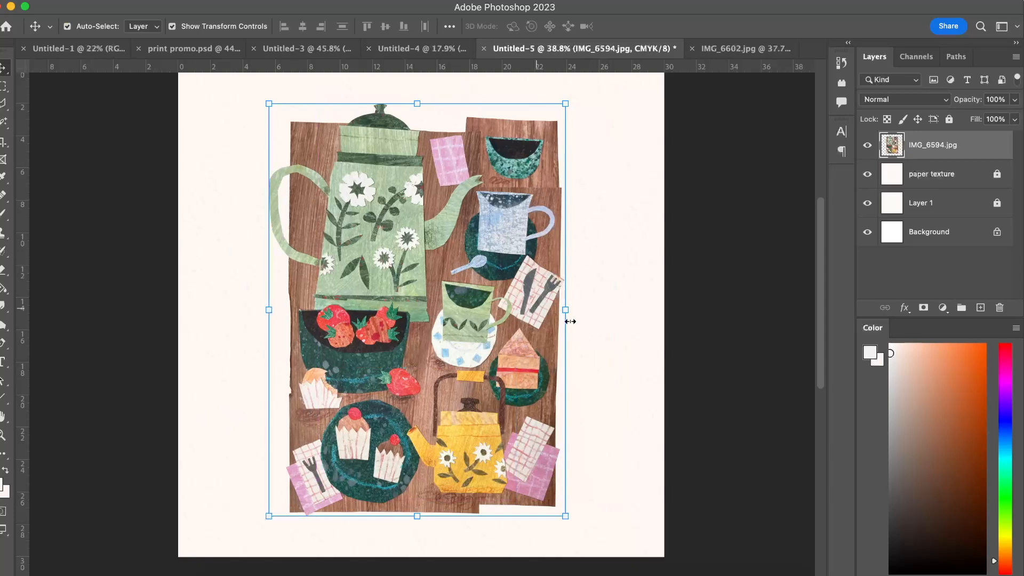
pyautogui.click(705, 325)
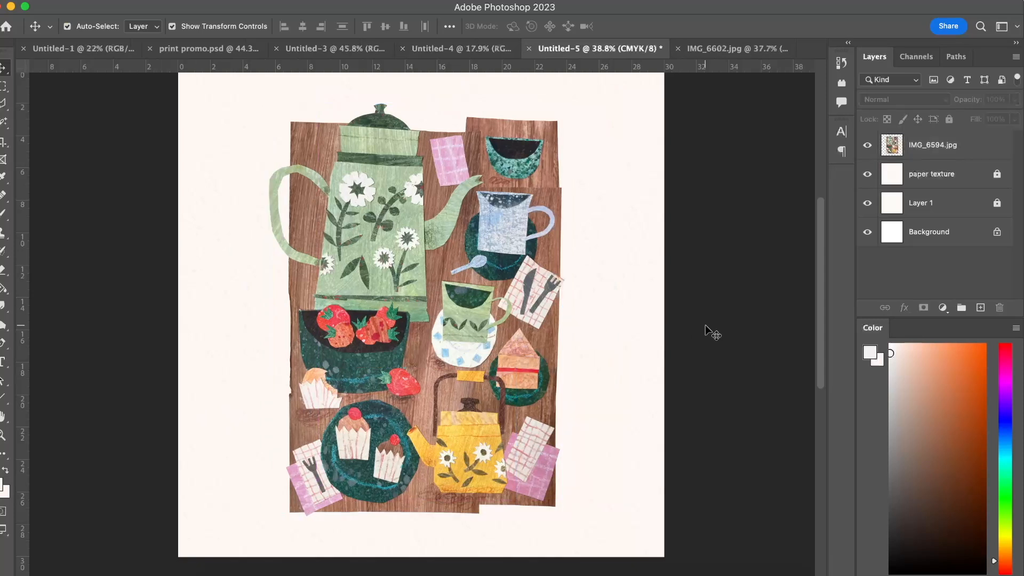
# Return to the blank Untitled-4 document and check the available image commands without applying any.
pyautogui.click(451, 50)
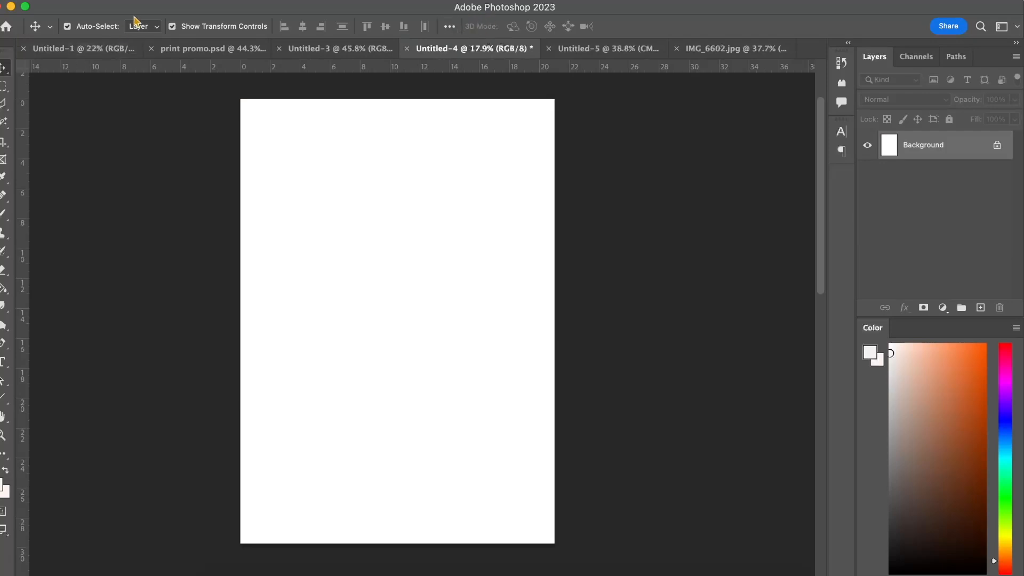
pyautogui.click(154, 0)
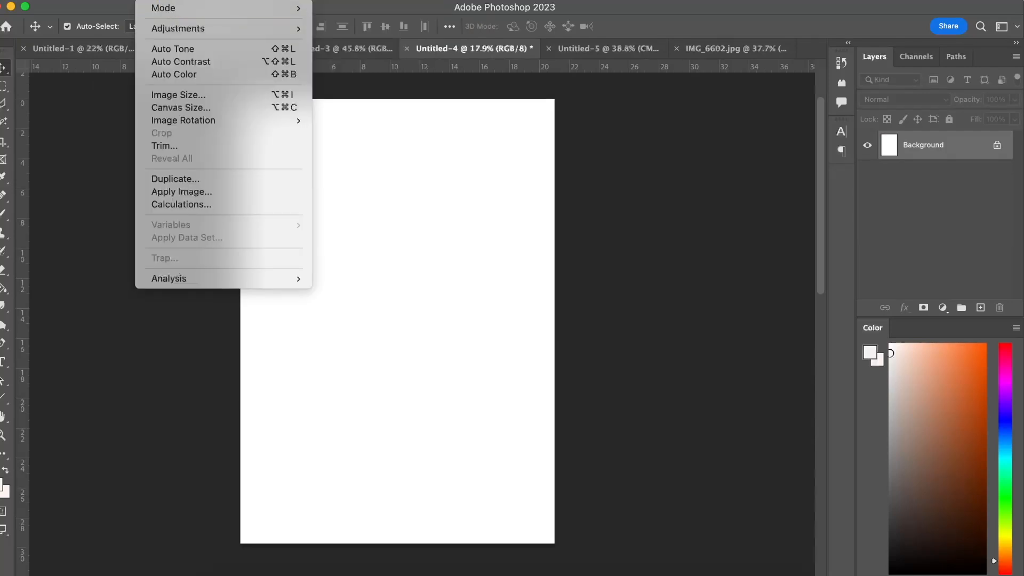
pyautogui.click(687, 11)
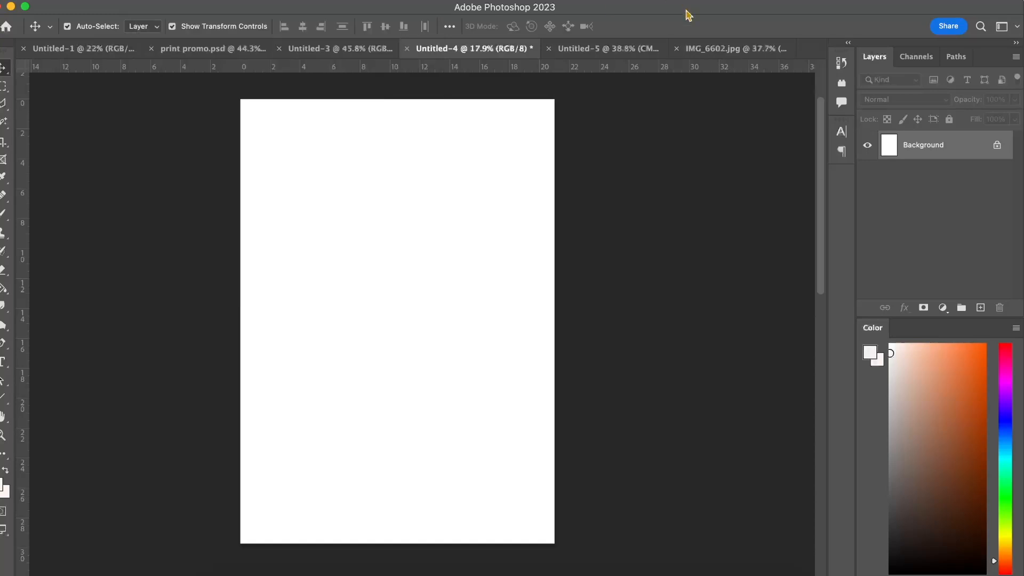
# Place the desktop photos IMG_6551 to IMG_6554 as separate layers in the blank Untitled-4 document.
pyautogui.moveTo(591, 12); pyautogui.dragTo(439, 11)
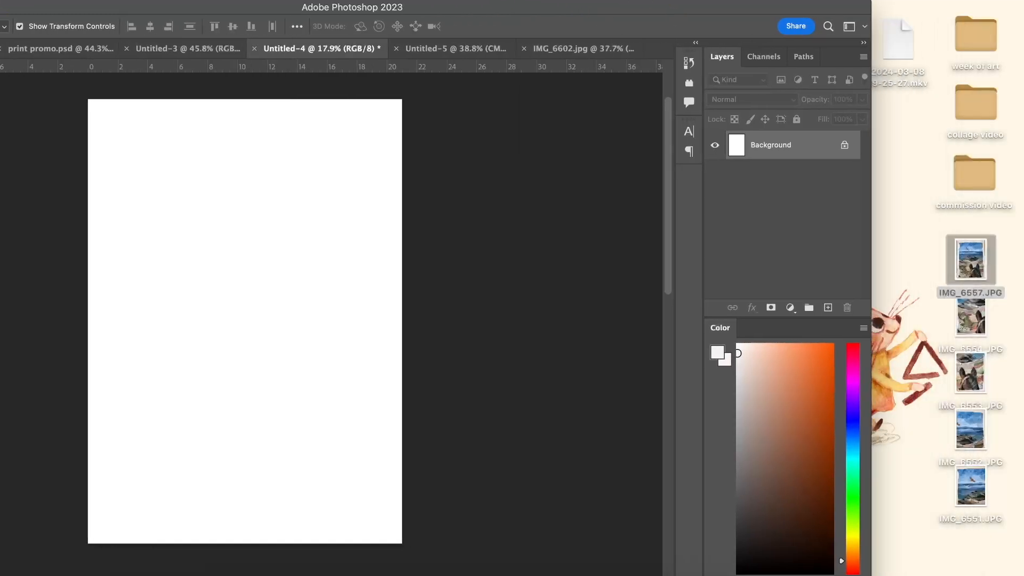
pyautogui.moveTo(944, 331); pyautogui.dragTo(238, 385)
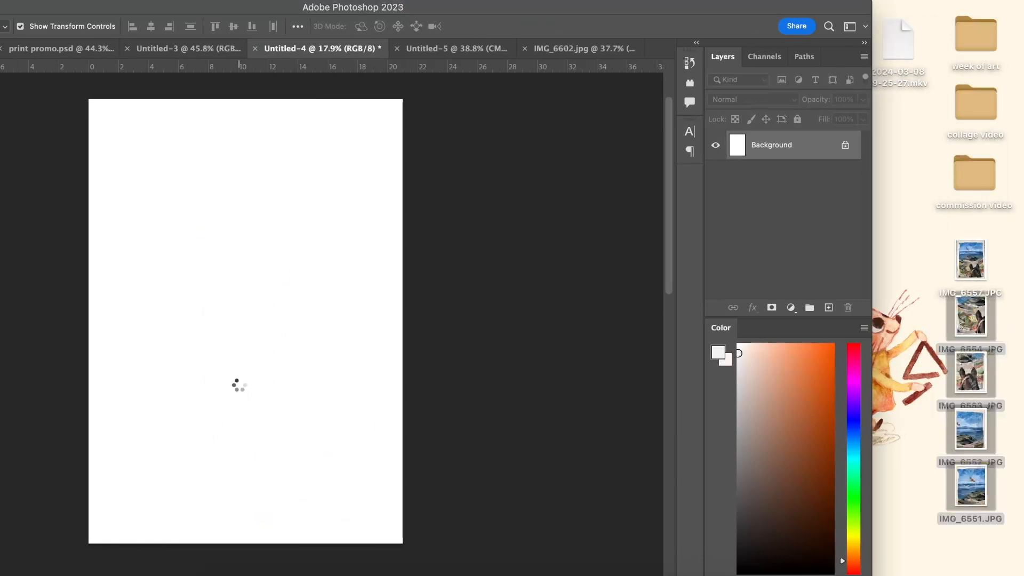
pyautogui.click(66, 250)
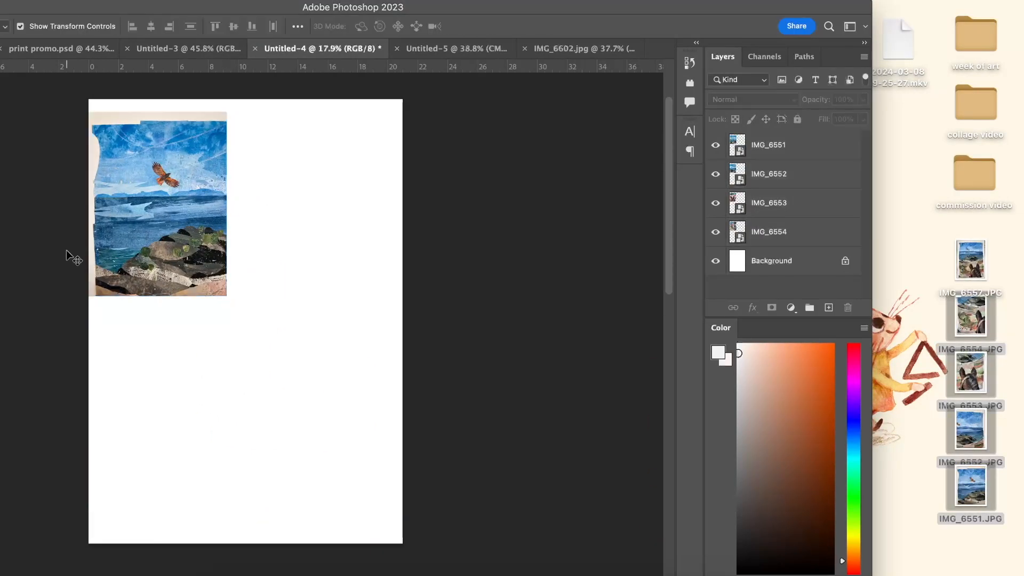
# Spread the placed photos across the page, lower the IMG_6551 layer's opacity to 46% and restore the window to full width.
pyautogui.scroll(3, 67, 250)
pyautogui.scroll(3, 66, 249)
pyautogui.moveTo(236, 232); pyautogui.dragTo(193, 231)
pyautogui.moveTo(291, 232); pyautogui.dragTo(500, 232)
pyautogui.moveTo(196, 237); pyautogui.dragTo(327, 233)
pyautogui.click(863, 100)
pyautogui.moveTo(840, 117); pyautogui.dragTo(826, 117)
pyautogui.doubleClick(455, 7)
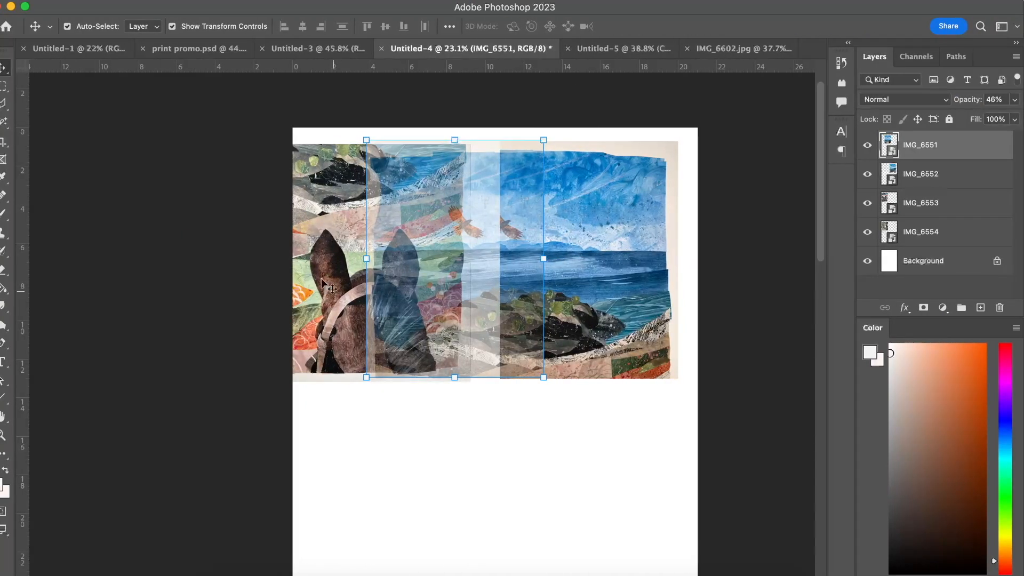
# Hide layers IMG_6553 and IMG_6554, and shift IMG_6551 over IMG_6552 so that the bird in both photos overlaps.
pyautogui.click(220, 275)
pyautogui.scroll(3, 483, 220)
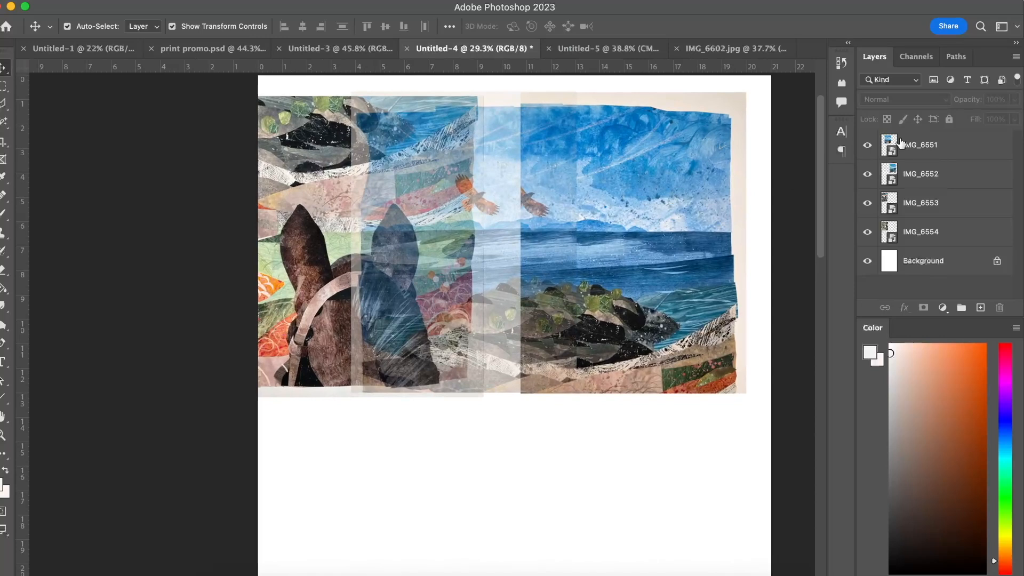
pyautogui.click(868, 203)
pyautogui.click(868, 232)
pyautogui.scroll(3, 488, 223)
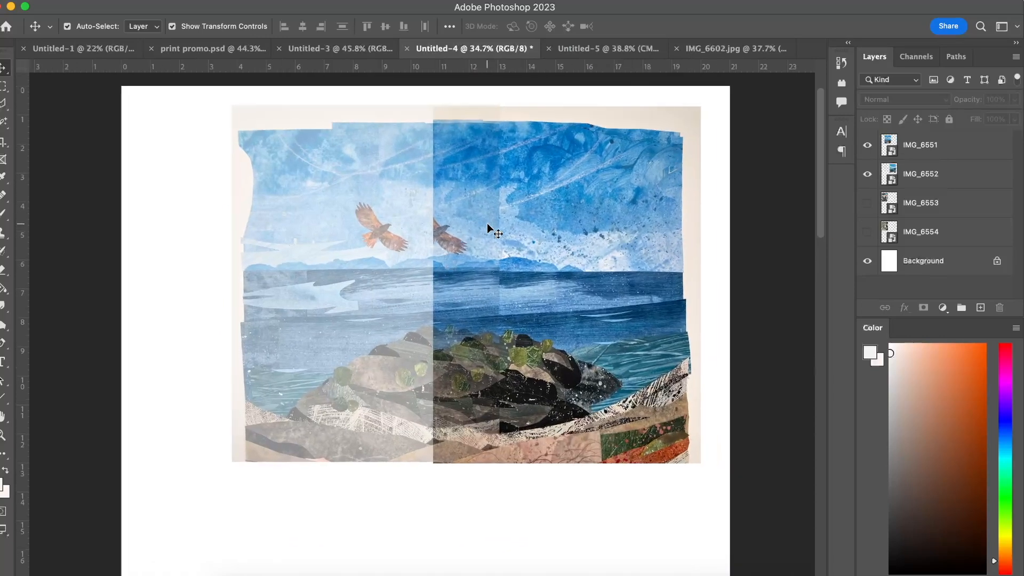
pyautogui.moveTo(427, 204); pyautogui.dragTo(483, 206)
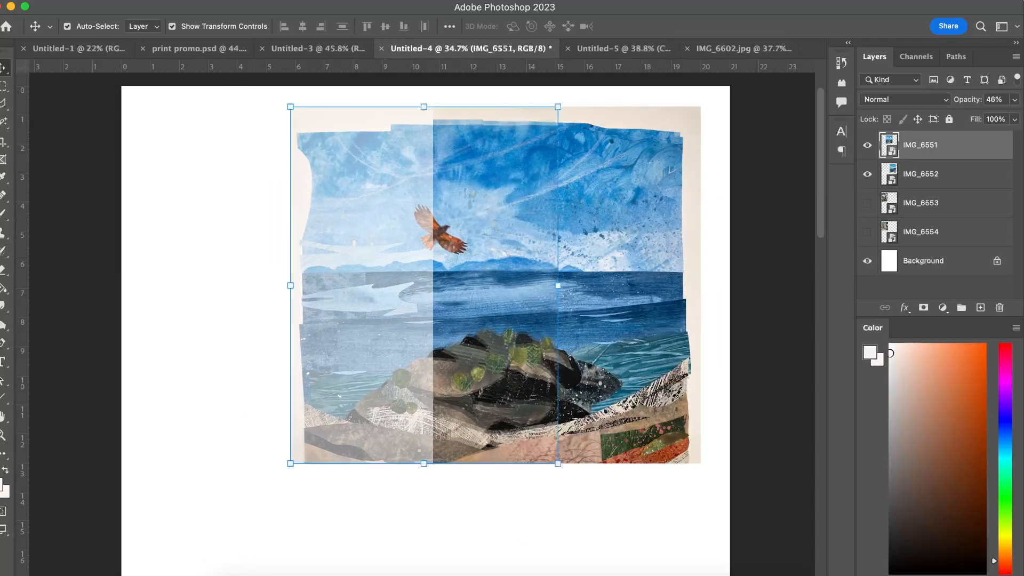
# Warp the IMG_6551 layer slightly along its upper edge to match the IMG_6552 photo beneath, and apply the warp.
pyautogui.click(120, 0)
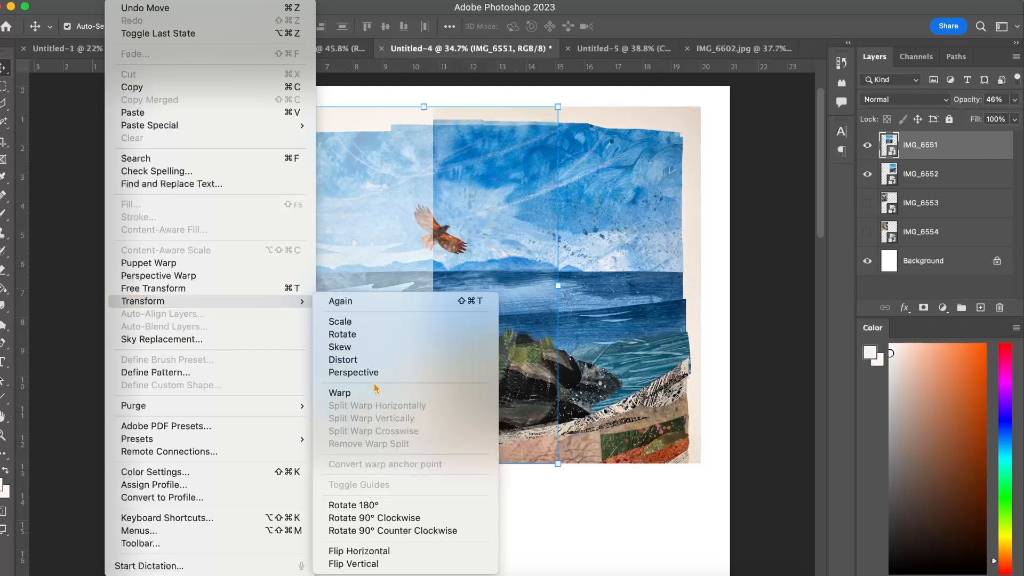
pyautogui.moveTo(92, 1)
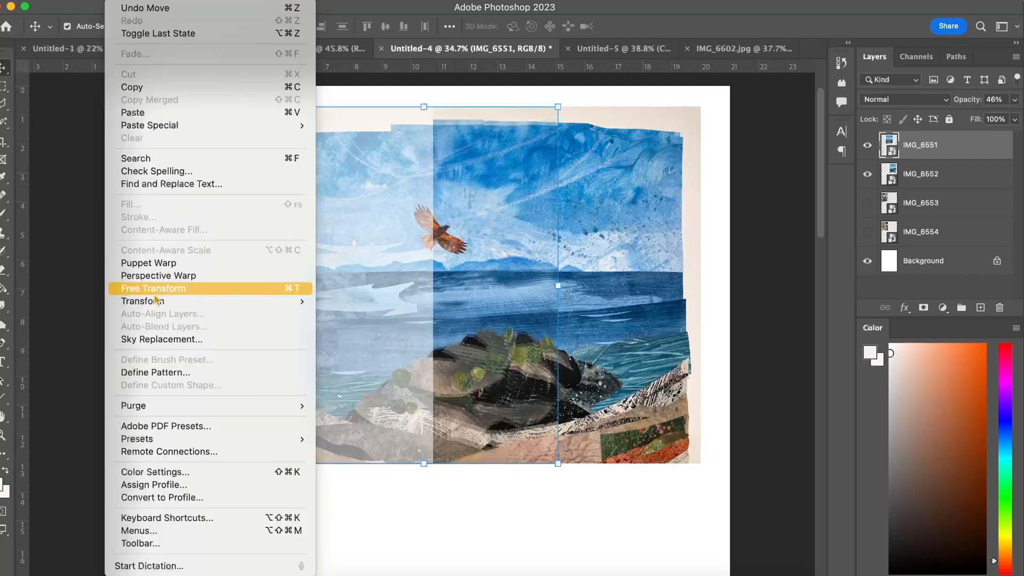
pyautogui.moveTo(277, 301)
pyautogui.click(342, 393)
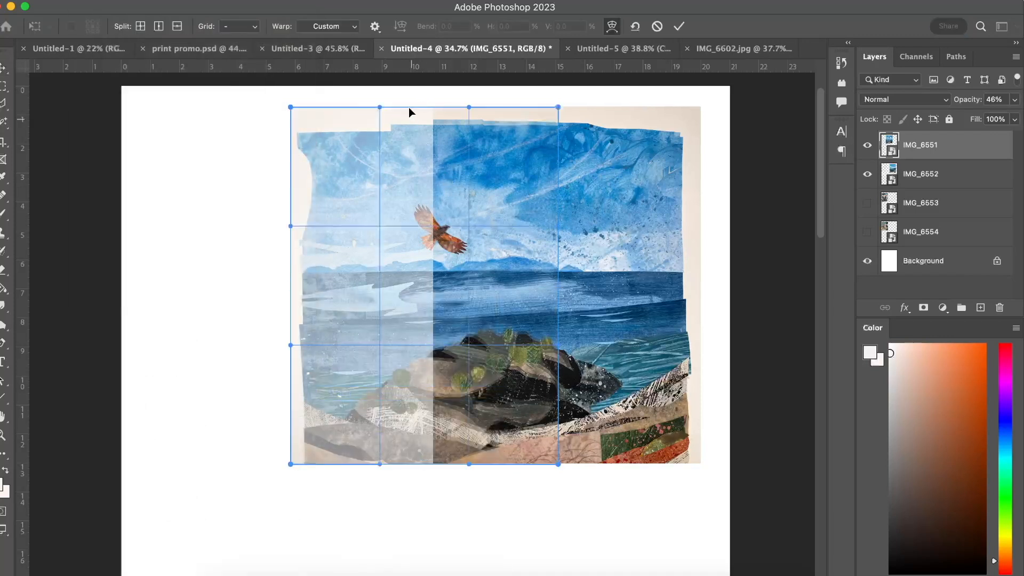
pyautogui.moveTo(549, 131); pyautogui.dragTo(549, 128)
pyautogui.moveTo(434, 204); pyautogui.dragTo(434, 213)
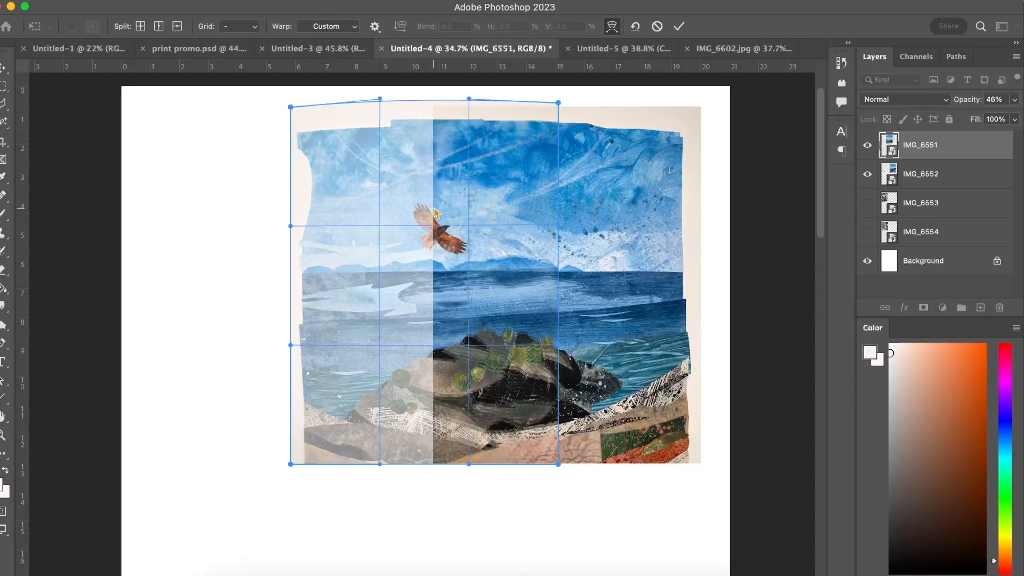
pyautogui.click(679, 28)
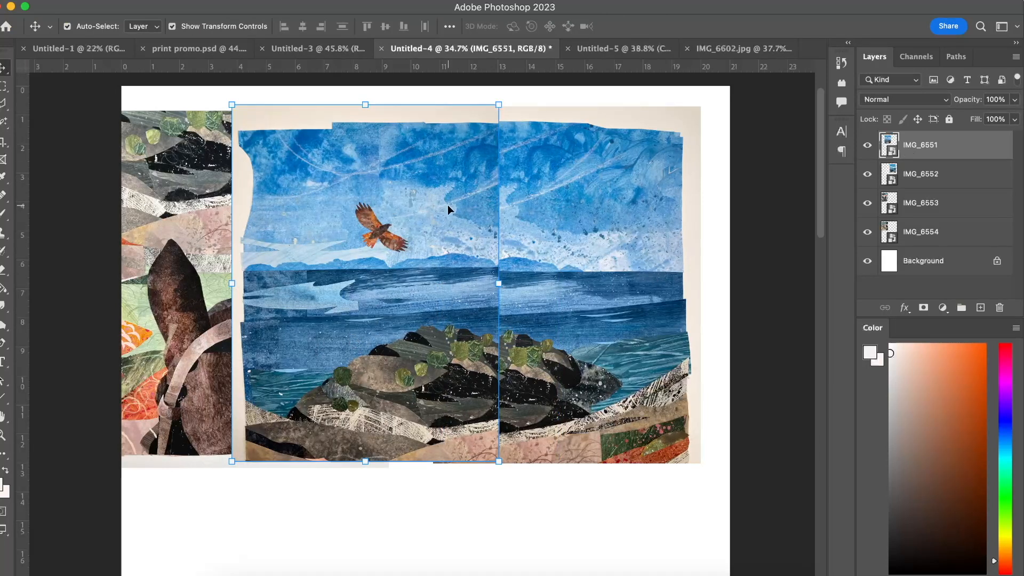
# Delete all four placed photo layers, leaving only the blank background in Untitled-4.
pyautogui.scroll(-3, 156, 276)
pyautogui.moveTo(143, 134); pyautogui.dragTo(422, 301)
pyautogui.press('Delete')
pyautogui.scroll(-3, 585, 342)
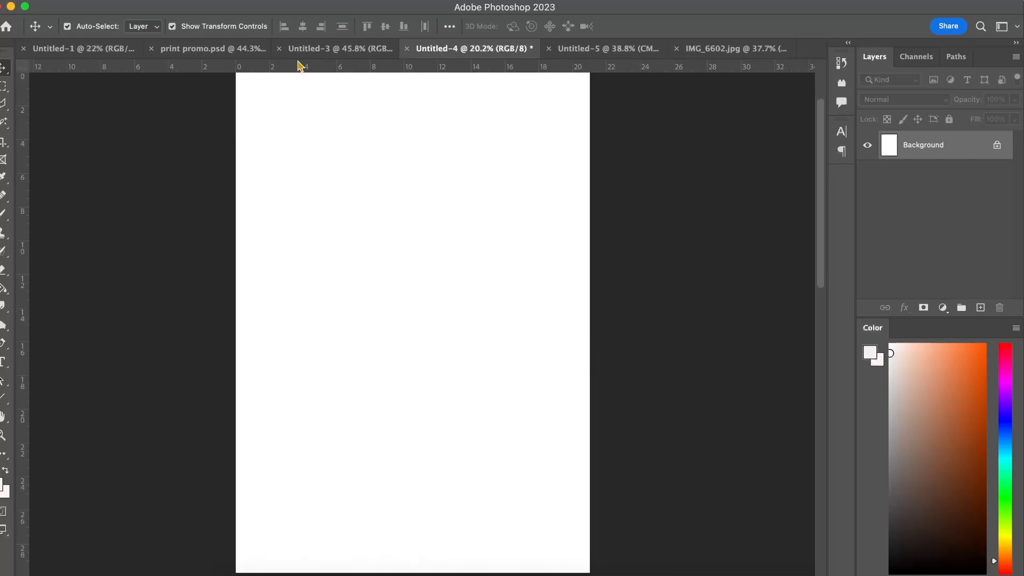
# View the teapot collage in the Untitled-5 document and return to the blank Untitled-4 document.
pyautogui.click(91, 0)
pyautogui.click(571, 49)
pyautogui.click(585, 49)
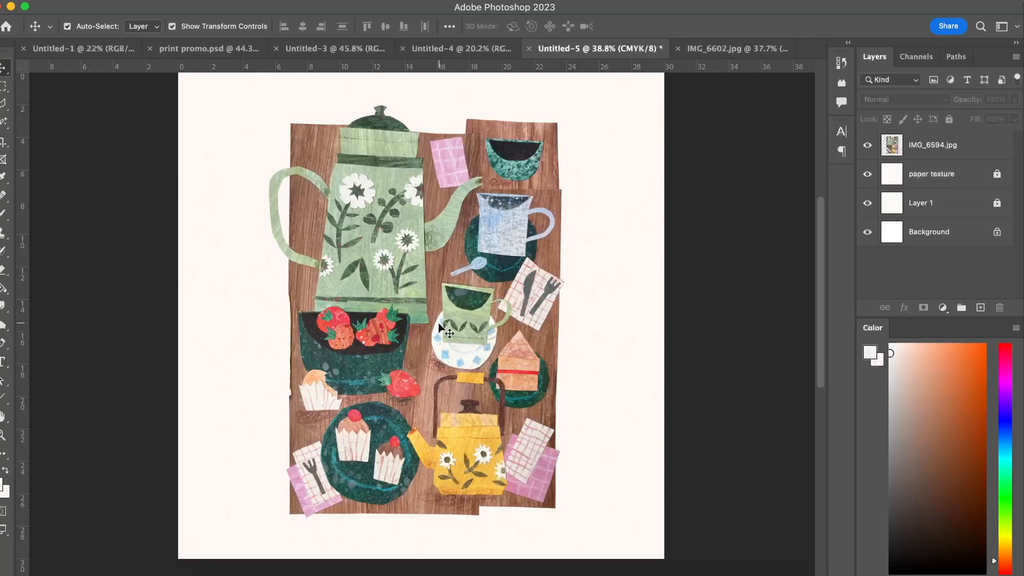
pyautogui.click(467, 53)
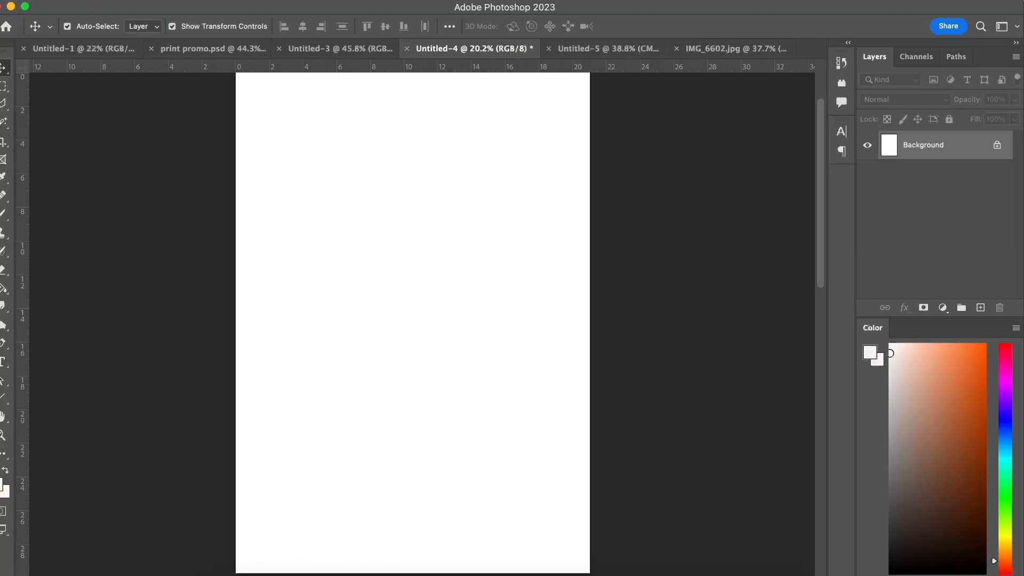
# Merge the desktop photos IMG_6551.JPG to IMG_6554.JPG with Photomerge, using the Auto layout and Blend Images Together.
pyautogui.click(90, 0)
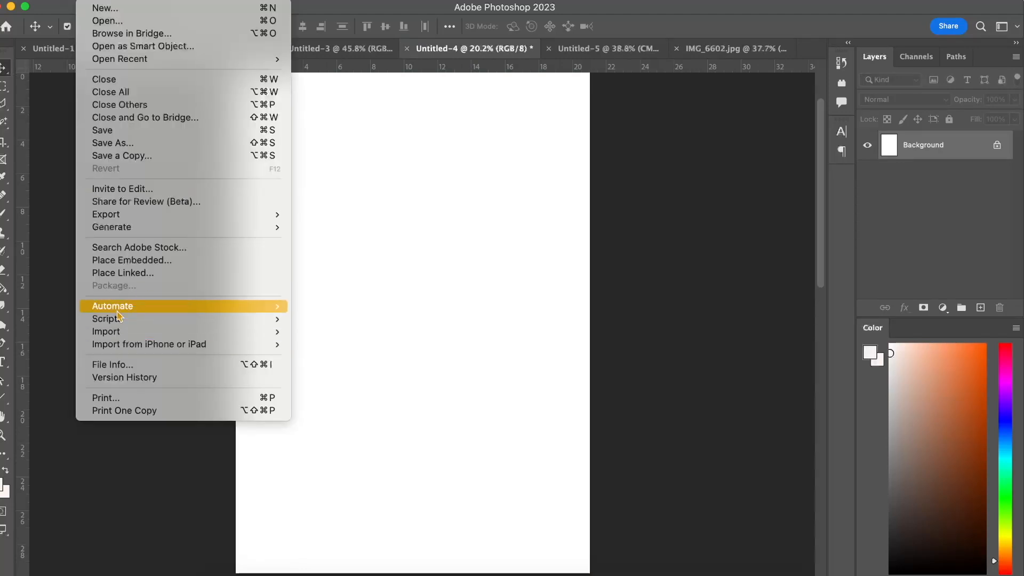
pyautogui.moveTo(119, 313)
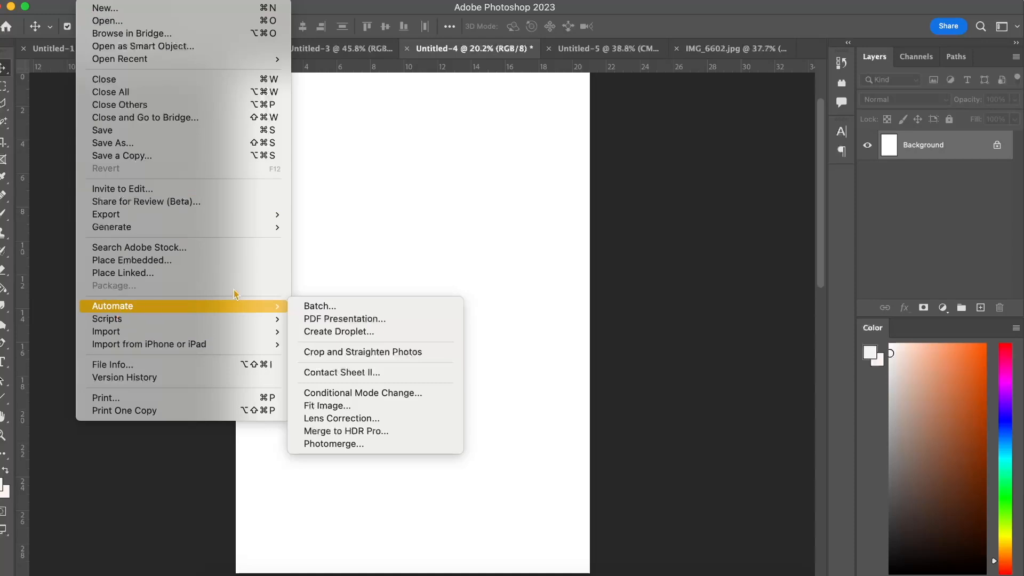
pyautogui.click(324, 446)
pyautogui.click(616, 189)
pyautogui.scroll(-3, 604, 189)
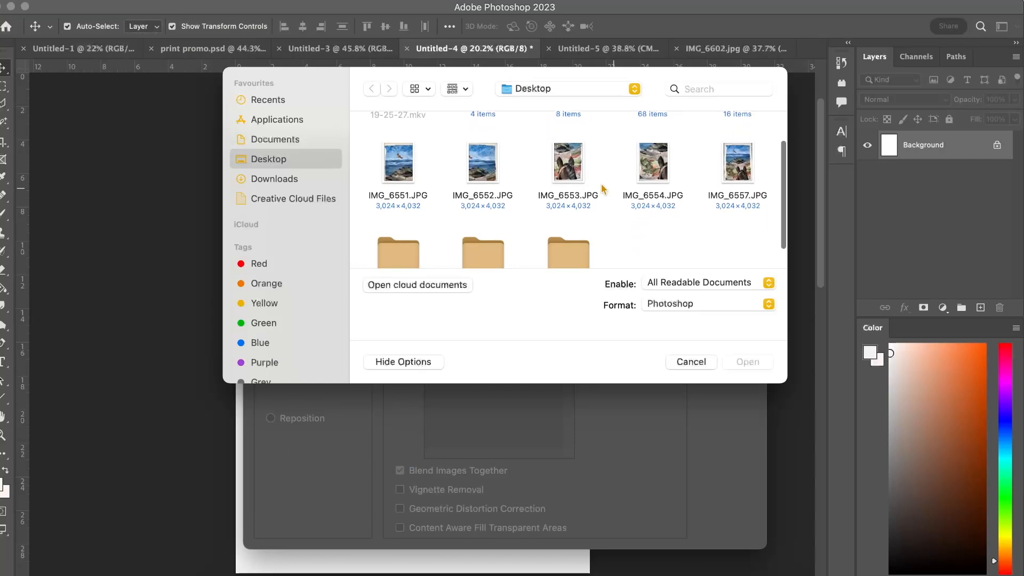
pyautogui.moveTo(374, 177); pyautogui.dragTo(661, 209)
pyautogui.click(747, 362)
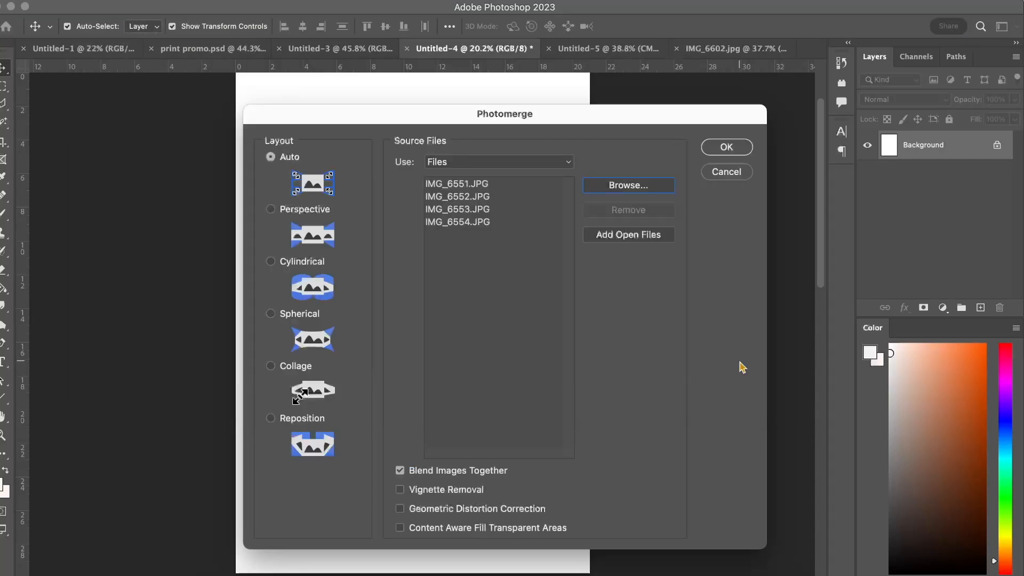
pyautogui.click(716, 145)
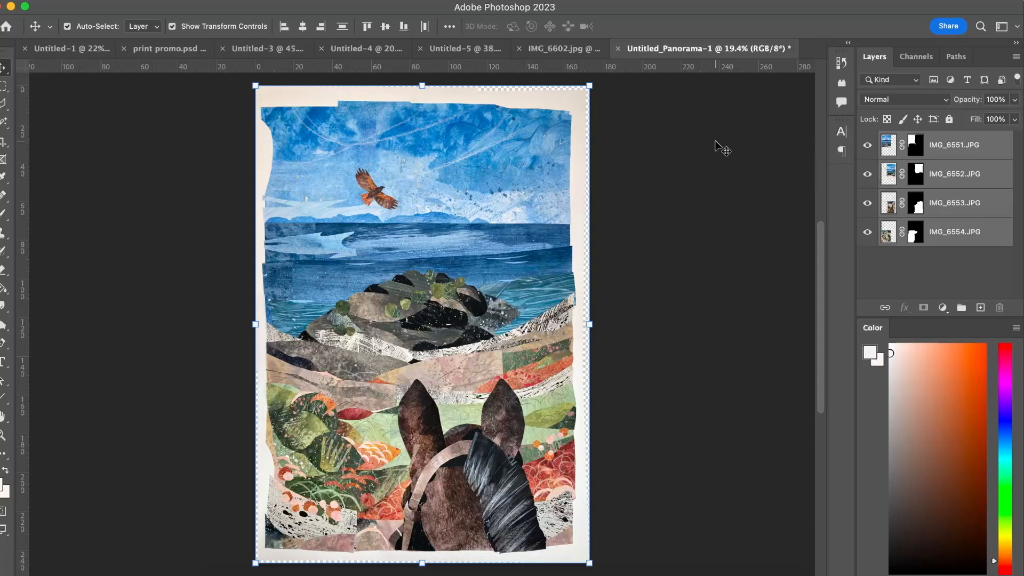
# Examine the merged collage panorama up close, from the sky and bird down to the horse and lower edge, checking the joins.
pyautogui.scroll(5, 335, 299)
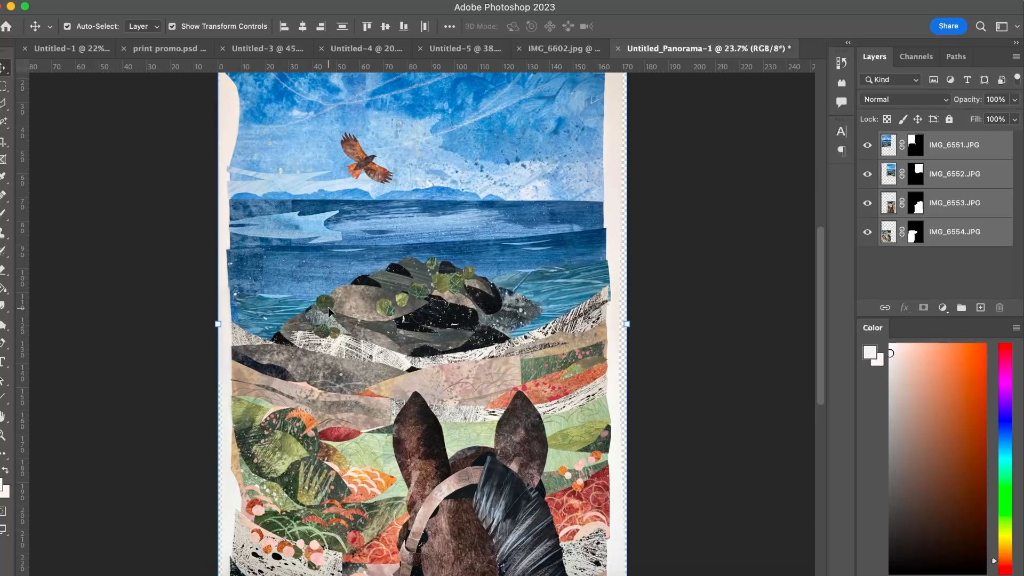
pyautogui.scroll(1, 328, 307)
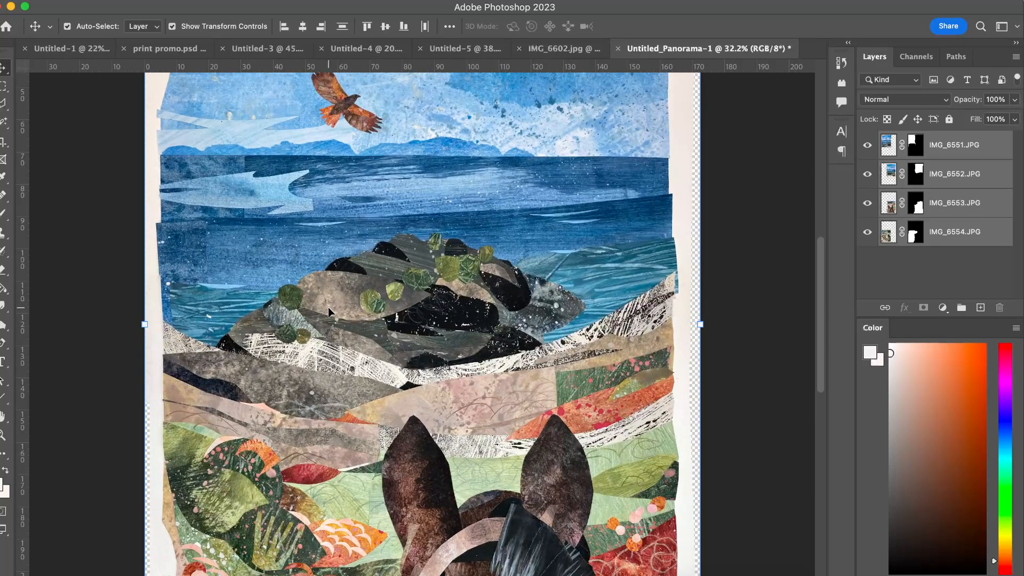
pyautogui.scroll(8, 329, 307)
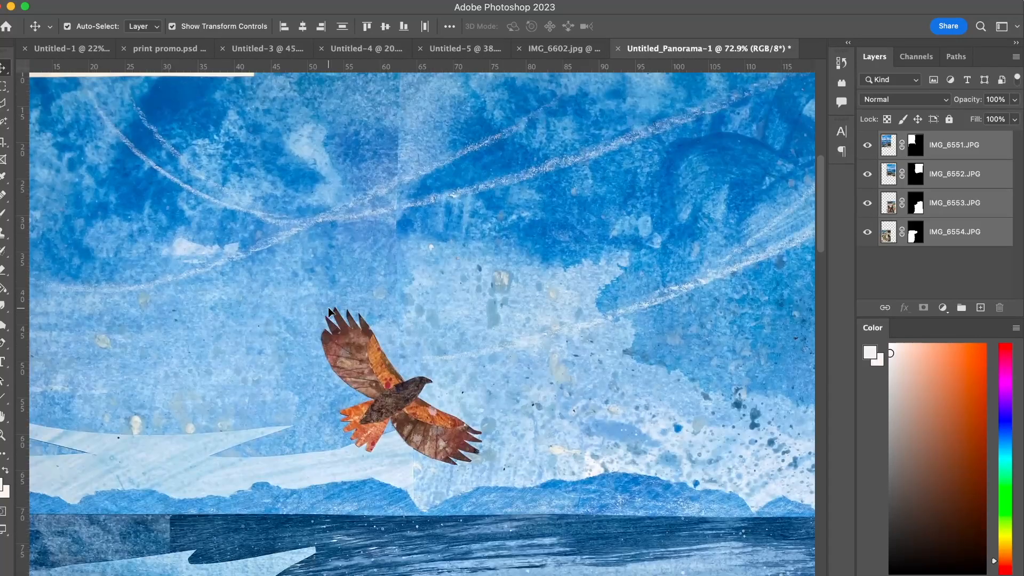
pyautogui.scroll(3, 328, 307)
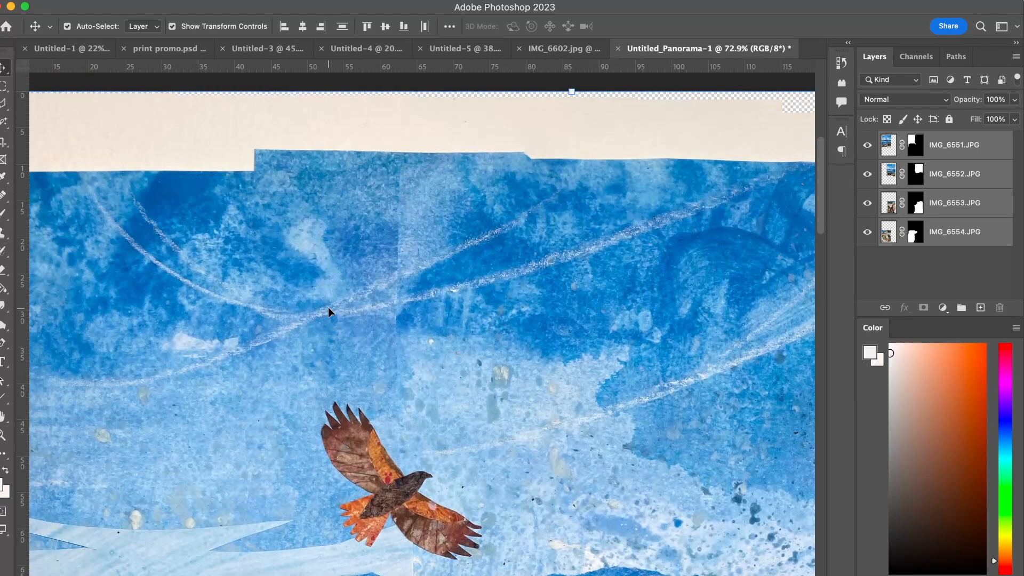
pyautogui.hscroll(2, 328, 308)
pyautogui.scroll(-5, 382, 262)
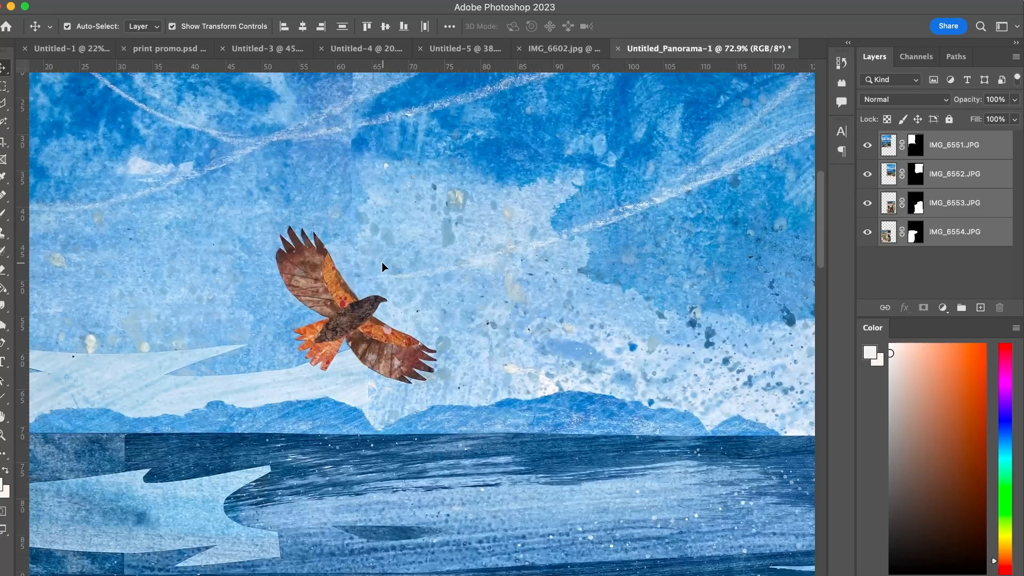
pyautogui.hscroll(5, 382, 261)
pyautogui.scroll(5, 526, 276)
pyautogui.scroll(-10, 527, 277)
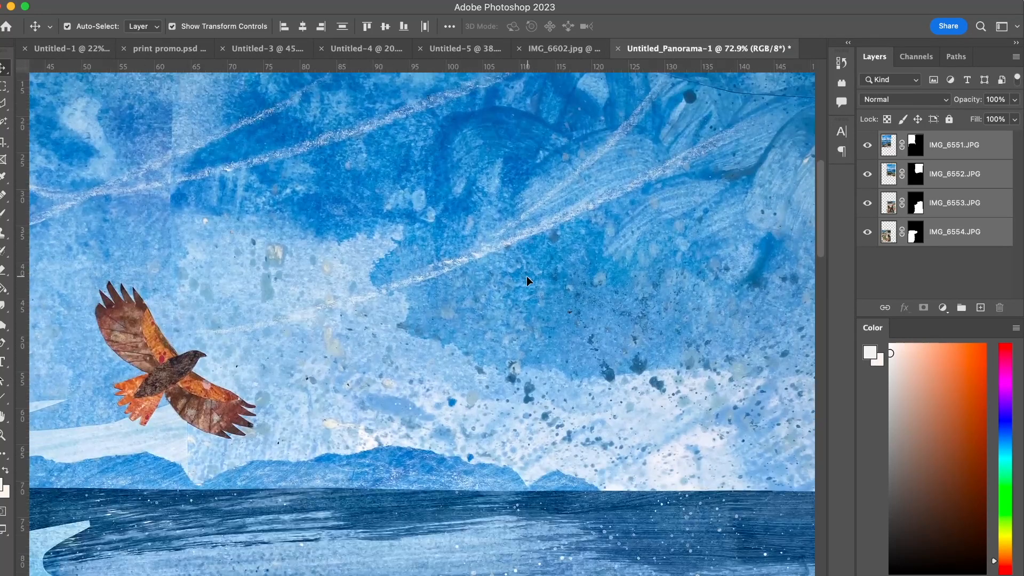
pyautogui.hscroll(10, 527, 276)
pyautogui.scroll(-10, 526, 277)
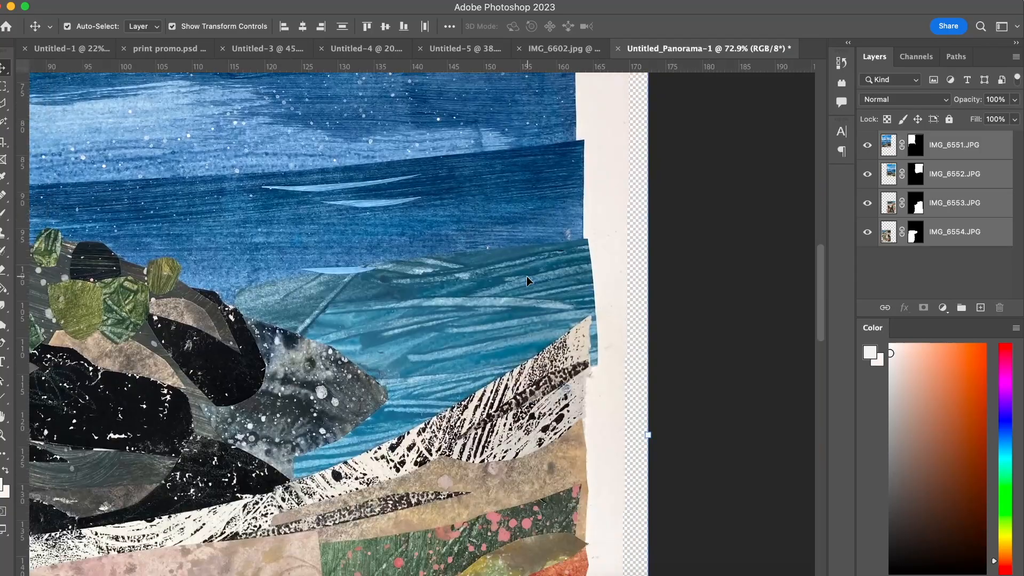
pyautogui.hscroll(-10, 533, 276)
pyautogui.scroll(-10, 541, 276)
pyautogui.hscroll(-8, 541, 276)
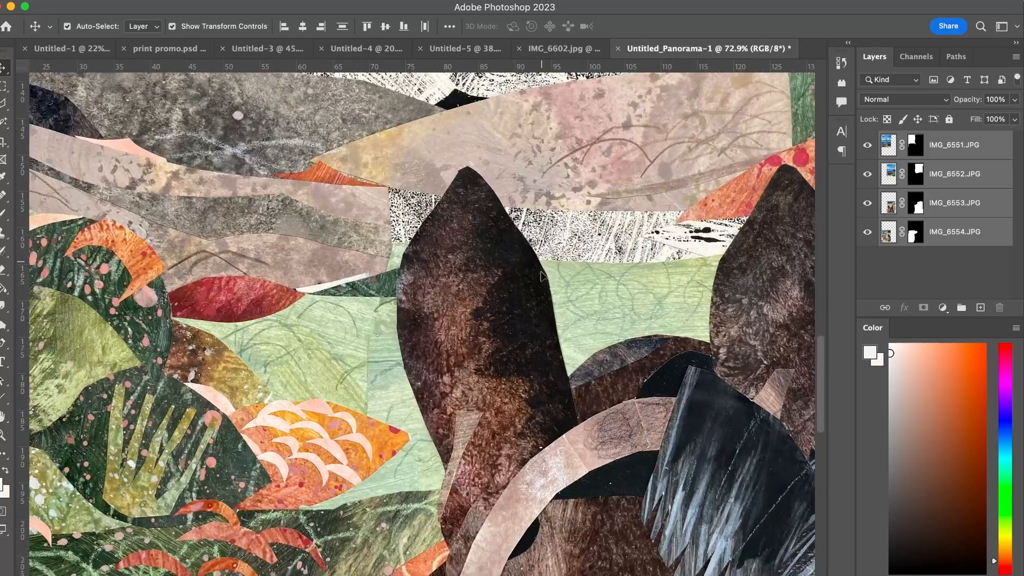
pyautogui.scroll(-2, 541, 275)
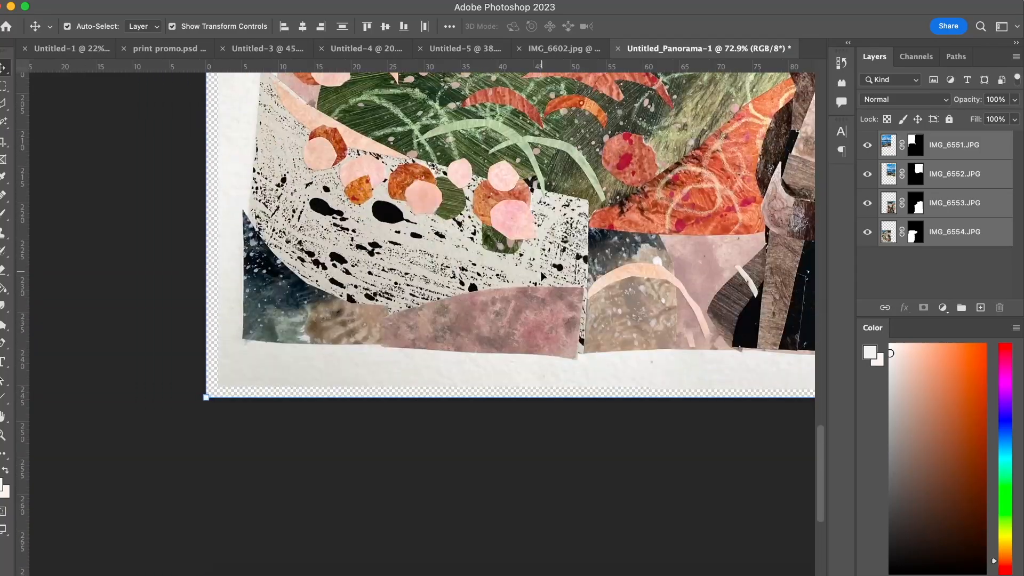
pyautogui.hscroll(10, 541, 276)
pyautogui.scroll(3, 542, 276)
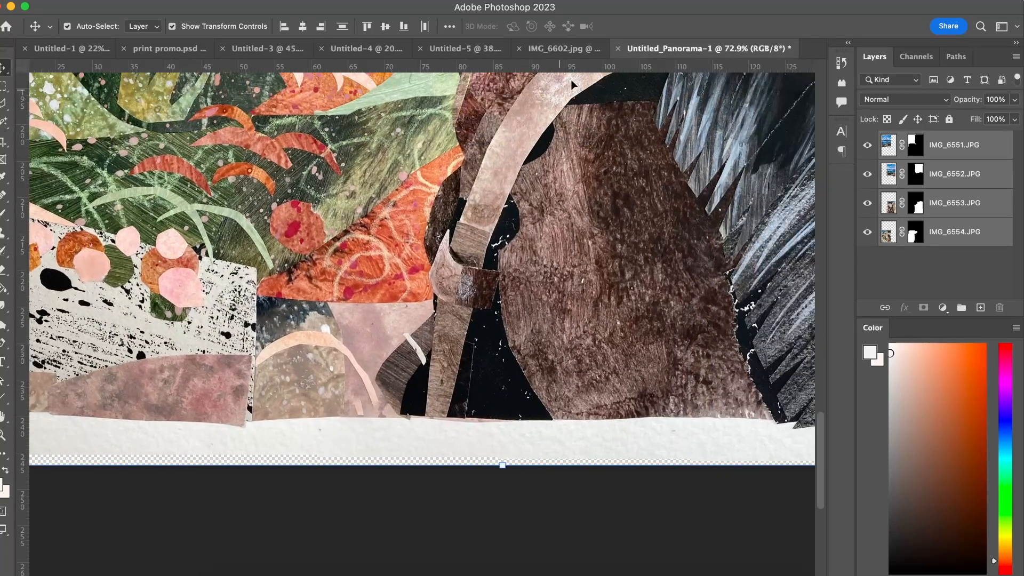
# Open the IMG_6602.jpg document and examine the details of the teapot collage up close.
pyautogui.click(578, 53)
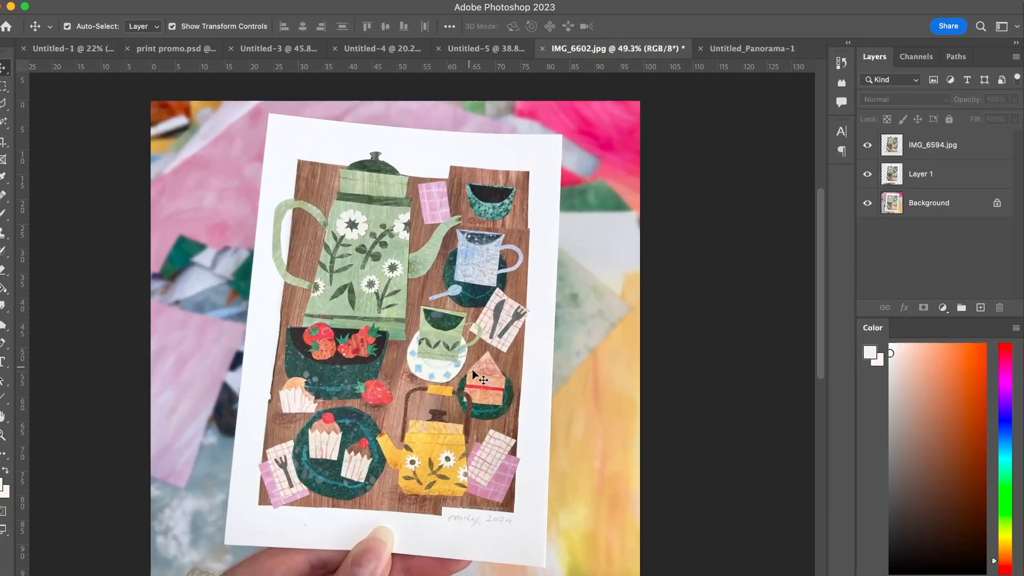
pyautogui.scroll(5, 473, 370)
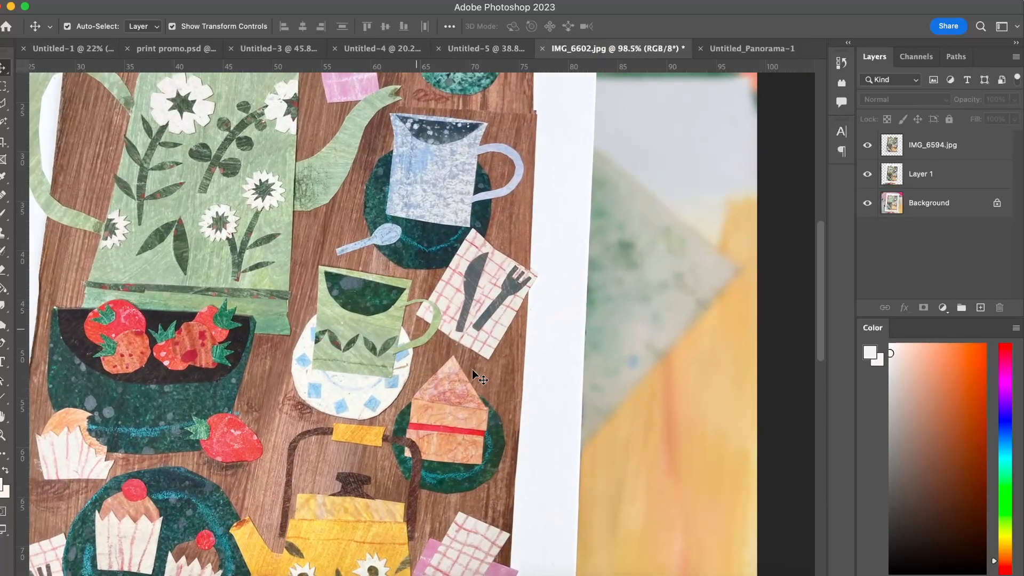
pyautogui.scroll(2, 472, 370)
pyautogui.scroll(2, 475, 400)
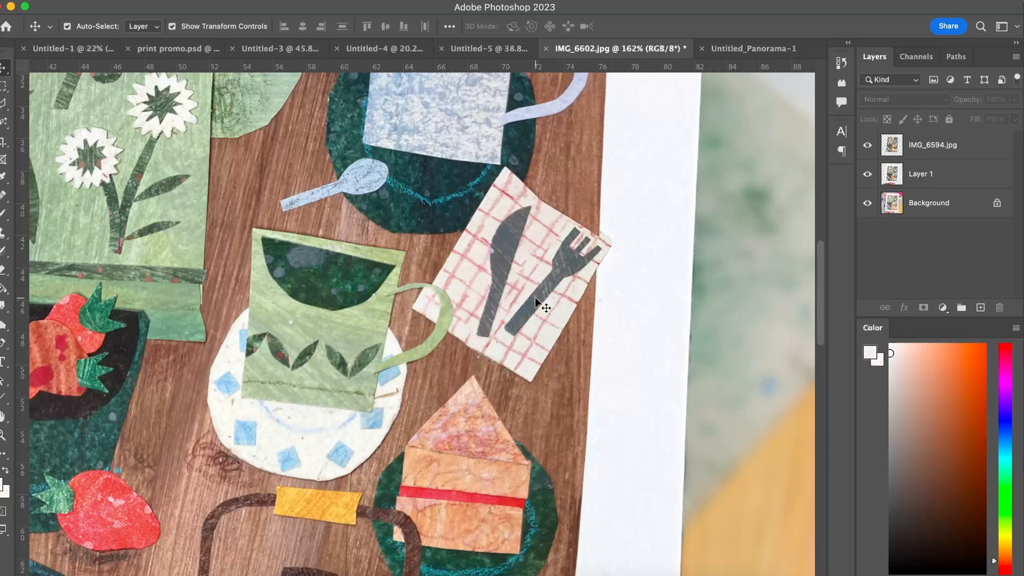
pyautogui.scroll(-10, 535, 297)
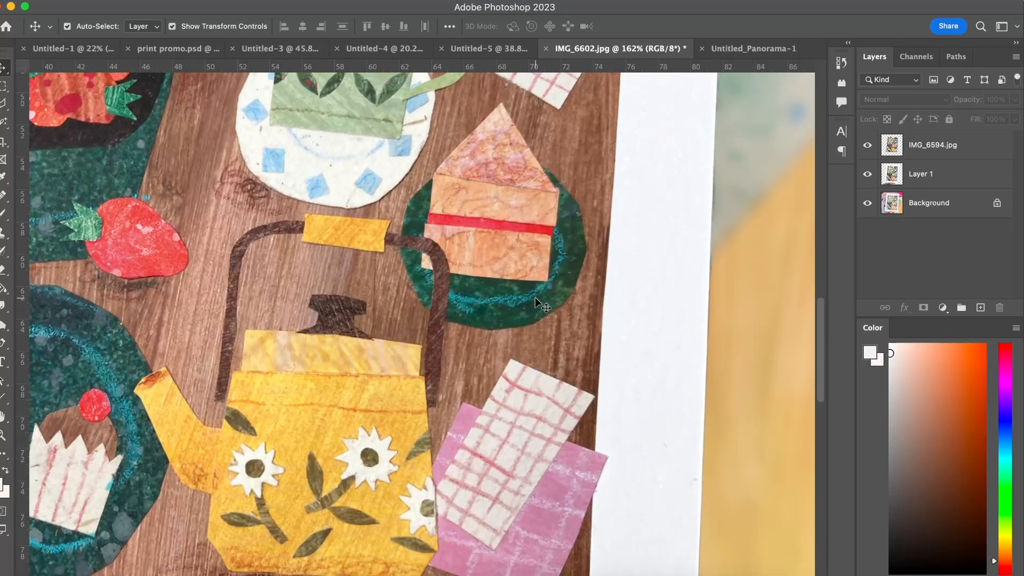
pyautogui.hscroll(-5, 536, 357)
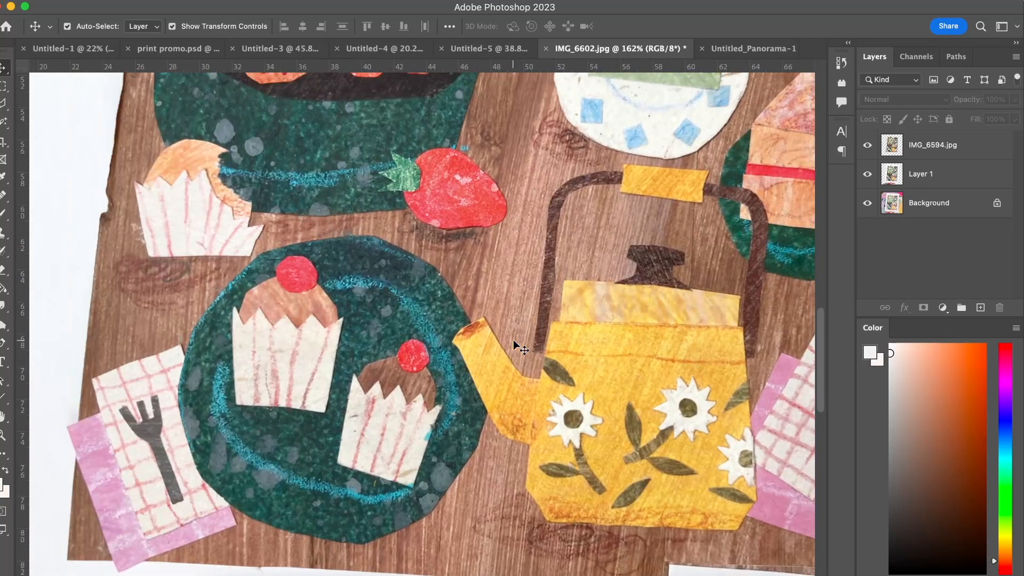
# Examine the cups, napkin and whole teapot collage in IMG_6602.jpg, and compare it with the version in Untitled-5.
pyautogui.scroll(8, 536, 357)
pyautogui.hscroll(5, 535, 358)
pyautogui.scroll(2, 515, 344)
pyautogui.hscroll(2, 515, 344)
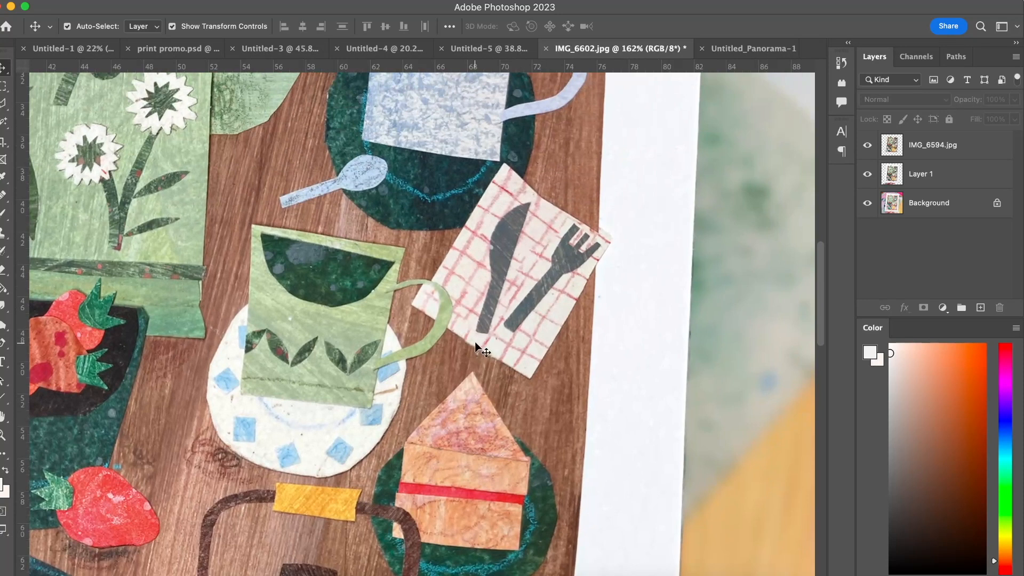
pyautogui.scroll(-3, 475, 338)
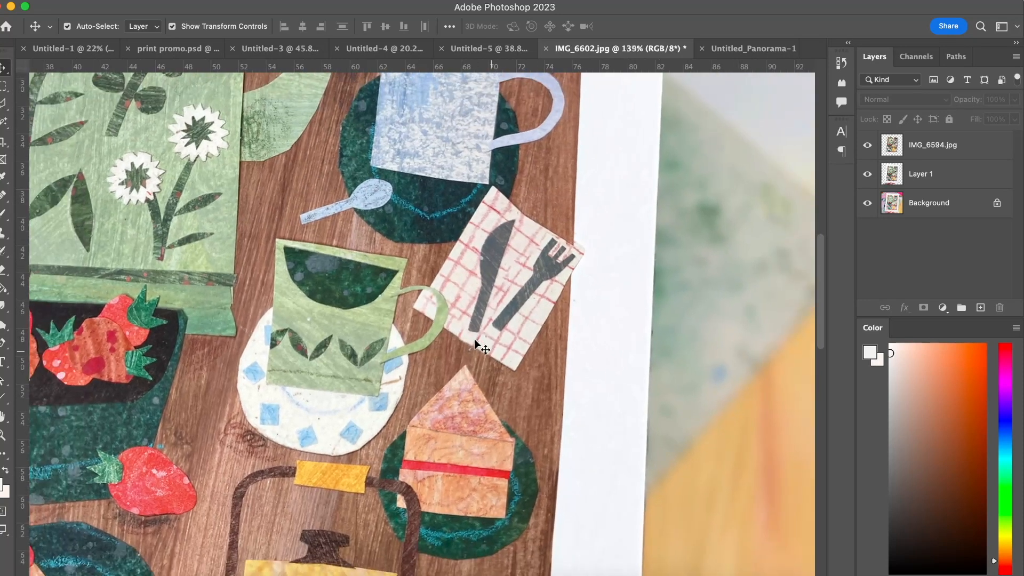
pyautogui.scroll(-8, 534, 247)
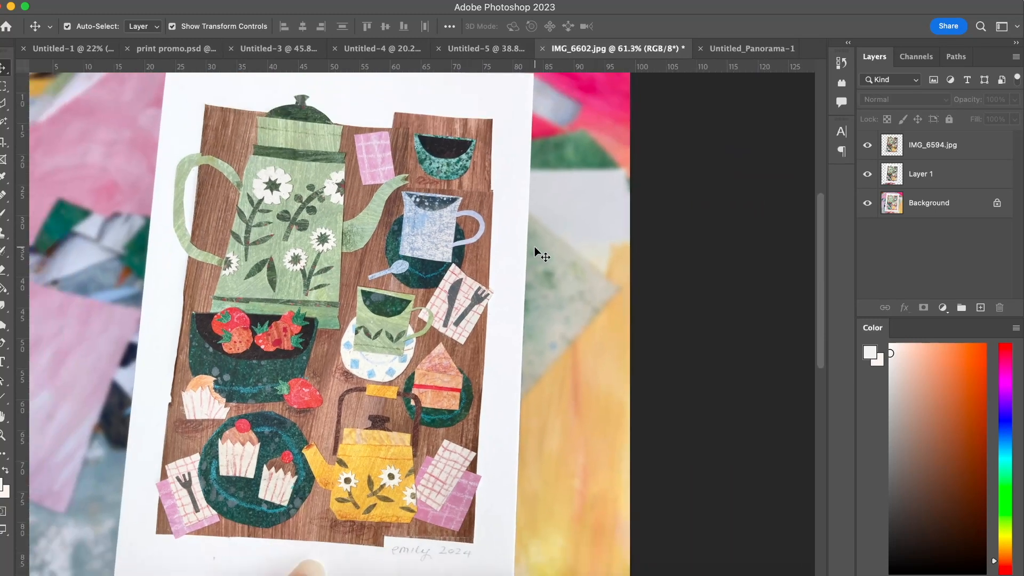
pyautogui.click(496, 48)
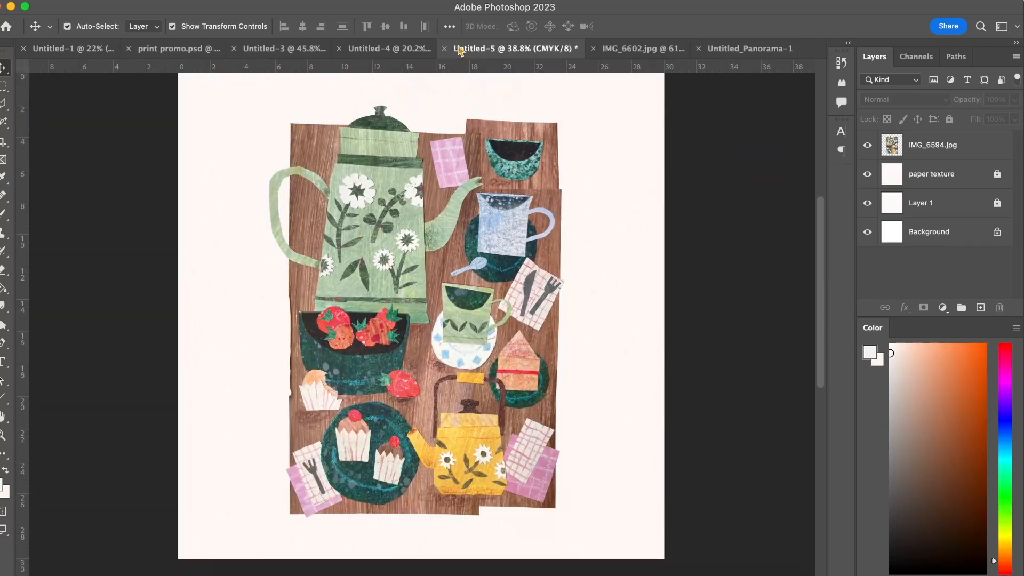
pyautogui.click(400, 49)
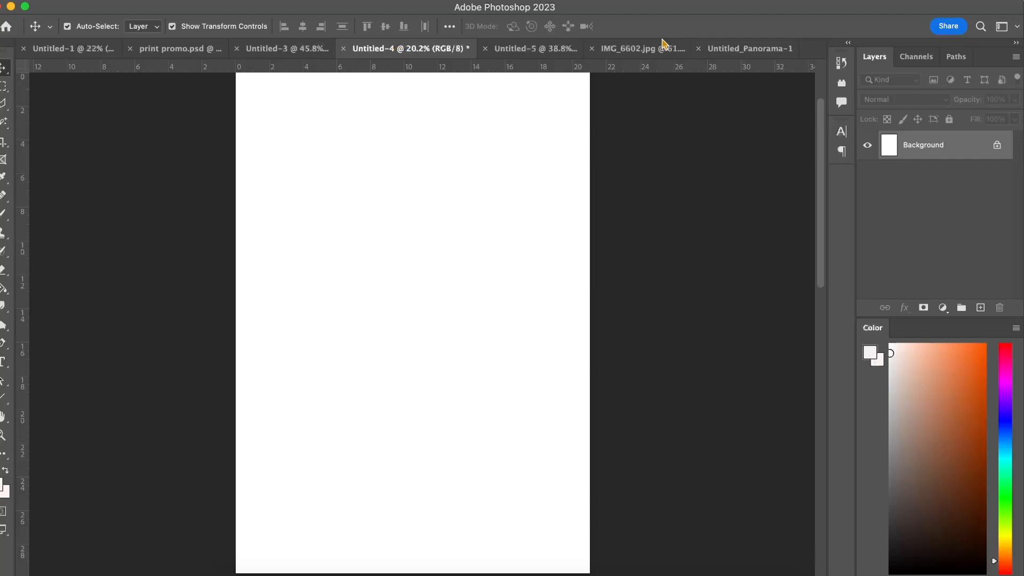
# Return to the Untitled_Panorama-1 document and view the merged horse collage from its lower edge up to the sky.
pyautogui.click(751, 48)
pyautogui.scroll(-5, 392, 268)
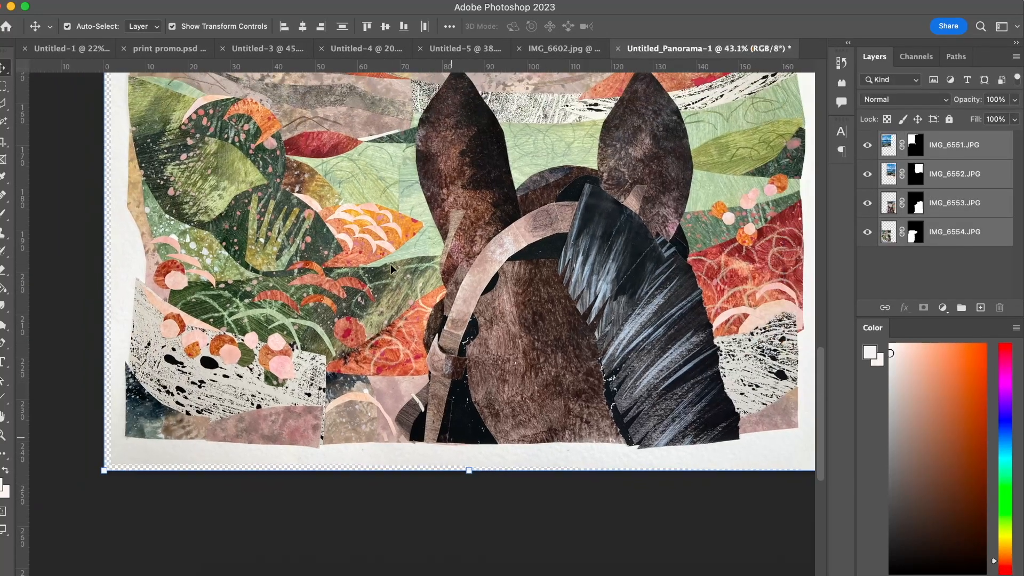
pyautogui.scroll(-3, 391, 269)
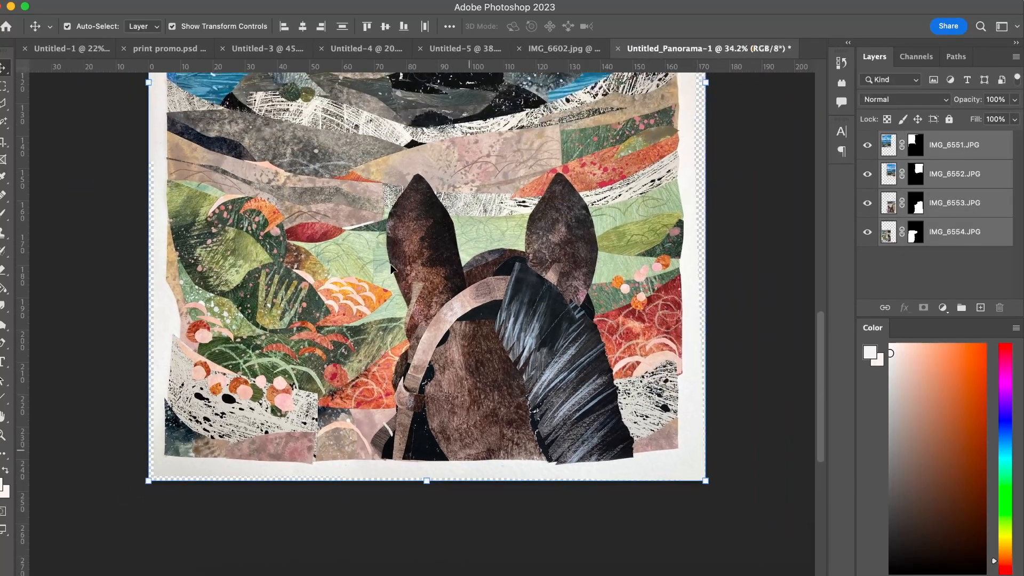
pyautogui.scroll(3, 357, 233)
pyautogui.scroll(-5, 357, 233)
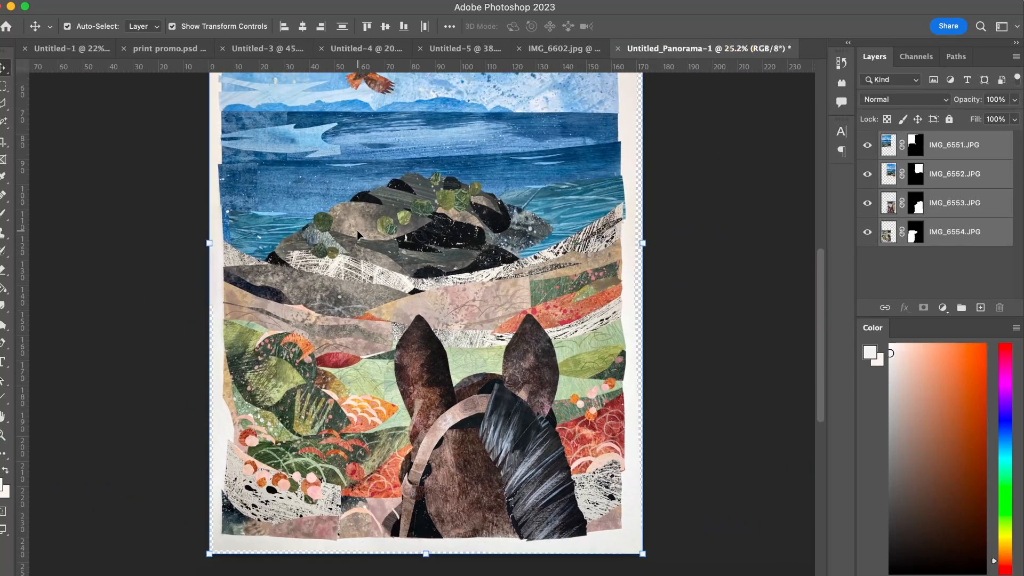
pyautogui.scroll(4, 357, 233)
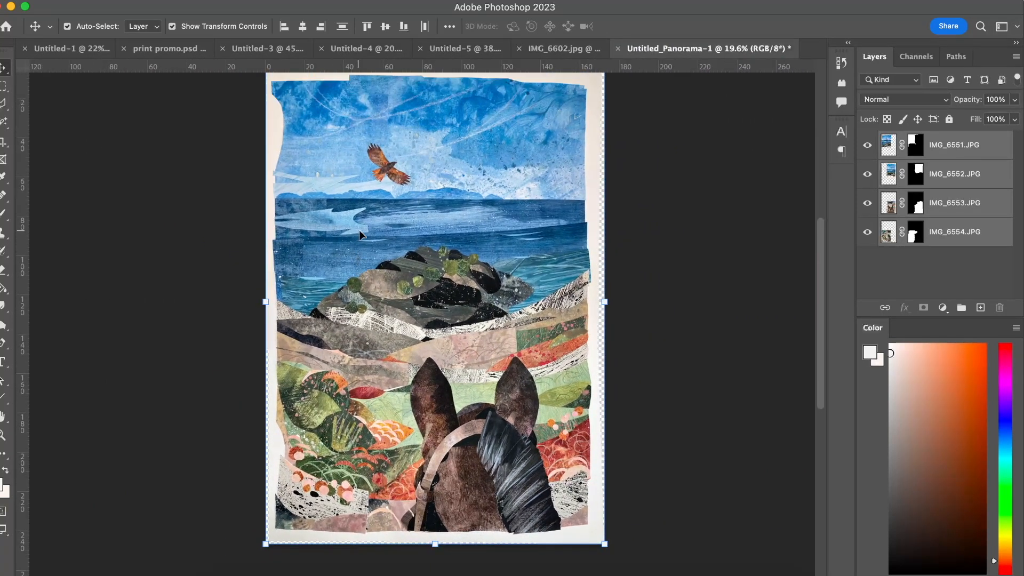
pyautogui.scroll(2, 361, 229)
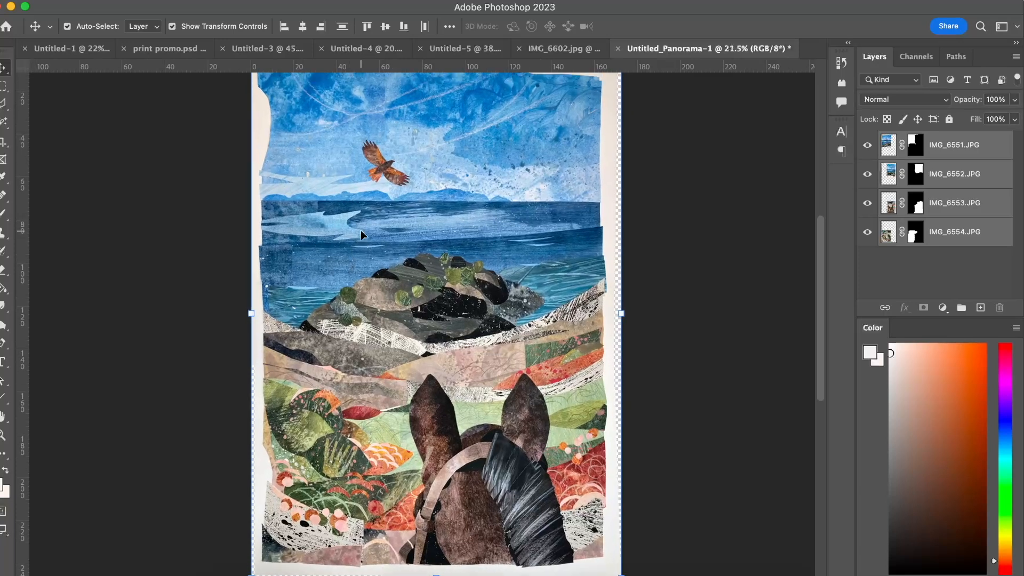
# Scale the four merged collage layers down to about 91% and reposition them within the panorama canvas.
pyautogui.moveTo(357, 200); pyautogui.dragTo(398, 245)
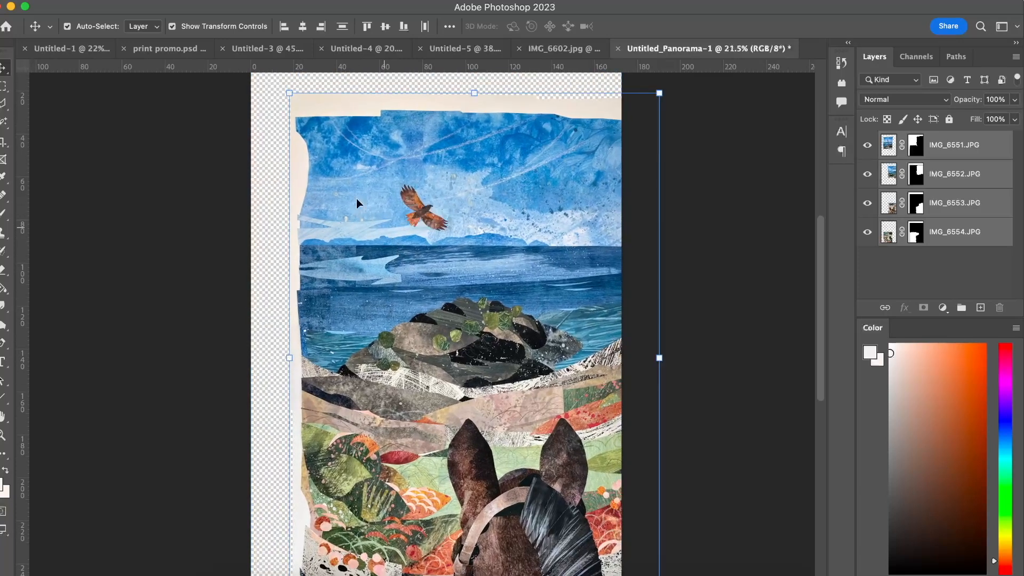
pyautogui.moveTo(290, 95); pyautogui.dragTo(322, 138)
pyautogui.moveTo(446, 289); pyautogui.dragTo(394, 229)
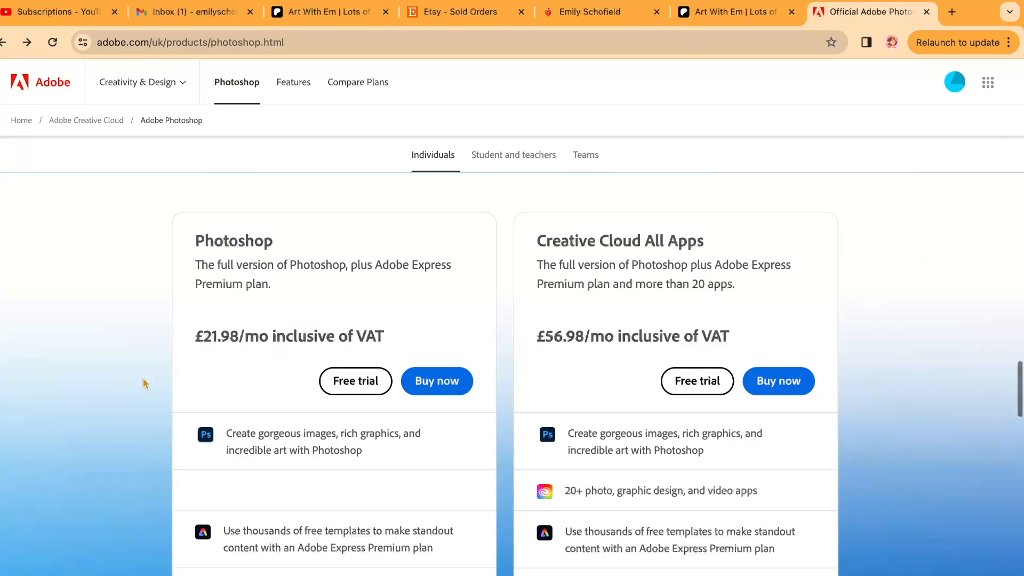
# Switch to the browser and review the Photoshop and Creative Cloud All Apps plans on Adobe's Photoshop page.
pyautogui.scroll(-1, 144, 383)
pyautogui.scroll(-1, 144, 384)
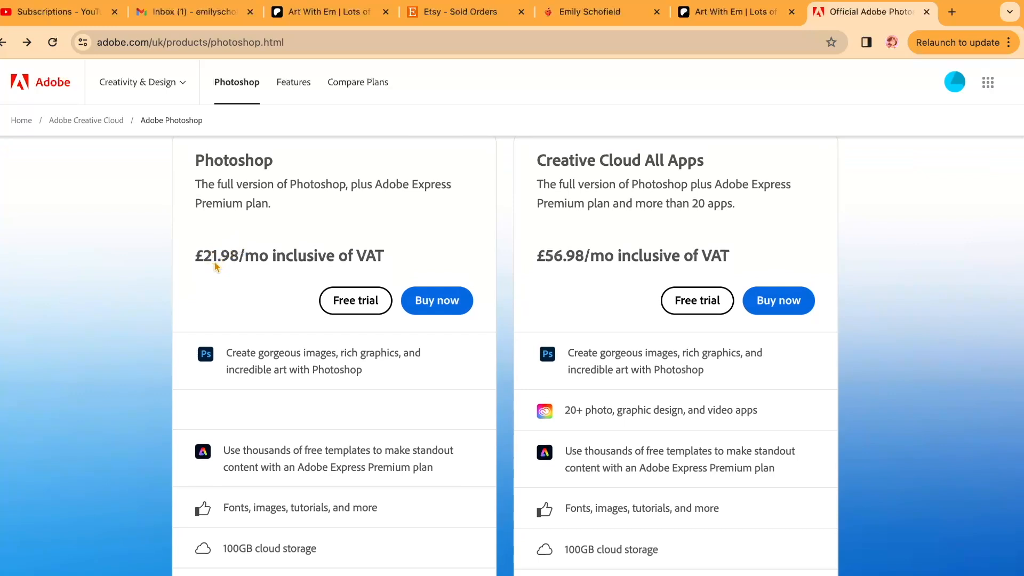
pyautogui.scroll(1, 216, 267)
pyautogui.scroll(-1, 213, 259)
pyautogui.scroll(-2, 214, 264)
pyautogui.scroll(1, 269, 240)
pyautogui.scroll(-1, 353, 219)
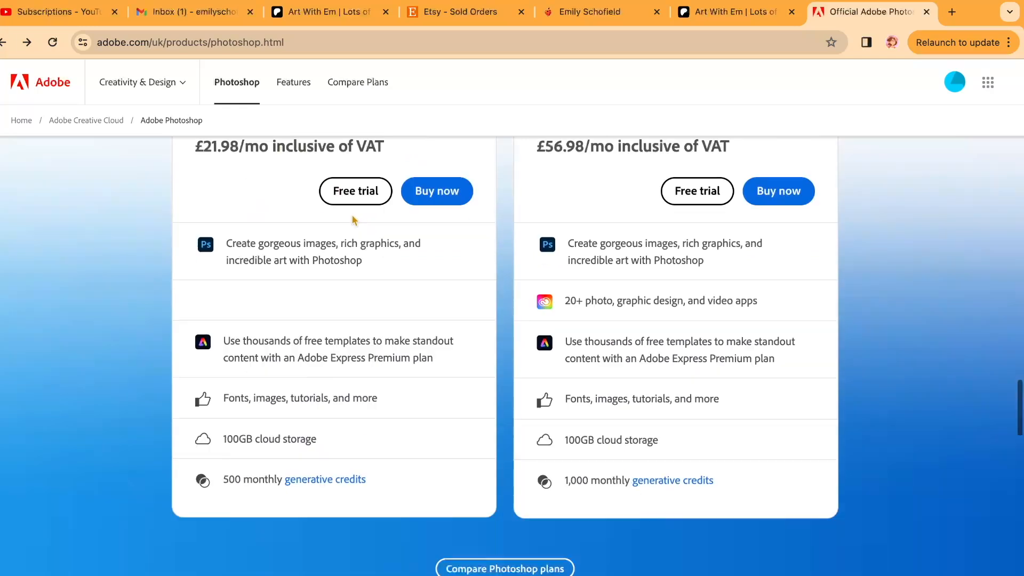
pyautogui.scroll(-9, 353, 220)
pyautogui.scroll(8, 143, 115)
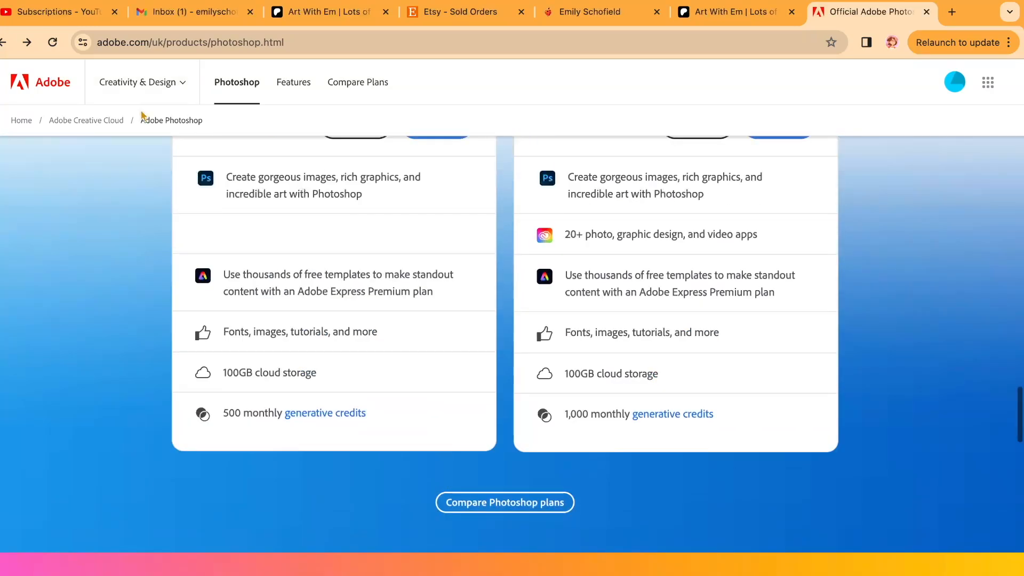
# Search Google for "photoshop and lightroom membership" and open the Adobe Photoshop + Lightroom result.
pyautogui.click(163, 99)
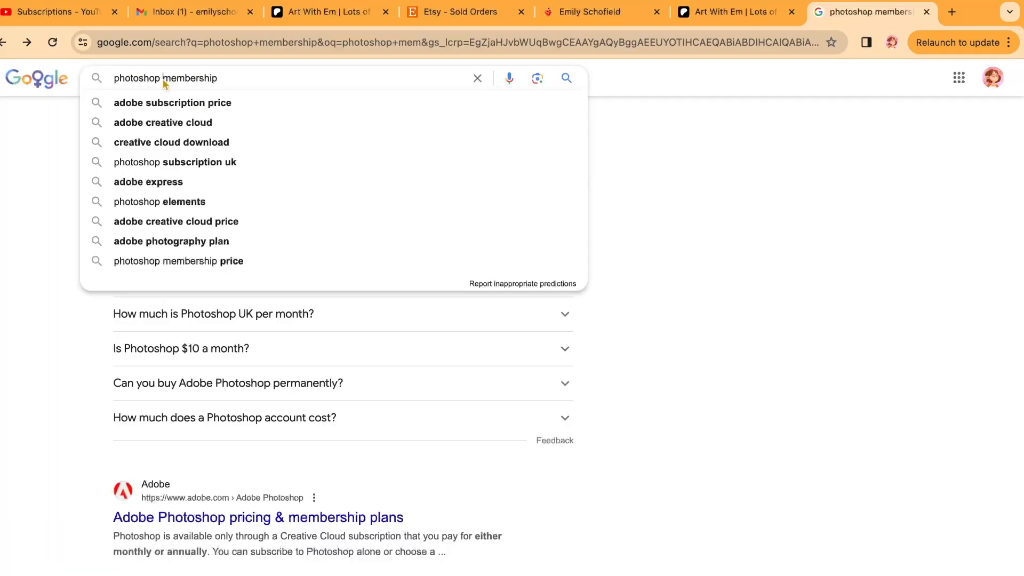
pyautogui.write('and l')
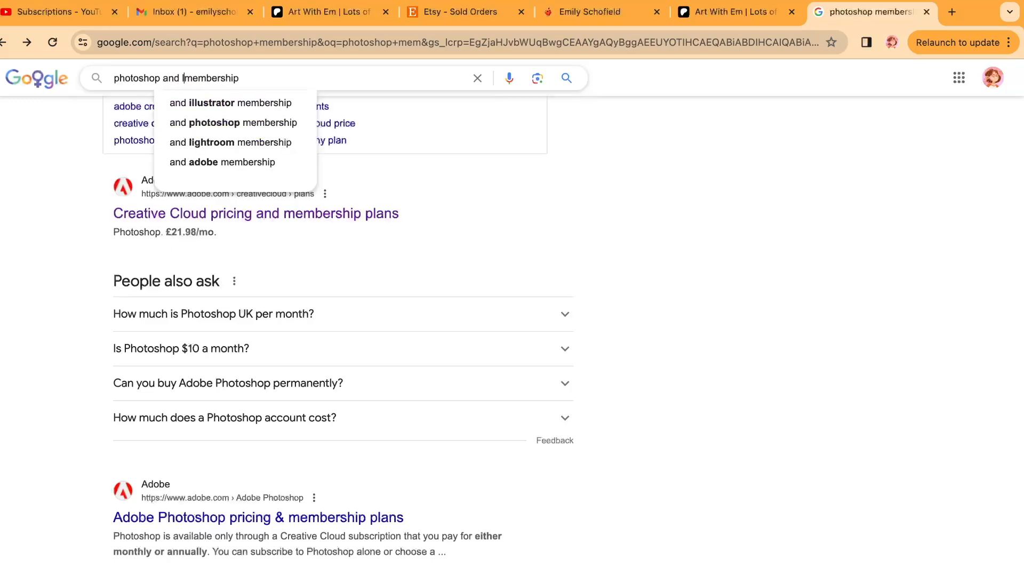
pyautogui.write('i')
pyautogui.click(227, 103)
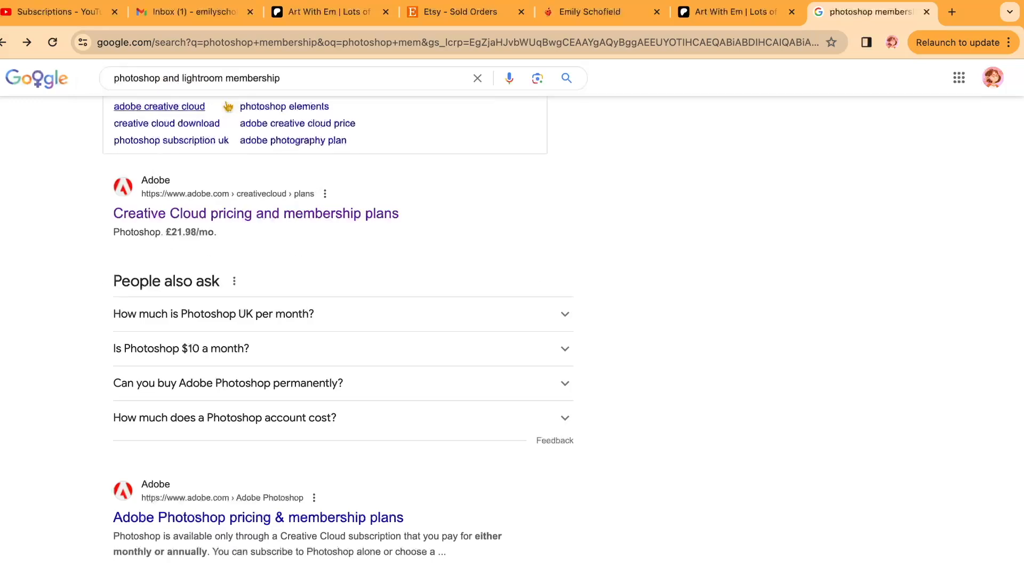
pyautogui.click(235, 264)
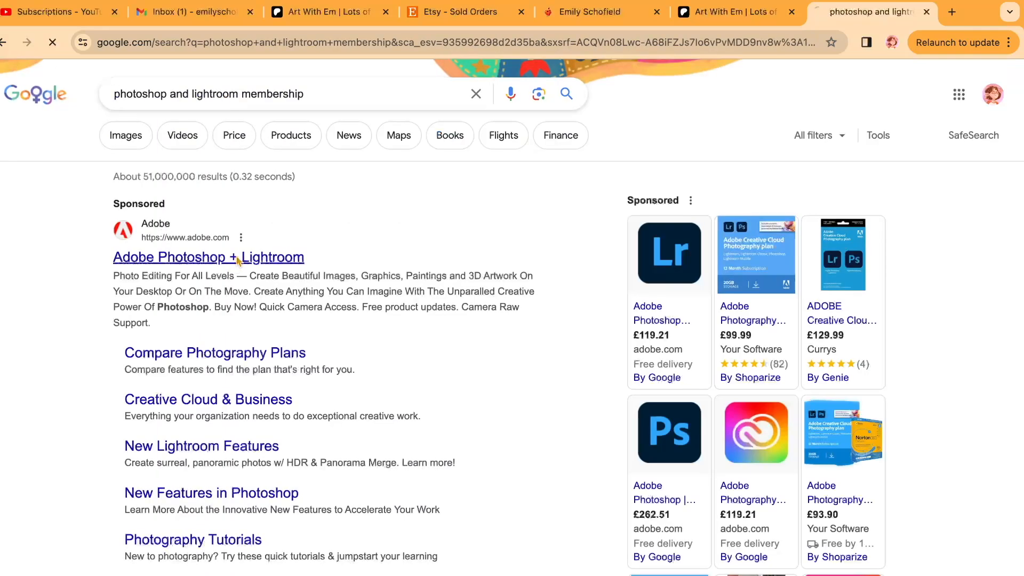
# Read the introduction and starting price of the Creative Cloud Photography plan.
pyautogui.scroll(-3, 236, 260)
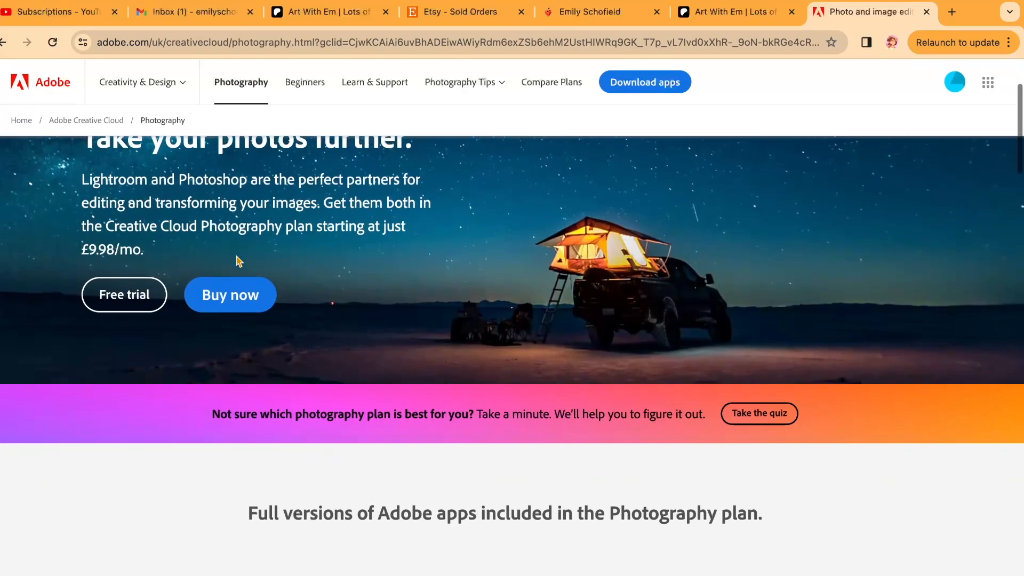
pyautogui.scroll(2, 236, 260)
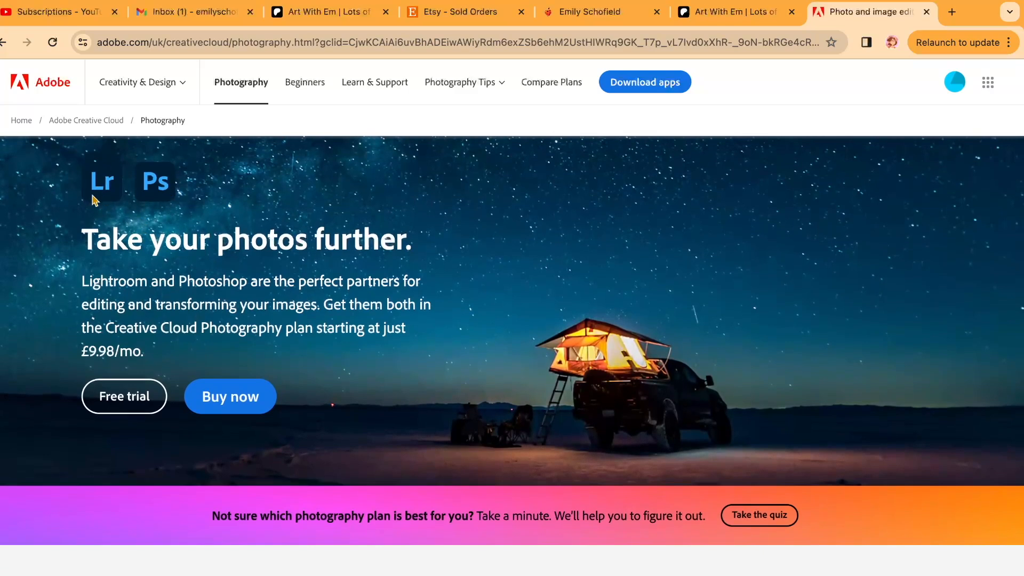
pyautogui.scroll(-1, 209, 402)
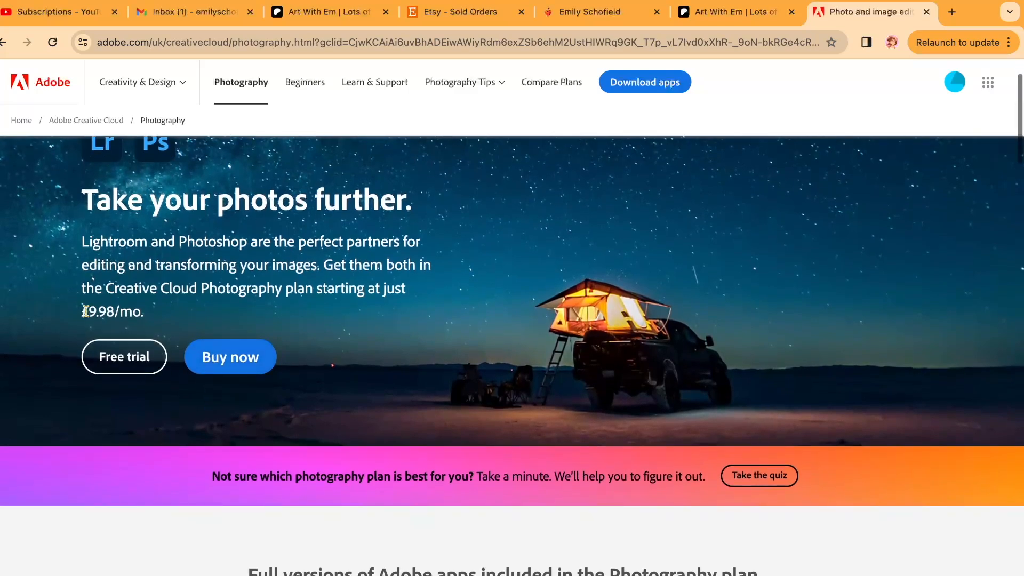
pyautogui.scroll(-1, 171, 333)
pyautogui.scroll(1, 171, 331)
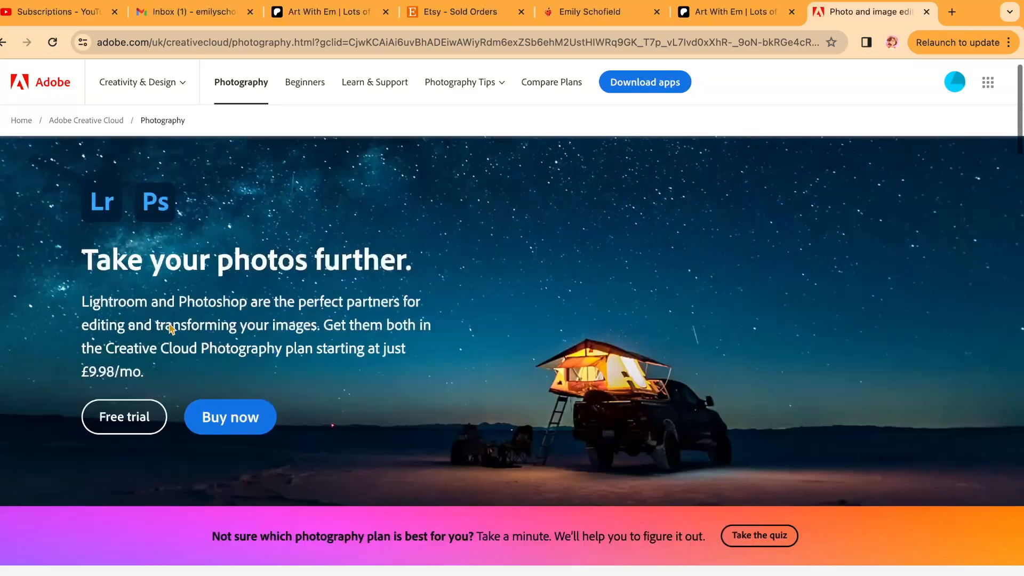
pyautogui.scroll(-6, 170, 326)
pyautogui.scroll(7, 168, 322)
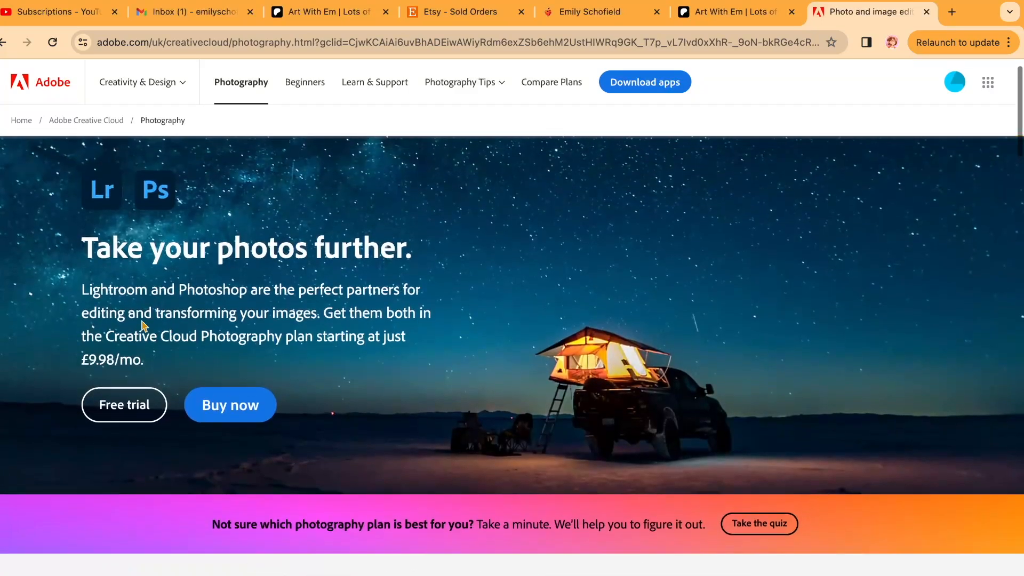
# Review which full Adobe apps the Photography plan includes and return to the plan's introduction.
pyautogui.scroll(-7, 343, 415)
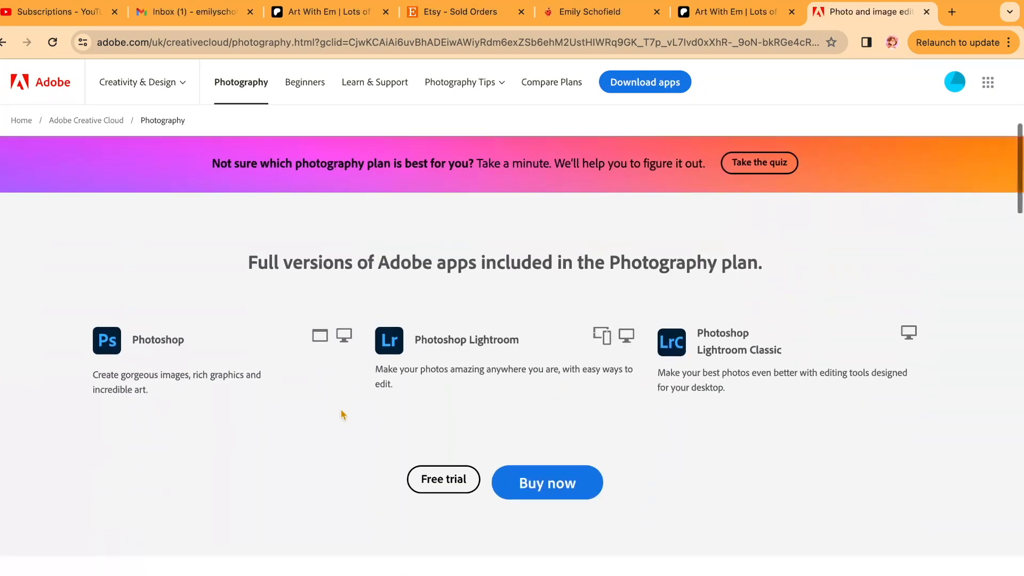
pyautogui.scroll(8, 343, 415)
pyautogui.scroll(-6, 343, 414)
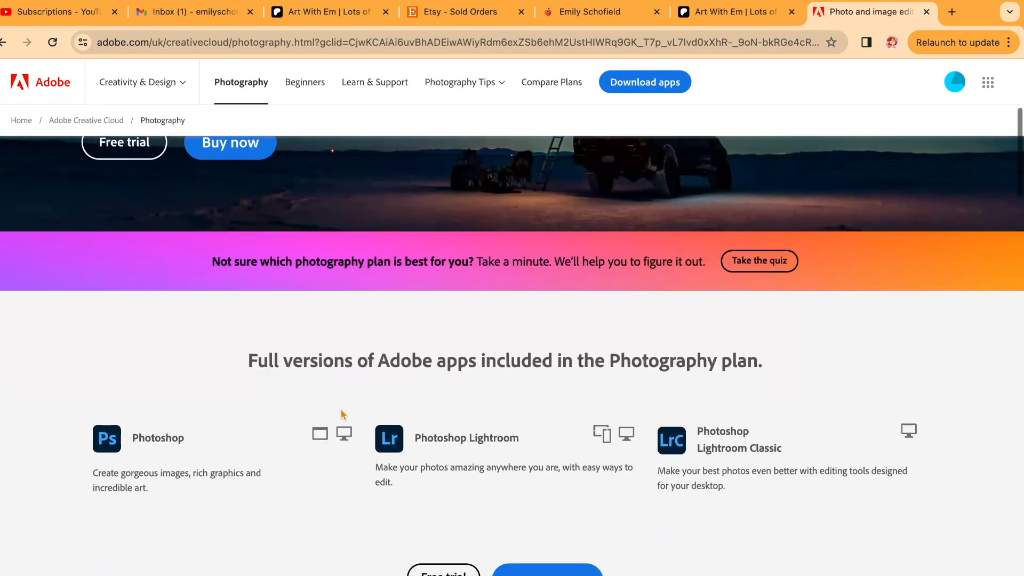
pyautogui.scroll(-2, 343, 415)
pyautogui.scroll(-4, 343, 415)
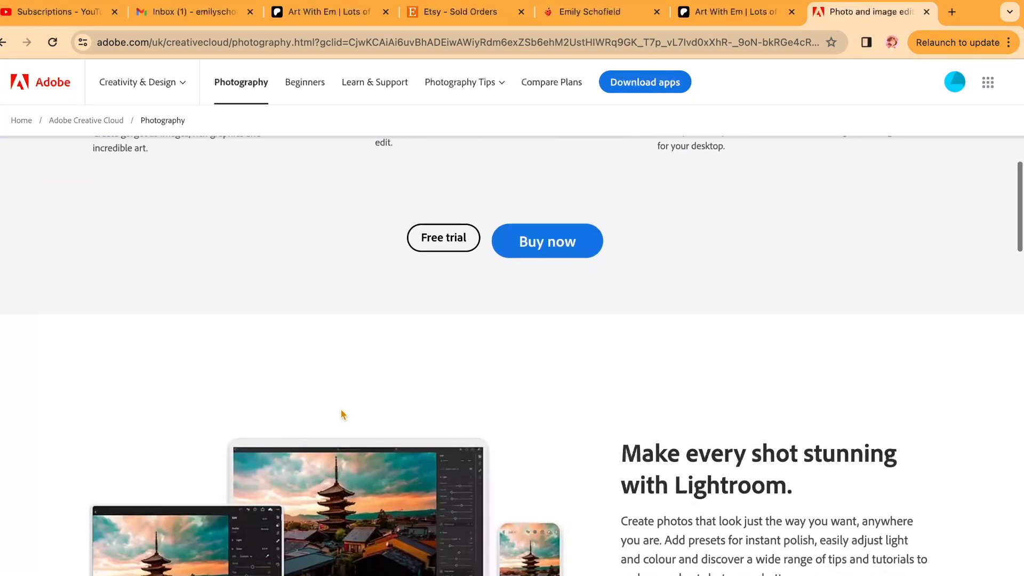
pyautogui.scroll(3, 343, 415)
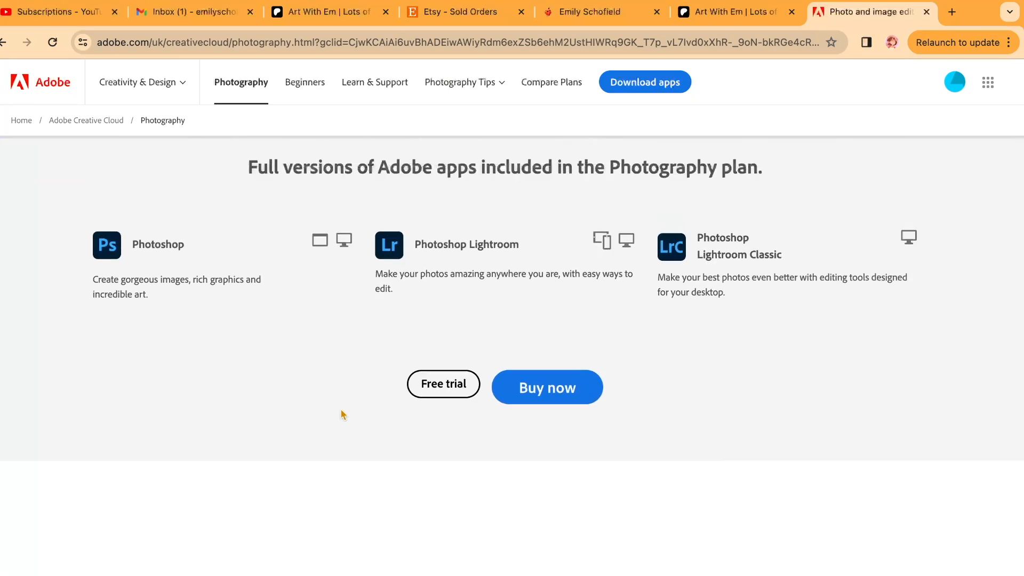
pyautogui.scroll(3, 343, 415)
pyautogui.scroll(-2, 343, 415)
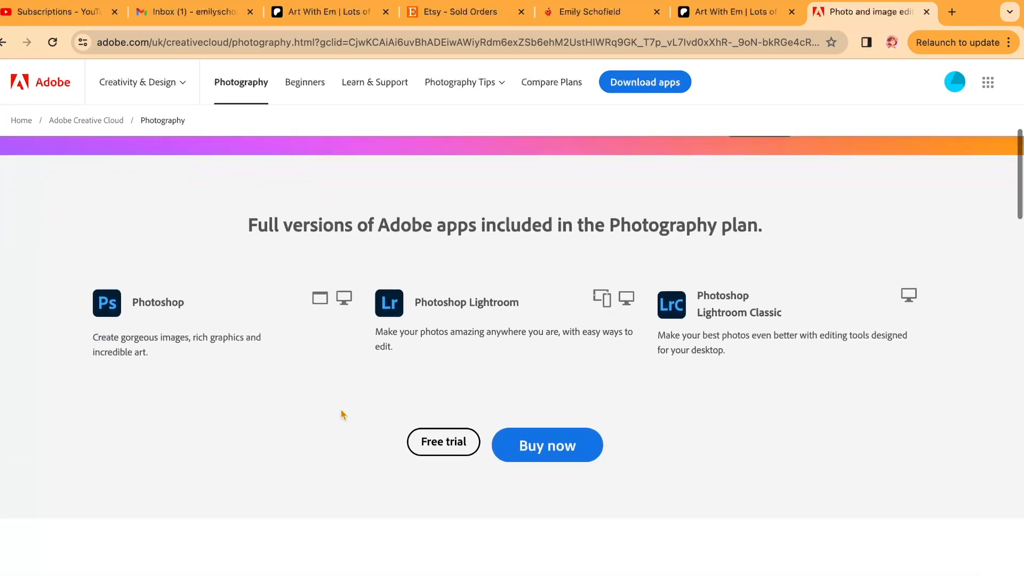
pyautogui.scroll(5, 343, 415)
pyautogui.scroll(3, 343, 414)
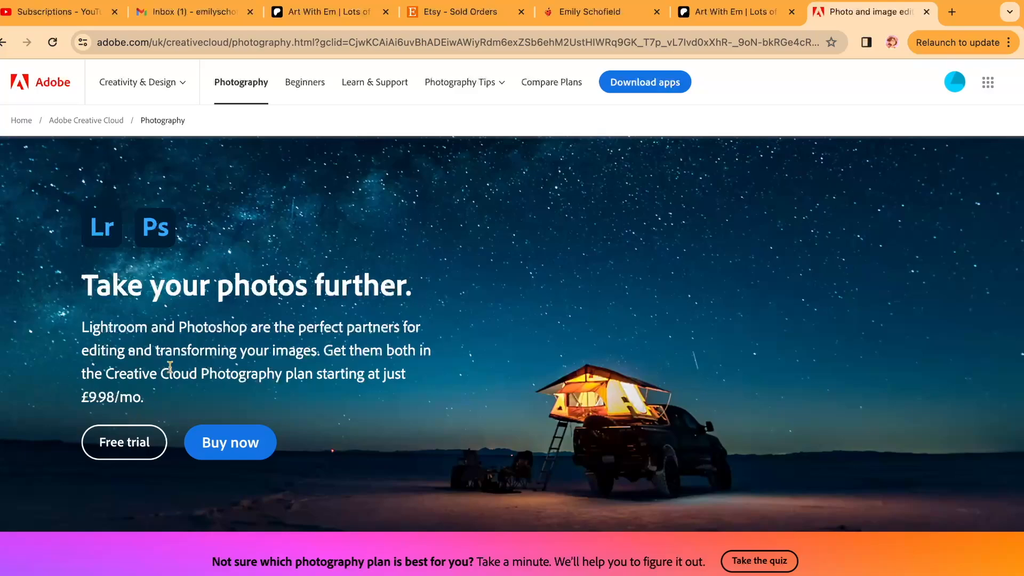
pyautogui.scroll(-2, 150, 356)
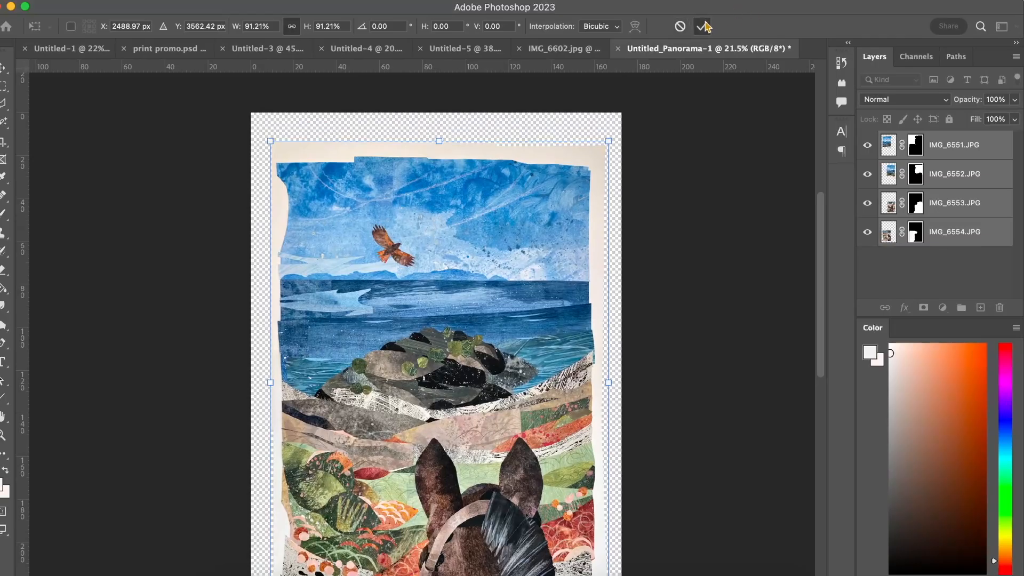
# Back in Photoshop, apply the resize of the merged layers and copy all four onto the blank Untitled-4 page.
pyautogui.press('Return')
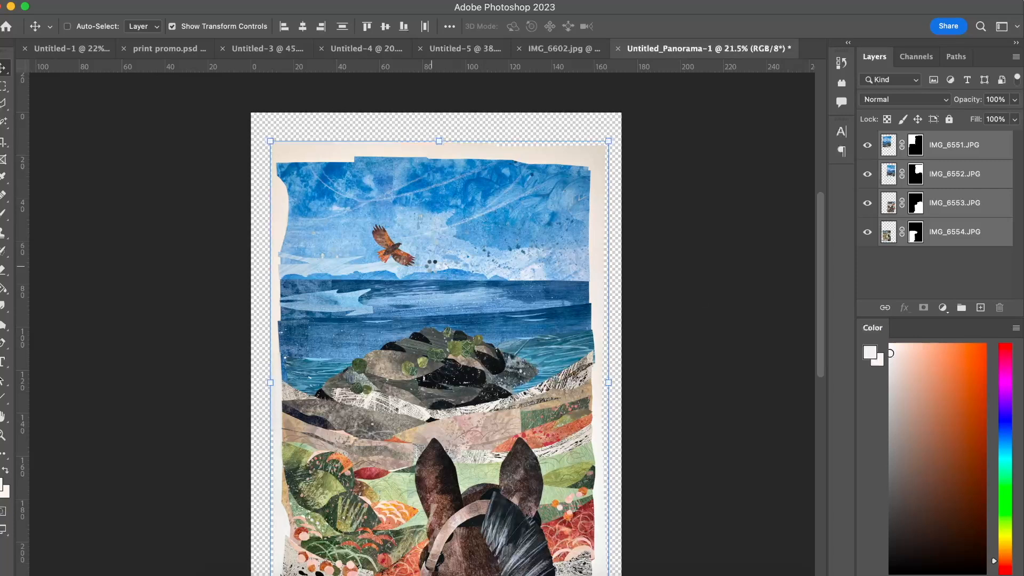
pyautogui.click(460, 49)
pyautogui.click(382, 48)
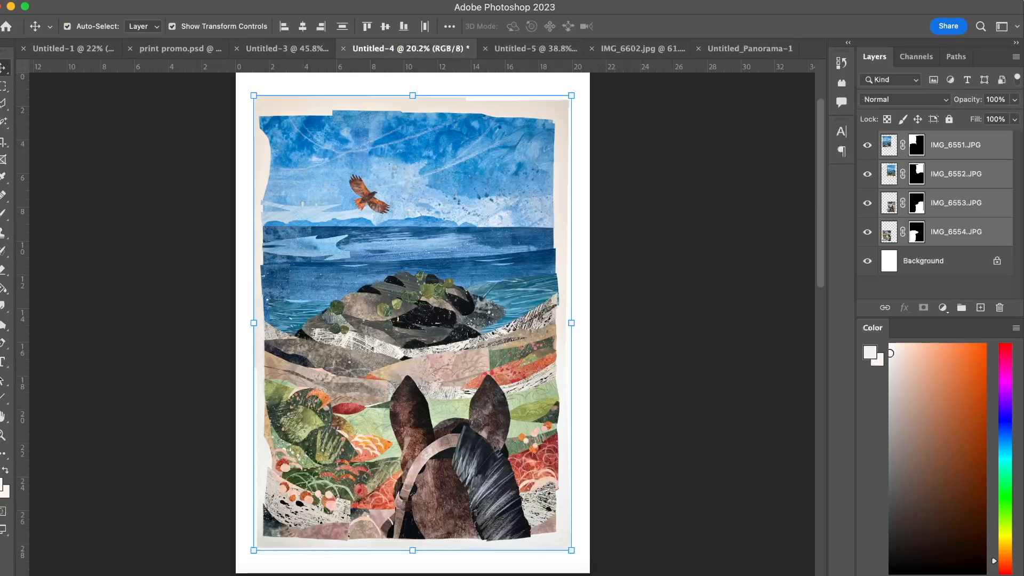
# Set up a new A4 document at 600 pixels/inch and close the setup without creating it.
pyautogui.click(89, 0)
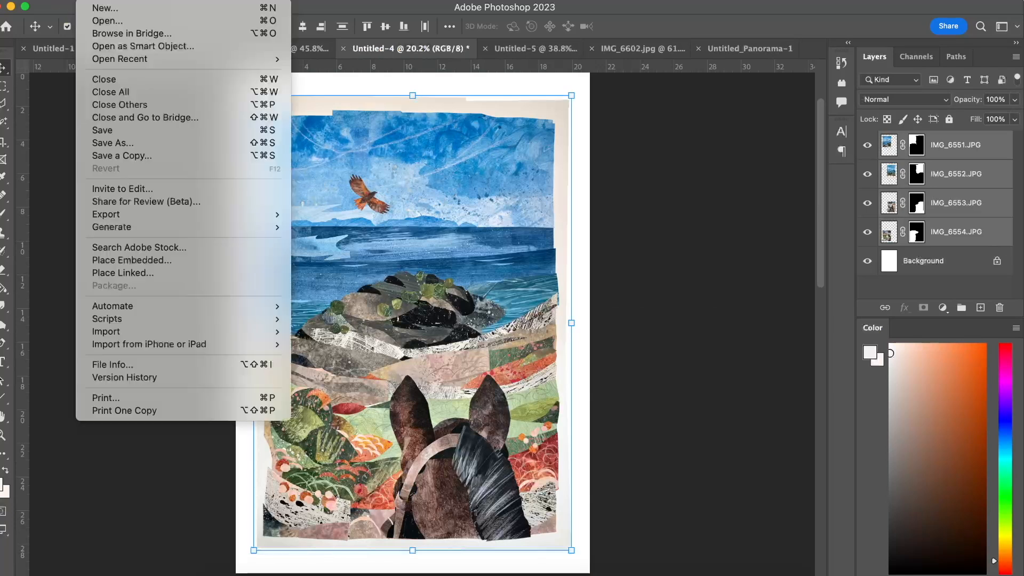
pyautogui.click(111, 12)
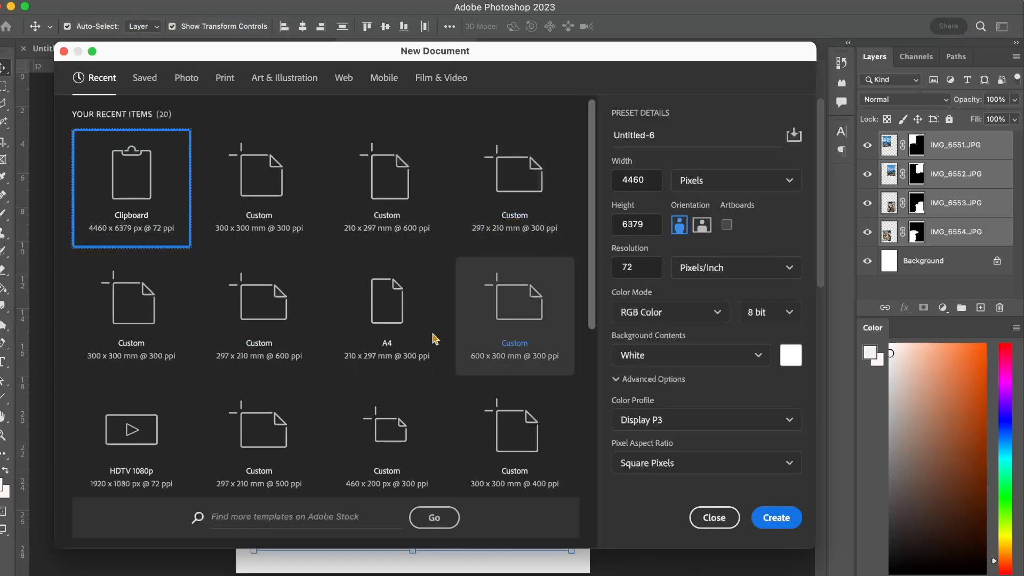
pyautogui.click(355, 309)
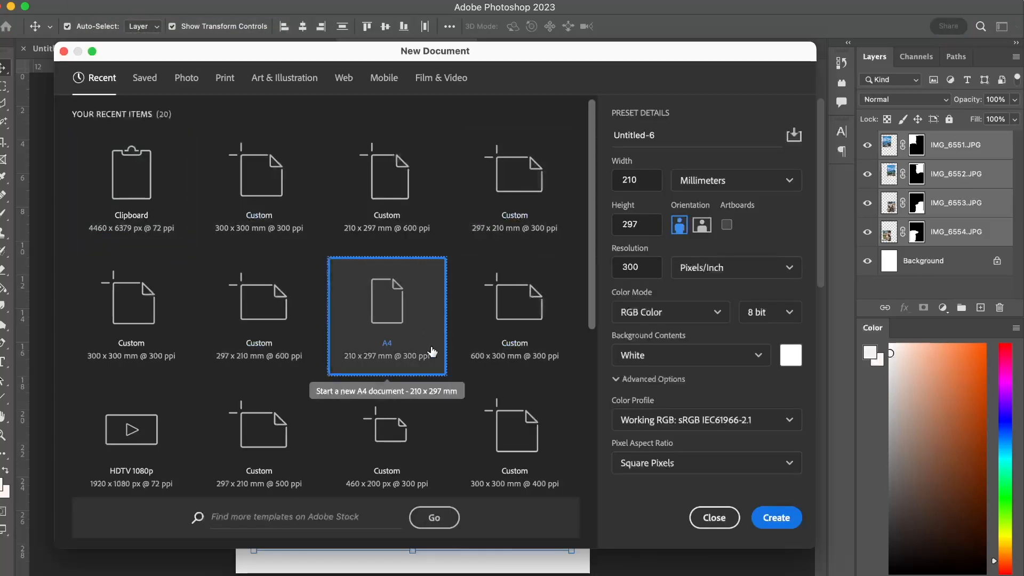
pyautogui.doubleClick(647, 267)
pyautogui.press('BackSpace')
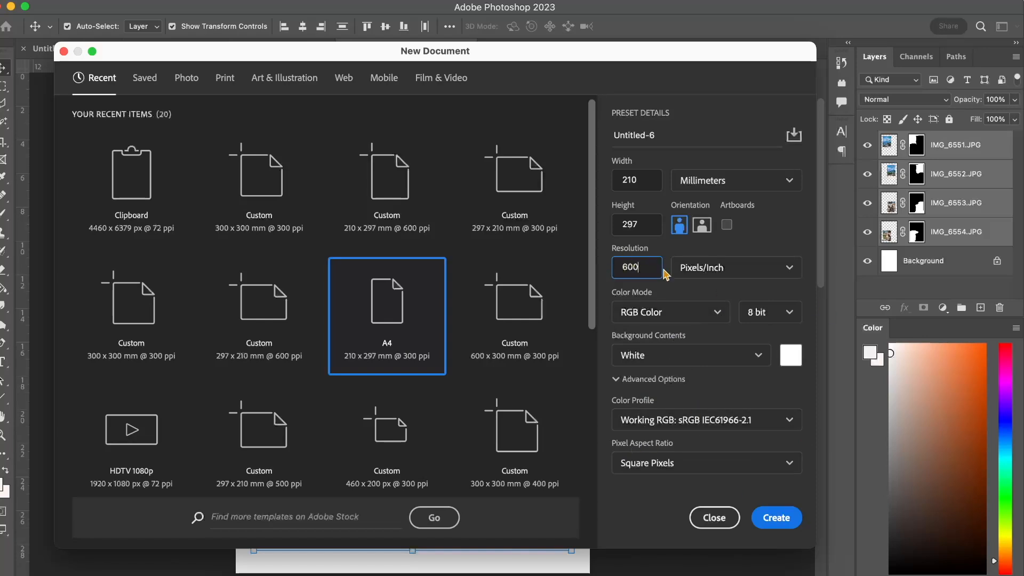
pyautogui.click(715, 517)
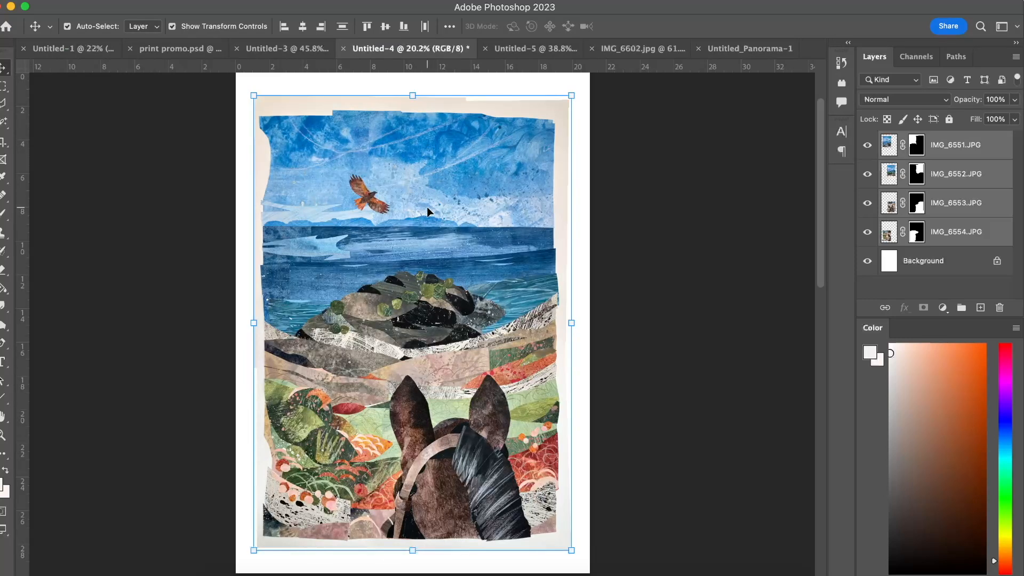
# Look closely at the seascape collage in Untitled-4, check the other open documents, and bring up Untitled-5.
pyautogui.press('super+c')
pyautogui.scroll(4, 426, 206)
pyautogui.scroll(6, 425, 206)
pyautogui.scroll(1, 426, 207)
pyautogui.scroll(1, 426, 208)
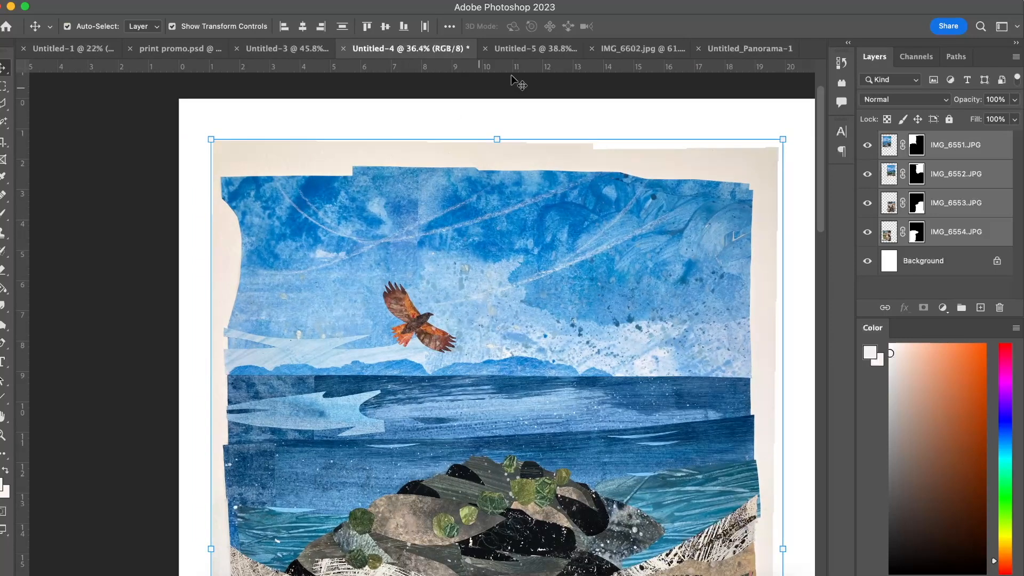
pyautogui.click(275, 49)
pyautogui.click(519, 47)
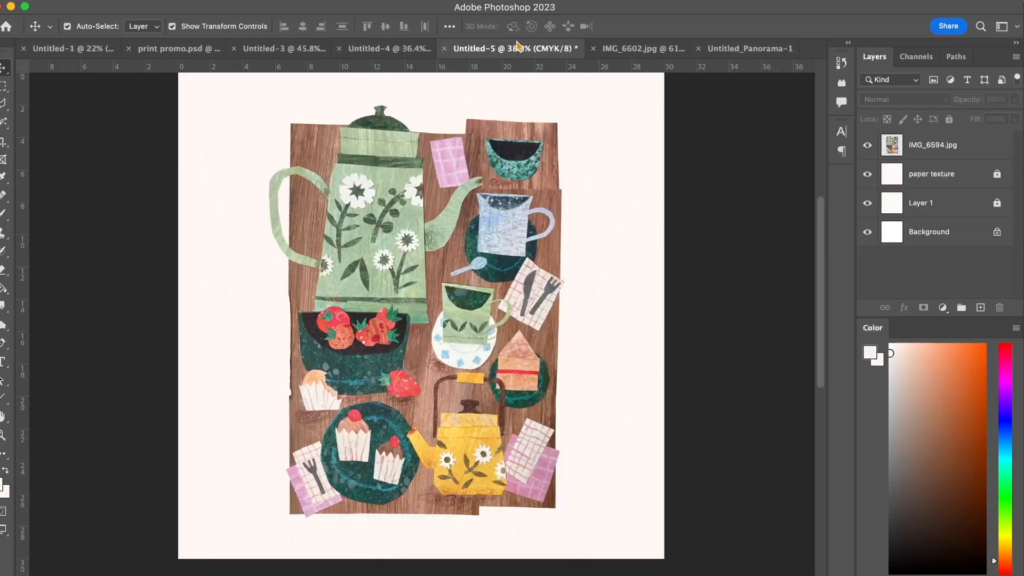
pyautogui.click(625, 53)
pyautogui.click(515, 49)
# Examine the paper textures and image quality of the tea-set collage, including the cupcakes and yellow teapot.
pyautogui.scroll(5, 404, 315)
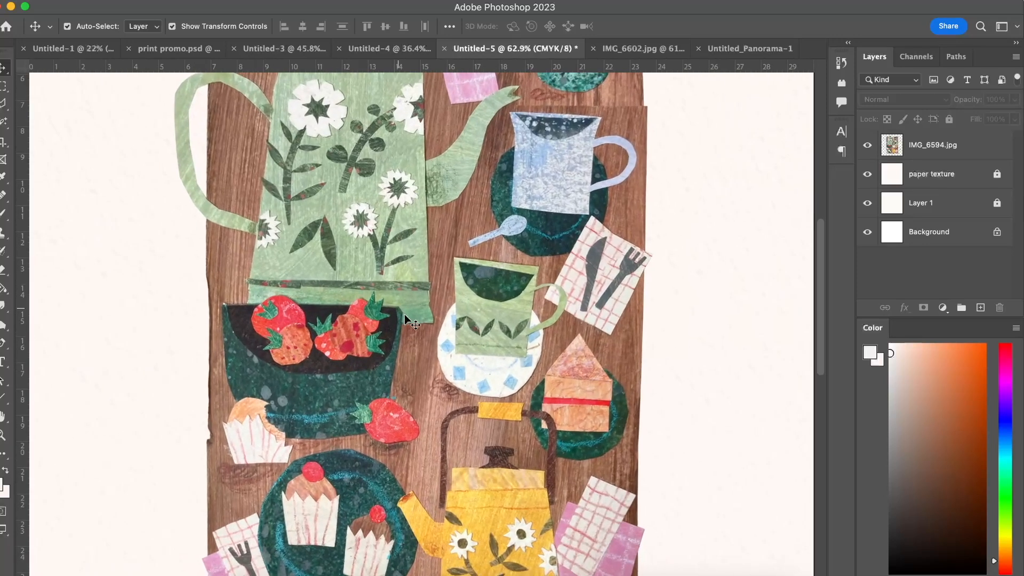
pyautogui.scroll(2, 405, 314)
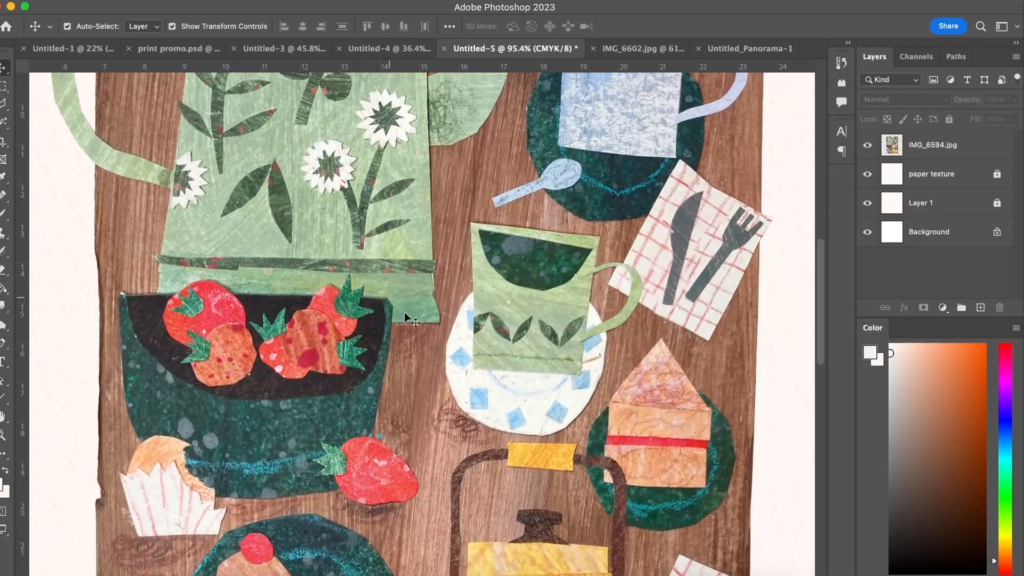
pyautogui.scroll(2, 404, 315)
pyautogui.scroll(1, 405, 315)
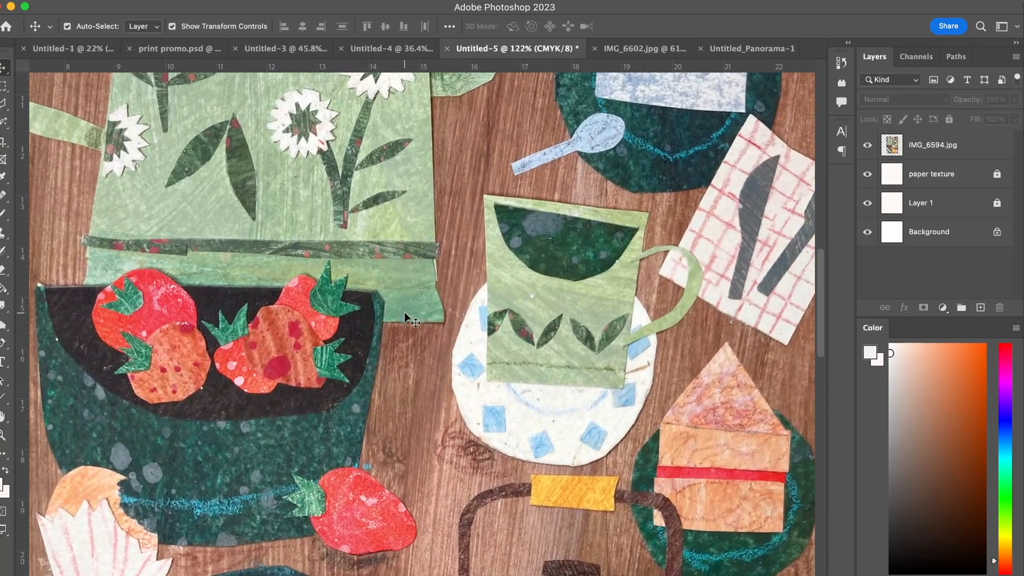
pyautogui.scroll(-8, 405, 315)
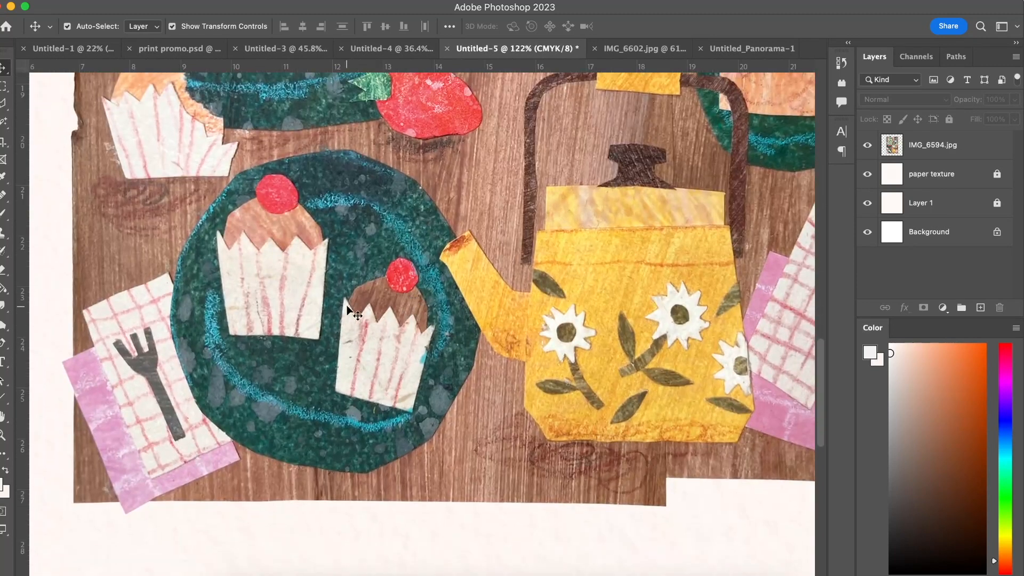
pyautogui.scroll(2, 347, 307)
pyautogui.scroll(-1, 347, 307)
pyautogui.scroll(3, 347, 309)
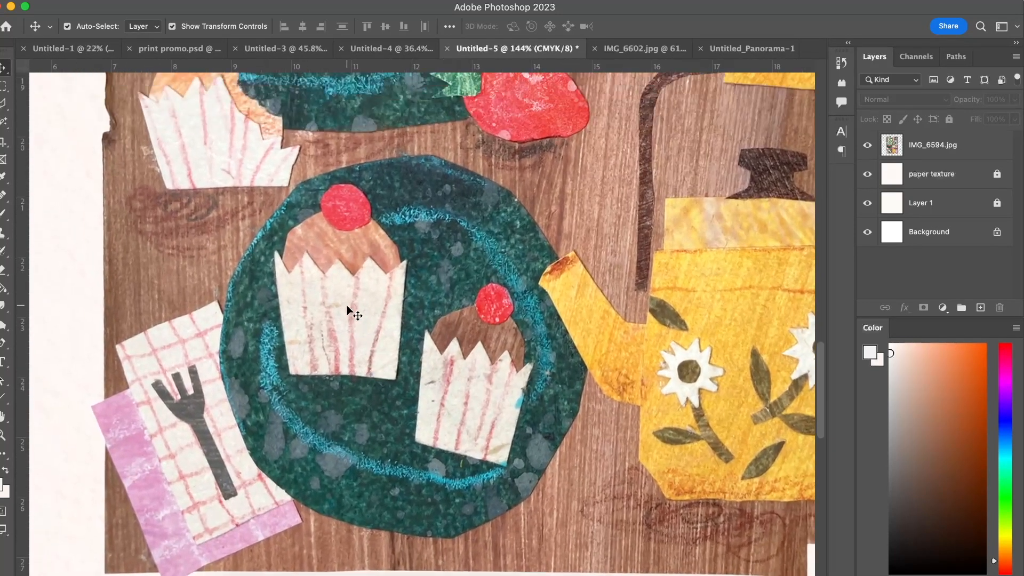
pyautogui.scroll(-2, 347, 306)
pyautogui.hscroll(8, 347, 306)
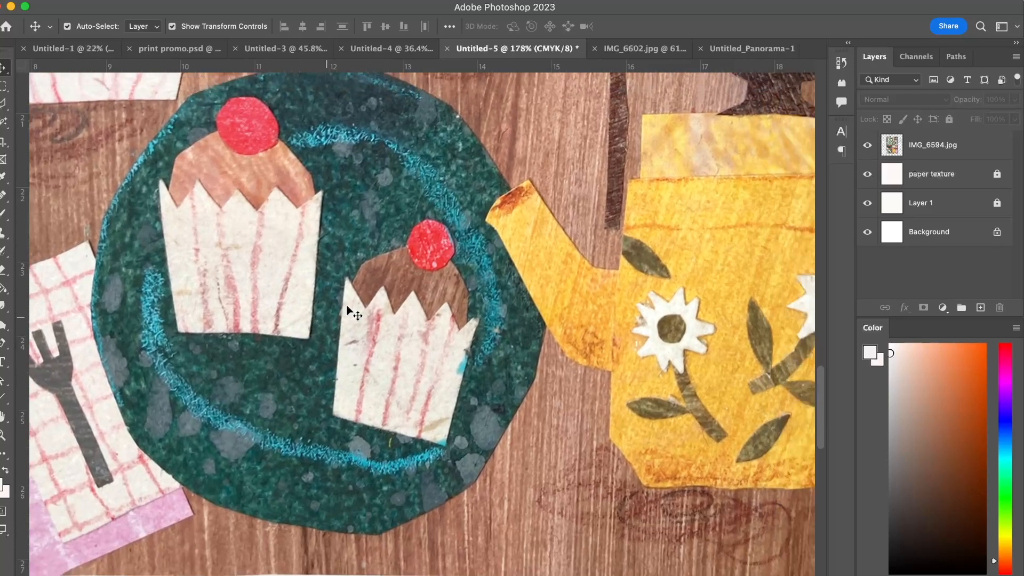
pyautogui.scroll(3, 347, 306)
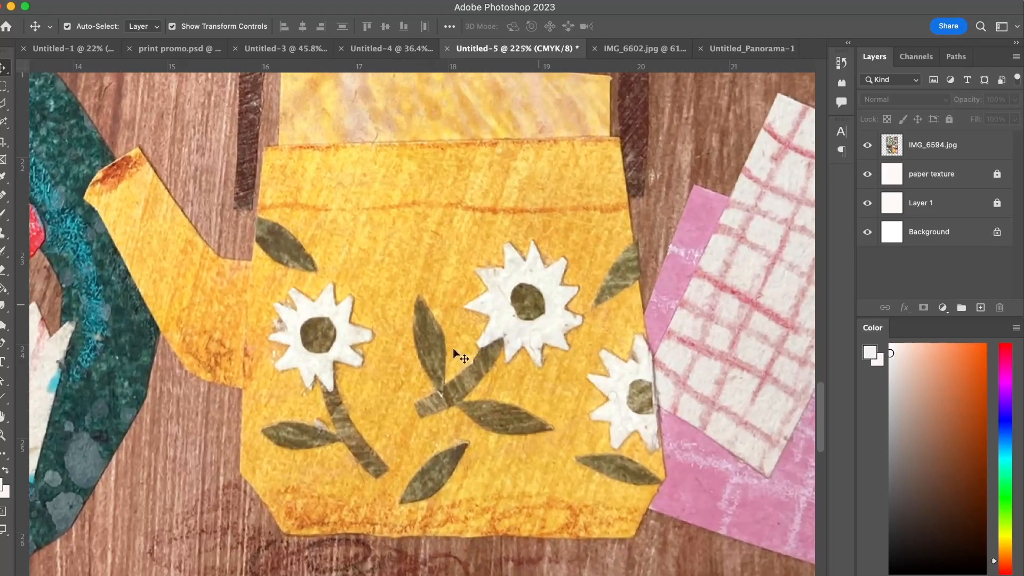
pyautogui.scroll(-5, 417, 340)
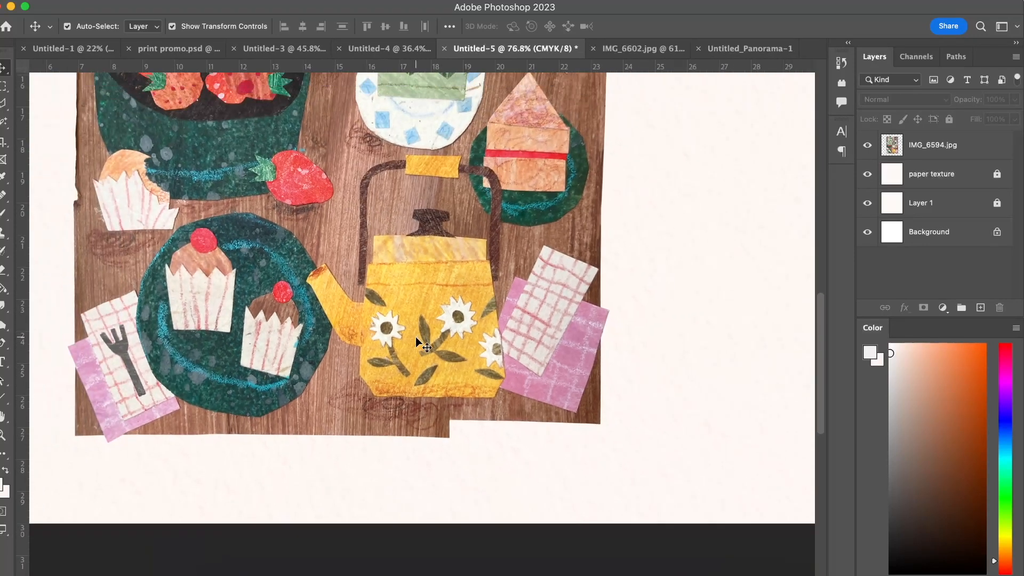
pyautogui.scroll(-3, 415, 338)
pyautogui.scroll(5, 386, 151)
pyautogui.scroll(-2, 386, 151)
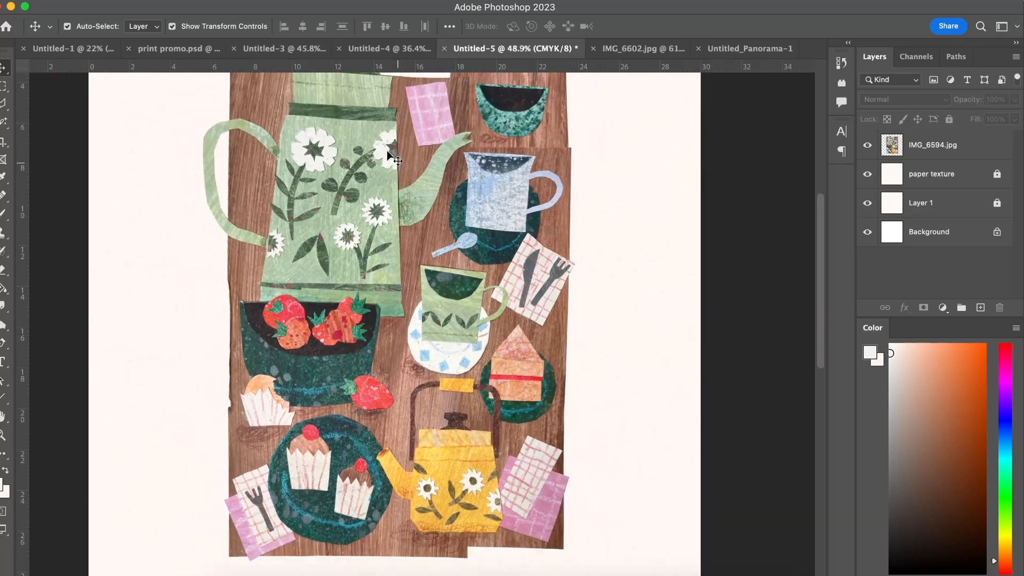
# Return to Untitled-4 and check what IMG_6551, IMG_6552 and IMG_6553 contribute by hiding and showing each layer.
pyautogui.click(401, 50)
pyautogui.scroll(-3, 373, 330)
pyautogui.scroll(5, 374, 331)
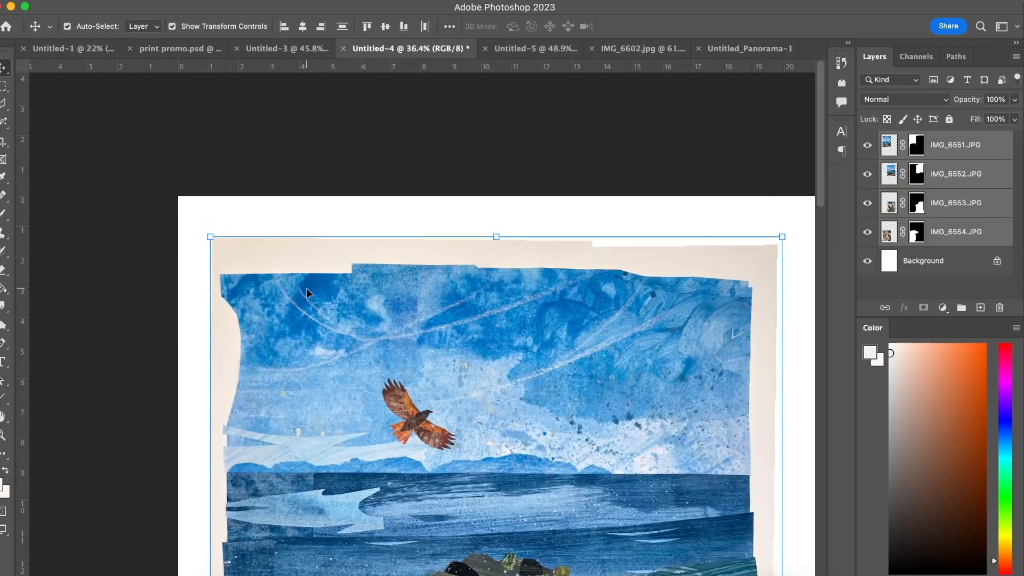
pyautogui.click(868, 145)
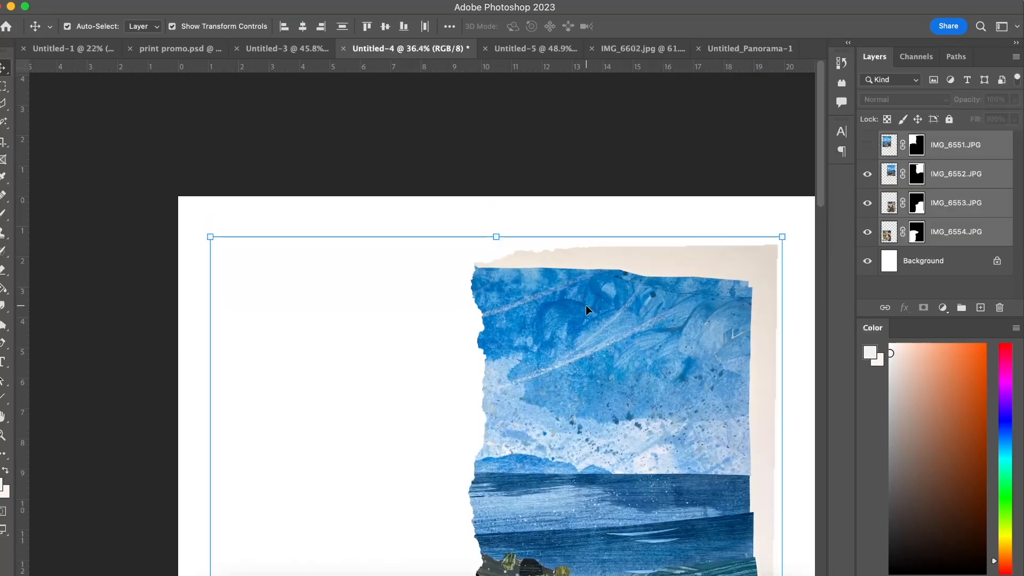
pyautogui.scroll(-5, 586, 306)
pyautogui.scroll(-2, 585, 305)
pyautogui.click(868, 145)
pyautogui.click(868, 173)
pyautogui.click(868, 173)
pyautogui.click(868, 202)
pyautogui.click(868, 203)
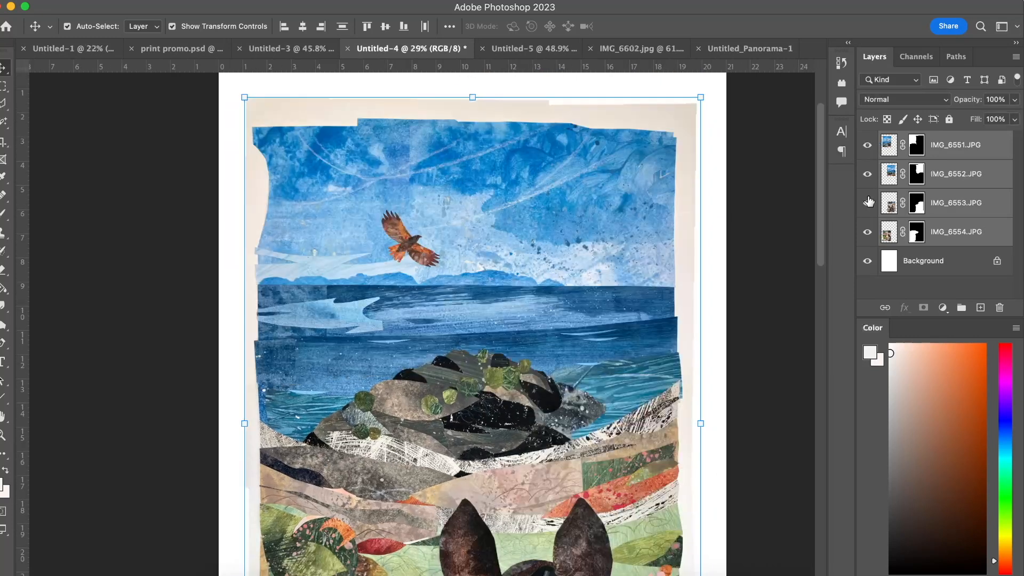
# Merge the four selected photo layers into one layer, keeping the white Background separate.
pyautogui.rightClick(972, 162)
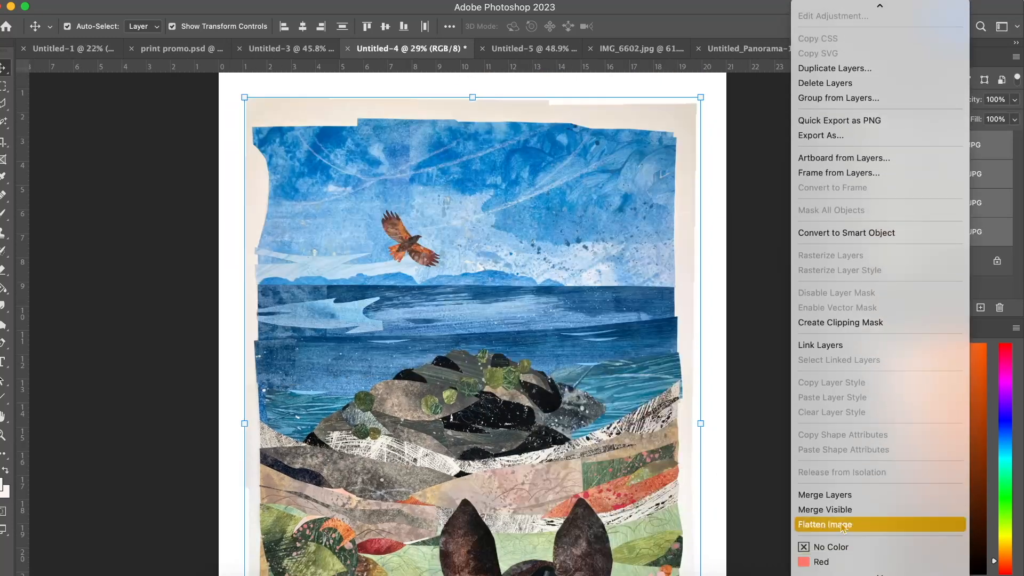
pyautogui.click(839, 495)
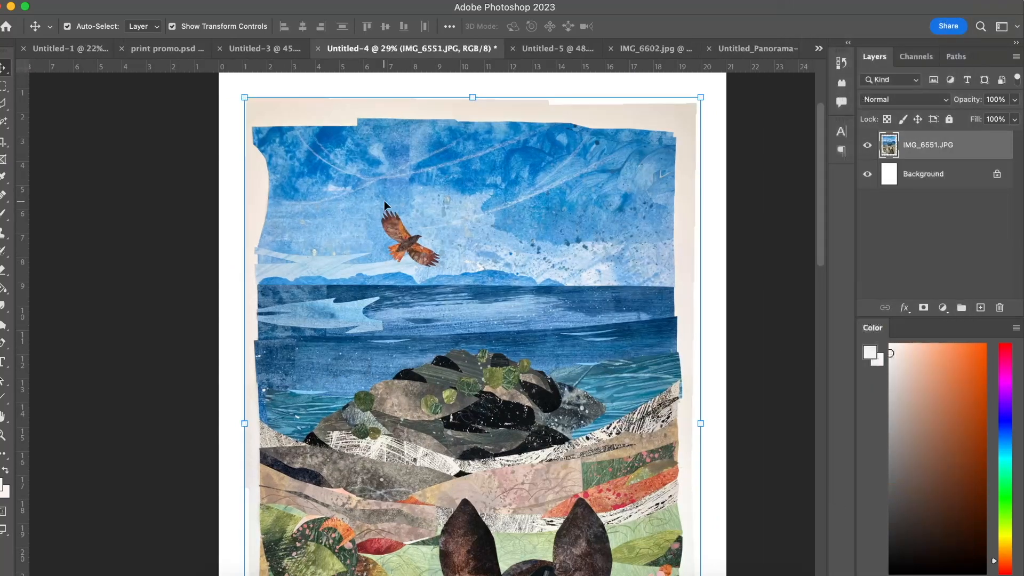
# Select the paper border above the upper-left part of the sky with the Polygonal Lasso, delete it and deselect.
pyautogui.scroll(4, 384, 201)
pyautogui.scroll(2, 384, 200)
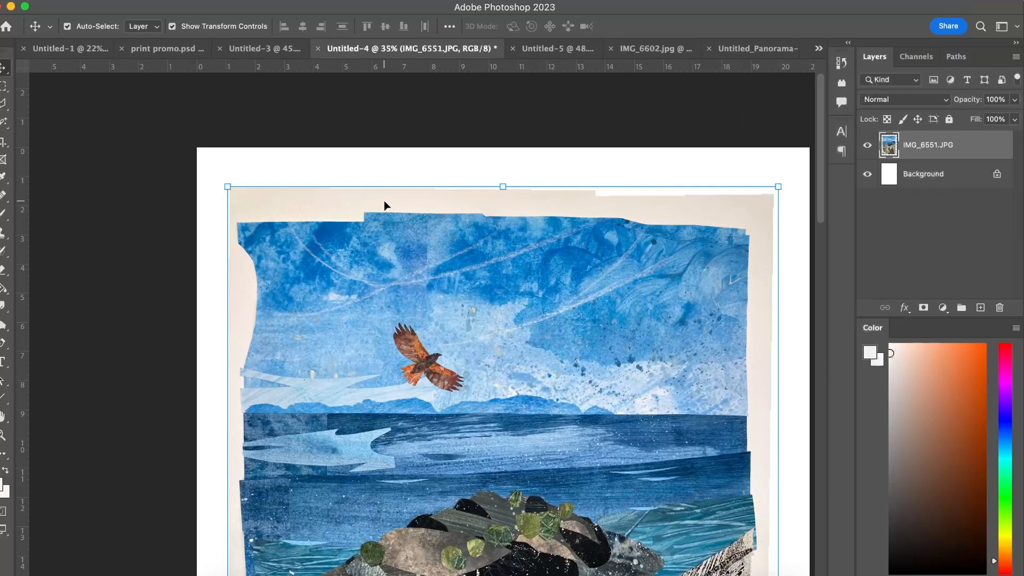
pyautogui.scroll(2, 274, 192)
pyautogui.scroll(2, 273, 192)
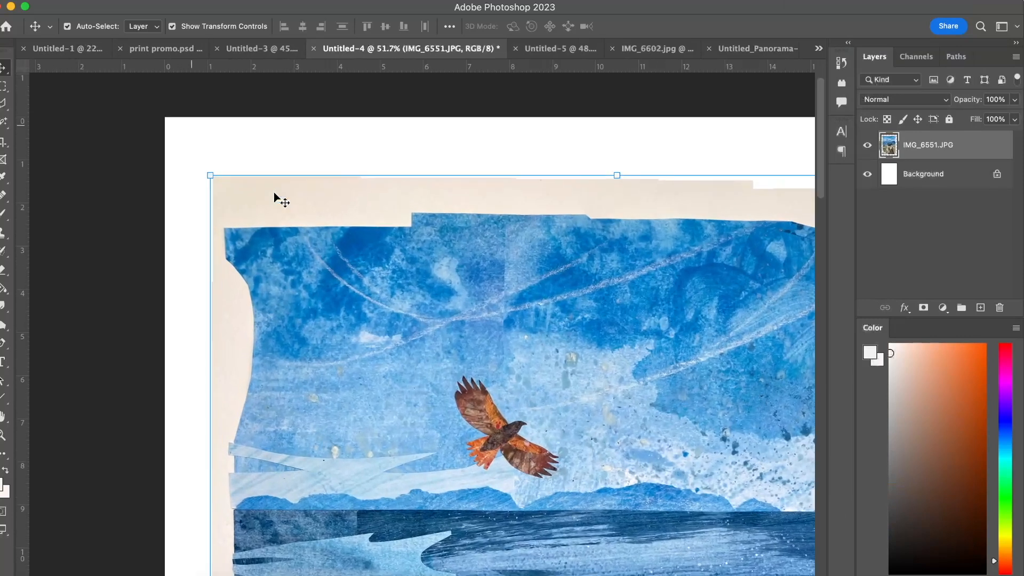
pyautogui.press('l')
pyautogui.scroll(2, 192, 243)
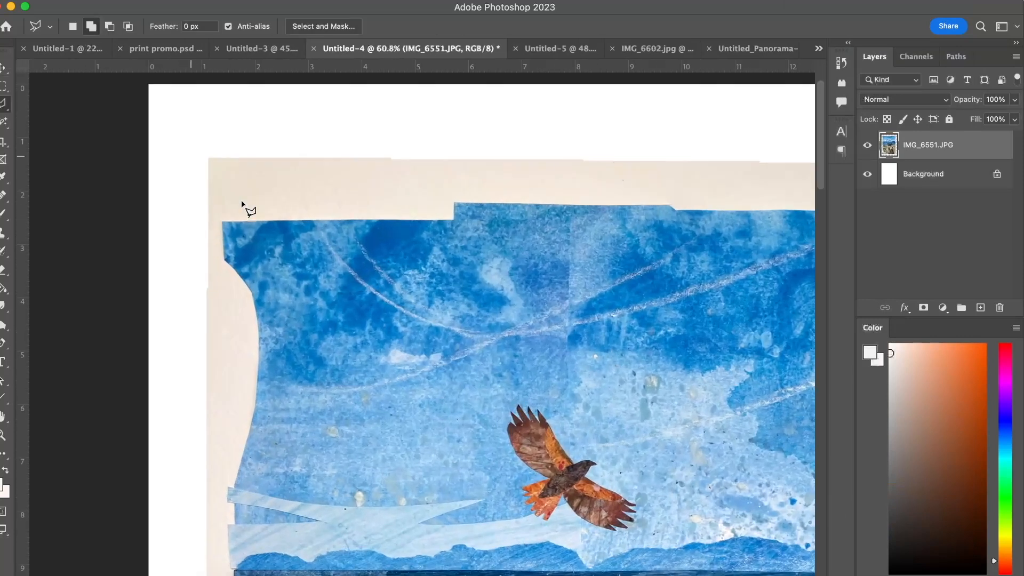
pyautogui.scroll(3, 242, 203)
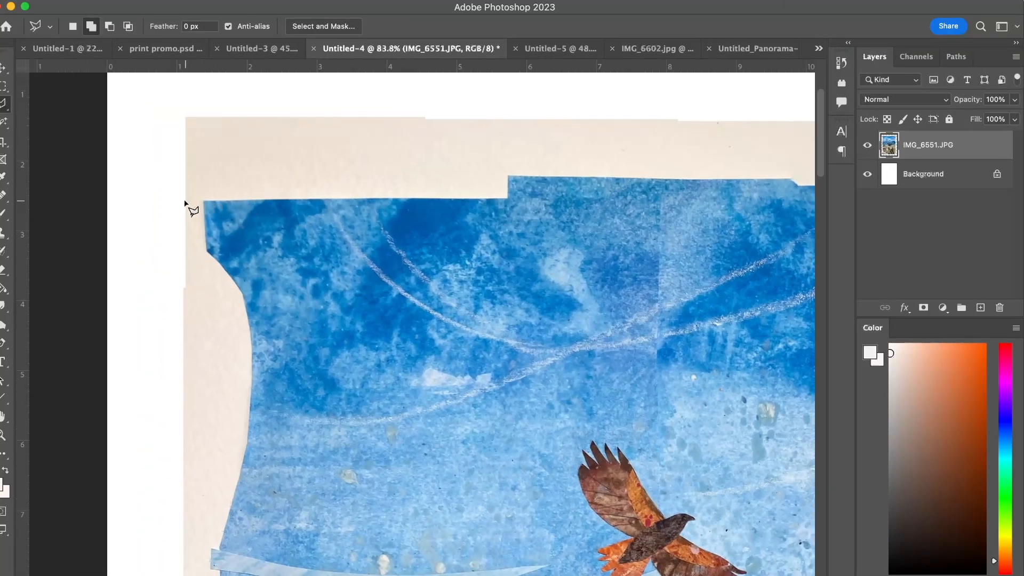
pyautogui.click(182, 201)
pyautogui.click(507, 106)
pyautogui.doubleClick(154, 105)
pyautogui.press('Delete')
pyautogui.press('super+d')
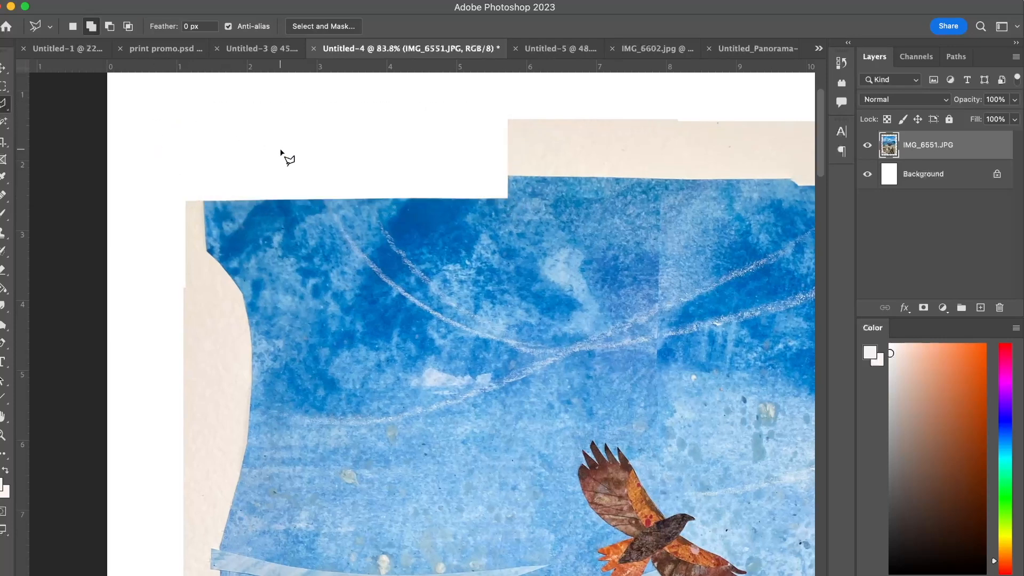
pyautogui.press('v')
pyautogui.click(280, 151)
pyautogui.scroll(1, 222, 249)
pyautogui.scroll(-1, 222, 249)
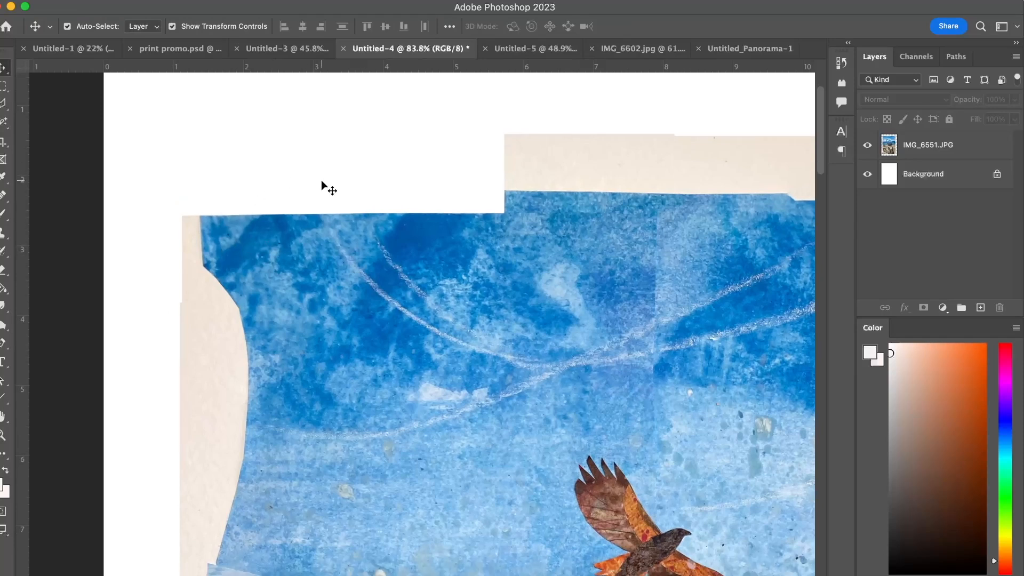
pyautogui.press('l')
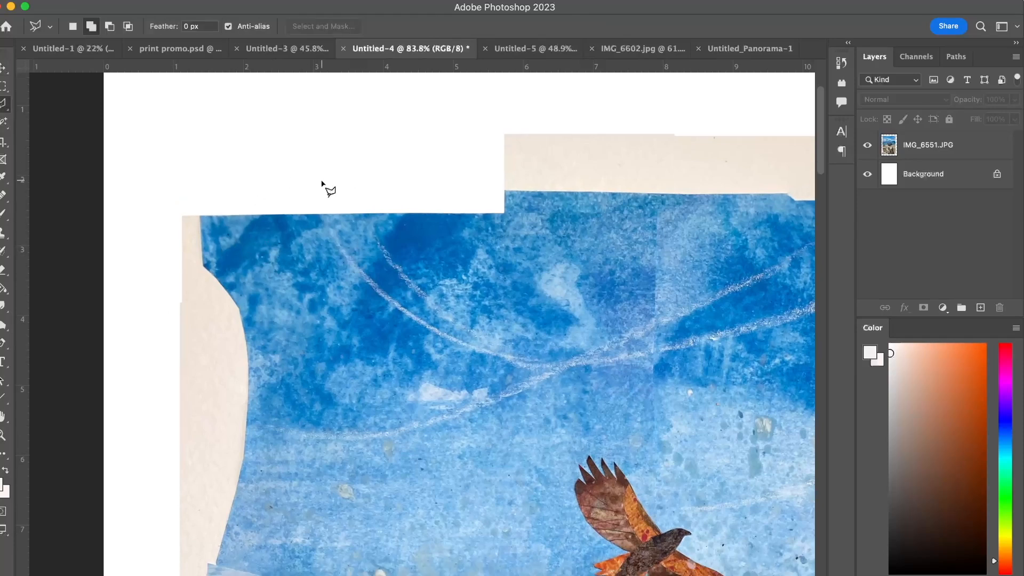
pyautogui.rightClick(2, 108)
pyautogui.click(70, 199)
pyautogui.click(253, 134)
pyautogui.press('Escape')
# Outline the next section of paper border above the raised sky edge with the Polygonal Lasso and target the IMG_6551.JPG layer.
pyautogui.hscroll(10, 357, 257)
pyautogui.scroll(3, 357, 257)
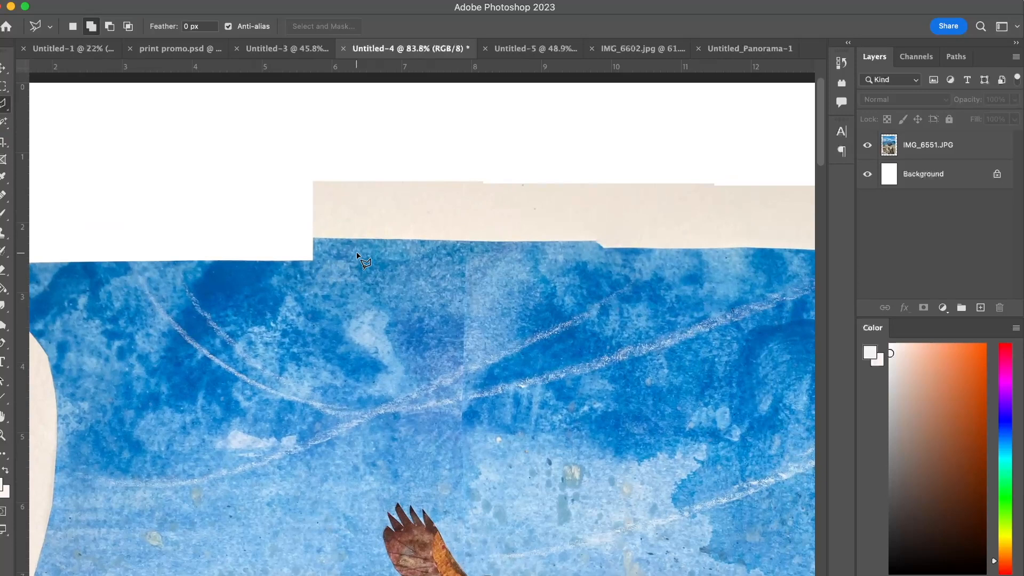
pyautogui.hscroll(5, 329, 245)
pyautogui.scroll(-2, 329, 244)
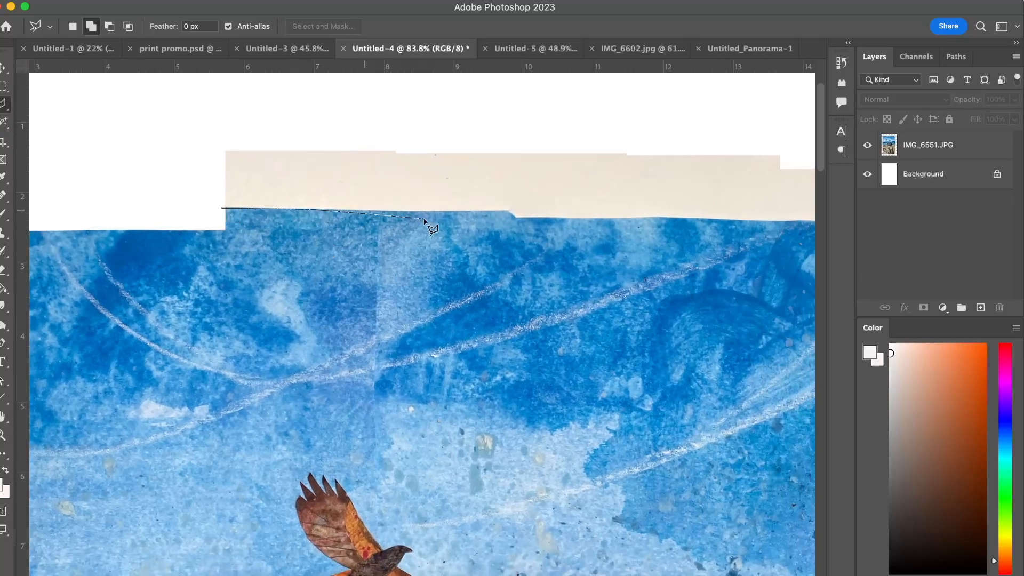
pyautogui.click(509, 212)
pyautogui.click(522, 126)
pyautogui.doubleClick(148, 128)
pyautogui.click(919, 153)
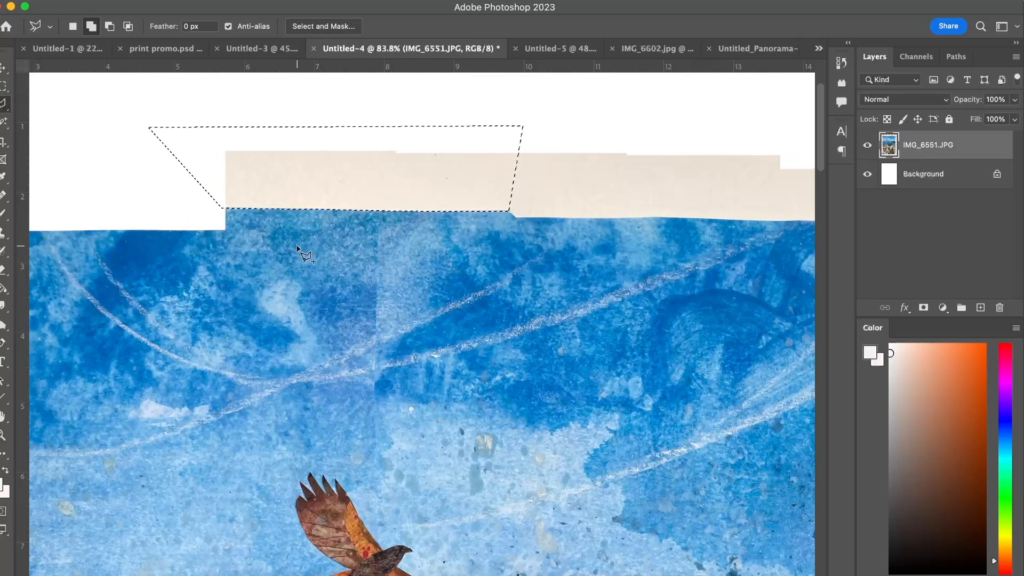
pyautogui.press('super+s')
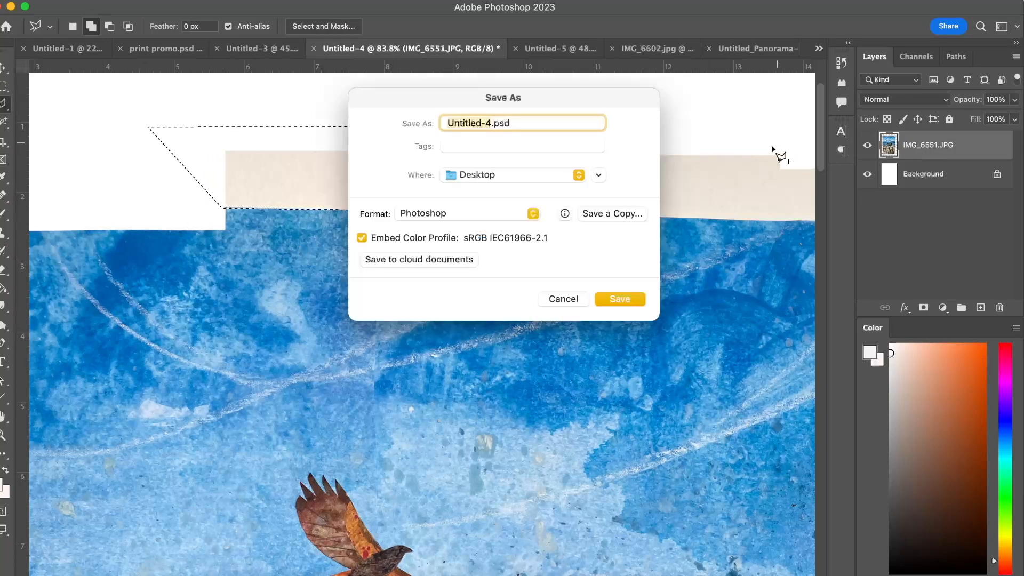
pyautogui.click(561, 300)
pyautogui.press('super+f')
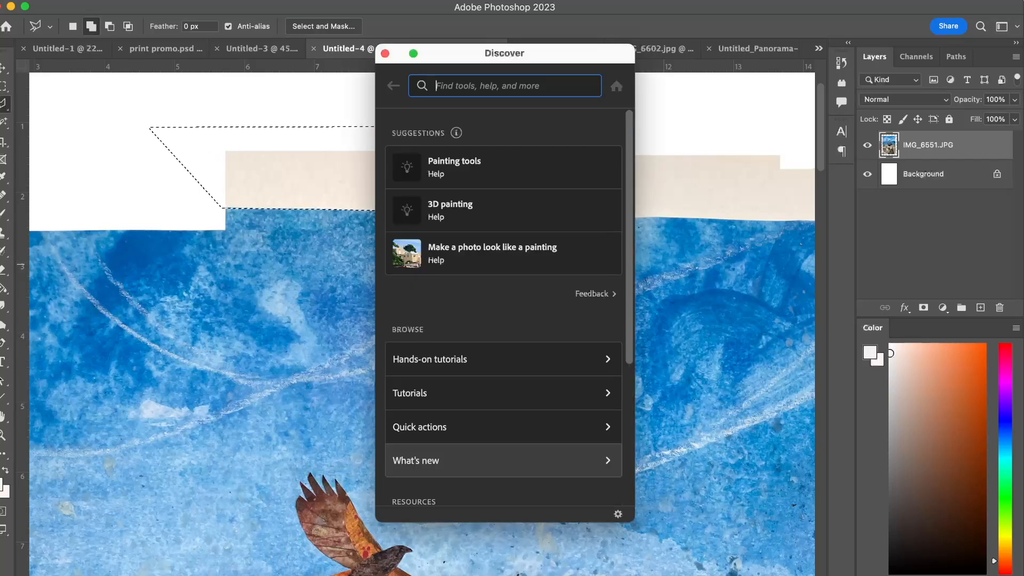
pyautogui.click(385, 53)
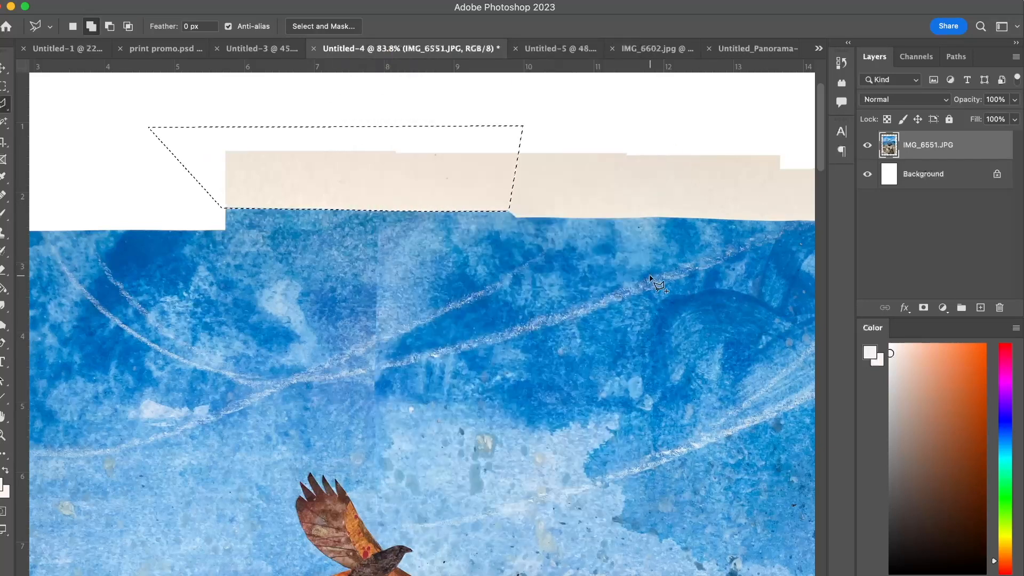
# Delete the outlined section of paper border above the sky and clear the selection.
pyautogui.press('Delete')
pyautogui.press('super+d')
pyautogui.hscroll(5, 553, 303)
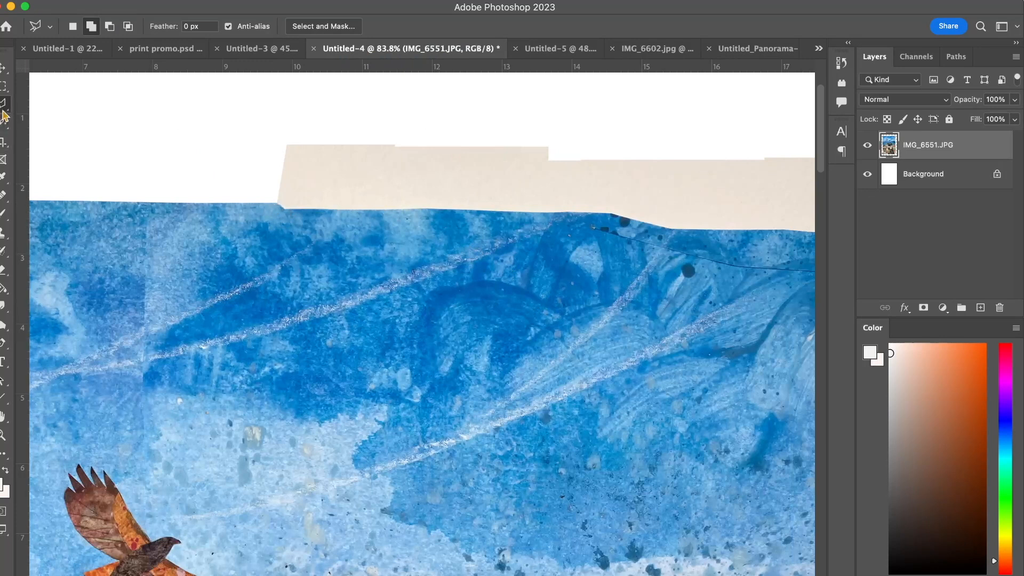
# Select the paper border above the raised sky edge with the Magnetic Lasso, delete it and deselect.
pyautogui.scroll(2, 329, 215)
pyautogui.hscroll(-5, 329, 214)
pyautogui.scroll(2, 329, 214)
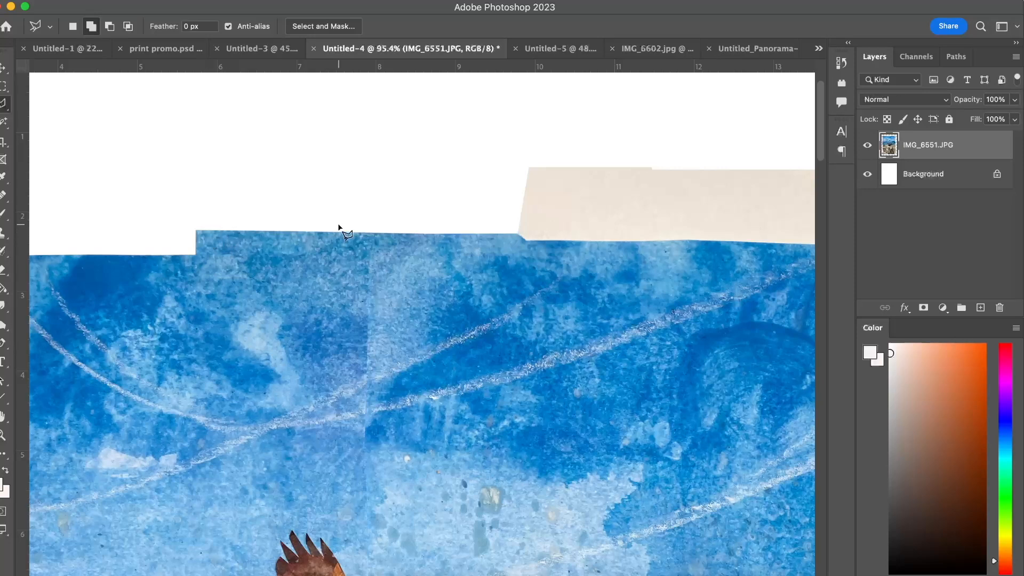
pyautogui.hscroll(-5, 339, 227)
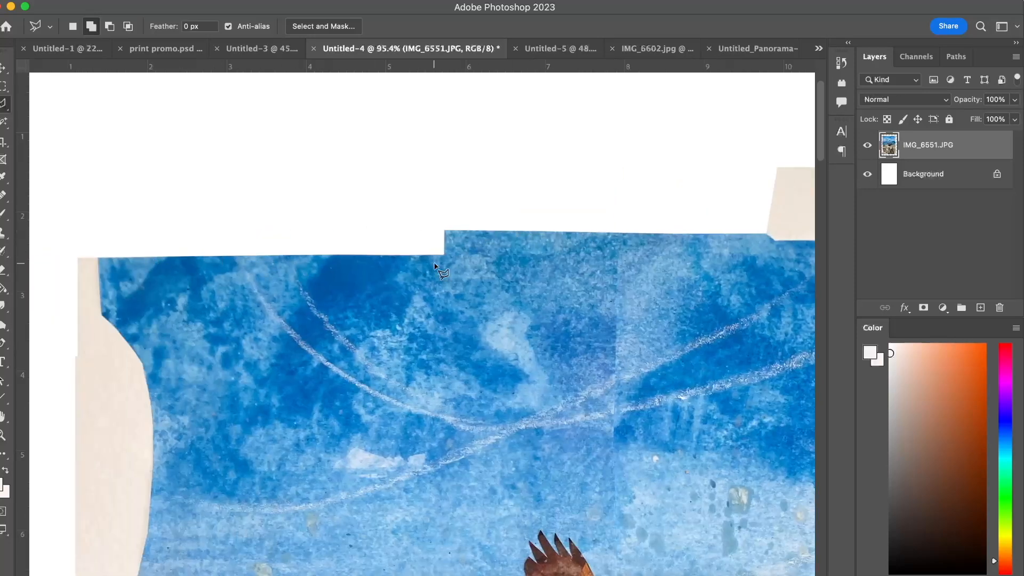
pyautogui.hscroll(10, 434, 266)
pyautogui.scroll(-1, 435, 265)
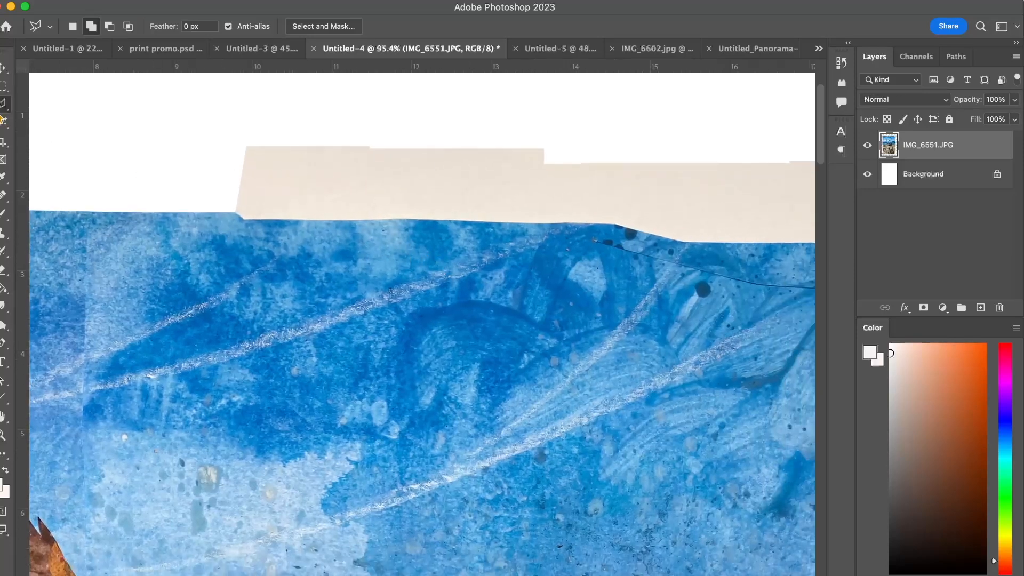
pyautogui.click(4, 107)
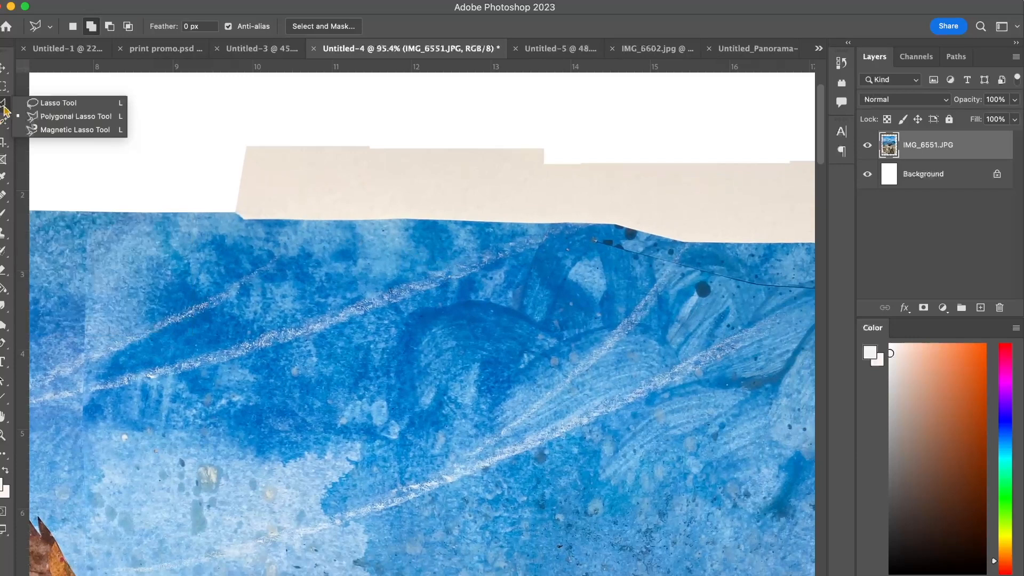
pyautogui.click(47, 132)
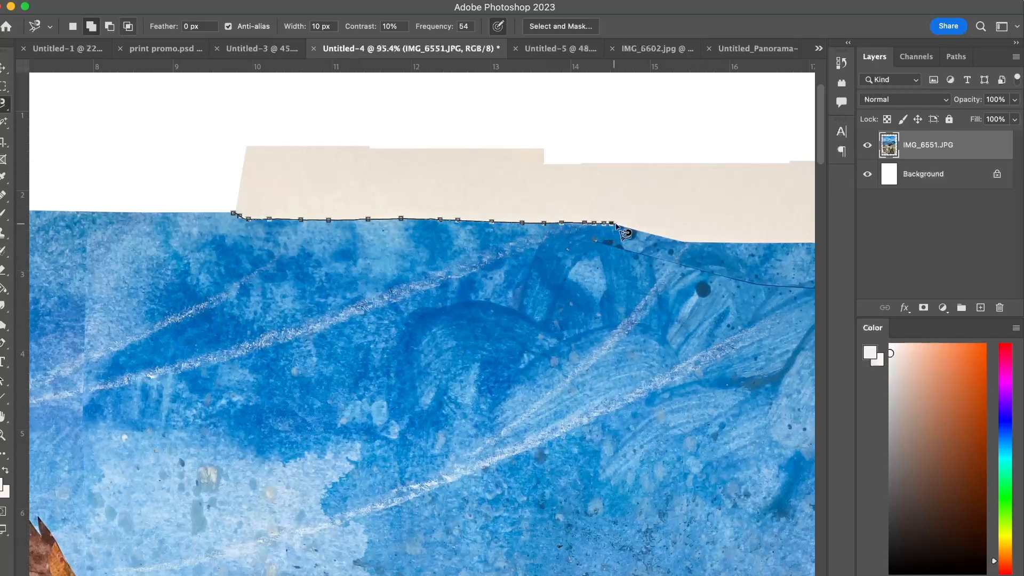
pyautogui.doubleClick(208, 100)
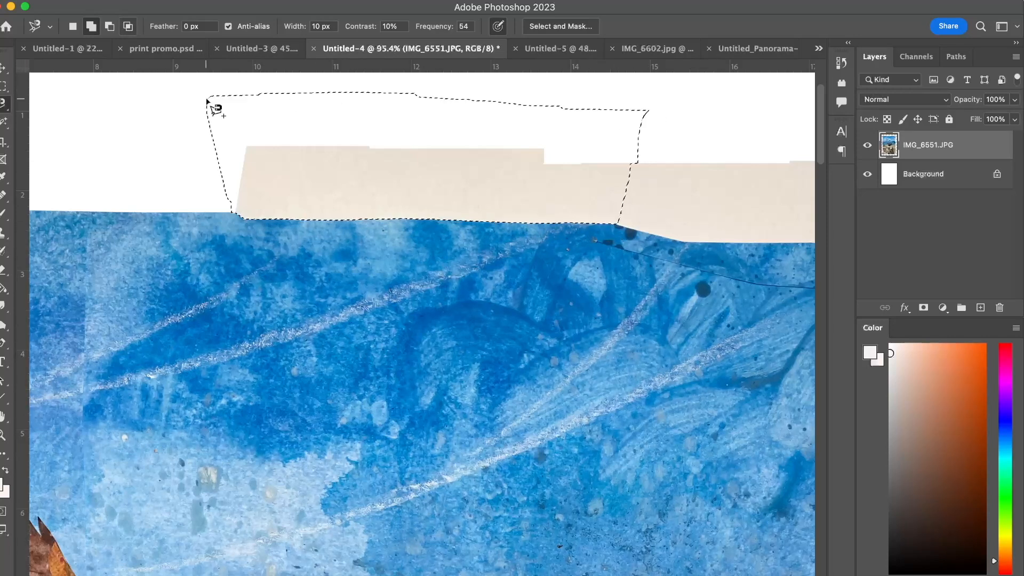
pyautogui.press('Delete')
pyautogui.press('super+d')
# Select the remaining paper border above the sky up to the upper-right corner with the Magnetic Lasso, delete it and deselect.
pyautogui.hscroll(10, 320, 165)
pyautogui.hscroll(1, 317, 159)
pyautogui.click(283, 201)
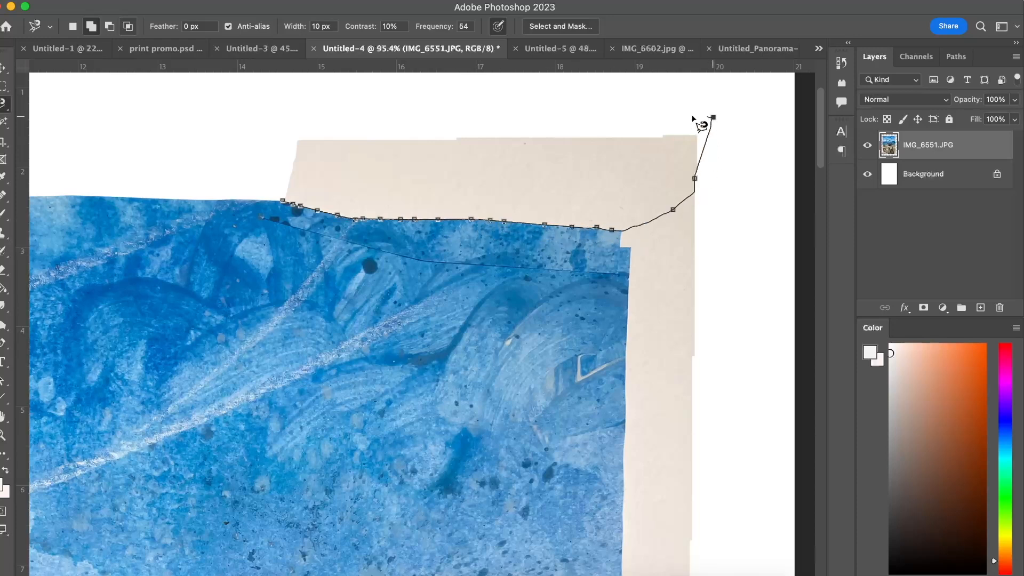
pyautogui.doubleClick(256, 103)
pyautogui.press('Delete')
pyautogui.press('super+d')
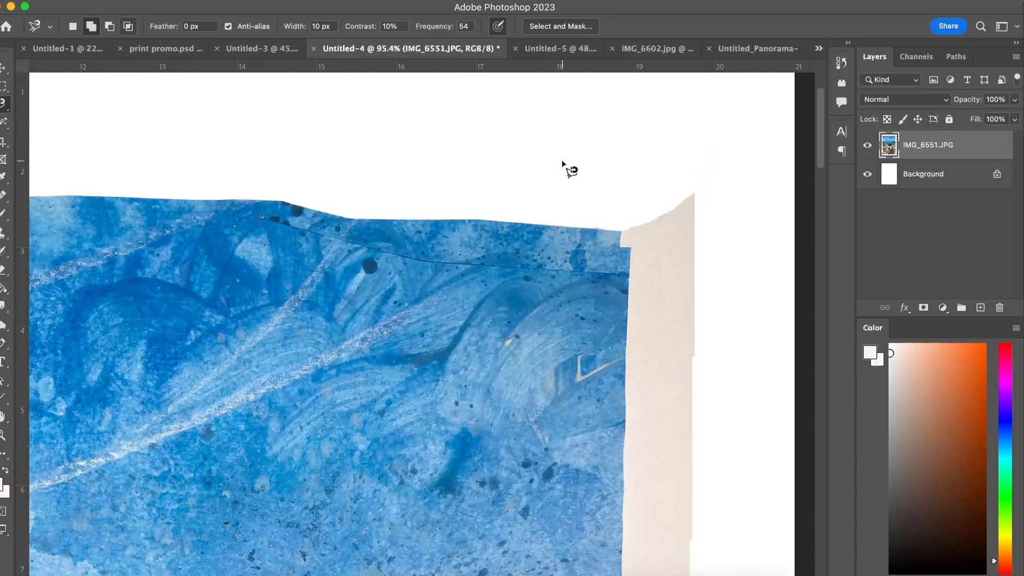
pyautogui.click(568, 229)
pyautogui.press('Escape')
# Trace the artwork's right edge with the Polygonal Lasso from the sky's upper corner down past the sea to the black-and-white shoreline strip.
pyautogui.rightClick(3, 105)
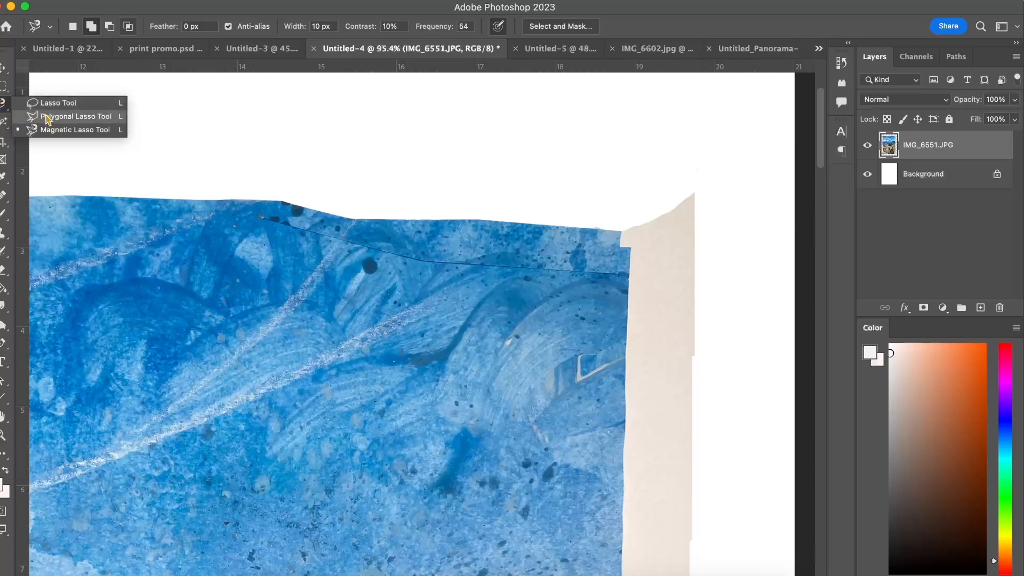
pyautogui.click(53, 114)
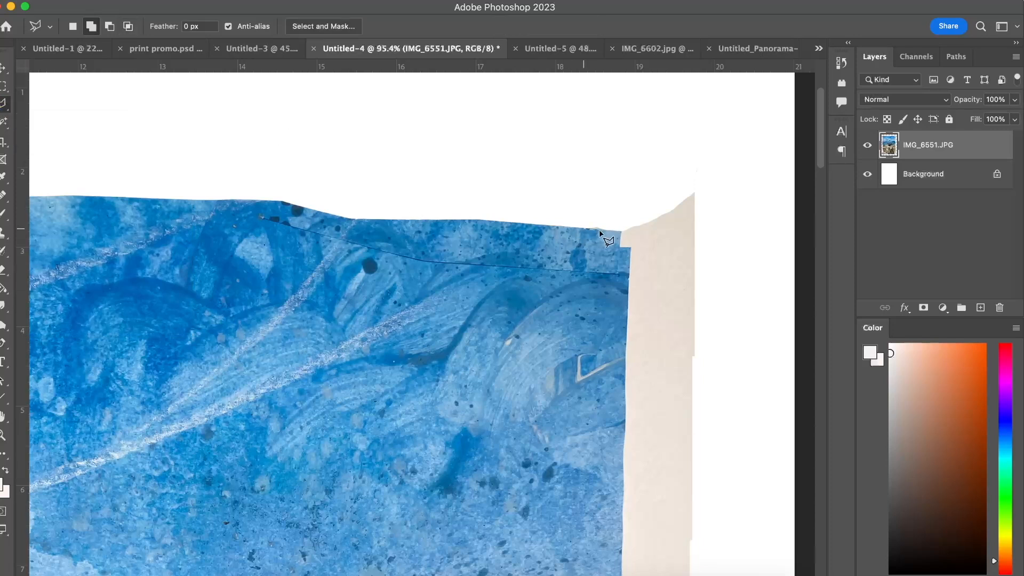
pyautogui.click(633, 249)
pyautogui.scroll(-3, 632, 250)
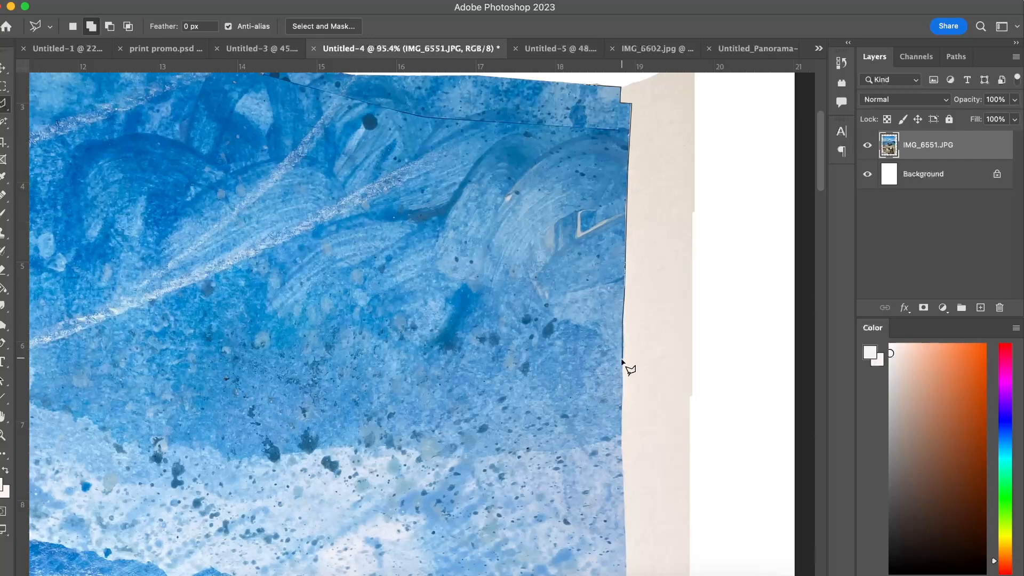
pyautogui.scroll(-3, 623, 373)
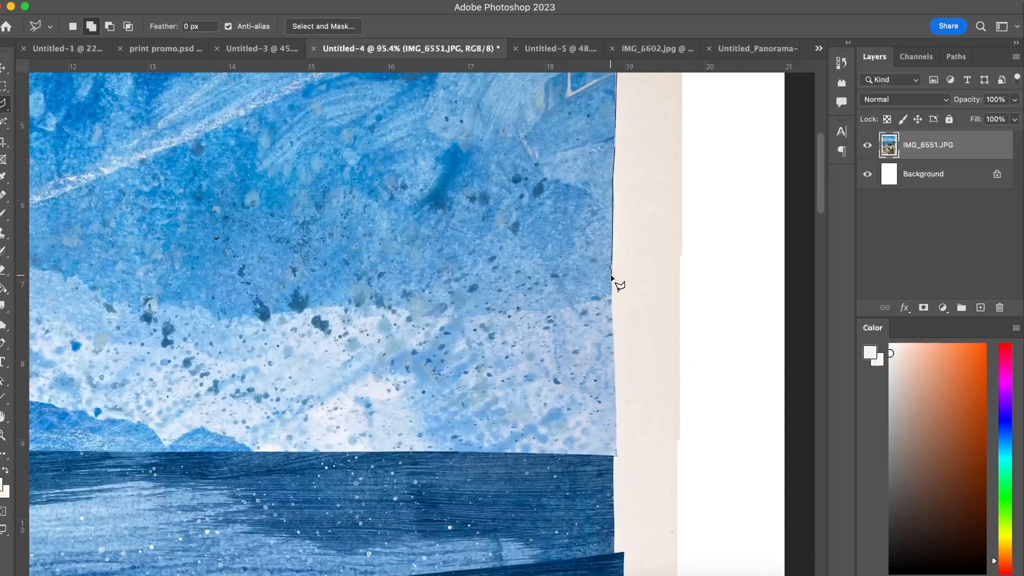
pyautogui.click(615, 372)
pyautogui.scroll(-4, 615, 457)
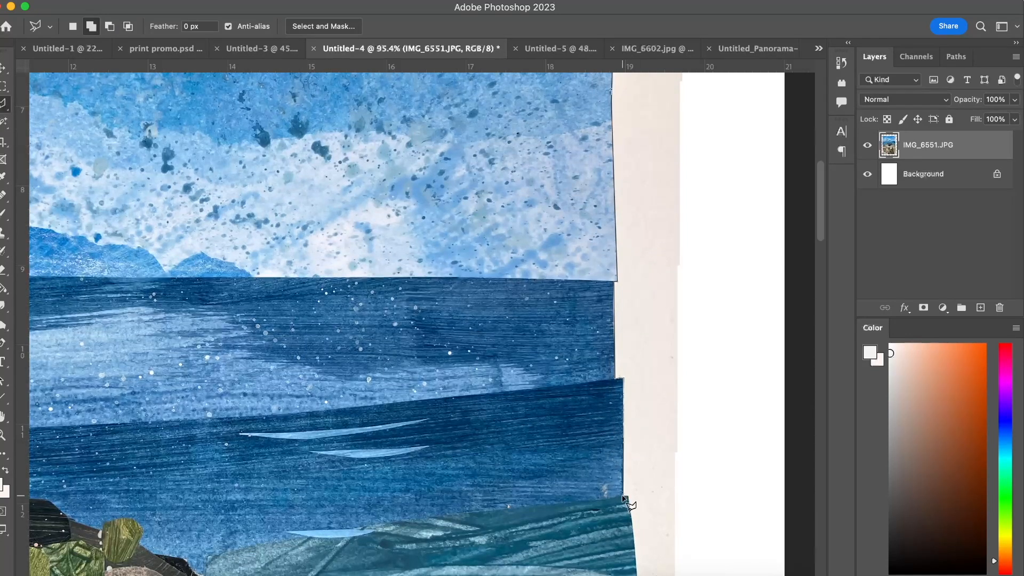
pyautogui.scroll(-2, 635, 506)
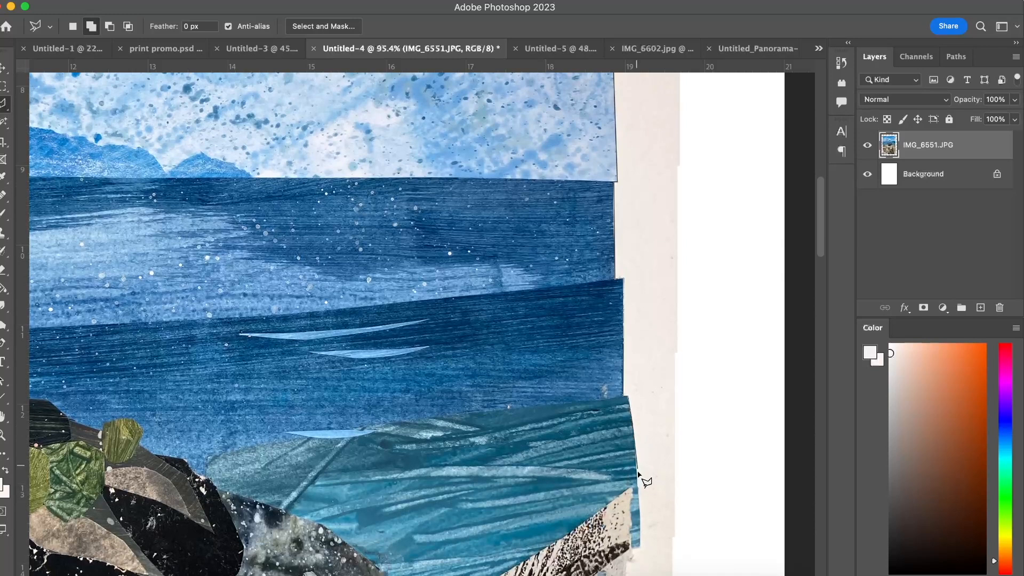
pyautogui.scroll(-3, 638, 483)
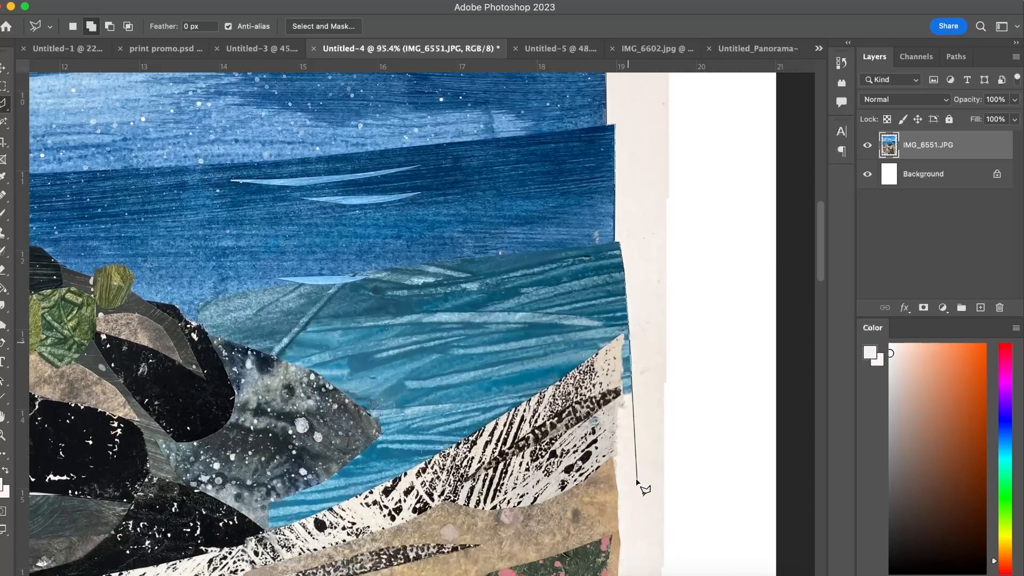
pyautogui.click(623, 394)
# Close the outline around the paper border right of the sky and sea, delete that border and deselect.
pyautogui.click(688, 426)
pyautogui.scroll(4, 688, 427)
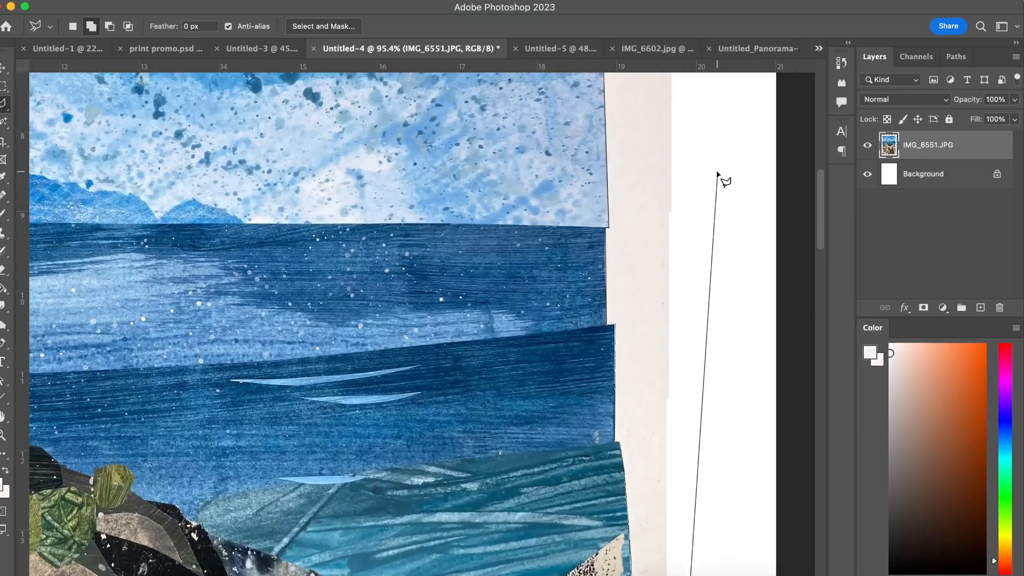
pyautogui.click(719, 175)
pyautogui.scroll(3, 718, 173)
pyautogui.scroll(6, 717, 160)
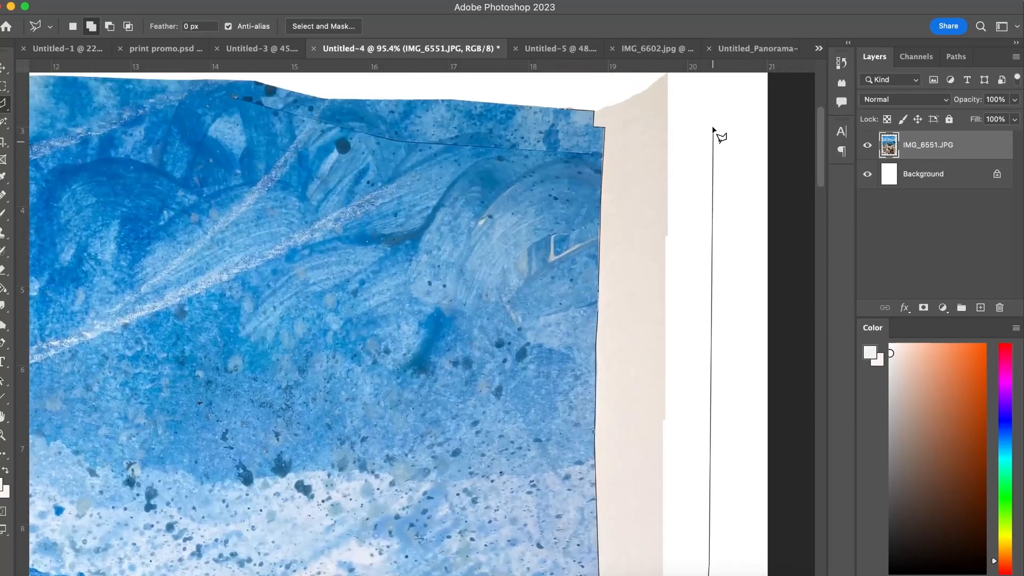
pyautogui.click(714, 129)
pyautogui.click(391, 113)
pyautogui.doubleClick(441, 132)
pyautogui.press('Delete')
pyautogui.press('cmd+d')
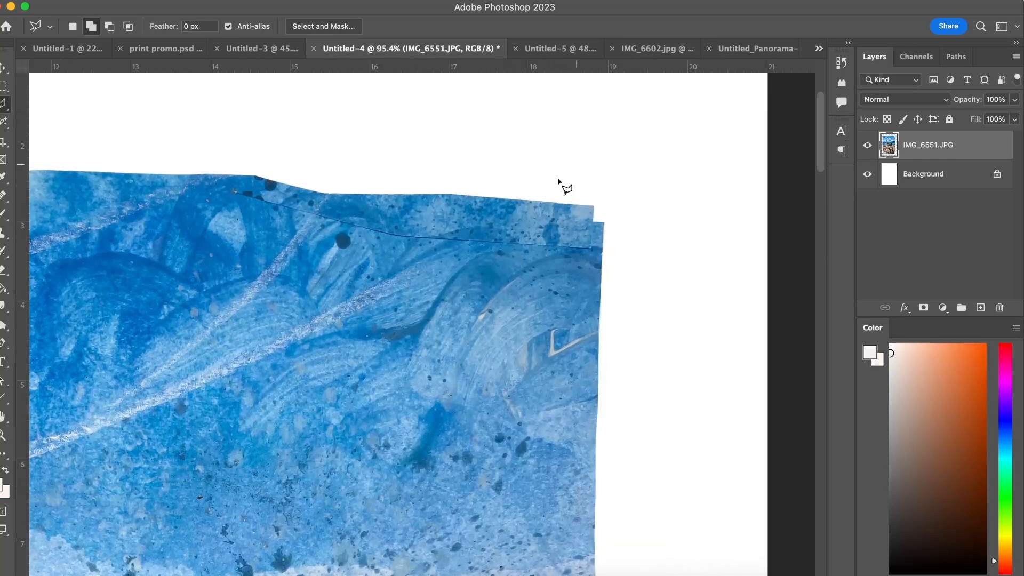
# Select the right paper border from the black-and-white shoreline strip down to the pale green field with the Magnetic Lasso and delete it.
pyautogui.scroll(-15, 652, 367)
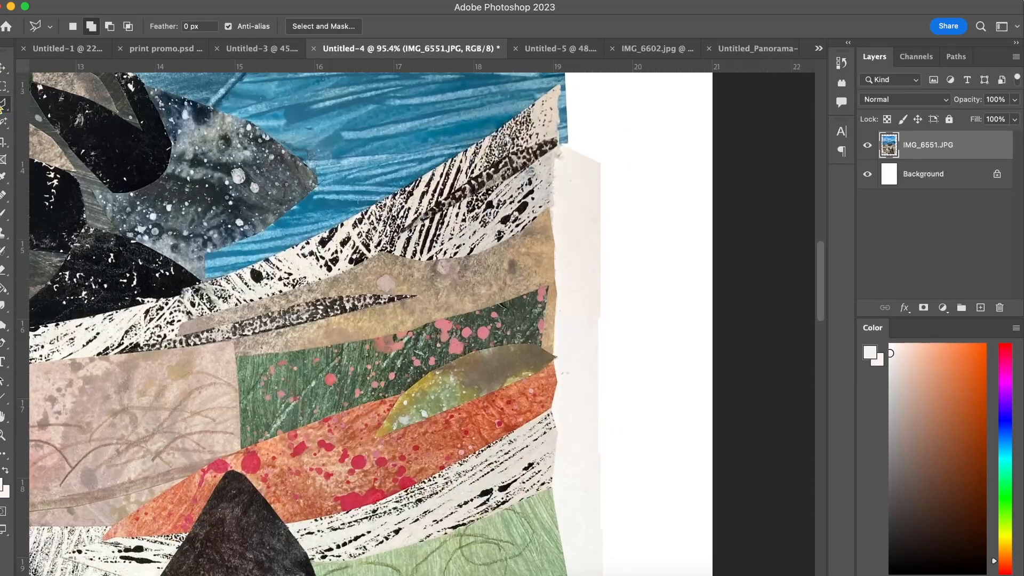
pyautogui.click(3, 104)
pyautogui.click(48, 129)
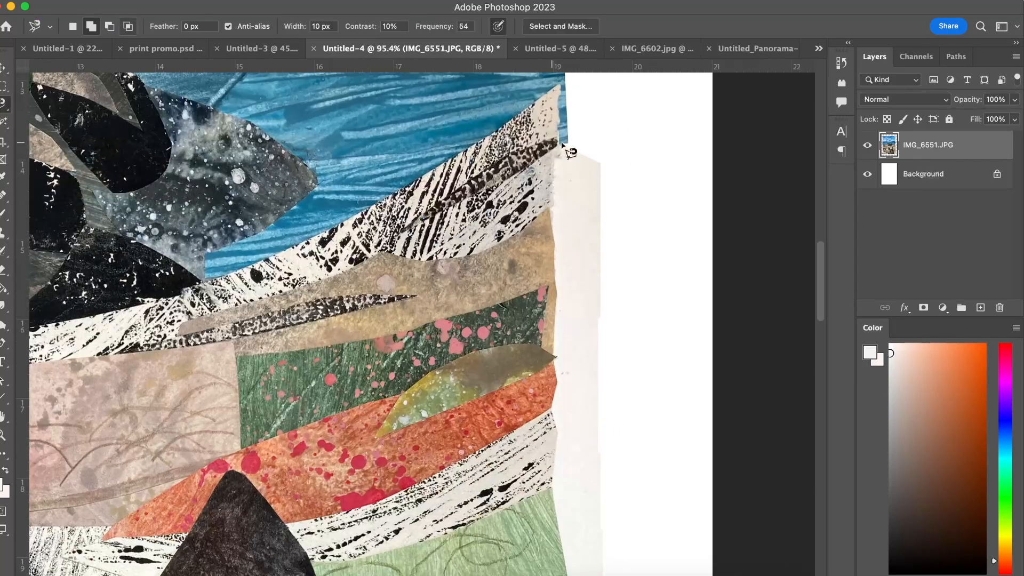
pyautogui.click(568, 144)
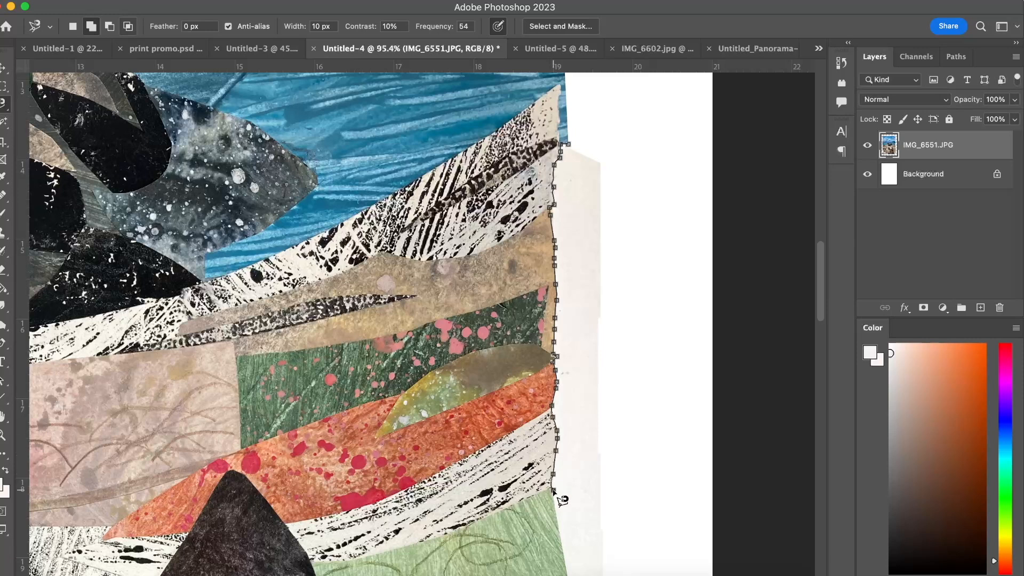
pyautogui.doubleClick(670, 163)
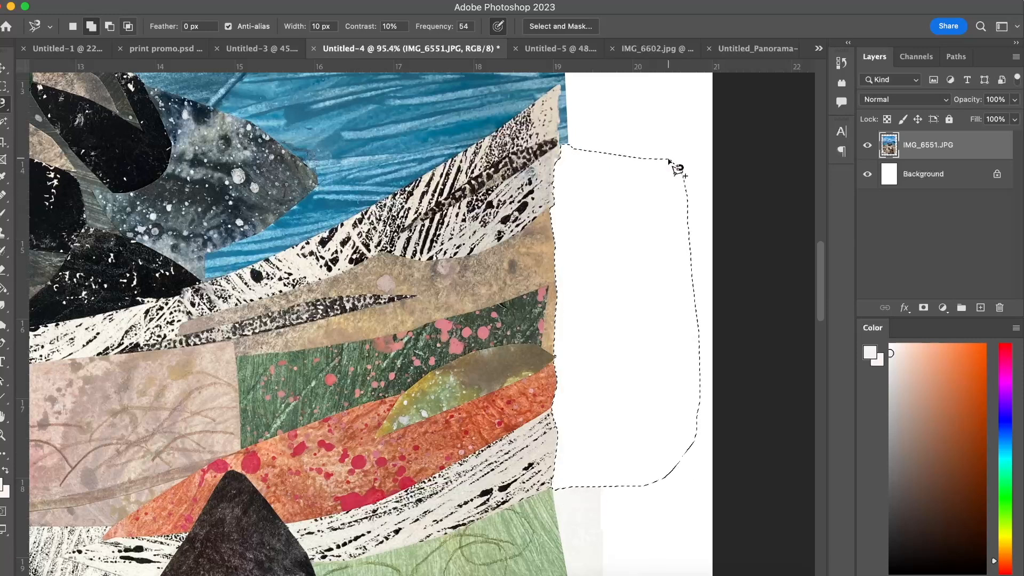
# Outline the right paper border beside the pale green field and dark green patch with the Magnetic Lasso, delete it and deselect.
pyautogui.scroll(-6, 595, 263)
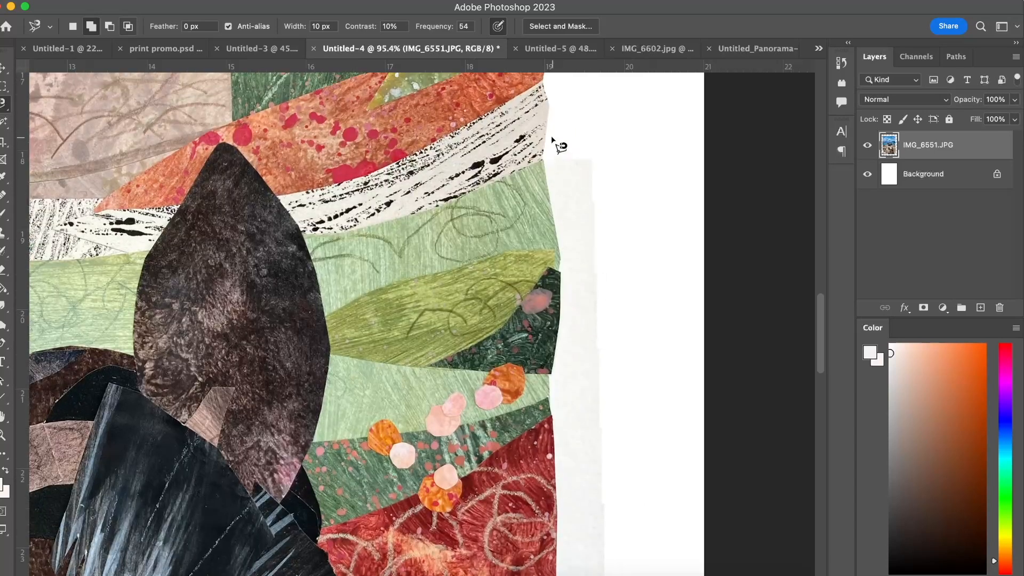
pyautogui.click(544, 160)
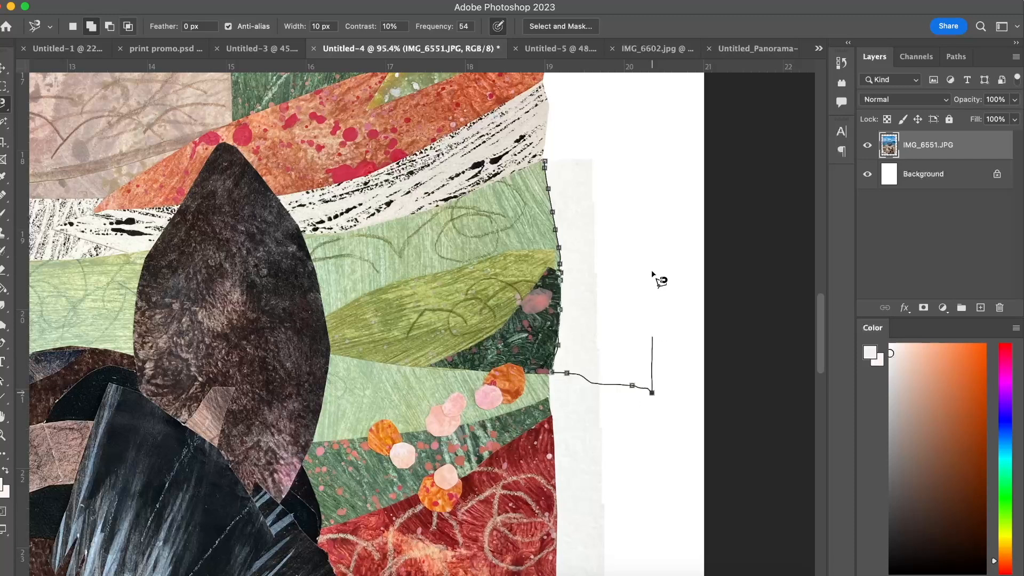
pyautogui.doubleClick(651, 129)
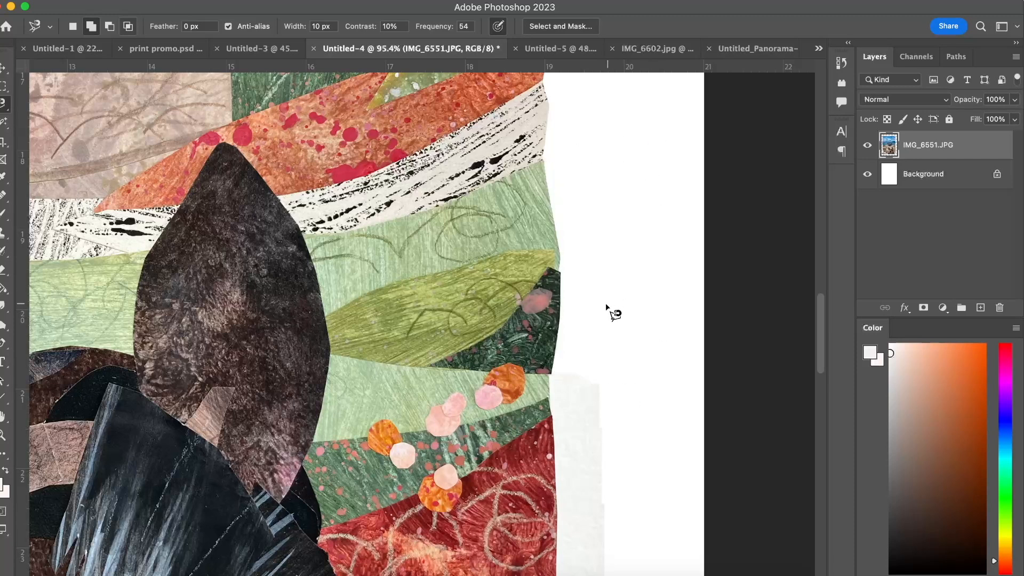
# Remove the paper border beside the red section and outline the next strip beside the lower black-and-white piece with the Magnetic Lasso.
pyautogui.scroll(-5, 559, 319)
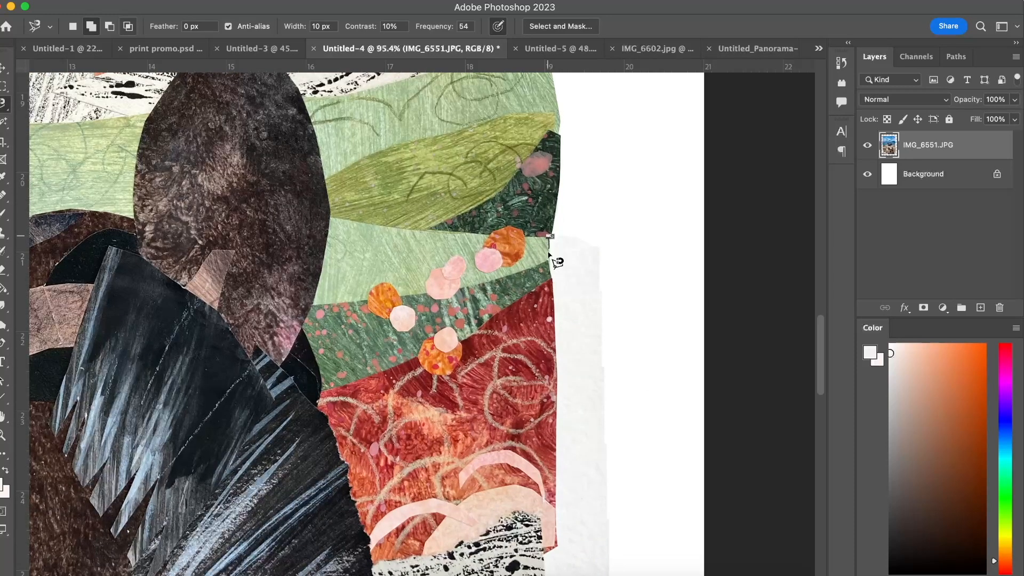
pyautogui.scroll(-12, 559, 277)
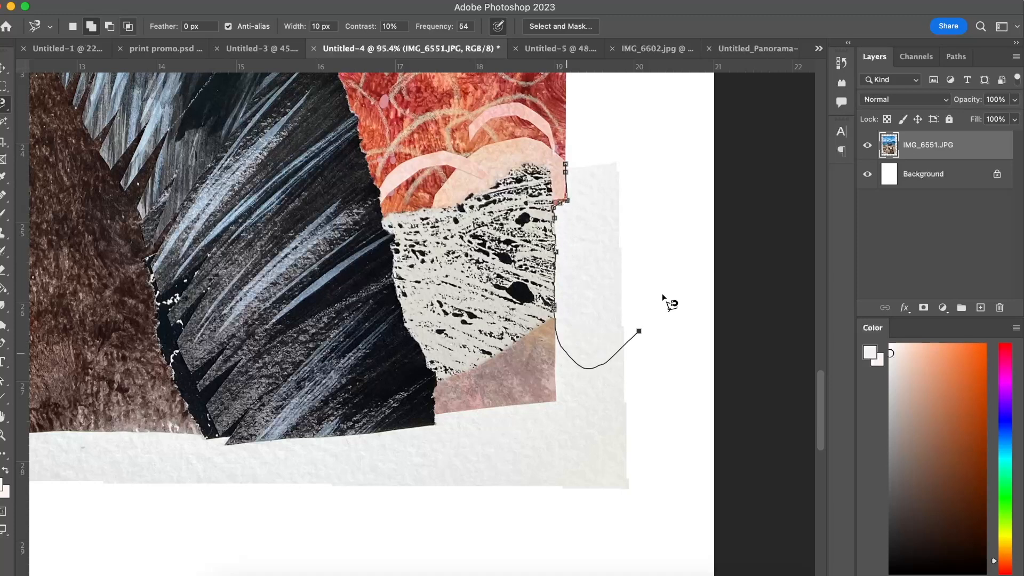
pyautogui.doubleClick(635, 100)
pyautogui.scroll(3, 590, 196)
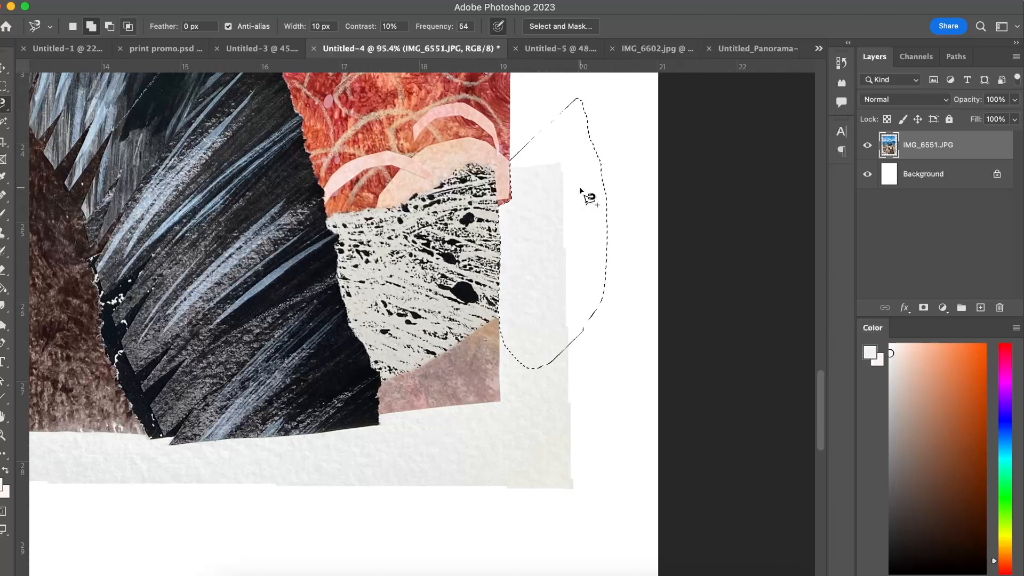
pyautogui.hscroll(1, 532, 221)
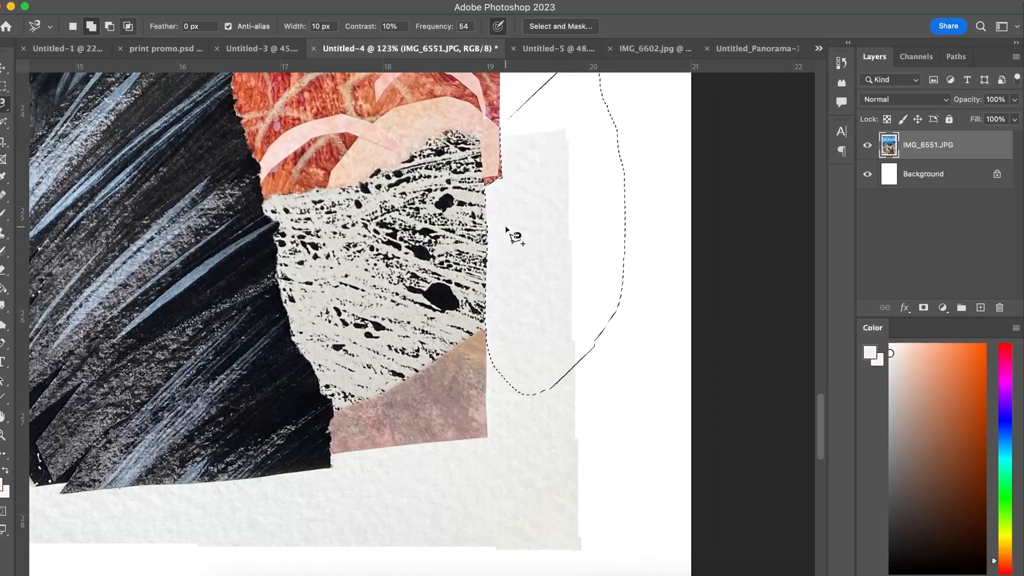
# Extend the active selection outward over the white page using the Polygonal Lasso in Add to selection mode.
pyautogui.rightClick(3, 104)
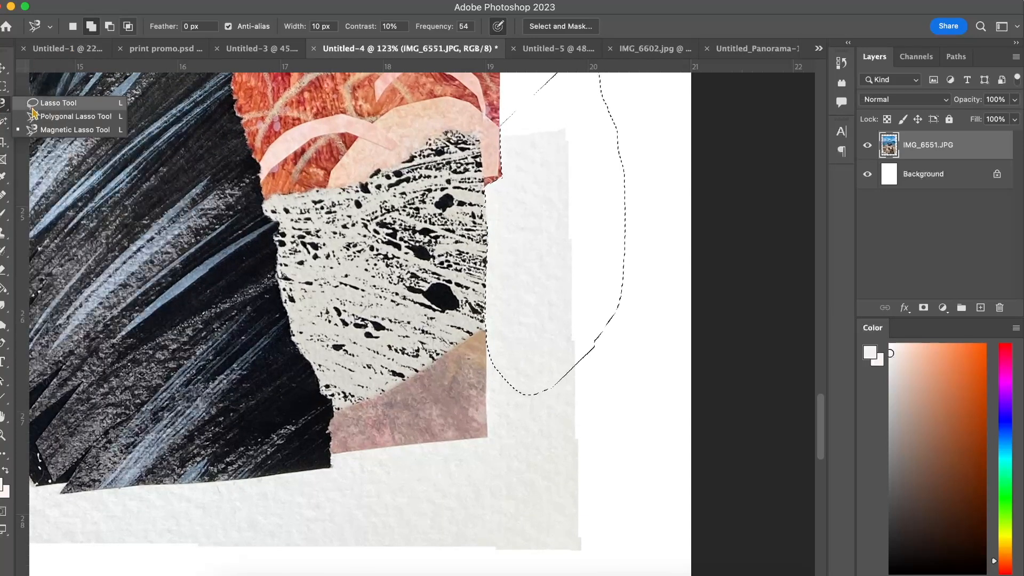
pyautogui.click(64, 116)
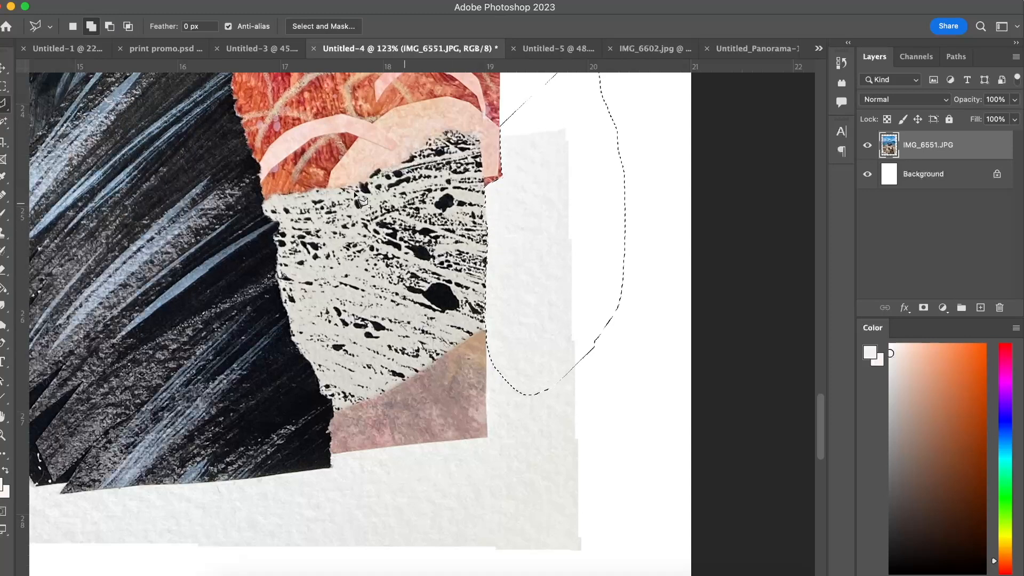
pyautogui.click(110, 26)
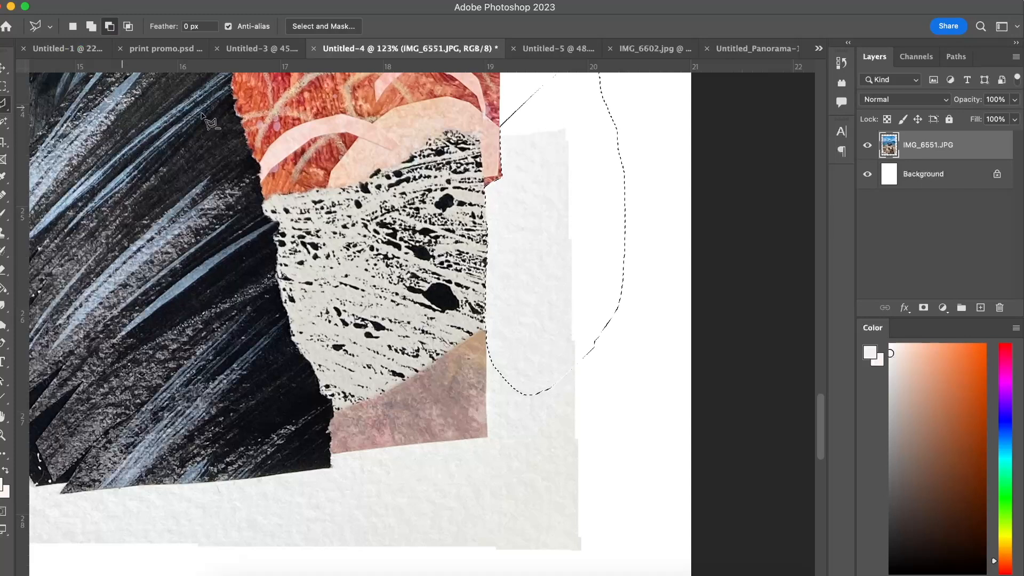
pyautogui.click(93, 27)
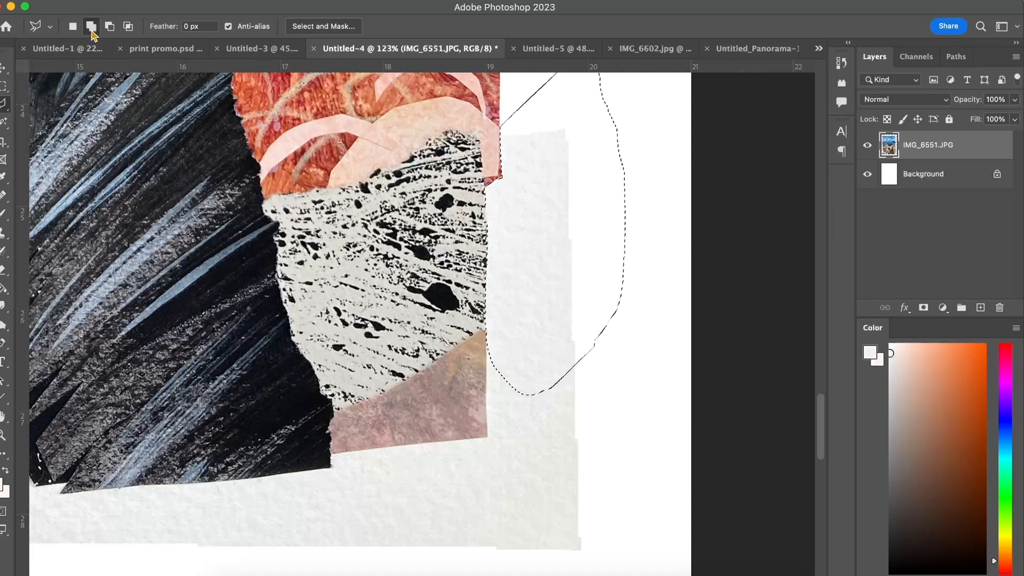
pyautogui.click(600, 139)
pyautogui.click(667, 137)
pyautogui.click(664, 275)
pyautogui.doubleClick(591, 251)
pyautogui.click(600, 226)
pyautogui.click(679, 224)
pyautogui.click(679, 345)
pyautogui.press('Escape')
# Cut an angular piece out of the selection's lower-right part using the Polygonal Lasso in Subtract from selection mode.
pyautogui.click(109, 30)
pyautogui.click(583, 421)
pyautogui.click(521, 300)
pyautogui.click(649, 207)
pyautogui.doubleClick(680, 372)
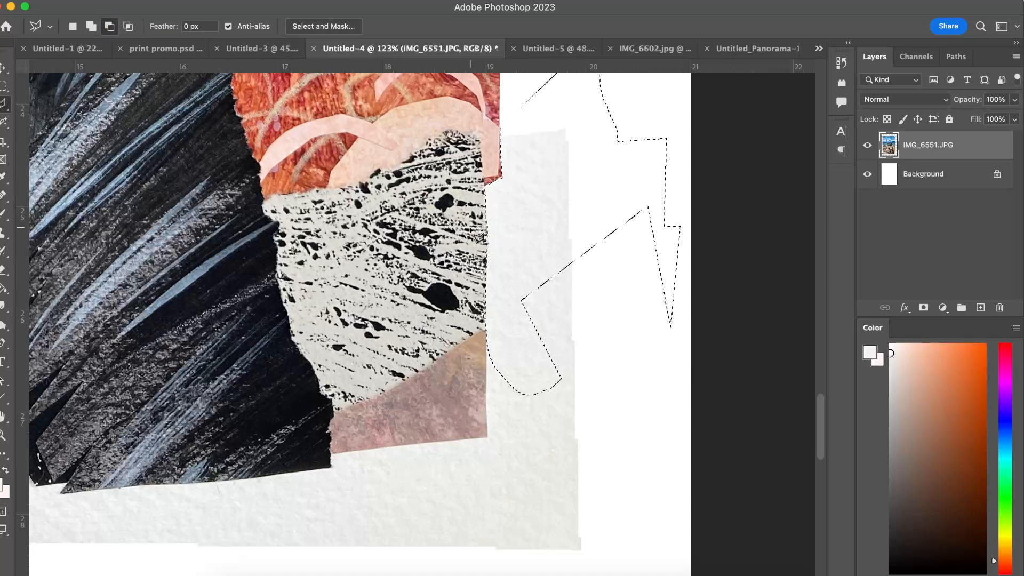
pyautogui.hscroll(-2, 560, 229)
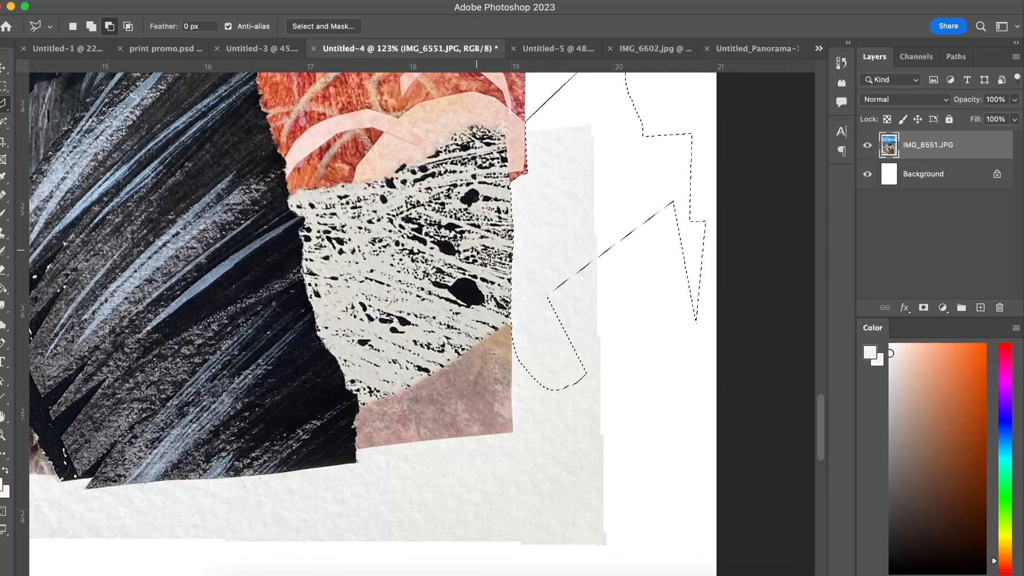
# Delete the selected paper border beside the lower black-and-white piece and clear the selection.
pyautogui.press('Delete')
pyautogui.press('super+d')
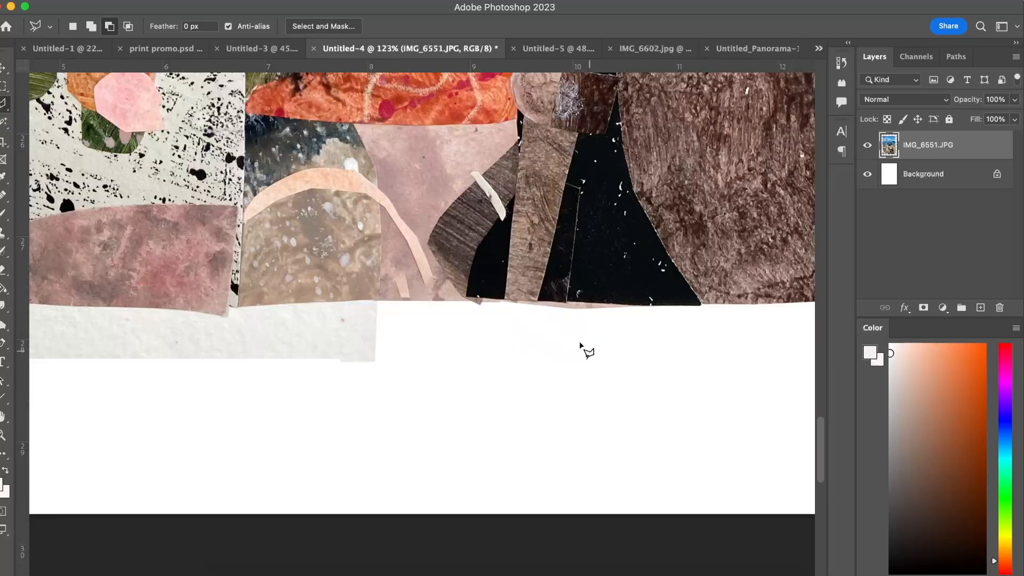
# Remove the short peach paper scrap beside the arch's lower end with the Spot Healing Brush in Content-Aware mode.
pyautogui.scroll(3, 417, 246)
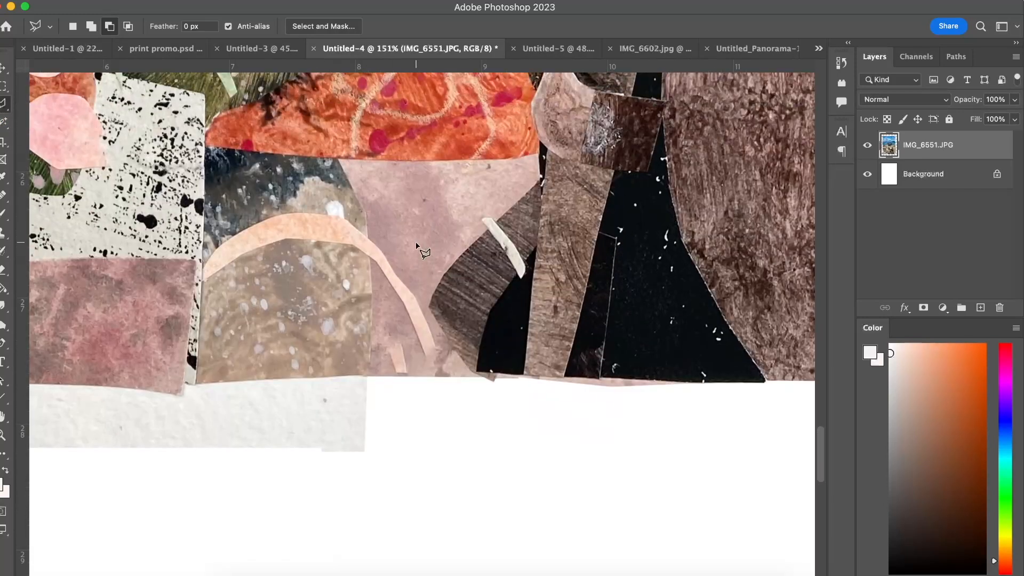
pyautogui.press('v')
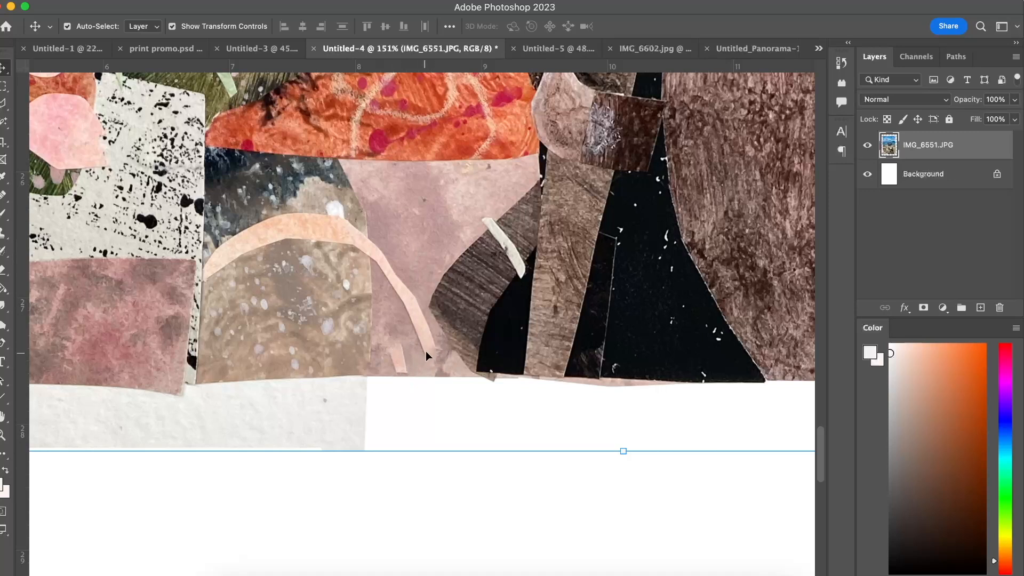
pyautogui.press('j')
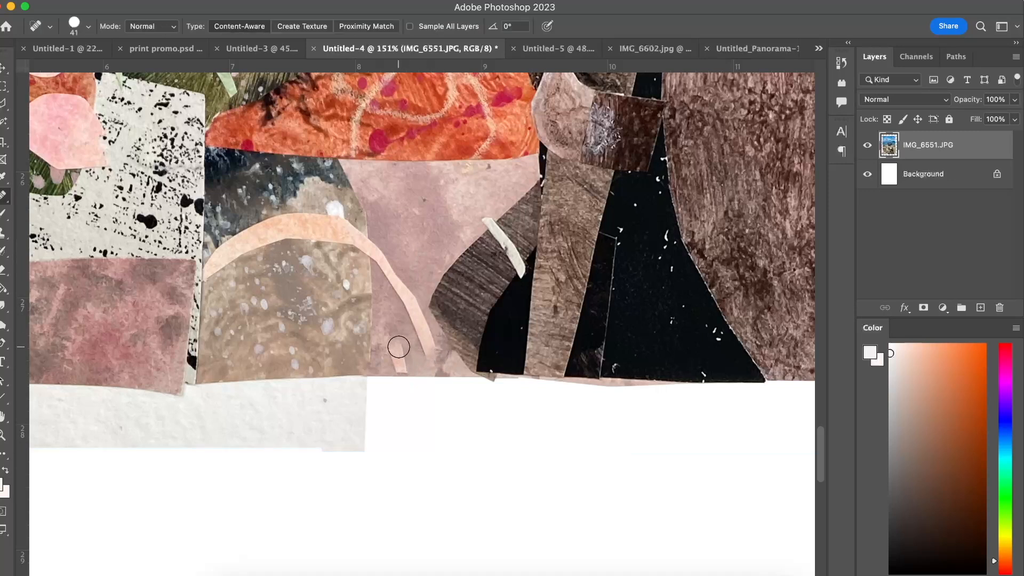
pyautogui.click(3, 202)
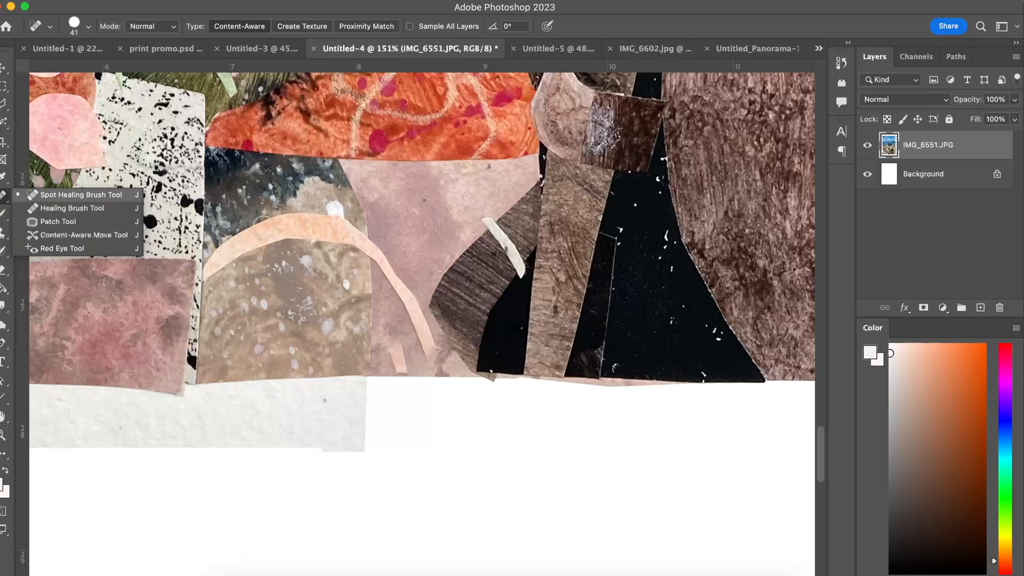
pyautogui.click(430, 405)
pyautogui.moveTo(401, 365); pyautogui.dragTo(393, 343)
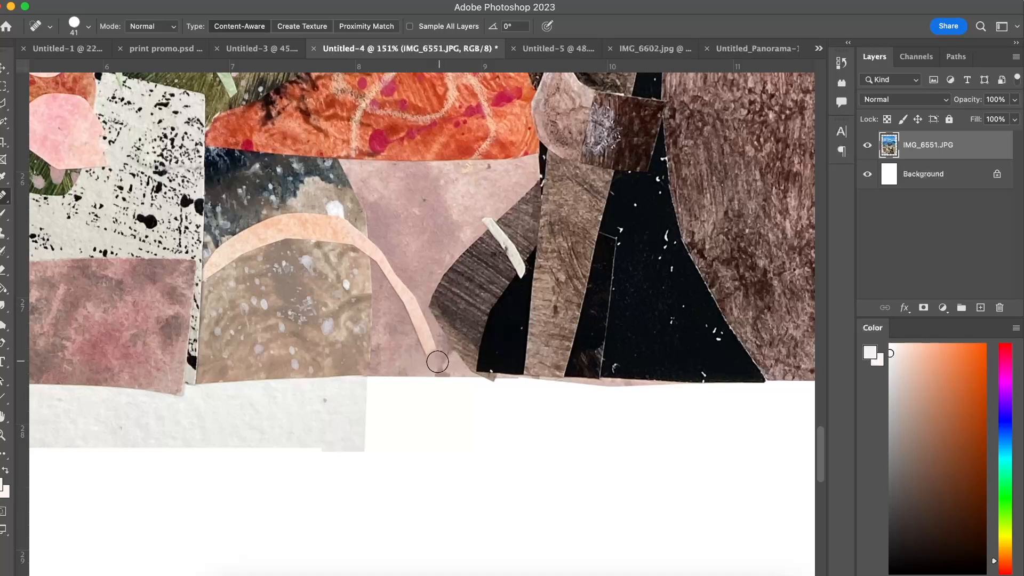
# Copy the tip of the peach arch to a new layer with the Polygonal Lasso and move it down to extend the arch.
pyautogui.press('l')
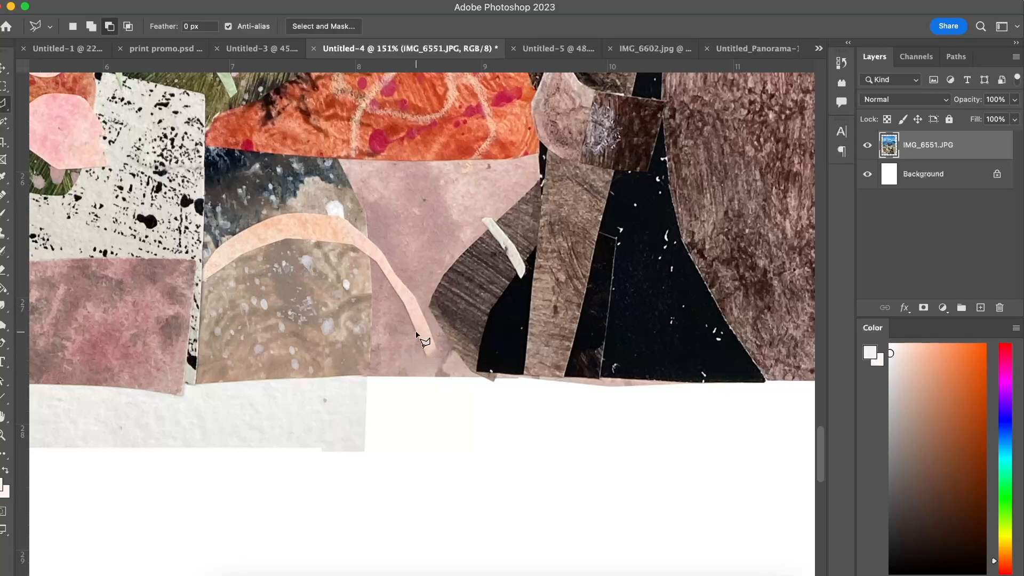
pyautogui.click(435, 347)
pyautogui.click(429, 329)
pyautogui.hotkey('ctrl', 'j')
pyautogui.press('v')
pyautogui.scroll(2, 431, 447)
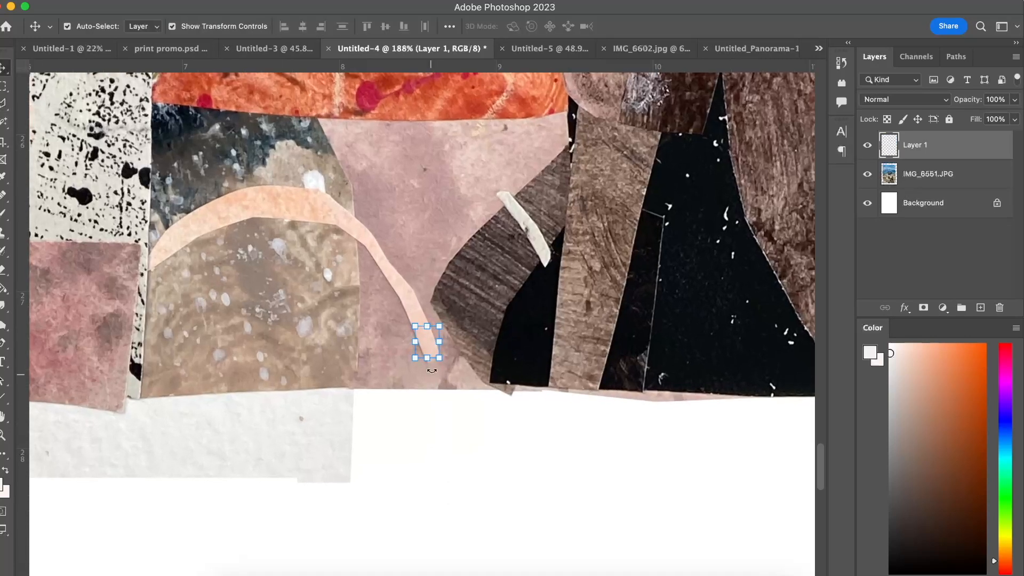
pyautogui.moveTo(425, 347)
pyautogui.mouseDown()
pyautogui.moveTo(548, 341)
pyautogui.moveTo(416, 358)
pyautogui.moveTo(453, 352)
pyautogui.moveTo(450, 365)
pyautogui.moveTo(434, 333)
pyautogui.moveTo(434, 359)
pyautogui.mouseUp()
pyautogui.click(433, 446)
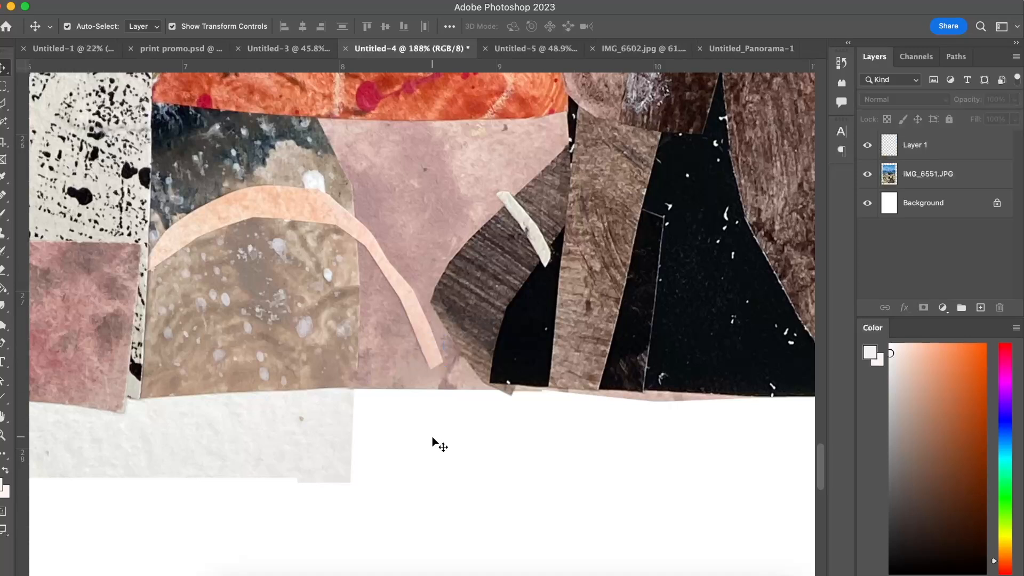
# Select the arch tip's layer together with the IMG_6551.JPG layer and merge them.
pyautogui.click(434, 361)
pyautogui.click(648, 243)
pyautogui.rightClick(963, 145)
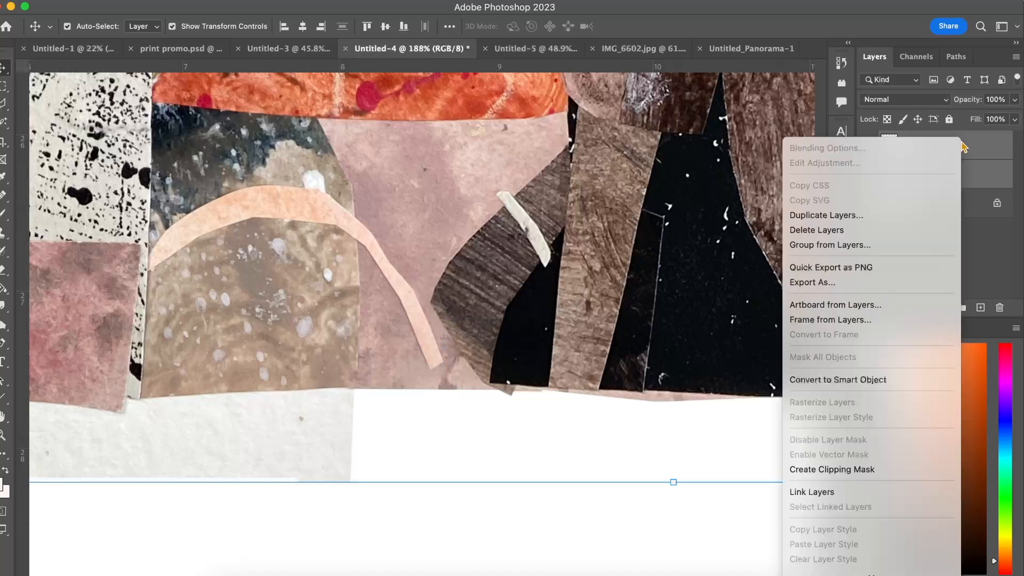
pyautogui.scroll(-5, 835, 534)
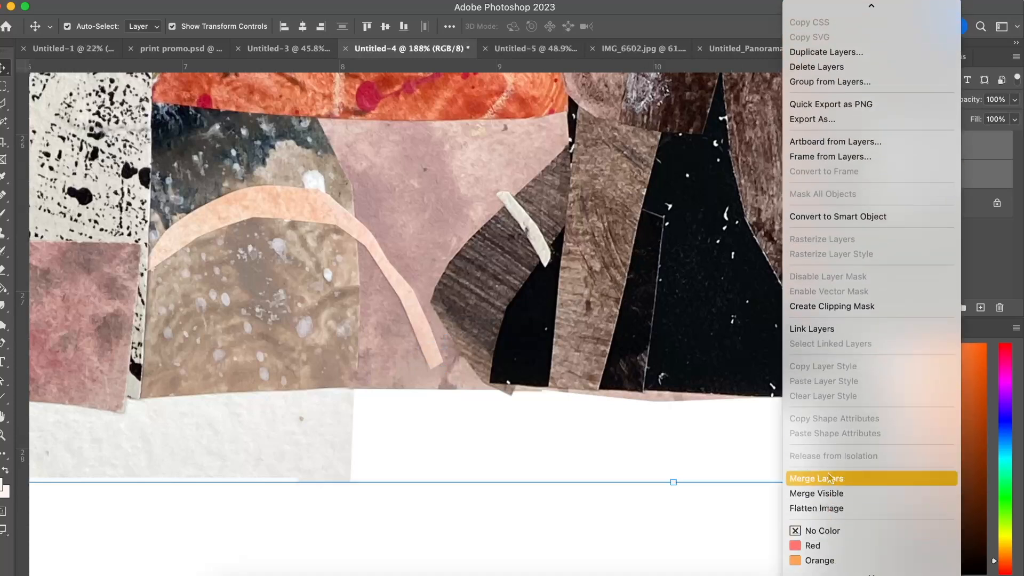
pyautogui.click(830, 477)
# Outline the remaining paper border along the collage's lower and left edges with the Polygonal Lasso, delete it and deselect.
pyautogui.scroll(-3, 498, 396)
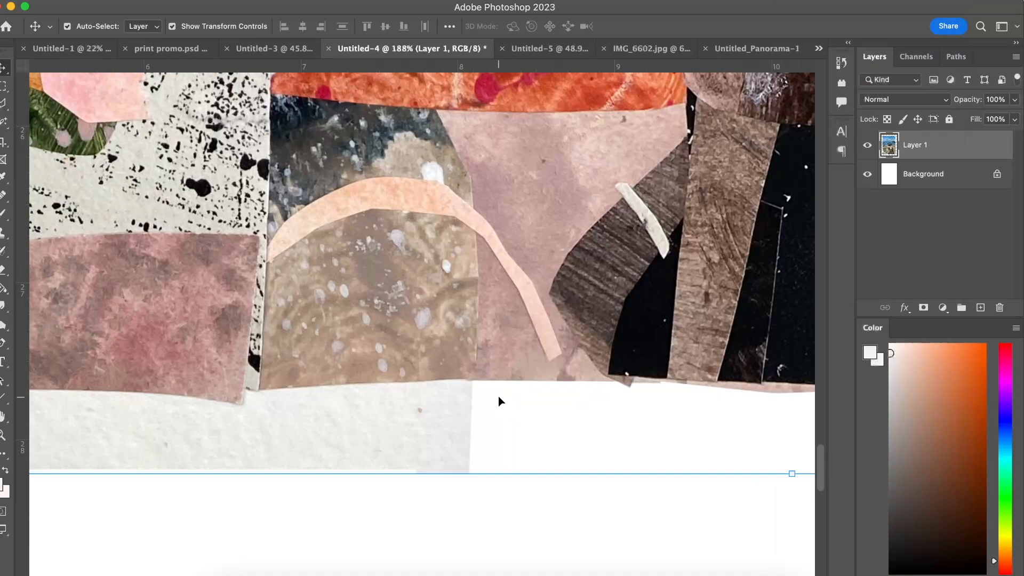
pyautogui.hscroll(-3, 498, 396)
pyautogui.press('l')
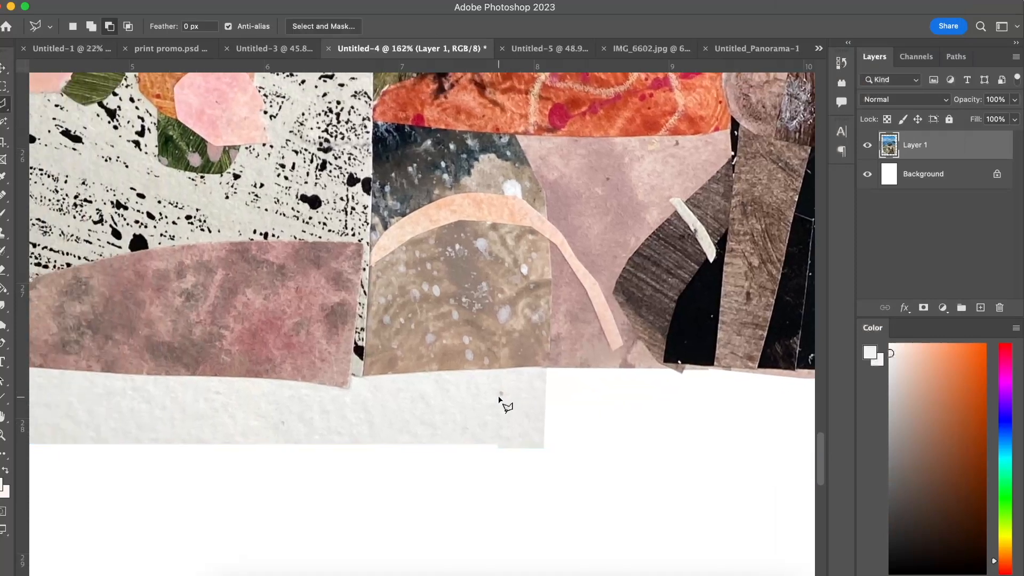
pyautogui.click(550, 368)
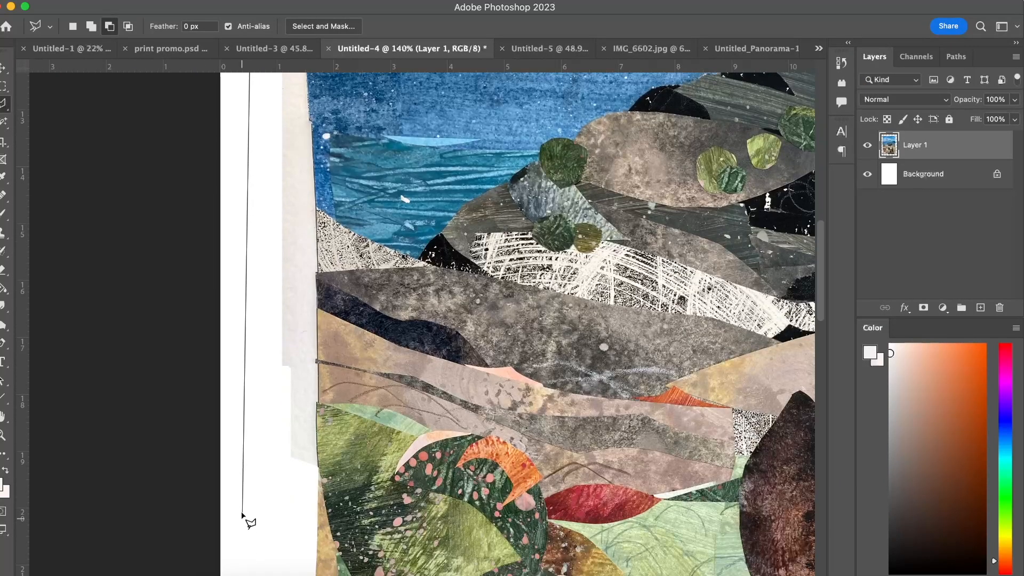
pyautogui.click(244, 514)
pyautogui.press('super+d')
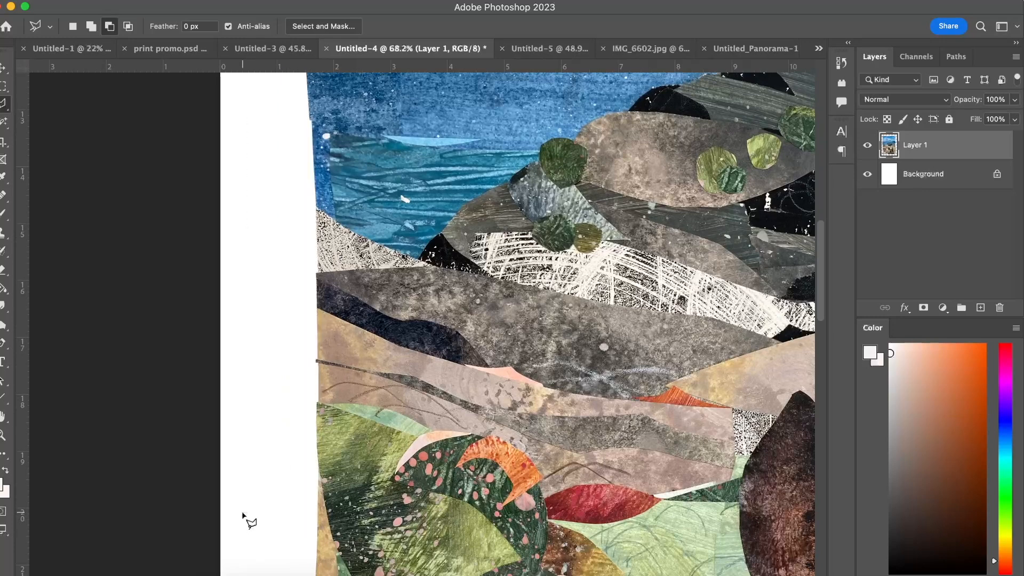
# Examine the whole trimmed collage from the horse up to the sky for leftover paper border.
pyautogui.press('super+minus')
pyautogui.press('super+minus')
pyautogui.hscroll(5, 371, 389)
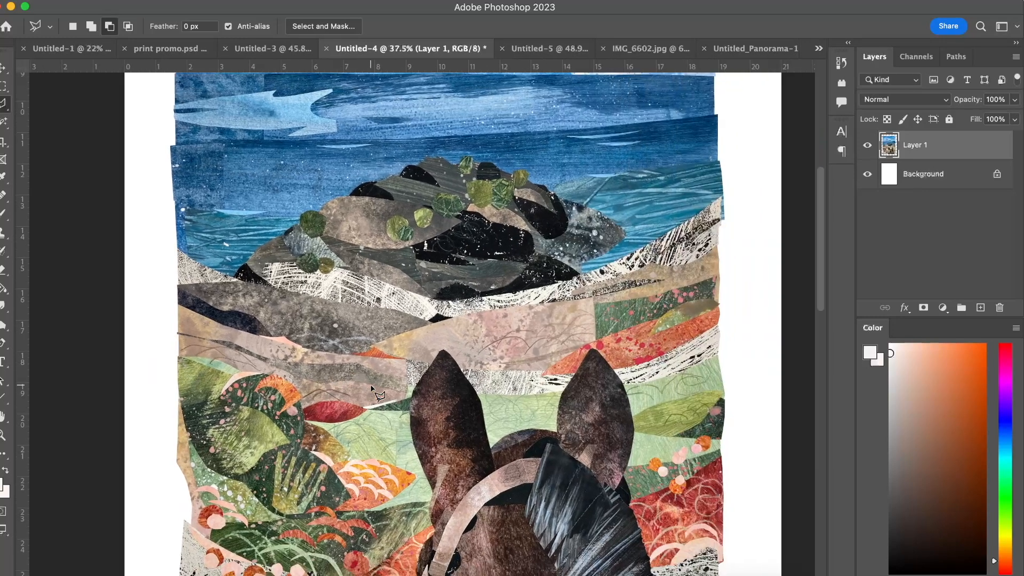
pyautogui.scroll(-2, 371, 389)
pyautogui.scroll(-2, 370, 389)
pyautogui.scroll(-2, 371, 389)
pyautogui.scroll(-1, 371, 389)
pyautogui.press('v')
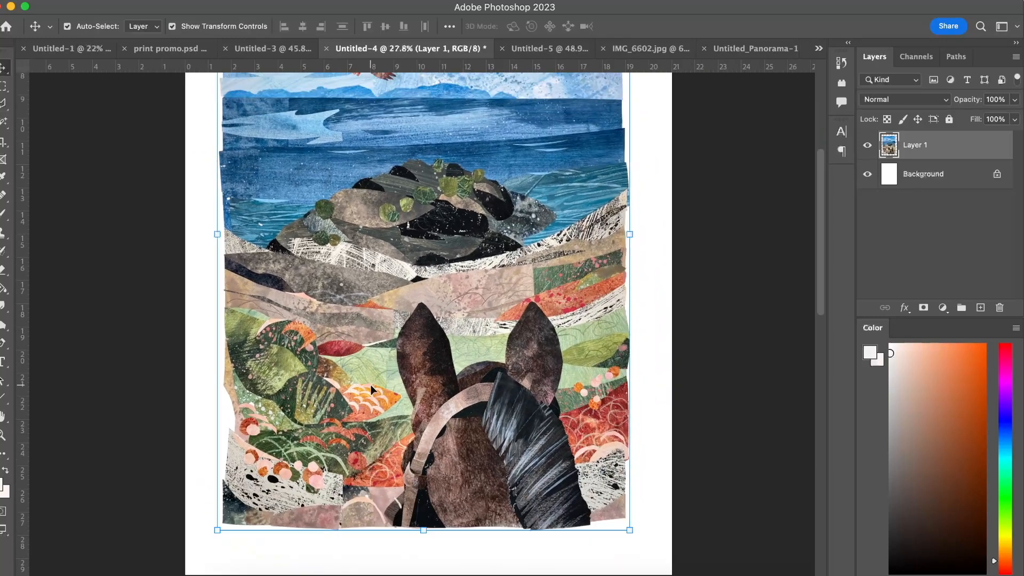
pyautogui.scroll(3, 224, 329)
pyautogui.click(123, 225)
pyautogui.scroll(3, 171, 174)
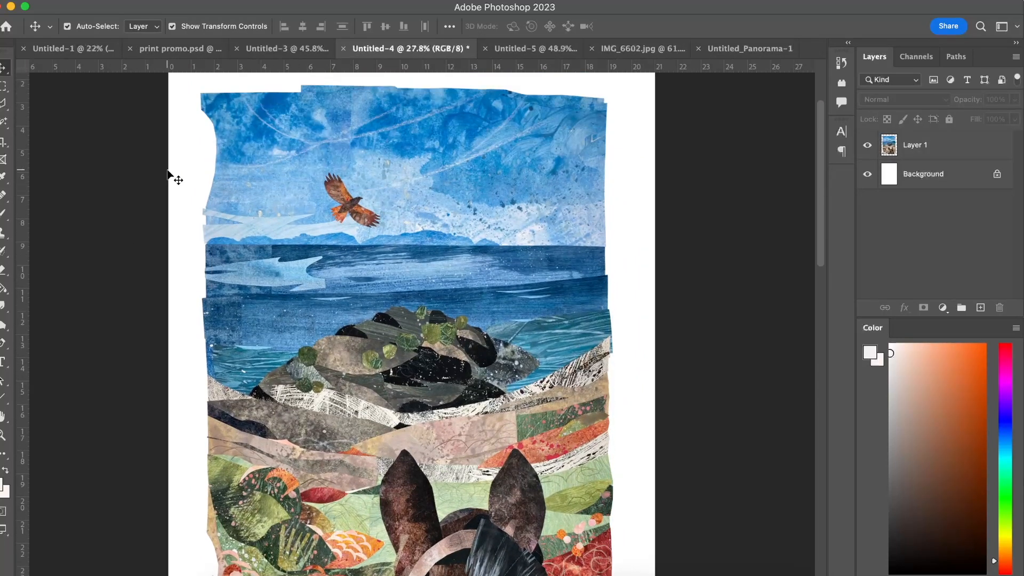
# Select the empty area around the collage on Layer 1 with the Magic Wand.
pyautogui.click(5, 121)
pyautogui.rightClick(4, 120)
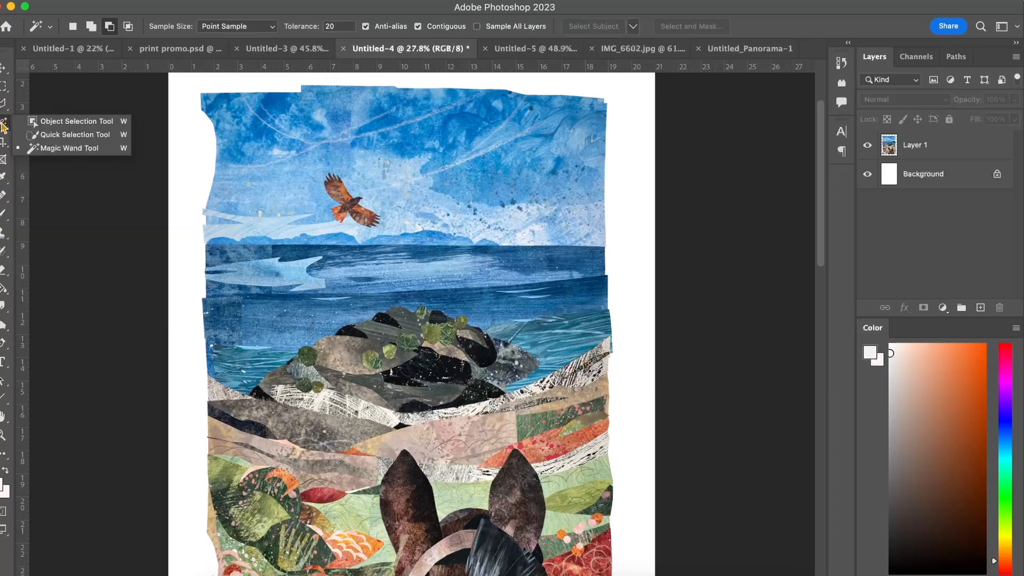
pyautogui.click(62, 148)
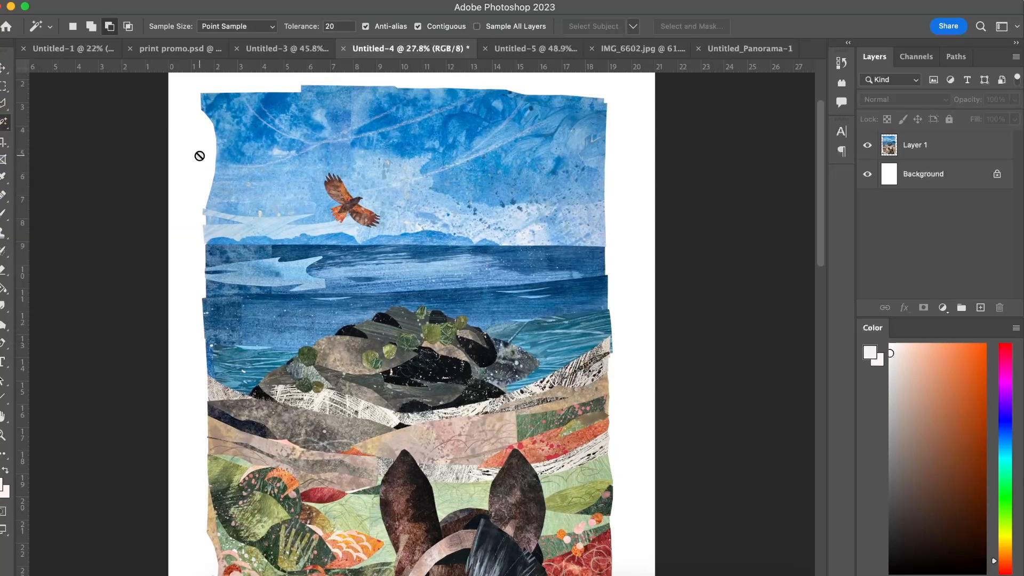
pyautogui.click(925, 161)
pyautogui.click(181, 155)
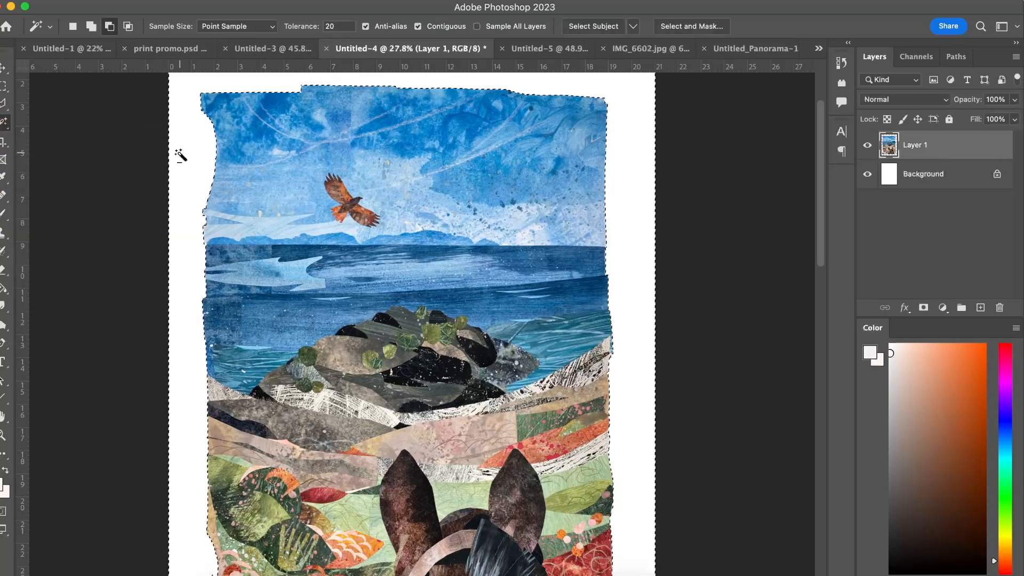
# Inspect the selection outline along all edges of the collage for stray remnants and deselect.
pyautogui.scroll(-5, 224, 192)
pyautogui.scroll(-3, 228, 195)
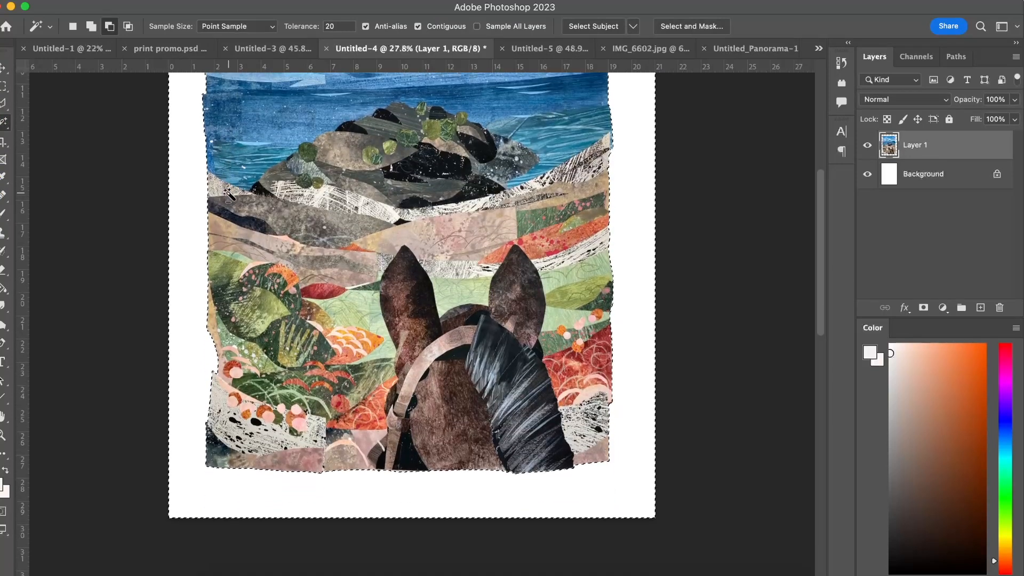
pyautogui.scroll(5, 221, 193)
pyautogui.scroll(3, 219, 193)
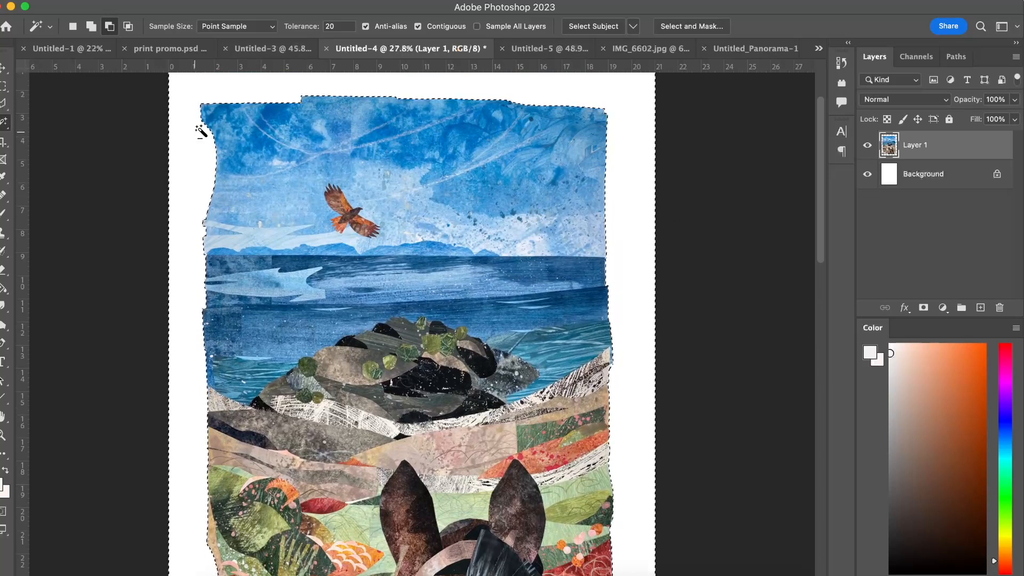
pyautogui.scroll(-3, 232, 438)
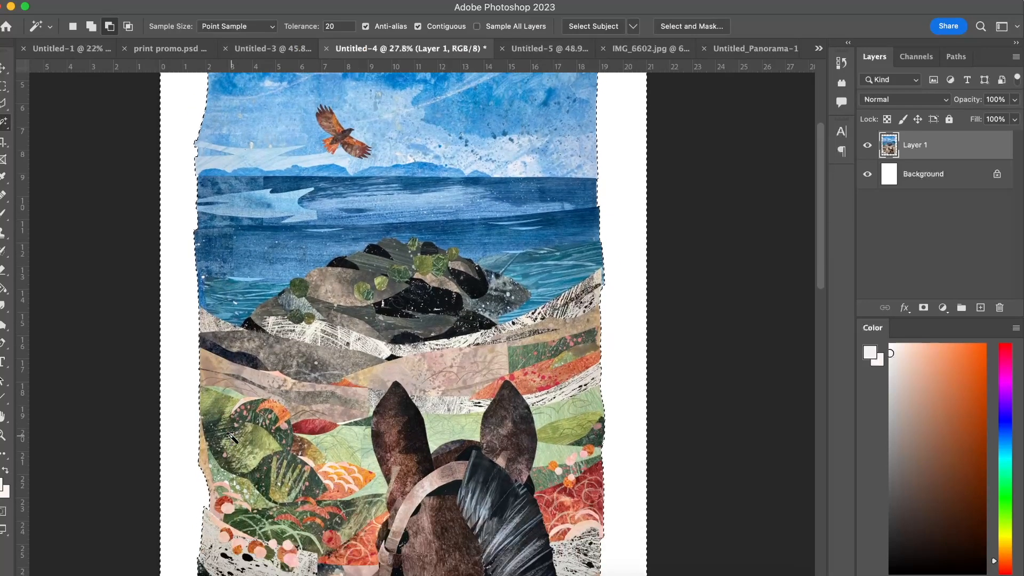
pyautogui.scroll(-5, 233, 439)
pyautogui.scroll(10, 232, 439)
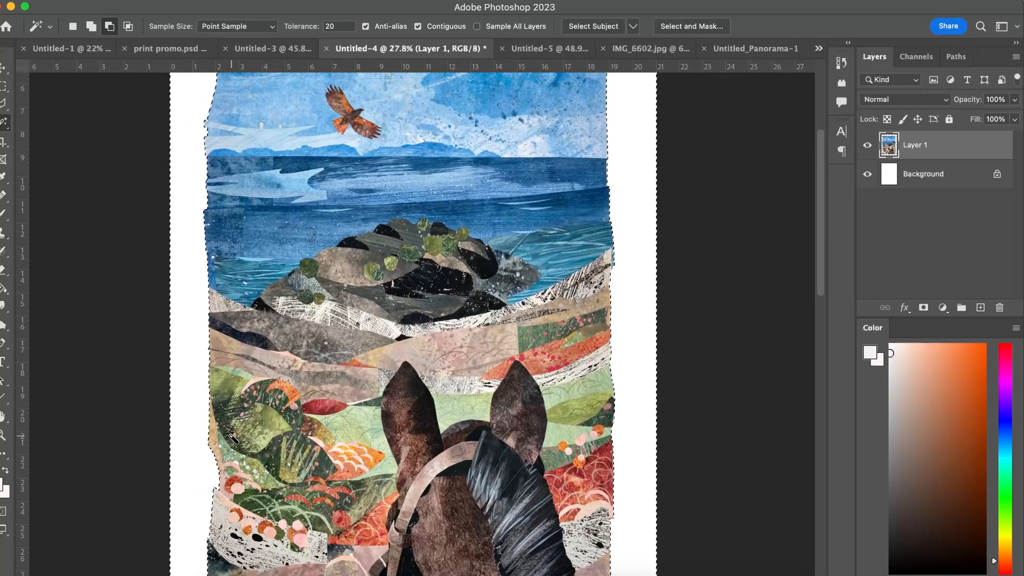
pyautogui.press('super+d')
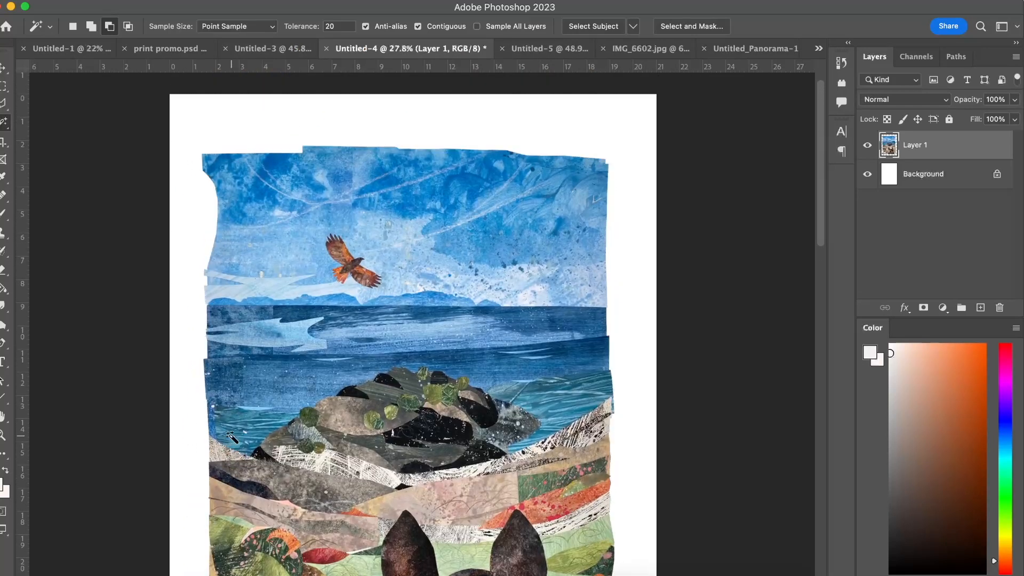
# Review the cut-out collage on the white page with nothing selected, comparing its irregular edges.
pyautogui.press('v')
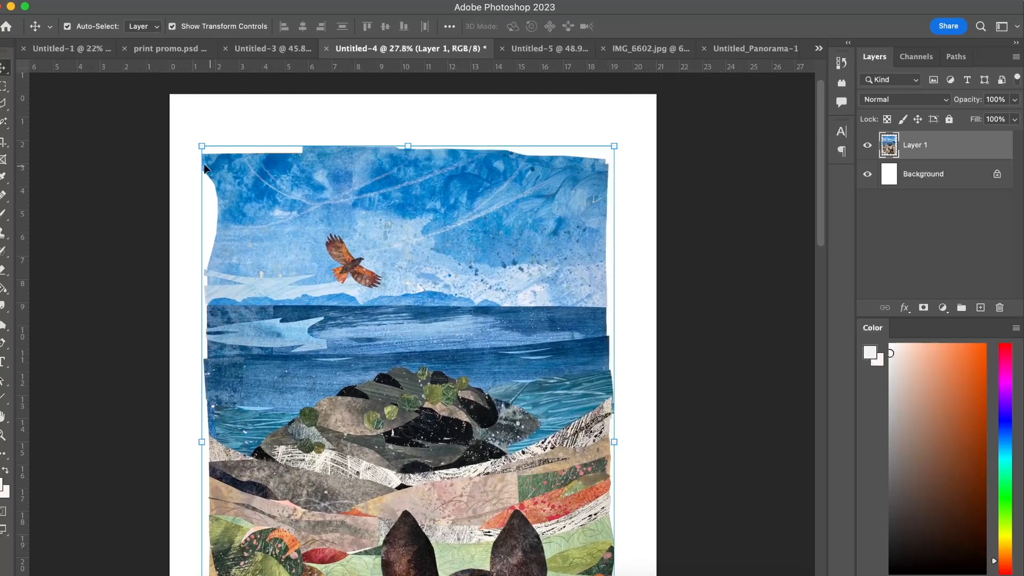
pyautogui.click(7, 105)
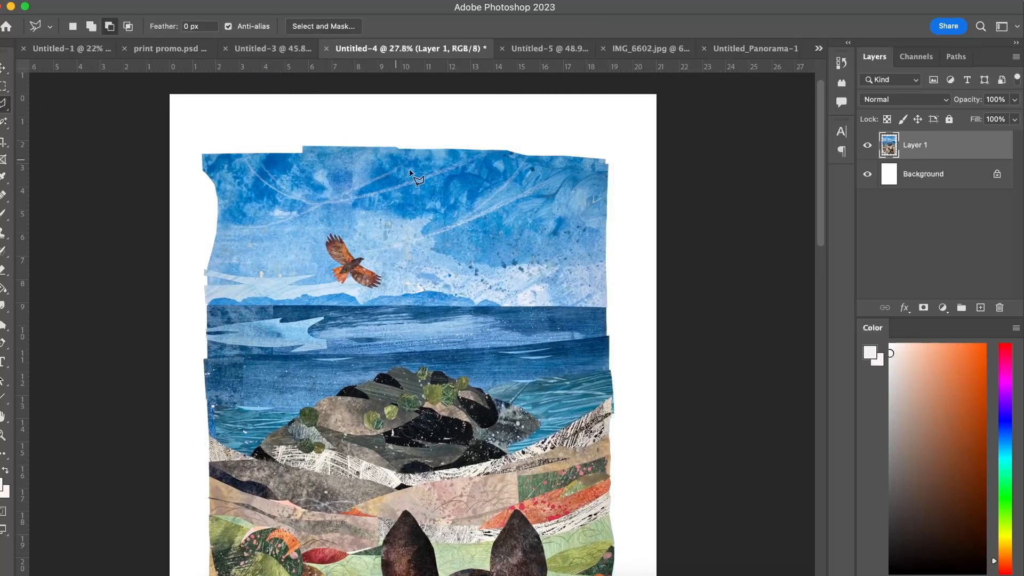
pyautogui.press('v')
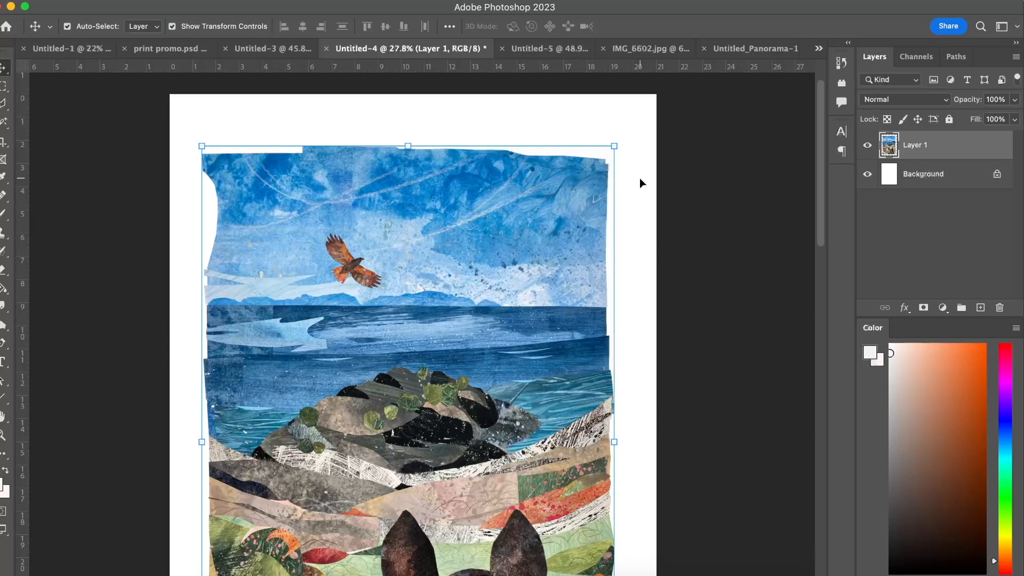
pyautogui.click(699, 201)
pyautogui.scroll(-2, 699, 201)
pyautogui.scroll(-3, 699, 201)
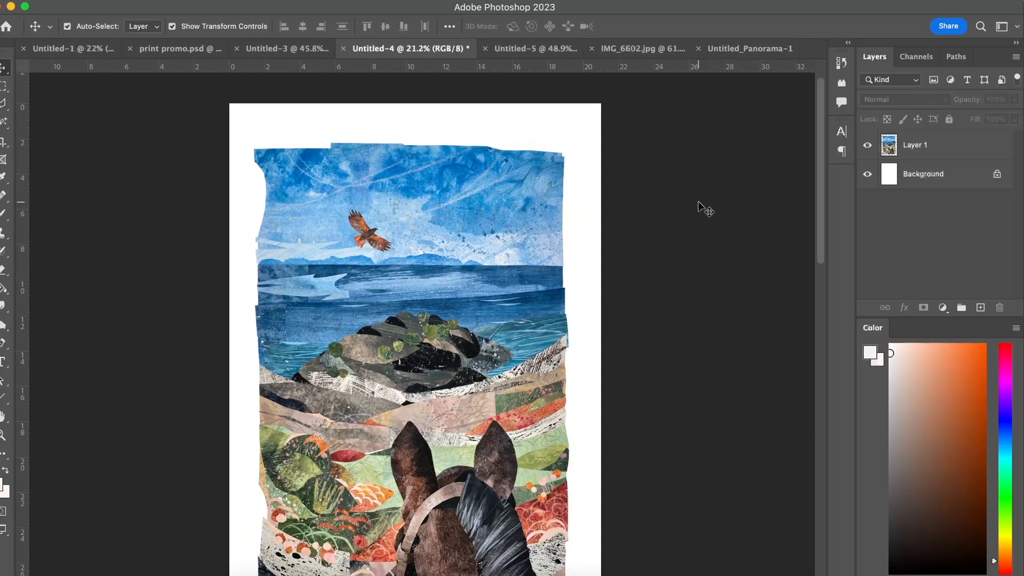
pyautogui.scroll(-3, 699, 201)
pyautogui.scroll(2, 520, 229)
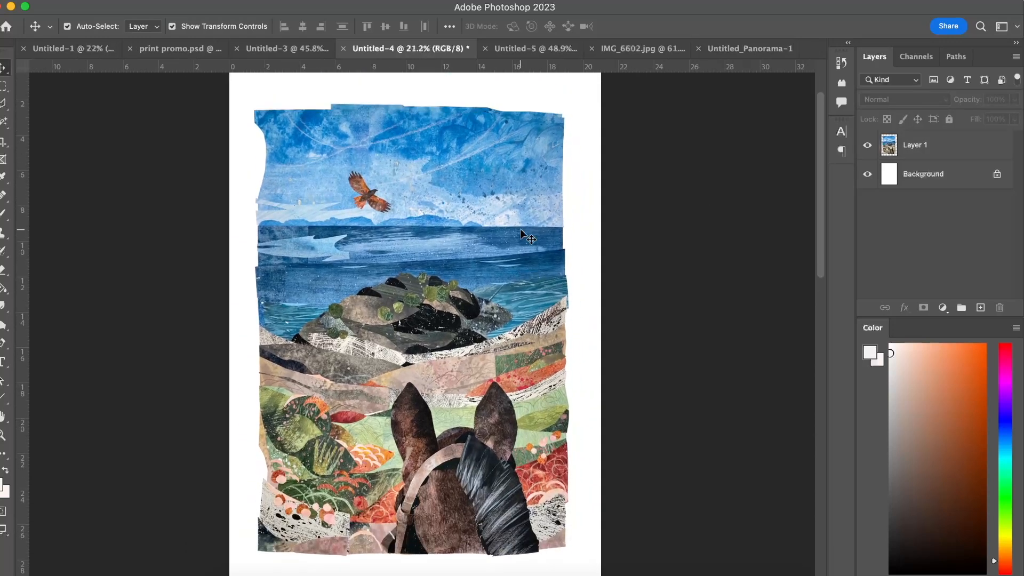
pyautogui.scroll(-2, 466, 267)
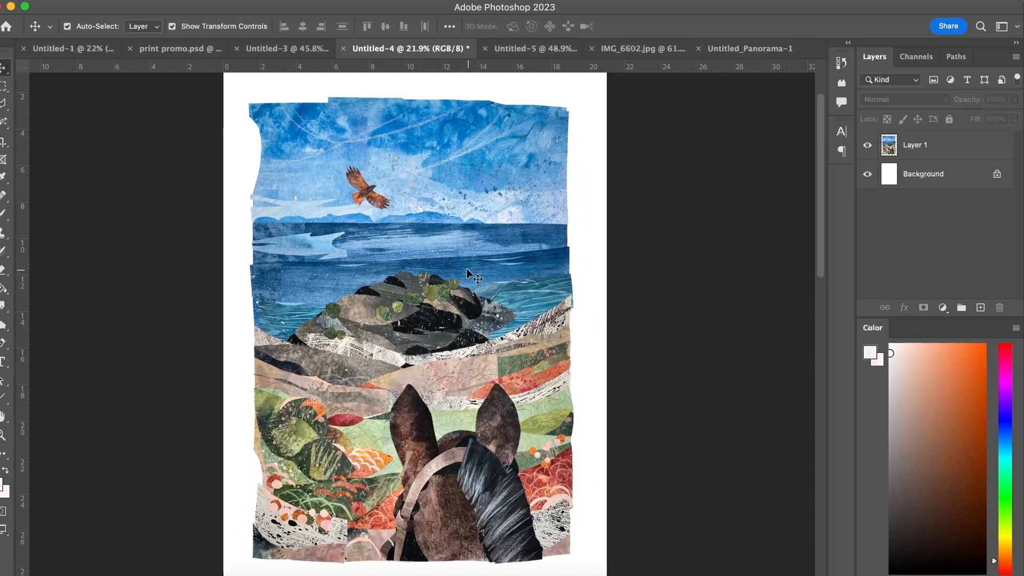
pyautogui.click(443, 252)
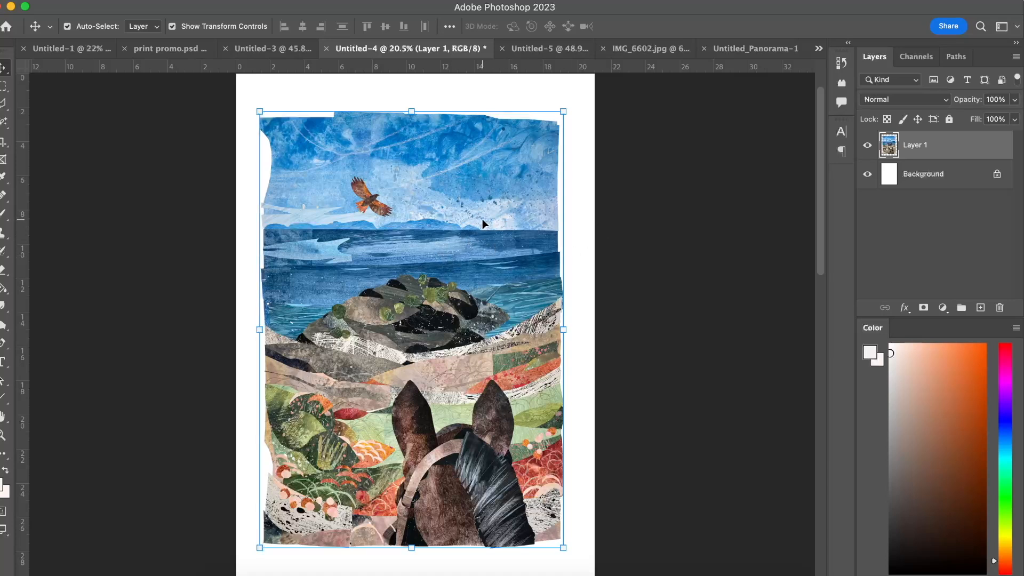
pyautogui.press('super+l')
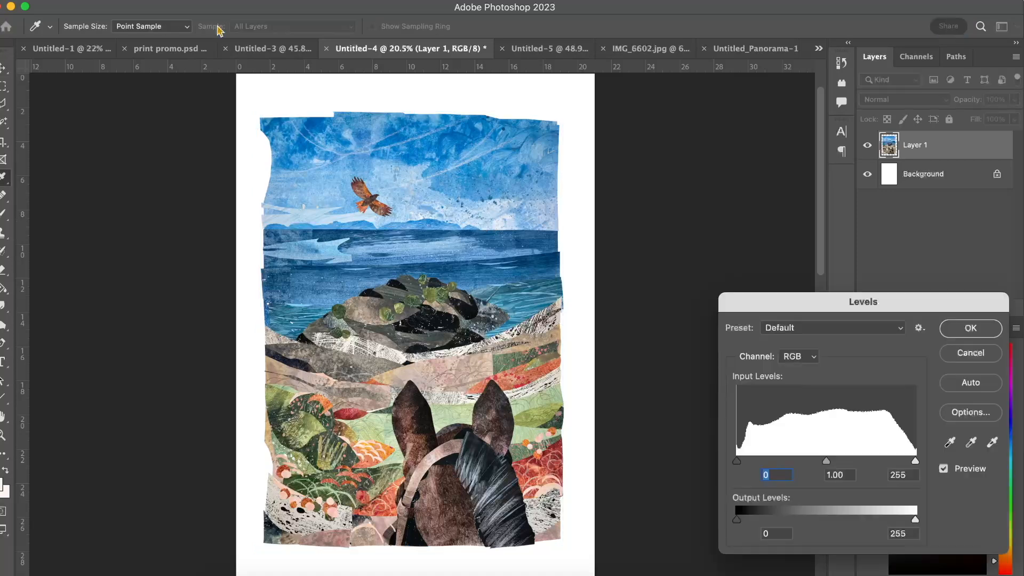
pyautogui.click(971, 358)
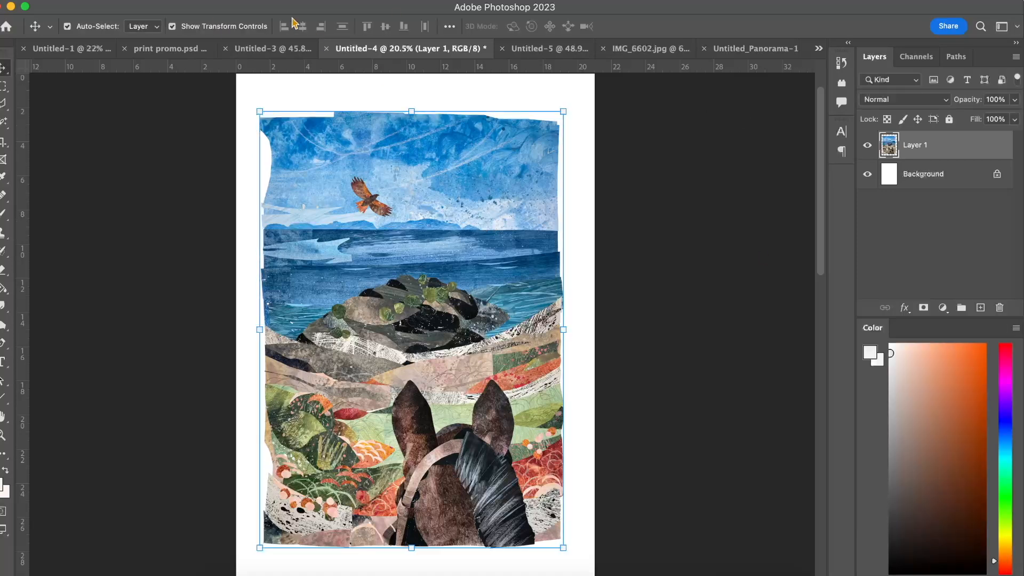
# Start a Levels adjustment on the collage layer and brighten the midtone input level to 1.27.
pyautogui.click(154, 0)
pyautogui.moveTo(178, 31)
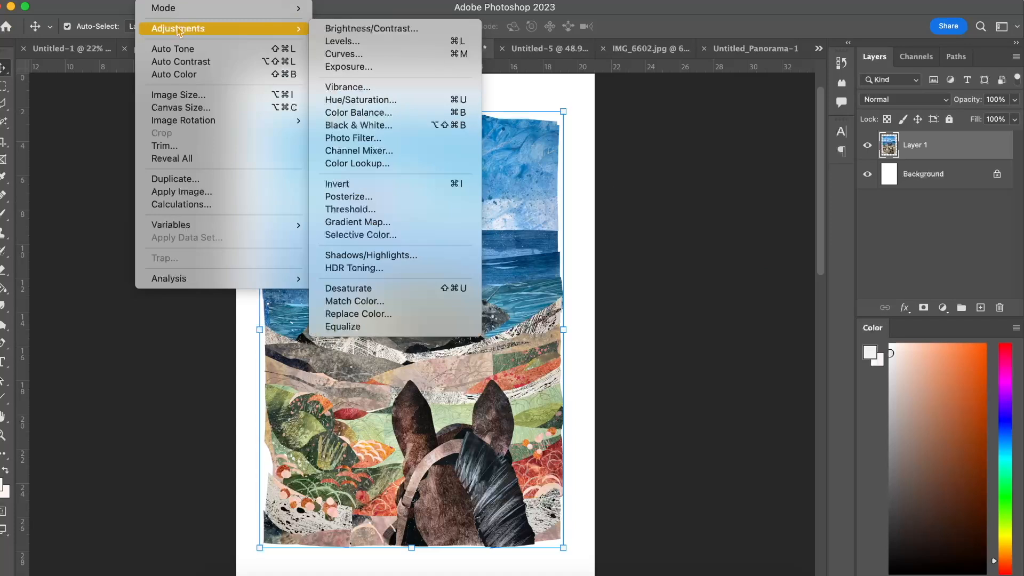
pyautogui.click(396, 47)
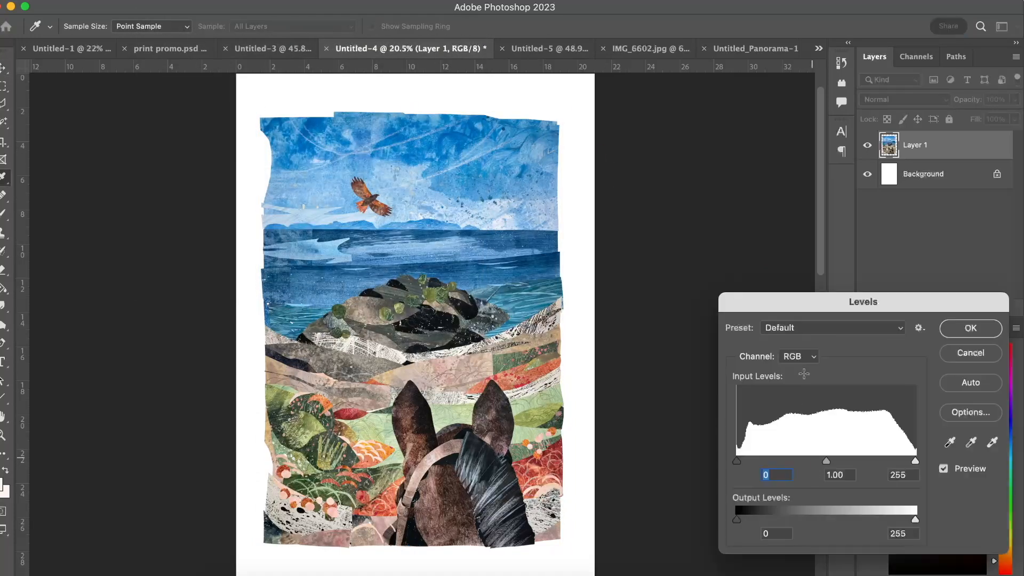
pyautogui.moveTo(811, 299); pyautogui.dragTo(714, 207)
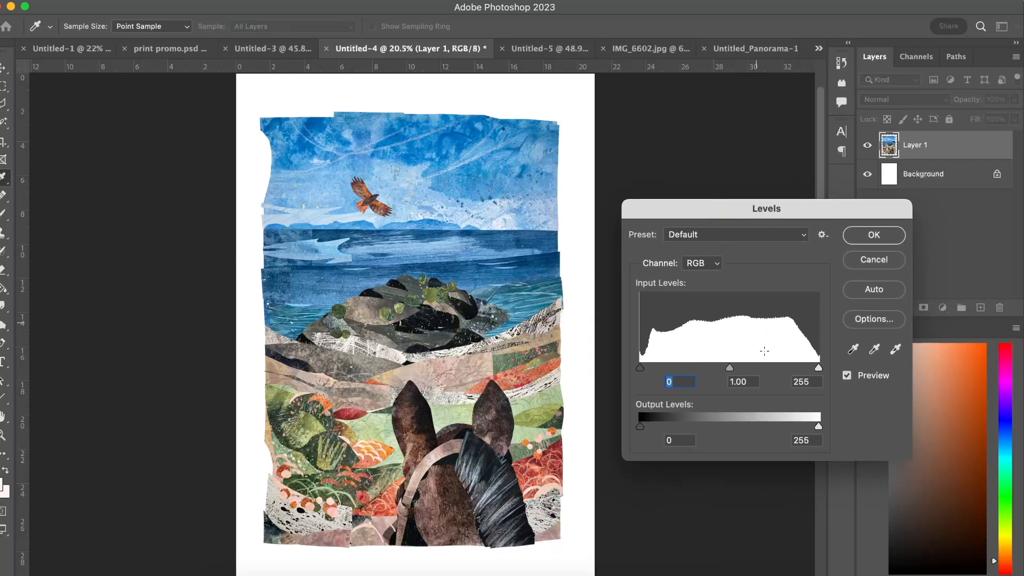
pyautogui.moveTo(732, 372)
pyautogui.mouseDown()
pyautogui.moveTo(771, 379)
pyautogui.moveTo(679, 385)
pyautogui.moveTo(738, 383)
pyautogui.moveTo(720, 387)
pyautogui.mouseUp()
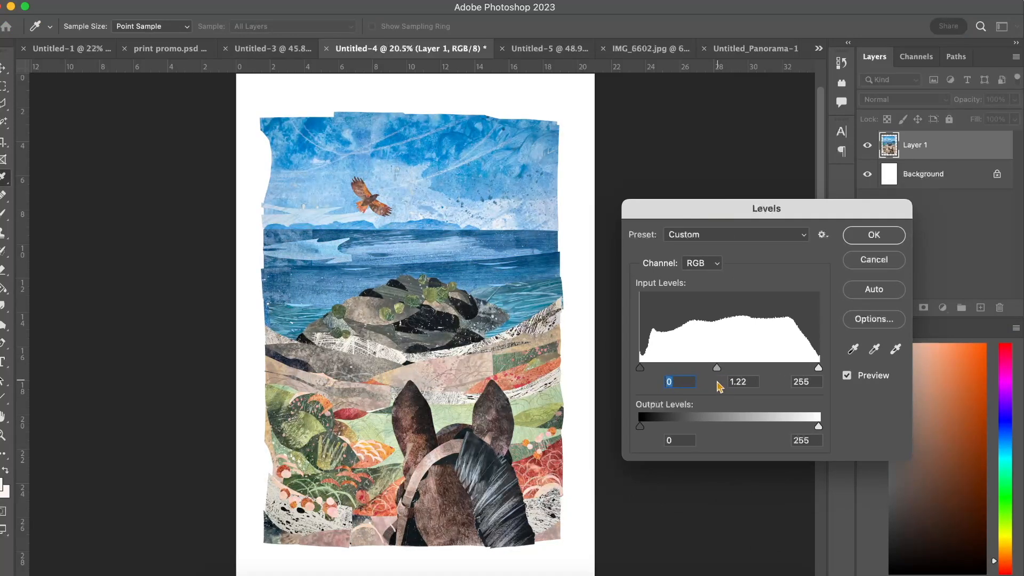
pyautogui.press('Tab')
pyautogui.moveTo(718, 374)
pyautogui.mouseDown()
pyautogui.moveTo(698, 371)
pyautogui.moveTo(717, 374)
pyautogui.mouseUp()
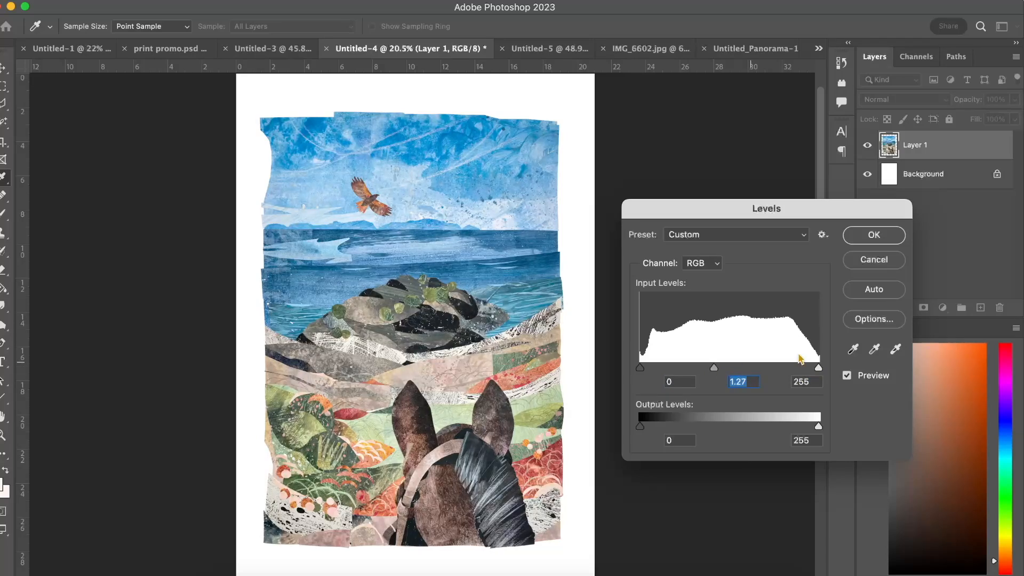
# Set the Levels input black point to 8 and the white point to 250 for the RGB channel.
pyautogui.moveTo(820, 372); pyautogui.dragTo(845, 371)
pyautogui.press('Tab')
pyautogui.moveTo(641, 370); pyautogui.dragTo(615, 391)
pyautogui.moveTo(818, 367); pyautogui.dragTo(855, 397)
pyautogui.moveTo(713, 367)
pyautogui.mouseDown()
pyautogui.moveTo(697, 376)
pyautogui.moveTo(728, 384)
pyautogui.moveTo(718, 384)
pyautogui.mouseUp()
pyautogui.moveTo(819, 368); pyautogui.dragTo(816, 369)
pyautogui.click(816, 369)
pyautogui.moveTo(640, 368); pyautogui.dragTo(647, 369)
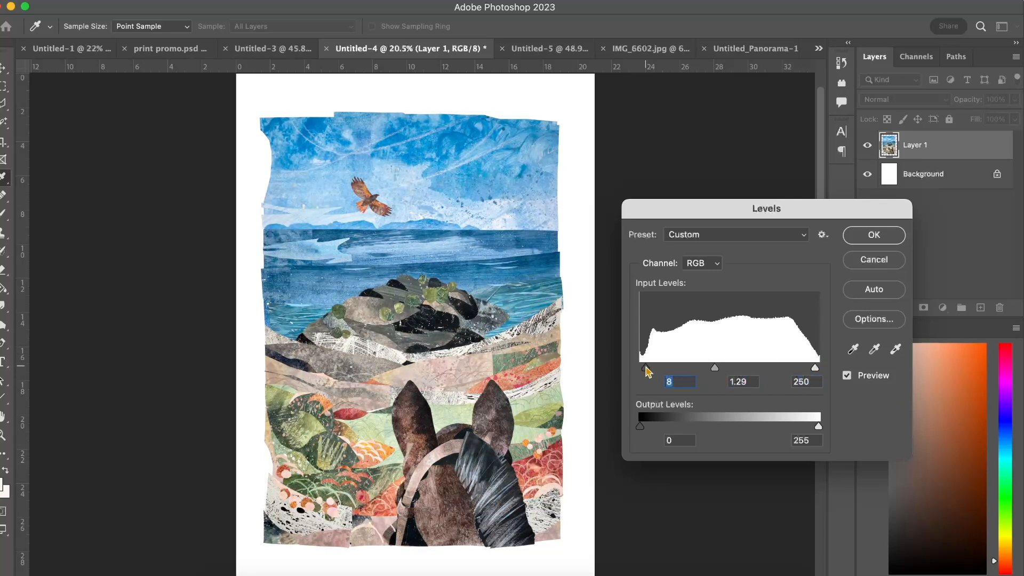
# Set the midtone input level to 1.13, apply Levels, and toggle the last state to compare the collage before and after.
pyautogui.moveTo(717, 369); pyautogui.dragTo(718, 370)
pyautogui.click(735, 381)
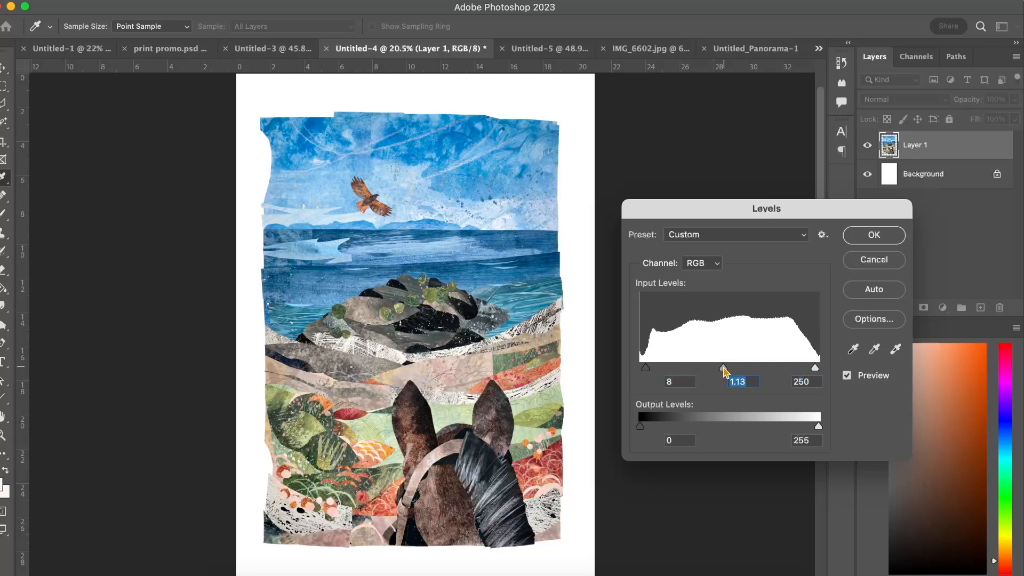
pyautogui.click(853, 236)
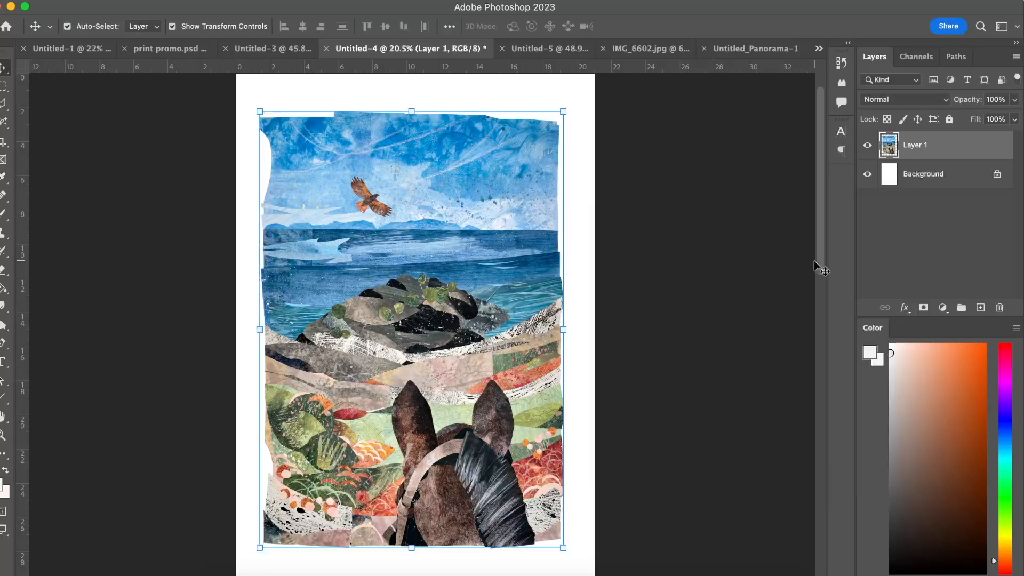
pyautogui.press('super+alt+z')
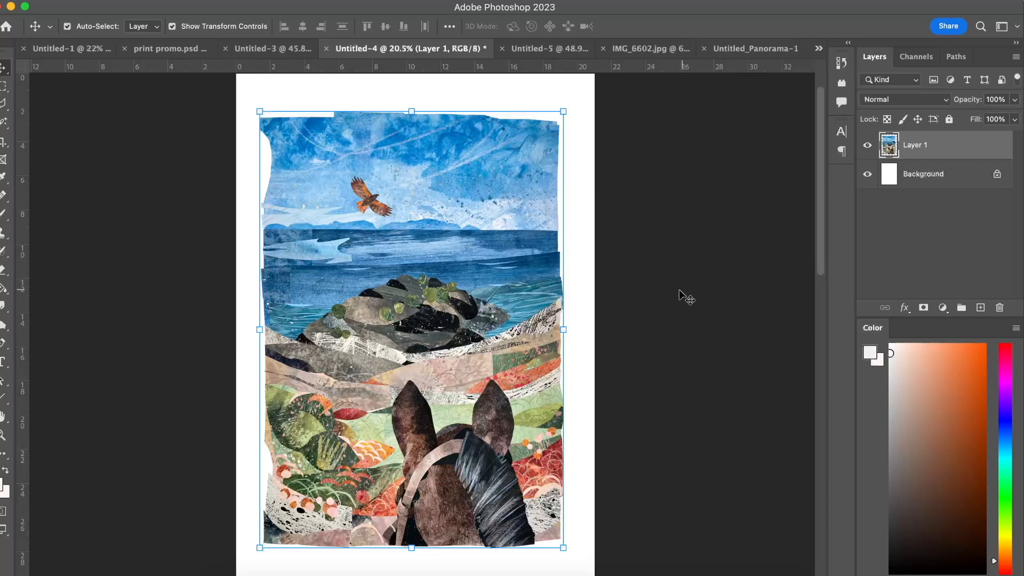
pyautogui.hscroll(-1, 457, 249)
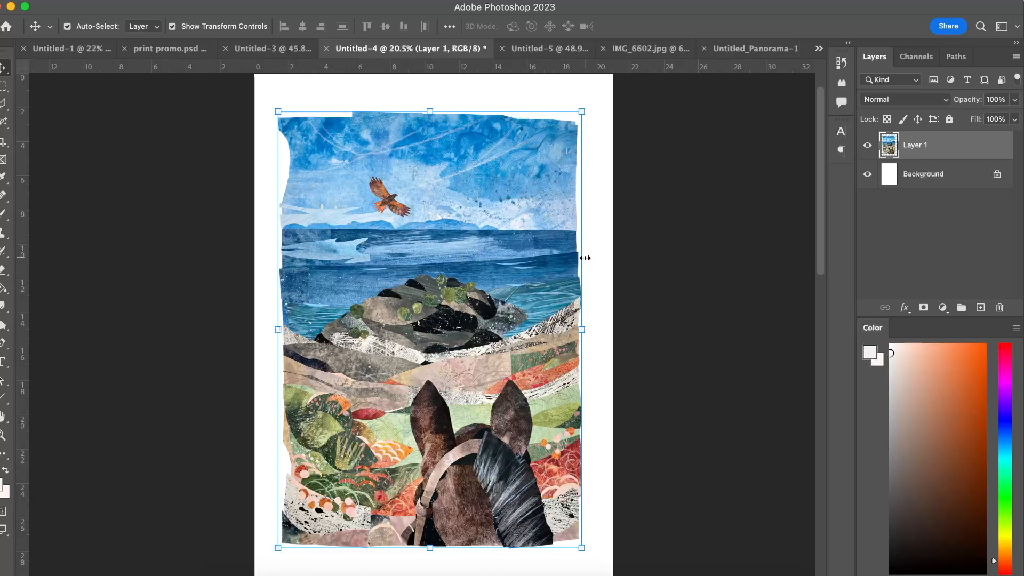
pyautogui.press('super+u')
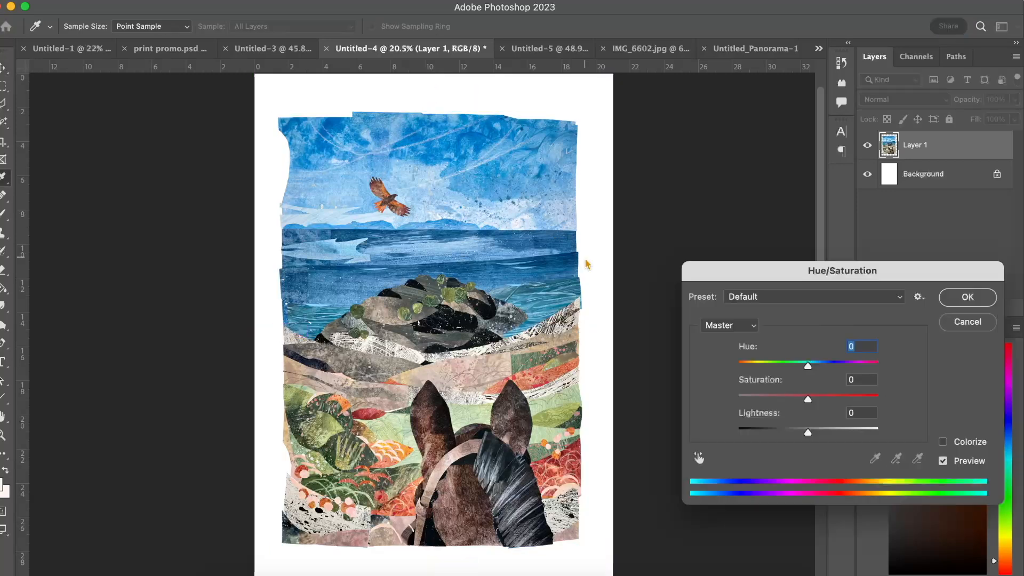
pyautogui.moveTo(815, 268); pyautogui.dragTo(789, 257)
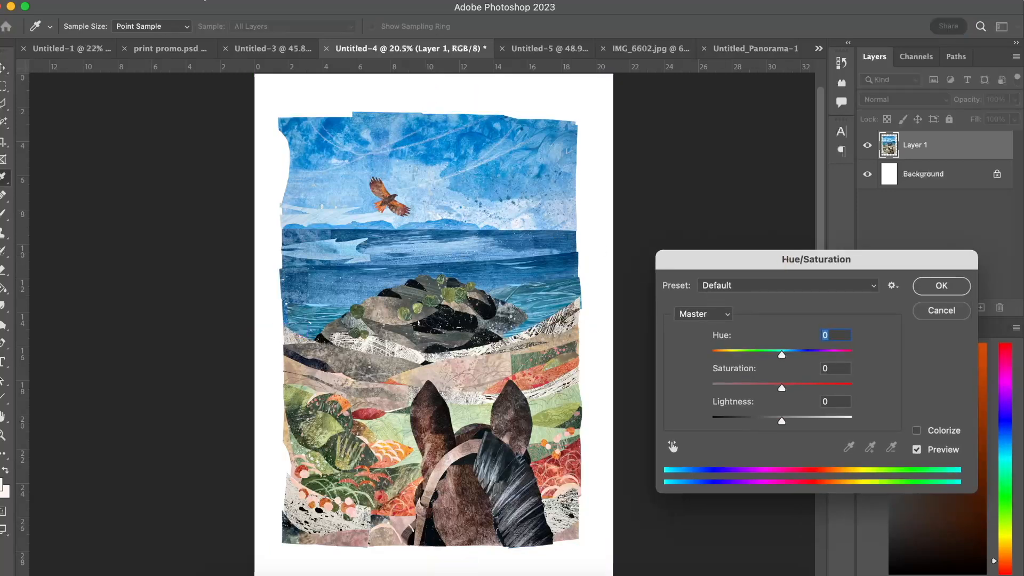
pyautogui.click(120, 0)
pyautogui.moveTo(153, 0)
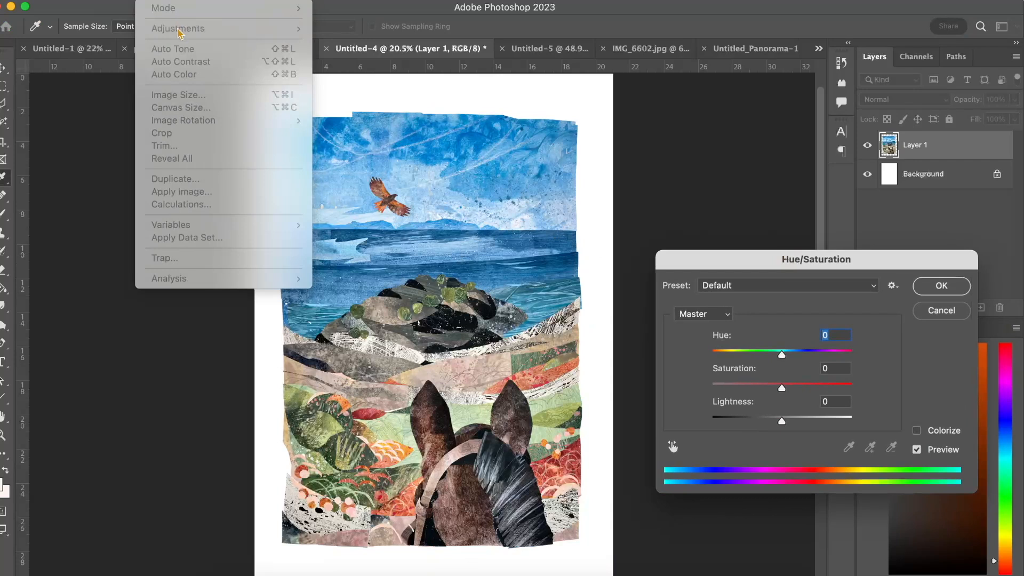
pyautogui.click(940, 310)
pyautogui.click(942, 310)
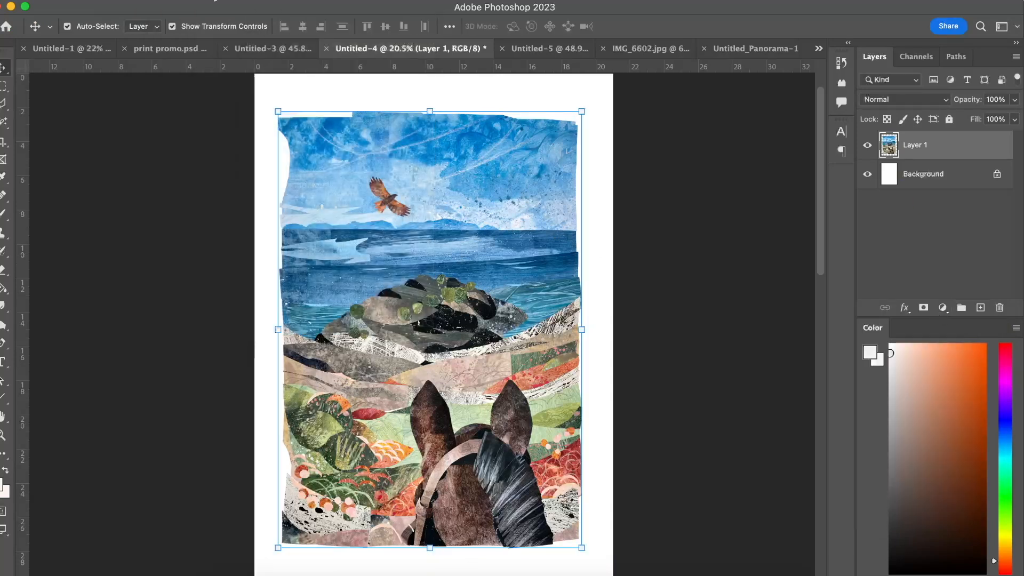
# Apply a Hue/Saturation adjustment to the collage layer, trying saturation +9 and lightness +8 and testing the hue.
pyautogui.click(155, 0)
pyautogui.moveTo(191, 32)
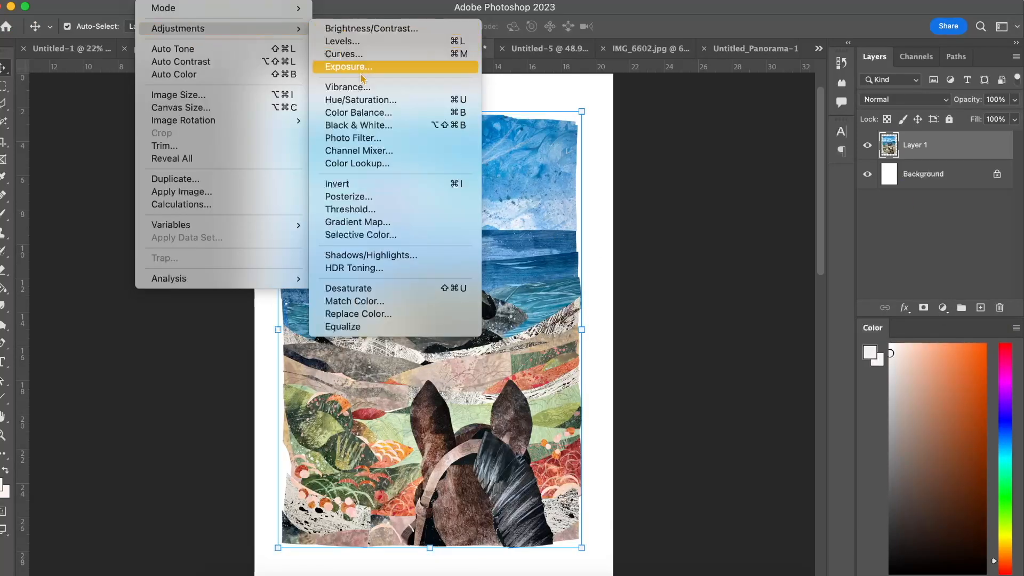
pyautogui.click(362, 101)
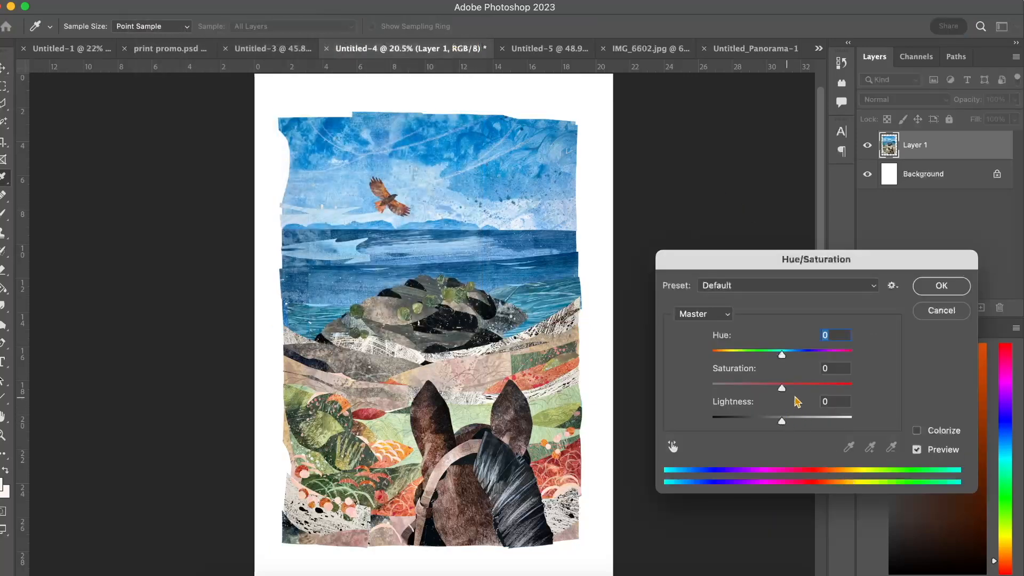
pyautogui.moveTo(783, 423); pyautogui.dragTo(790, 391)
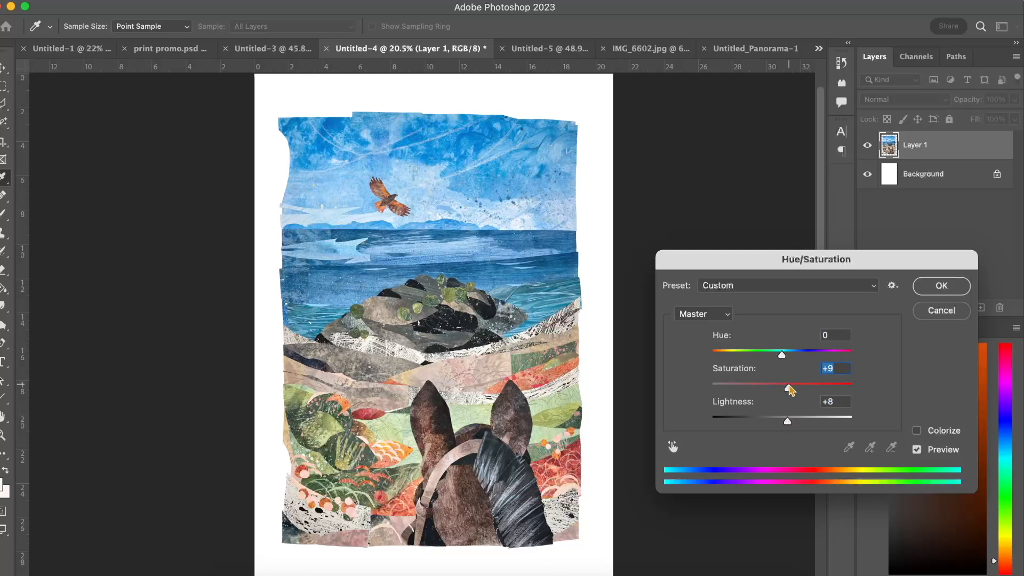
pyautogui.moveTo(783, 355); pyautogui.dragTo(784, 379)
pyautogui.click(939, 287)
pyautogui.press('v')
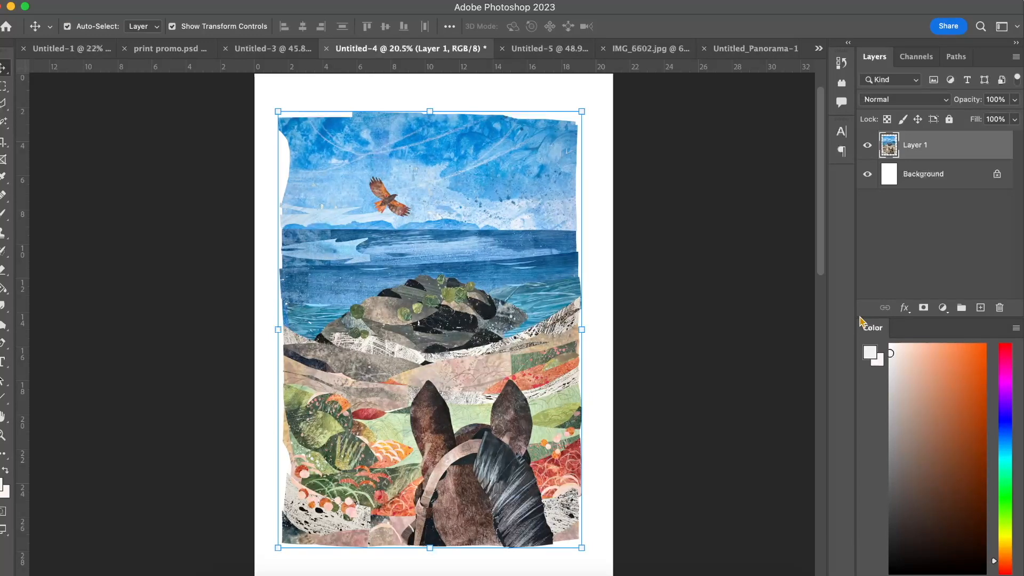
pyautogui.click(779, 294)
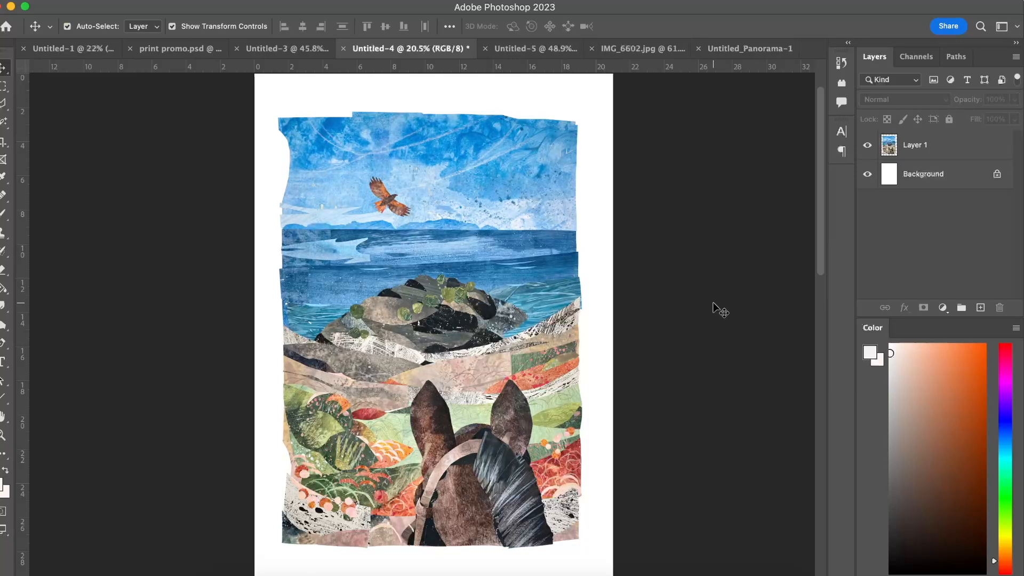
pyautogui.click(152, 0)
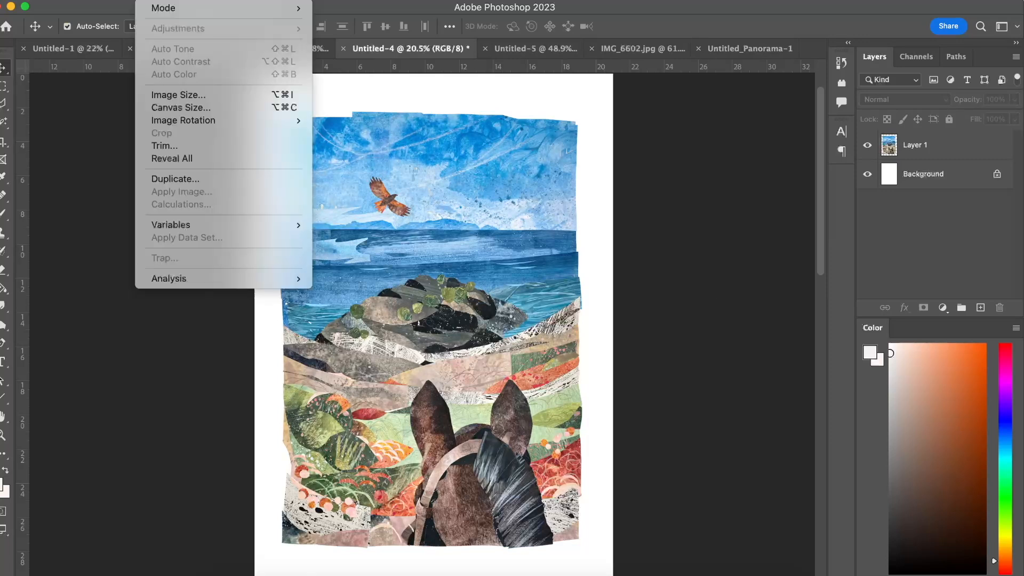
pyautogui.click(505, 267)
pyautogui.click(502, 266)
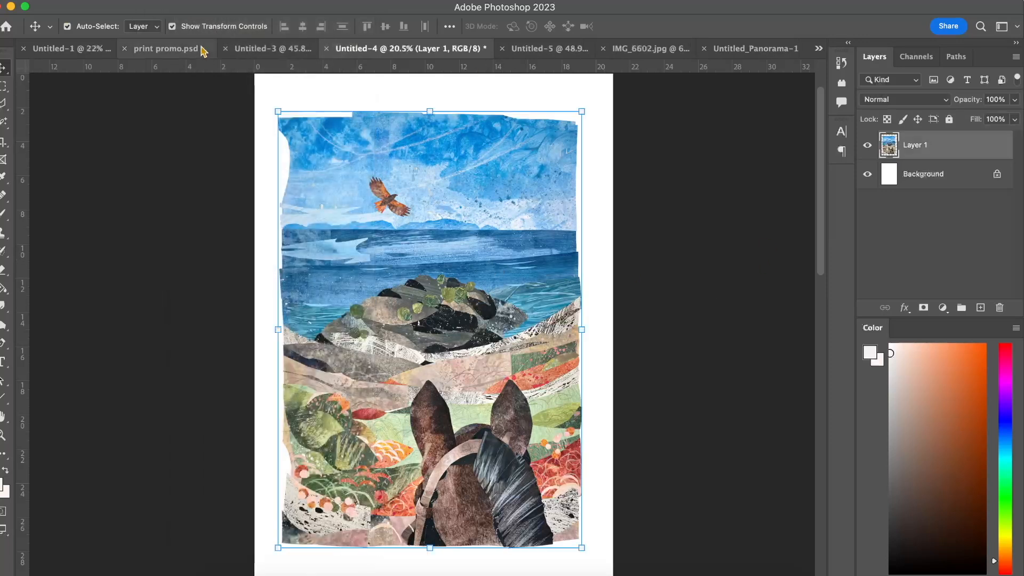
pyautogui.press('super+t')
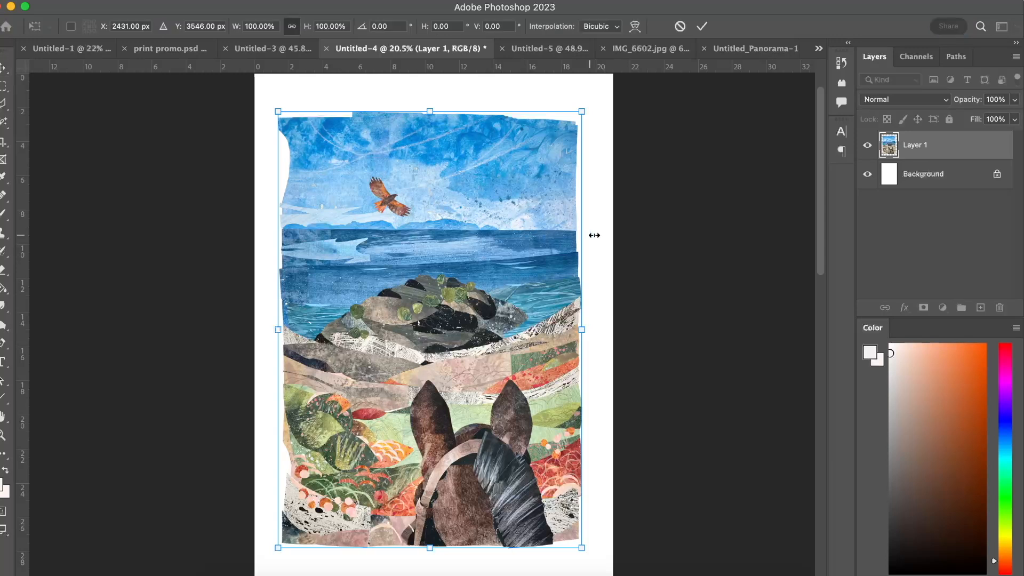
pyautogui.click(702, 26)
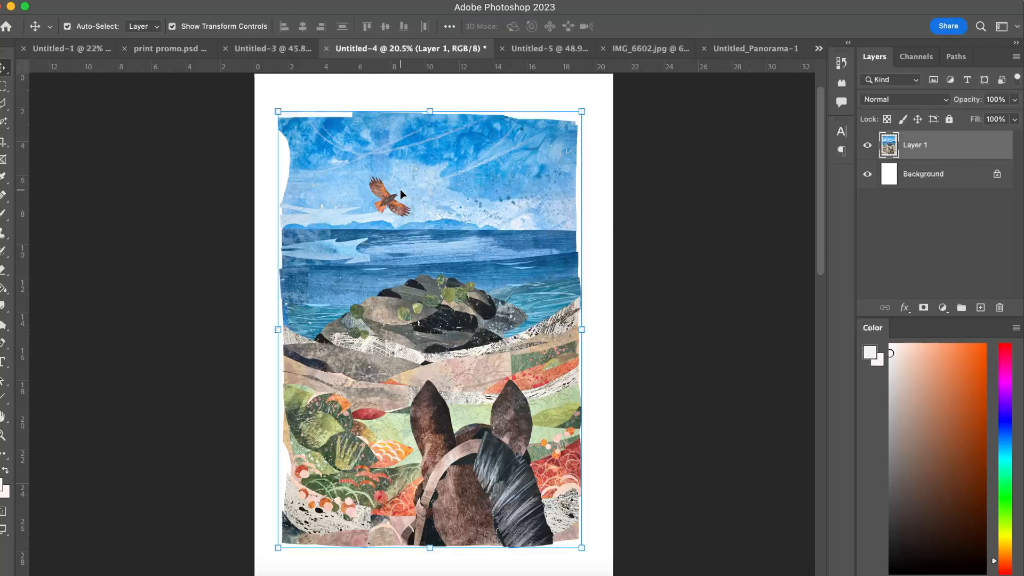
pyautogui.click(173, 208)
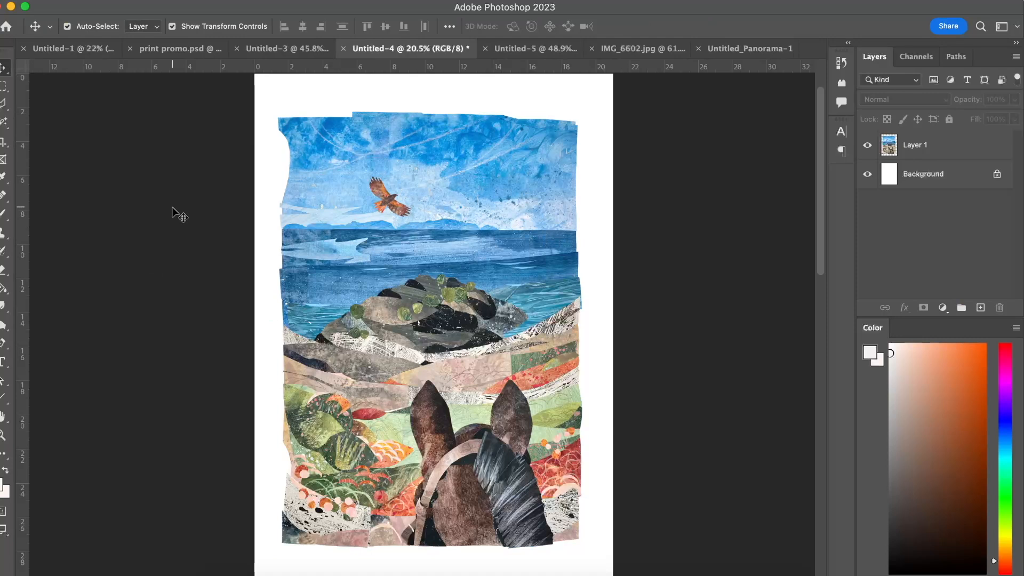
pyautogui.click(165, 0)
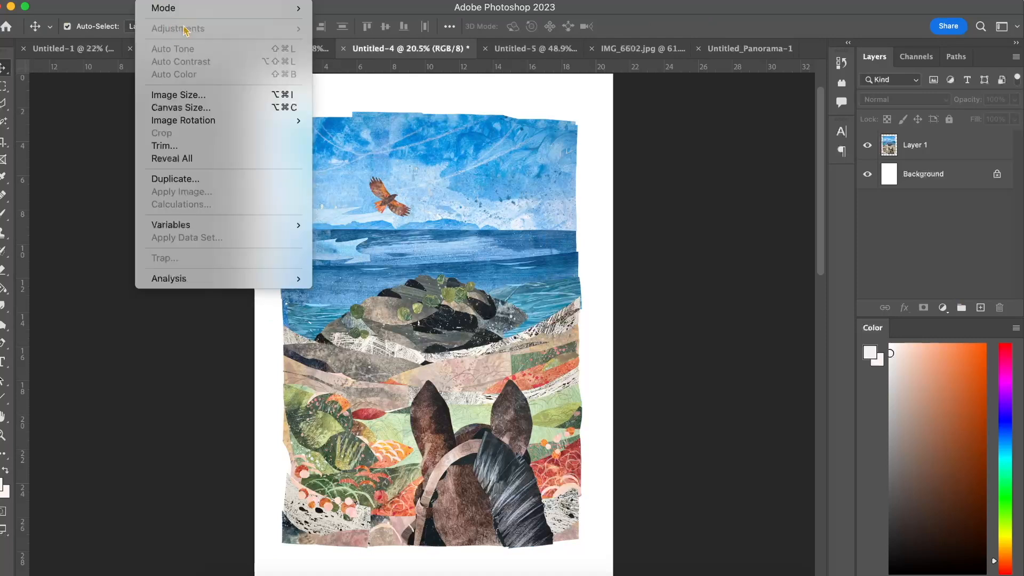
pyautogui.click(99, 198)
# Select the collage layer and apply a Color Balance adjustment to its midtones, fine-tuning the cyan-red, magenta-green and yellow-blue levels with luminosity preserved.
pyautogui.click(406, 230)
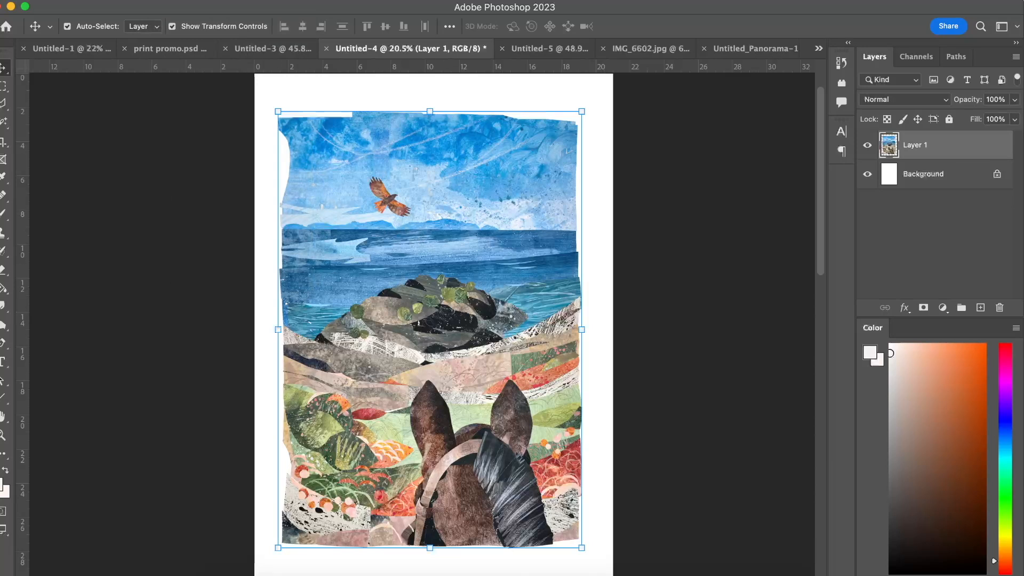
pyautogui.click(165, 0)
pyautogui.moveTo(174, 31)
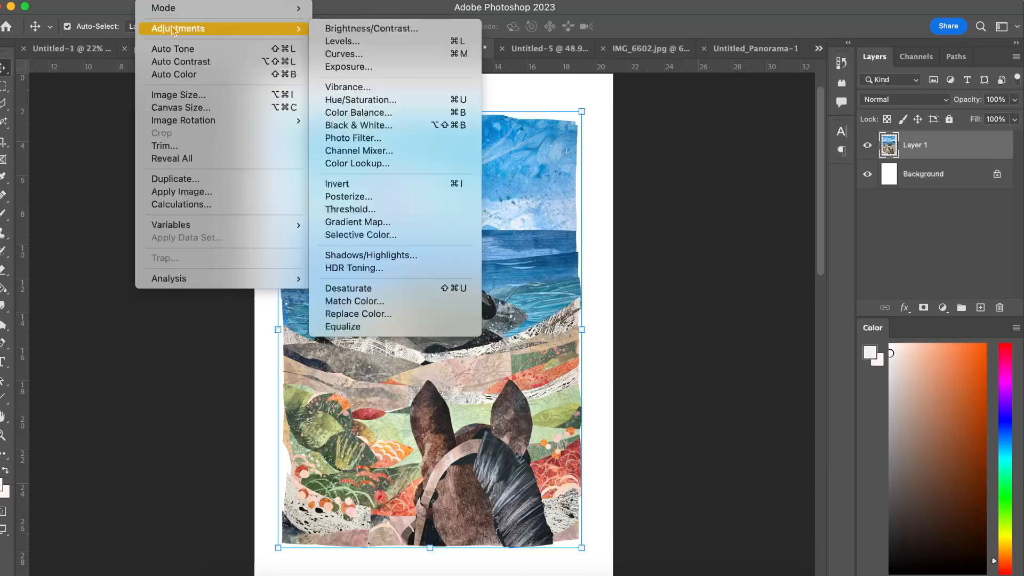
pyautogui.click(360, 112)
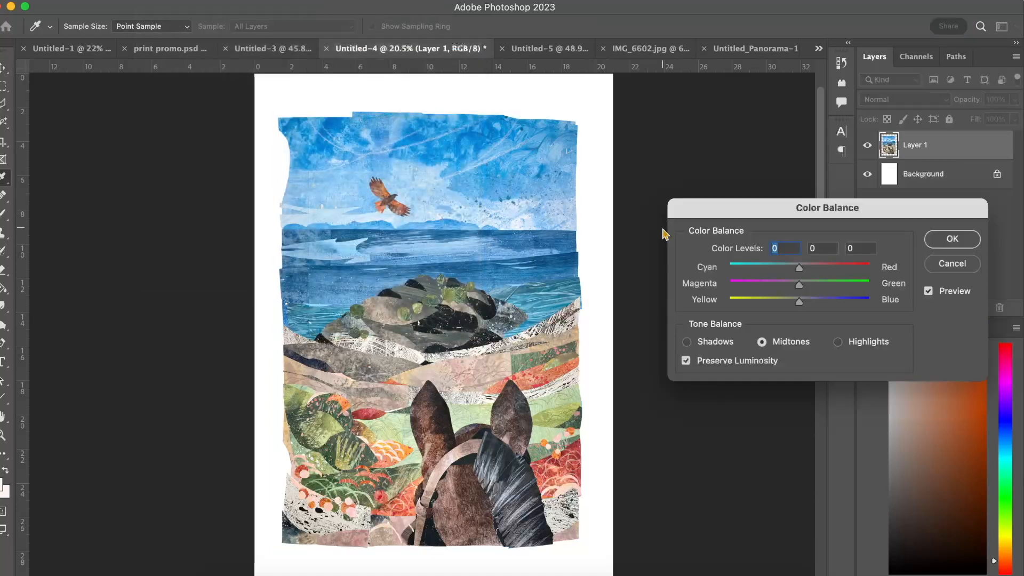
pyautogui.moveTo(760, 210); pyautogui.dragTo(734, 209)
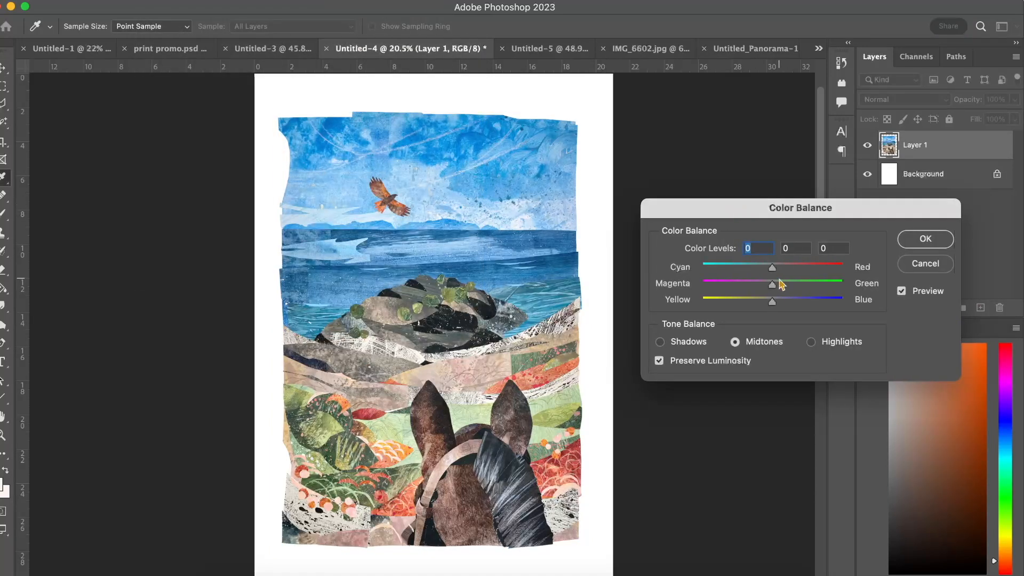
pyautogui.moveTo(774, 270)
pyautogui.mouseDown()
pyautogui.moveTo(832, 273)
pyautogui.moveTo(773, 293)
pyautogui.moveTo(770, 305)
pyautogui.moveTo(770, 288)
pyautogui.mouseUp()
pyautogui.moveTo(777, 269); pyautogui.dragTo(774, 271)
pyautogui.moveTo(770, 306)
pyautogui.mouseDown()
pyautogui.moveTo(782, 286)
pyautogui.moveTo(771, 286)
pyautogui.mouseUp()
pyautogui.click(926, 239)
pyautogui.press('v')
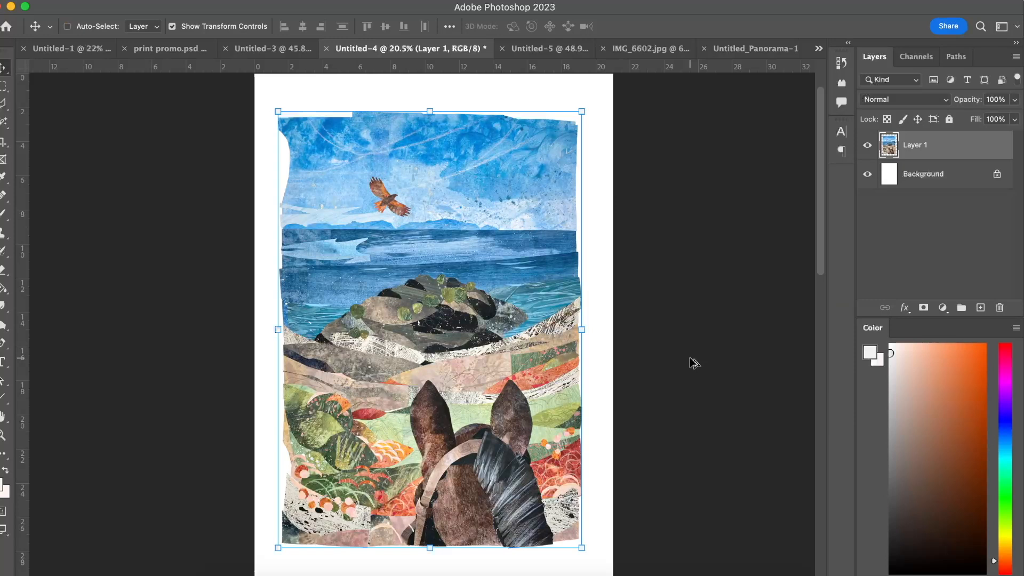
# Run Color Balance on the collage layer a second time, slightly adjusting the midtone levels, and apply it.
pyautogui.press('super+b')
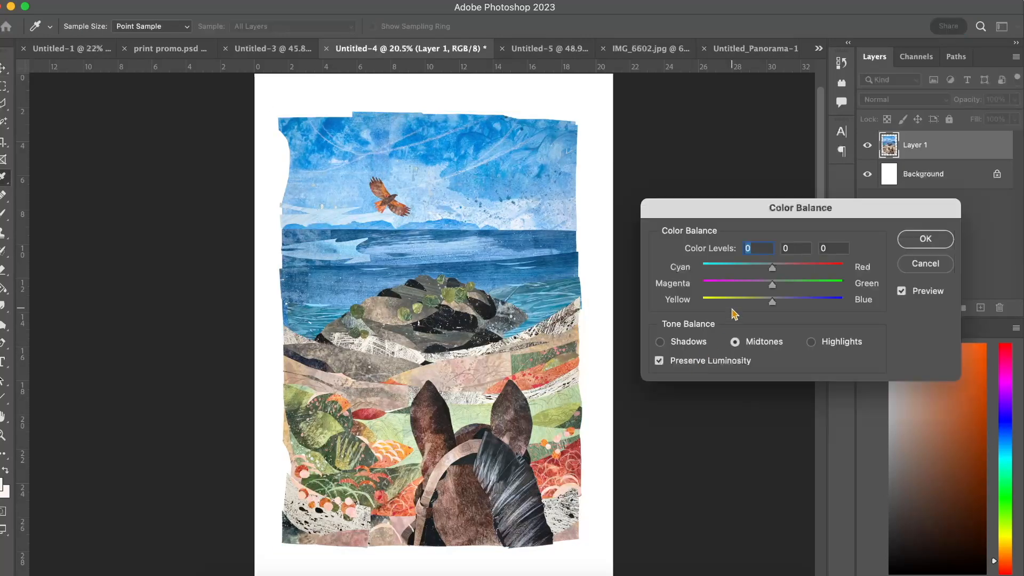
pyautogui.moveTo(773, 269); pyautogui.dragTo(771, 300)
pyautogui.click(917, 237)
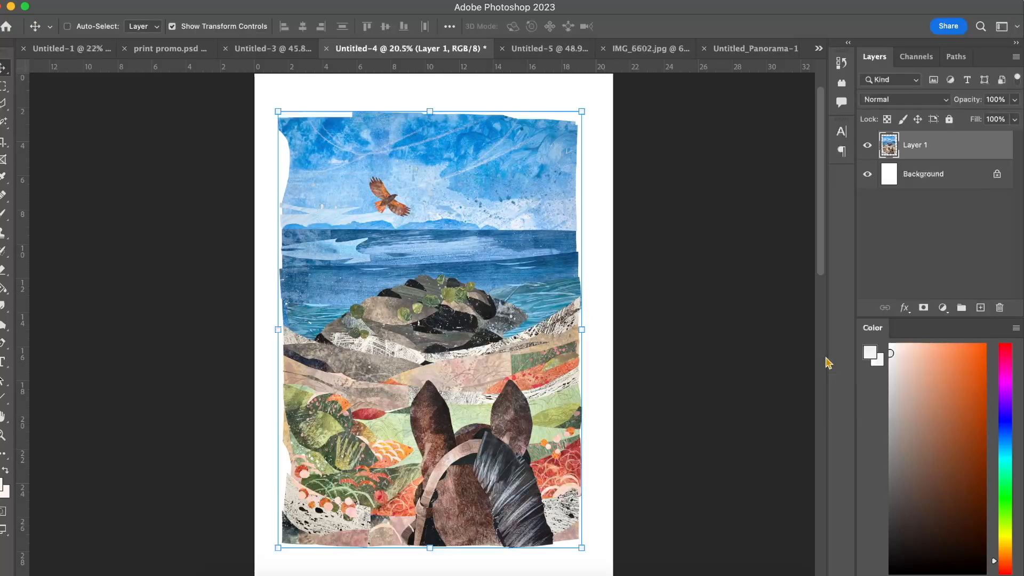
# Deselect the collage and examine the colour-corrected artwork from the sky down to the horse's head and bottom edge.
pyautogui.click(737, 400)
pyautogui.scroll(-2, 469, 356)
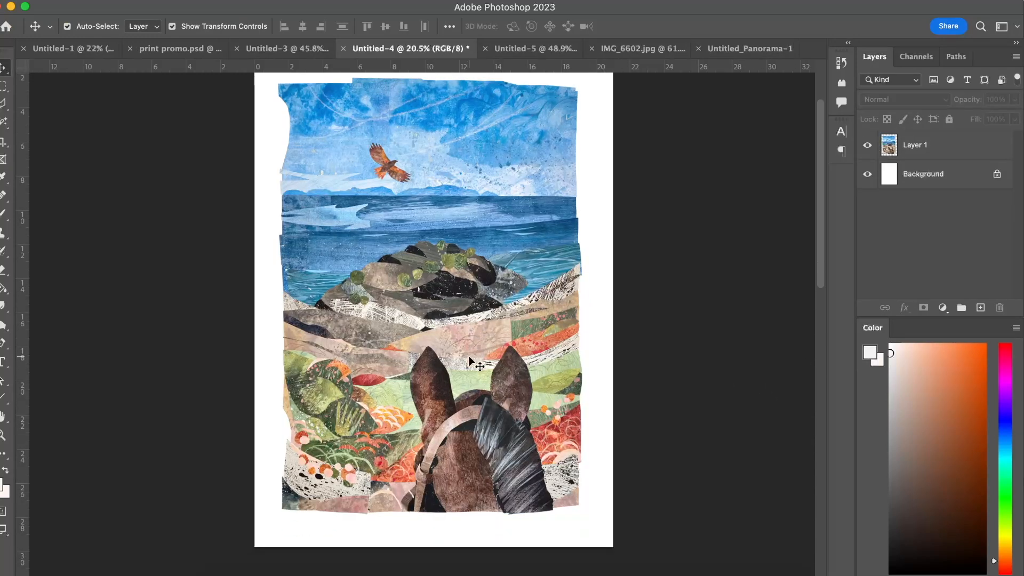
pyautogui.scroll(1, 469, 357)
pyautogui.scroll(1, 469, 356)
pyautogui.scroll(-1, 469, 357)
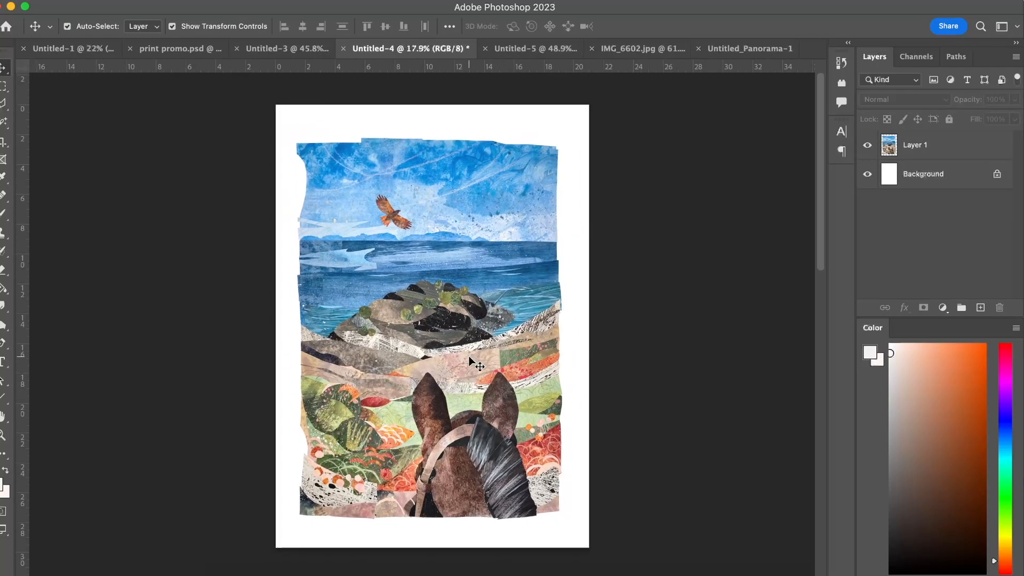
pyautogui.scroll(-1, 469, 357)
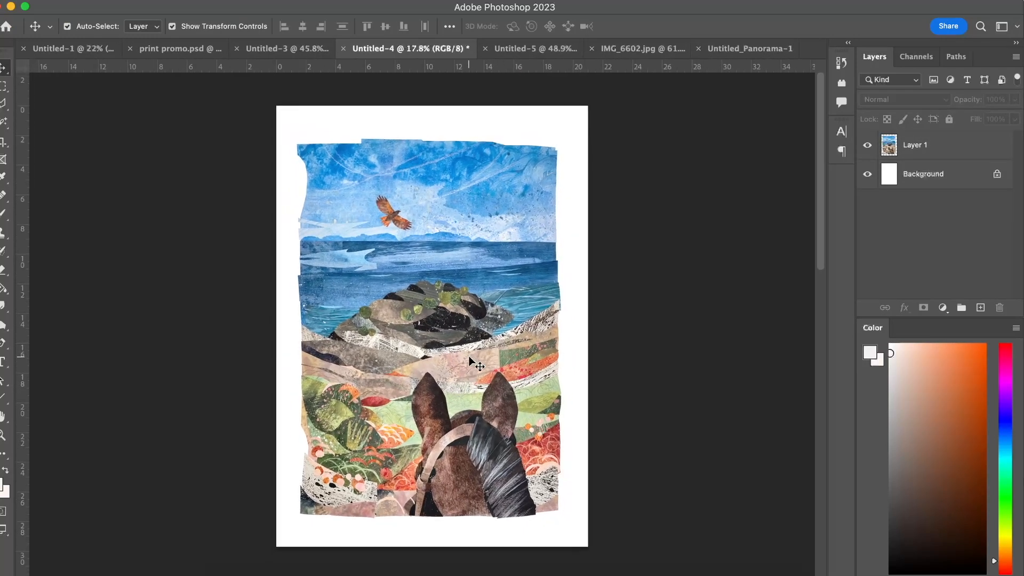
pyautogui.scroll(2, 469, 356)
pyautogui.scroll(-3, 468, 357)
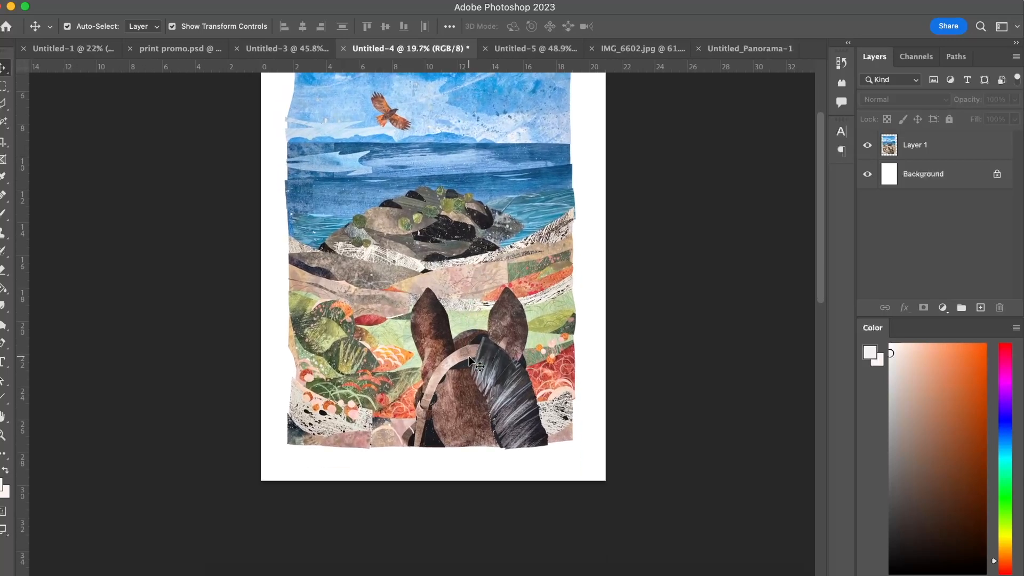
pyautogui.scroll(1, 469, 361)
pyautogui.scroll(3, 469, 362)
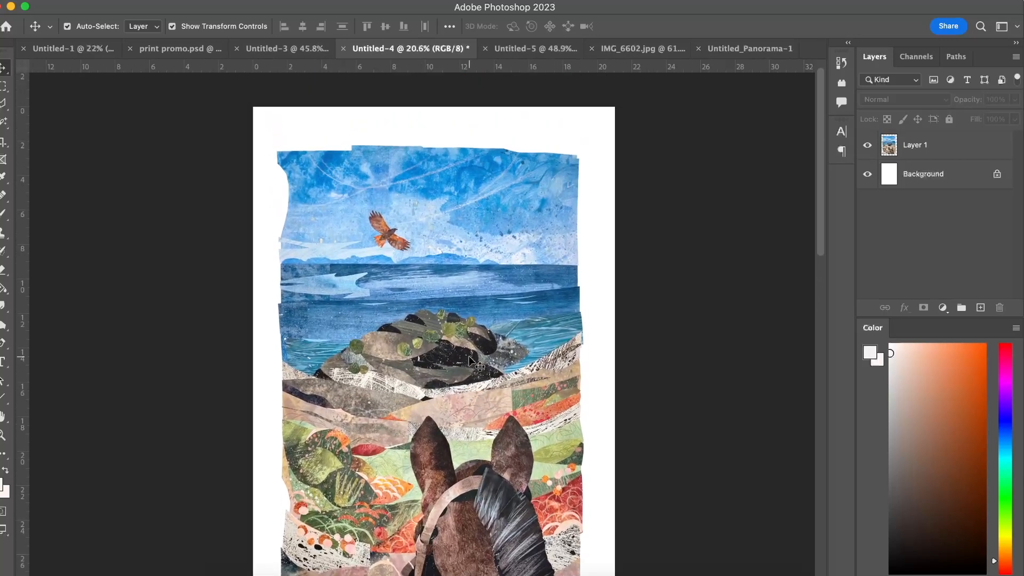
pyautogui.scroll(-2, 382, 391)
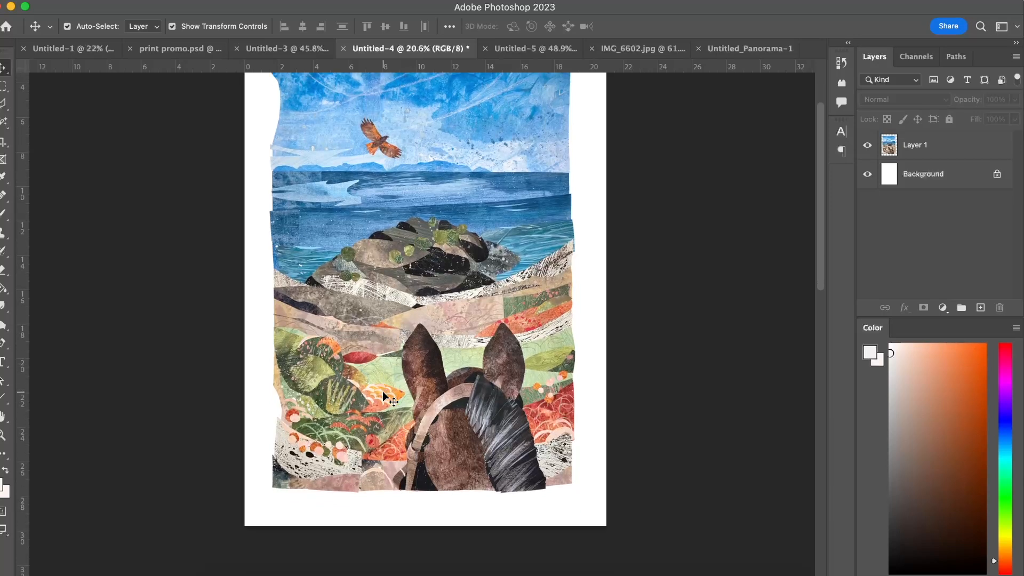
# Select the collage layer and sample the pale cream of the black-speckled paper below the foliage as the foreground colour.
pyautogui.click(379, 403)
pyautogui.scroll(8, 378, 402)
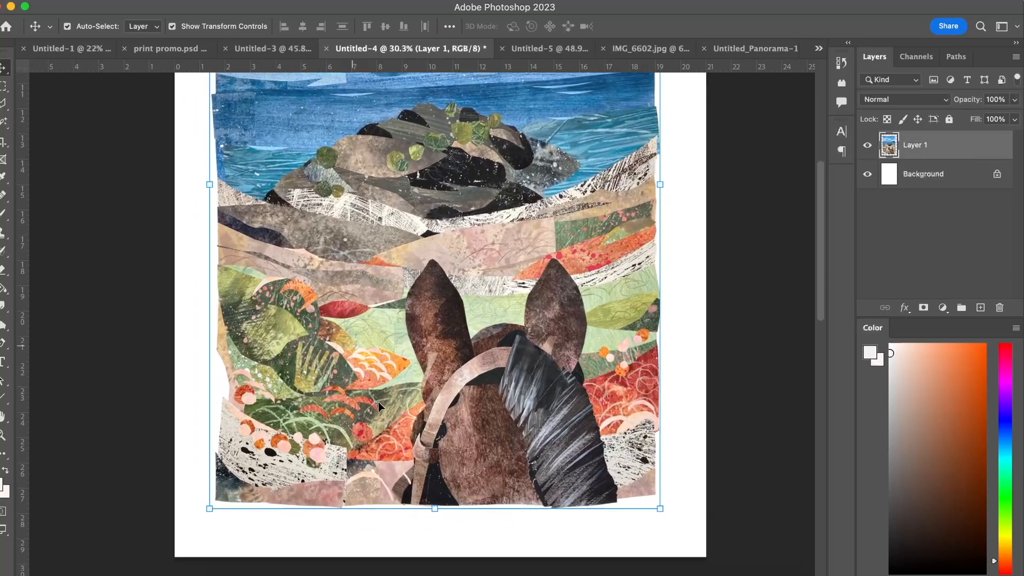
pyautogui.scroll(2, 267, 438)
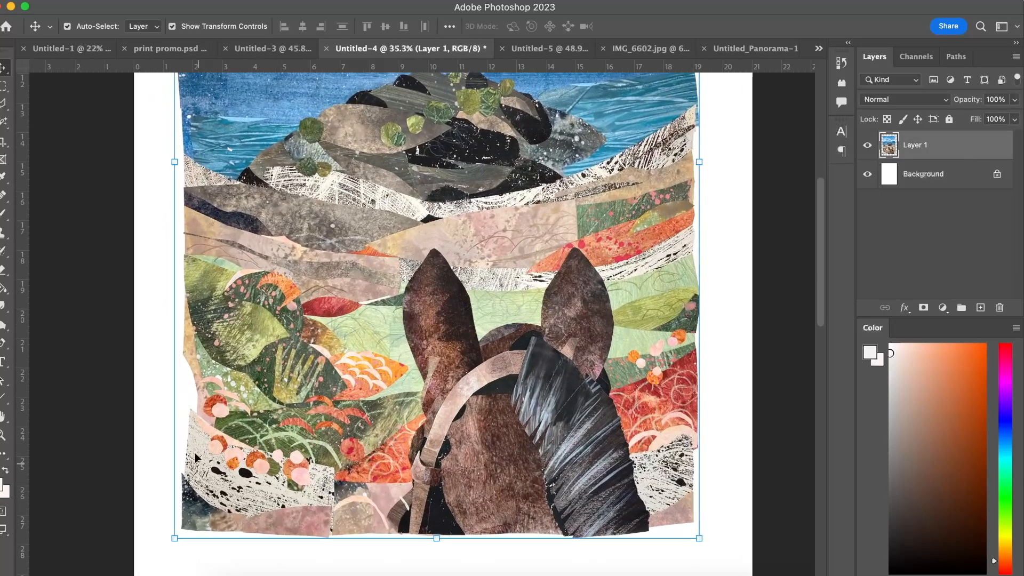
pyautogui.scroll(-2, 238, 481)
pyautogui.press('i')
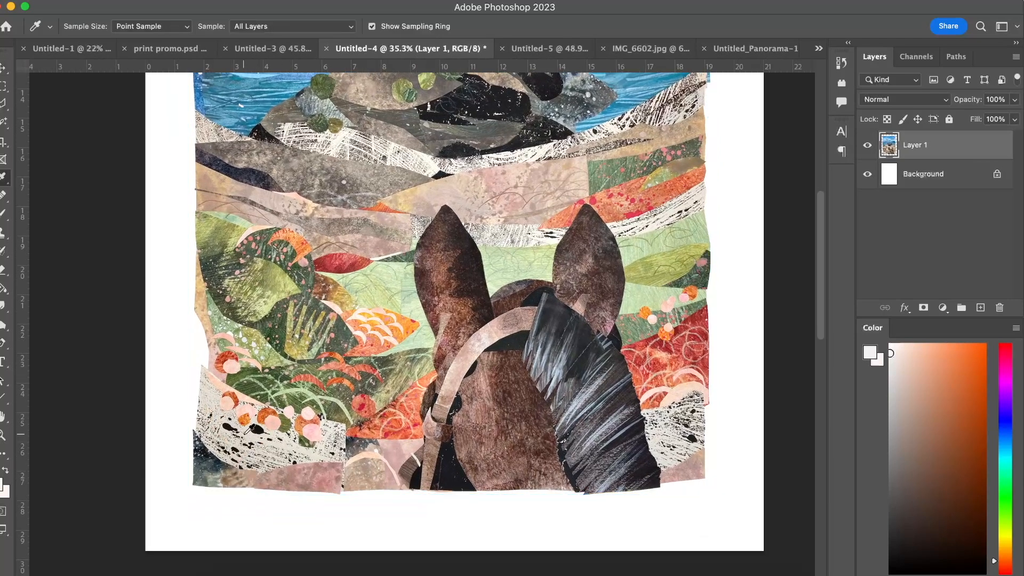
pyautogui.scroll(1, 247, 430)
pyautogui.scroll(1, 247, 430)
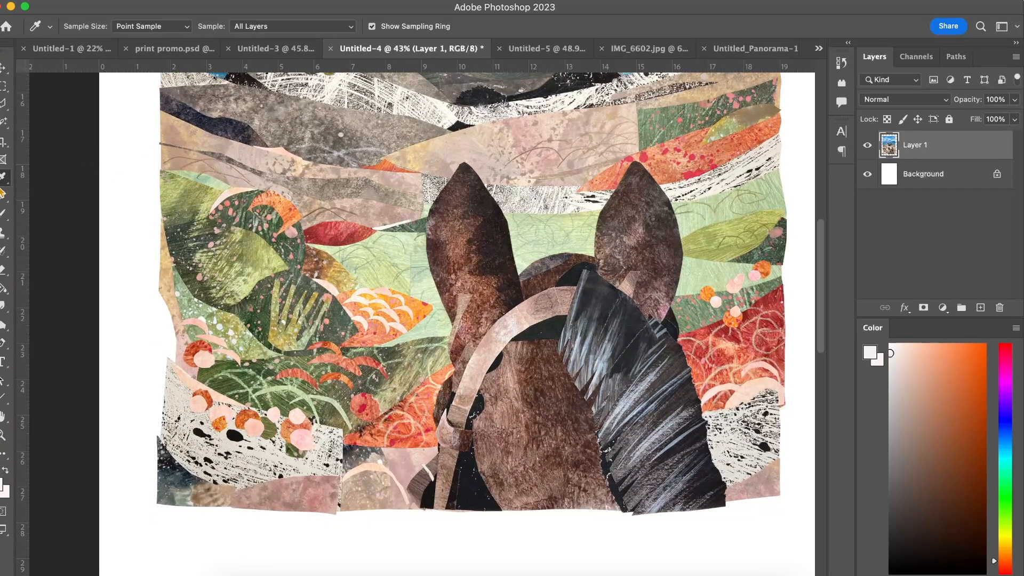
pyautogui.click(231, 444)
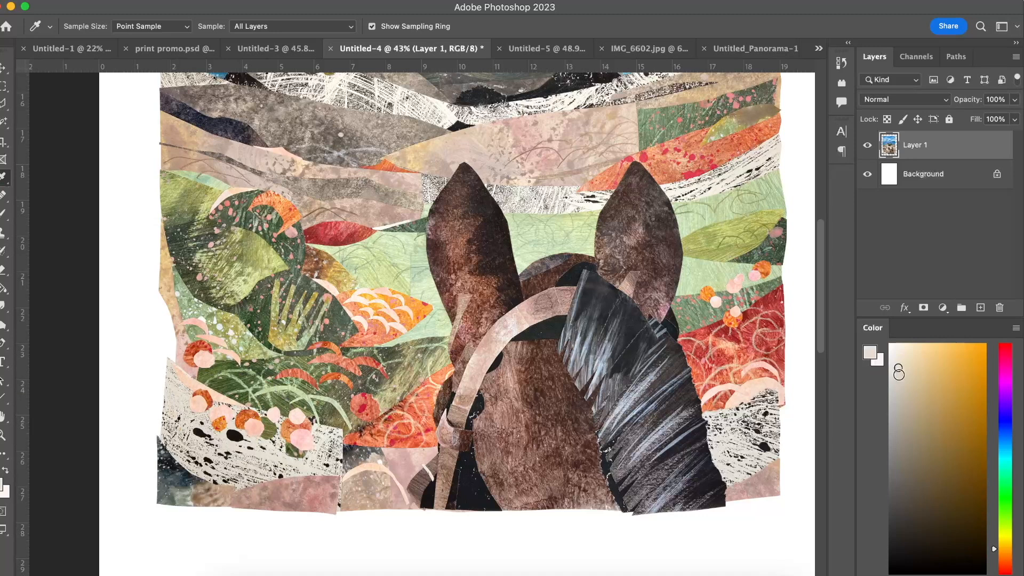
# Fine-tune the sampled foreground colour to a light, slightly warm cream.
pyautogui.moveTo(899, 354); pyautogui.dragTo(900, 348)
pyautogui.click(900, 362)
pyautogui.scroll(5, 474, 300)
pyautogui.scroll(-4, 474, 301)
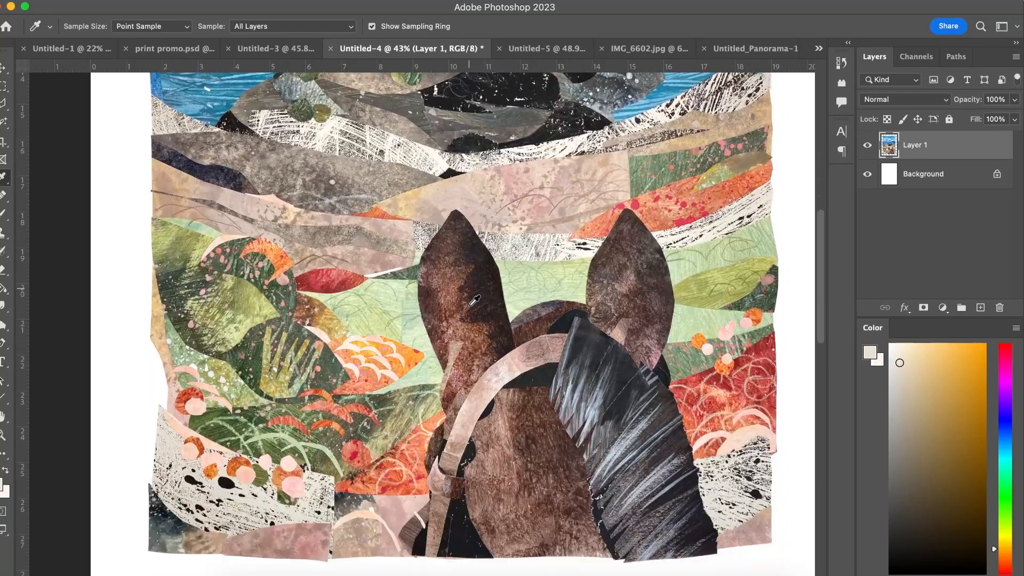
# Sample a coral pink from the collage's left-hand foliage area as the foreground colour.
pyautogui.scroll(1, 474, 301)
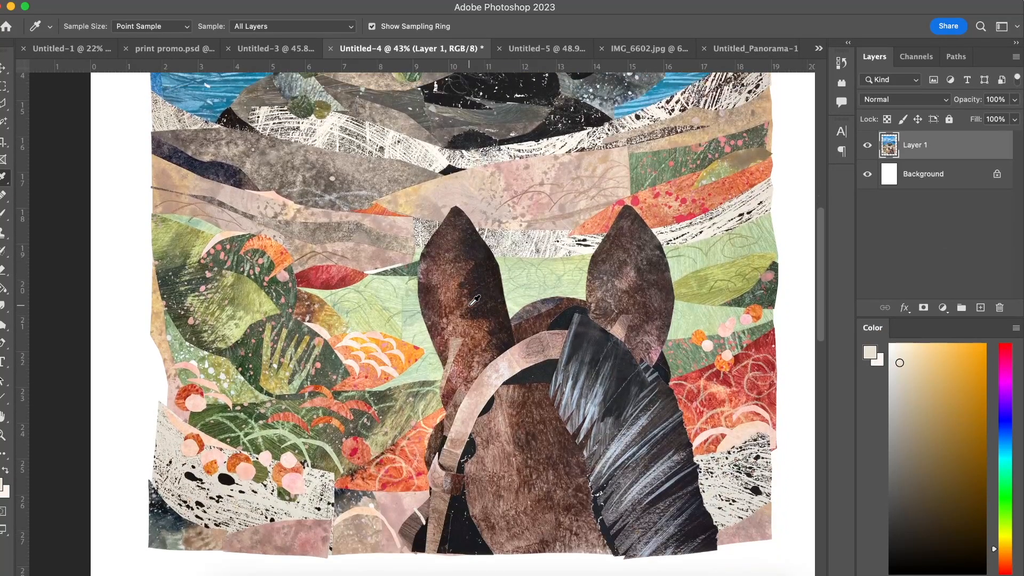
pyautogui.scroll(2, 339, 274)
pyautogui.click(329, 293)
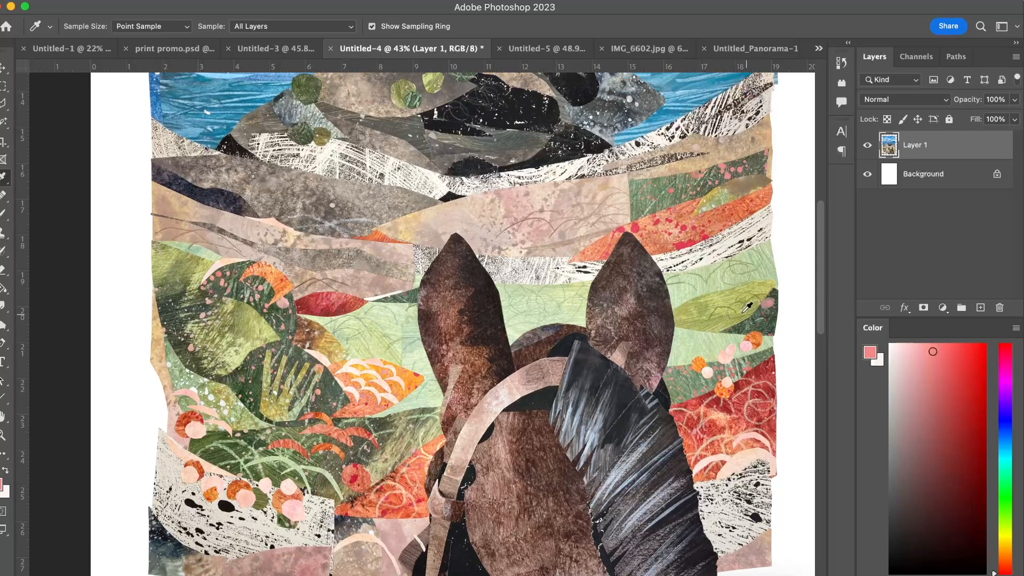
pyautogui.scroll(20, 748, 308)
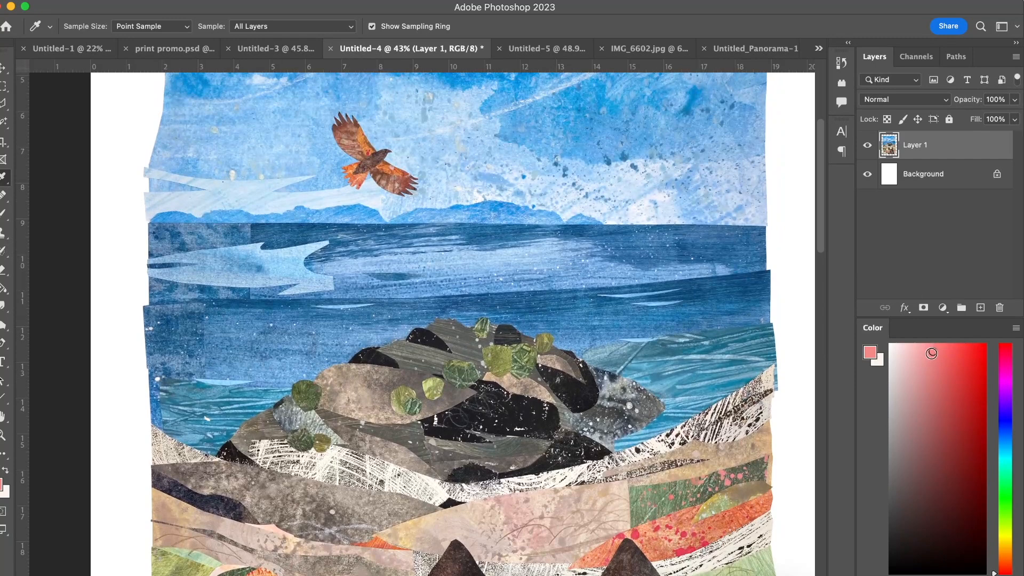
pyautogui.scroll(-15, 496, 352)
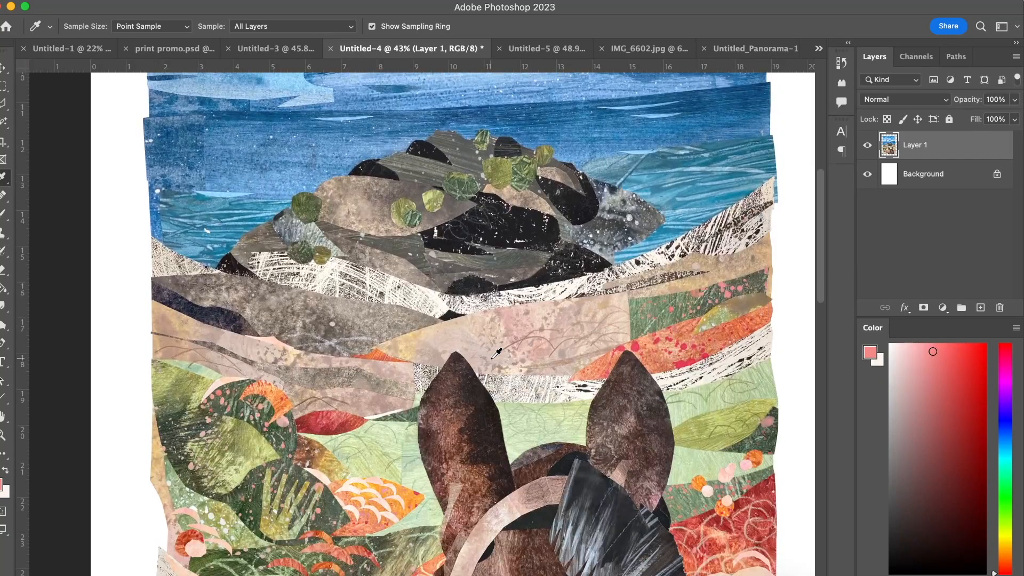
# Switch to the Move tool and check the image adjustments available for the collage layer, including Replace Color.
pyautogui.press('v')
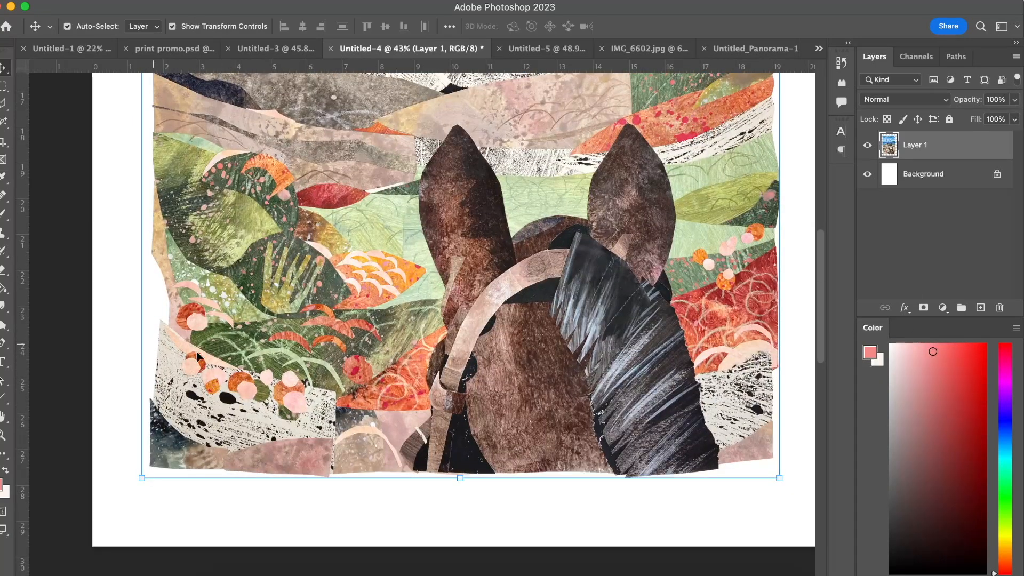
pyautogui.scroll(1, 178, 416)
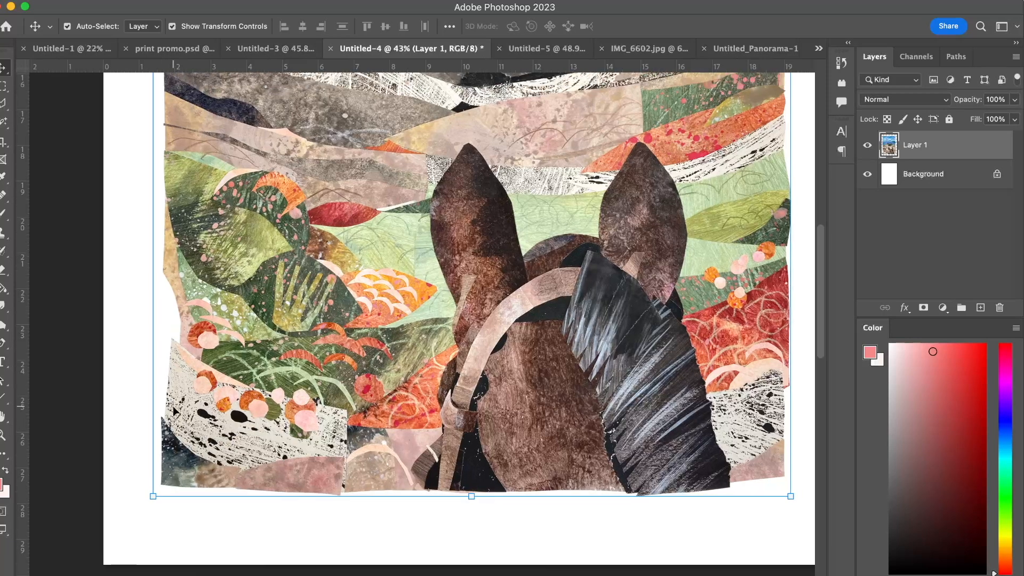
pyautogui.click(251, 401)
pyautogui.click(149, 1)
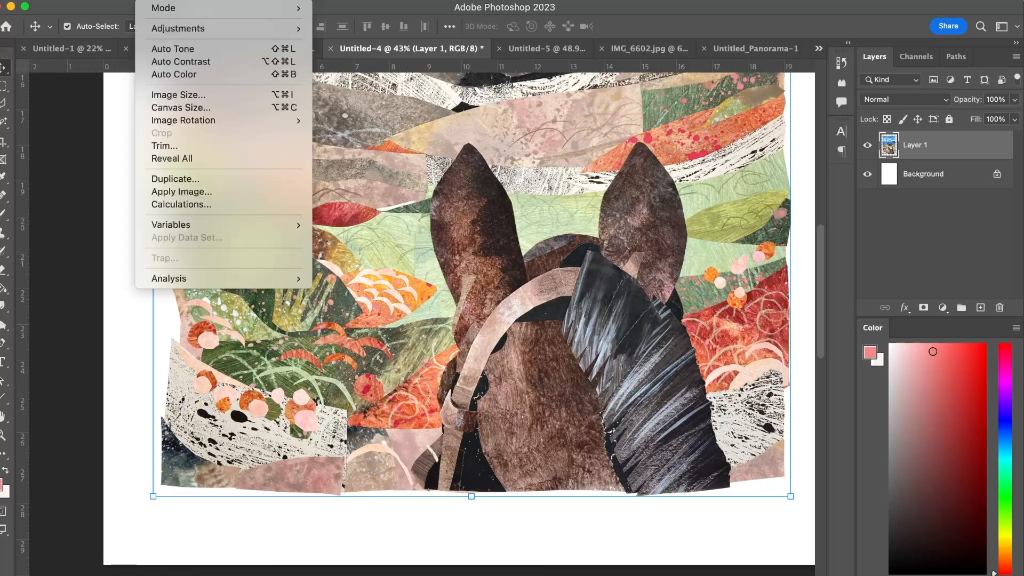
pyautogui.moveTo(185, 28)
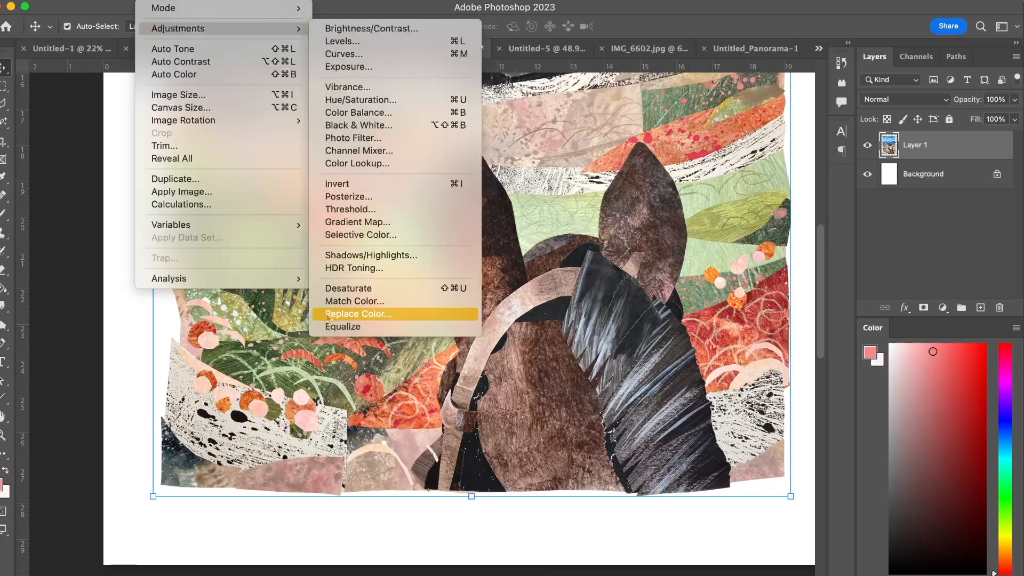
pyautogui.click(606, 200)
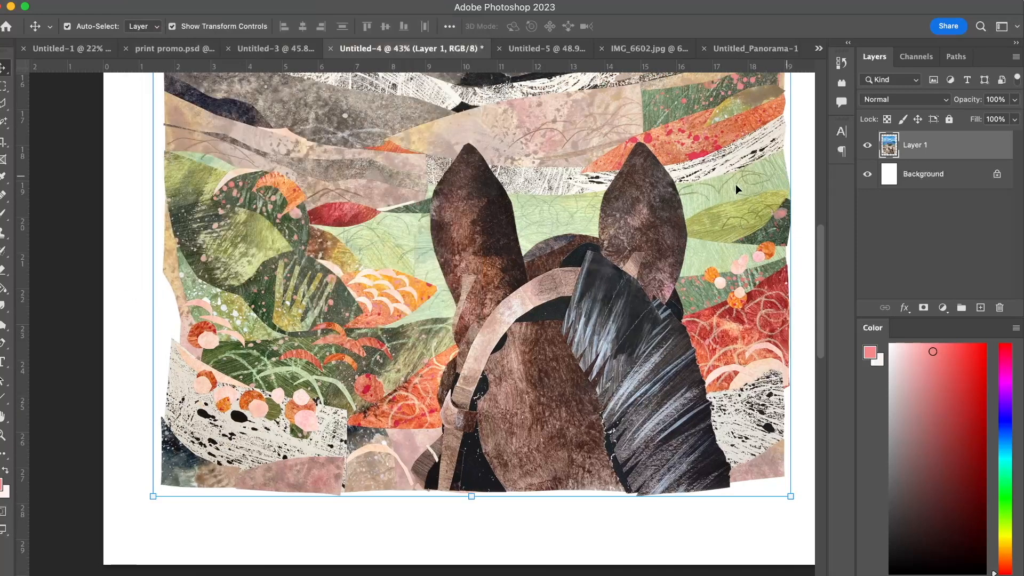
pyautogui.scroll(1, 613, 199)
pyautogui.hscroll(1, 613, 198)
pyautogui.scroll(2, 613, 202)
pyautogui.hscroll(2, 613, 201)
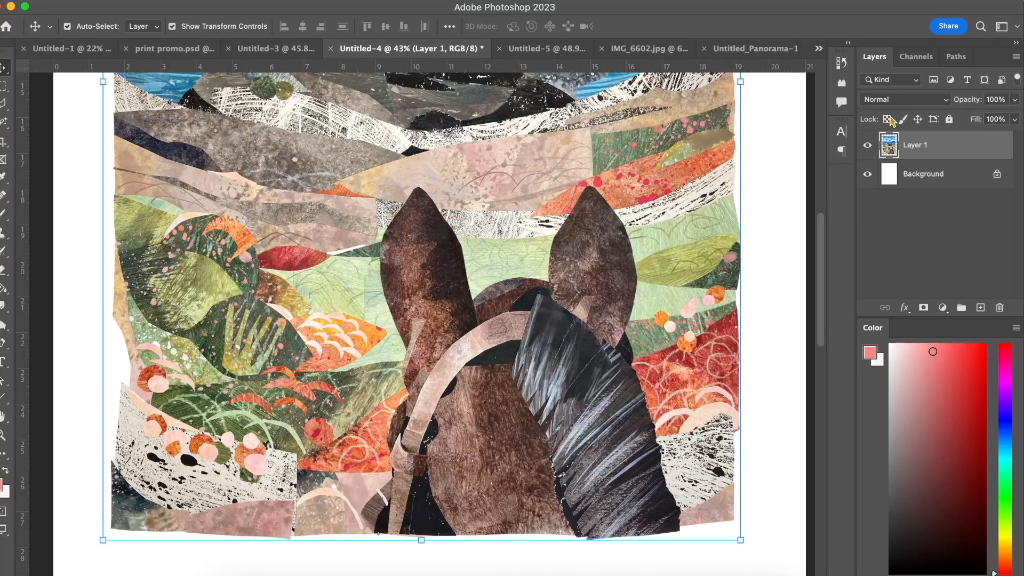
pyautogui.rightClick(907, 158)
pyautogui.click(932, 207)
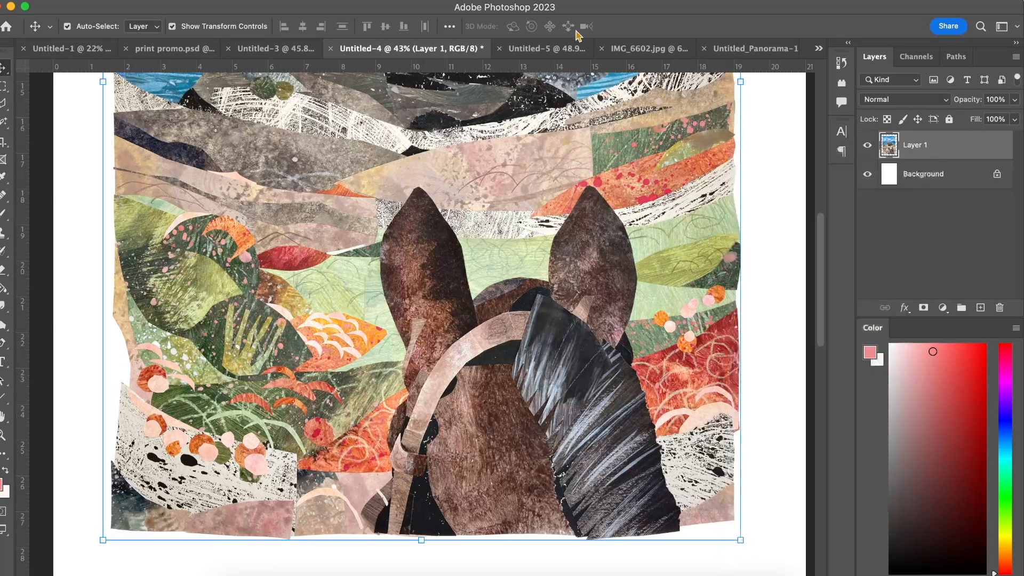
# Place the desktop photo IMG_6557.JPG into the document as a new layer above the collage and select it.
pyautogui.moveTo(852, 4); pyautogui.dragTo(695, 1)
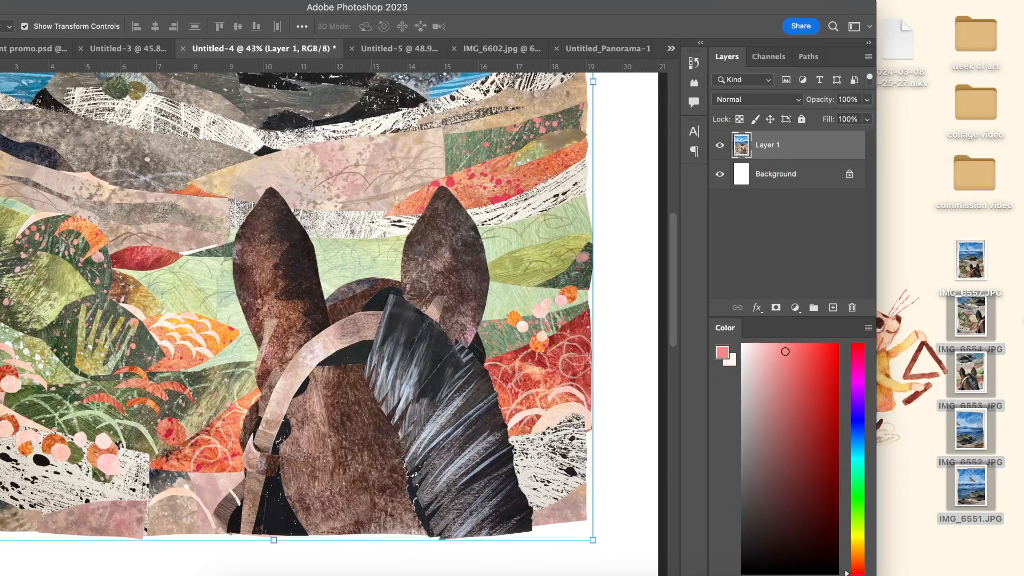
pyautogui.moveTo(971, 260); pyautogui.dragTo(426, 242)
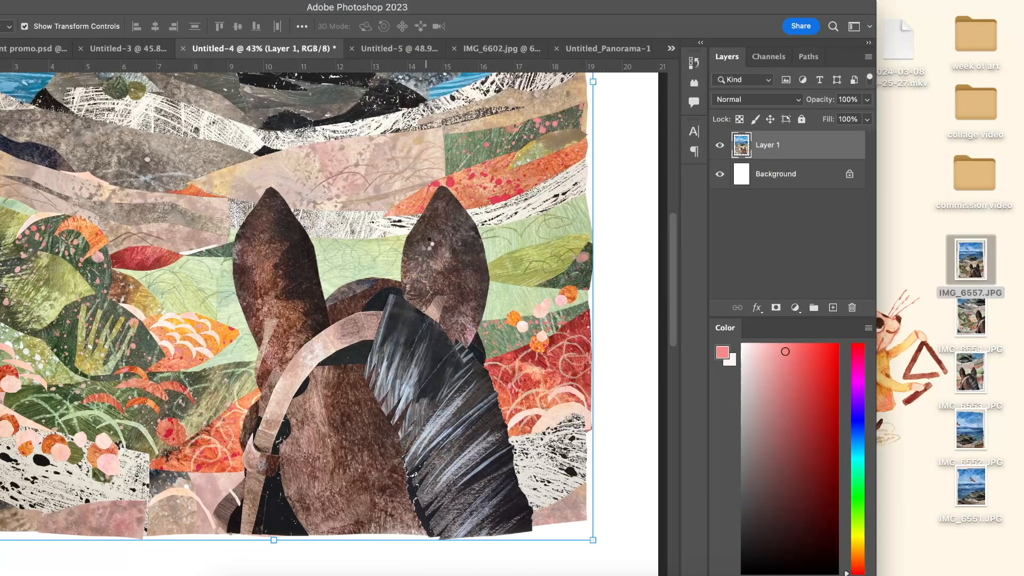
pyautogui.click(533, 27)
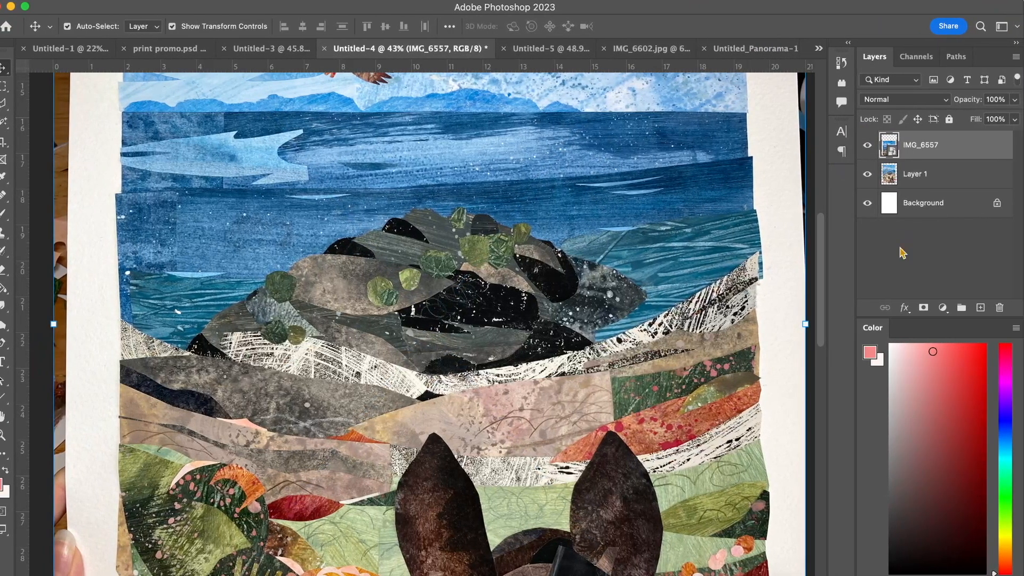
pyautogui.keyDown('super'); pyautogui.click(894, 152); pyautogui.keyUp('super')
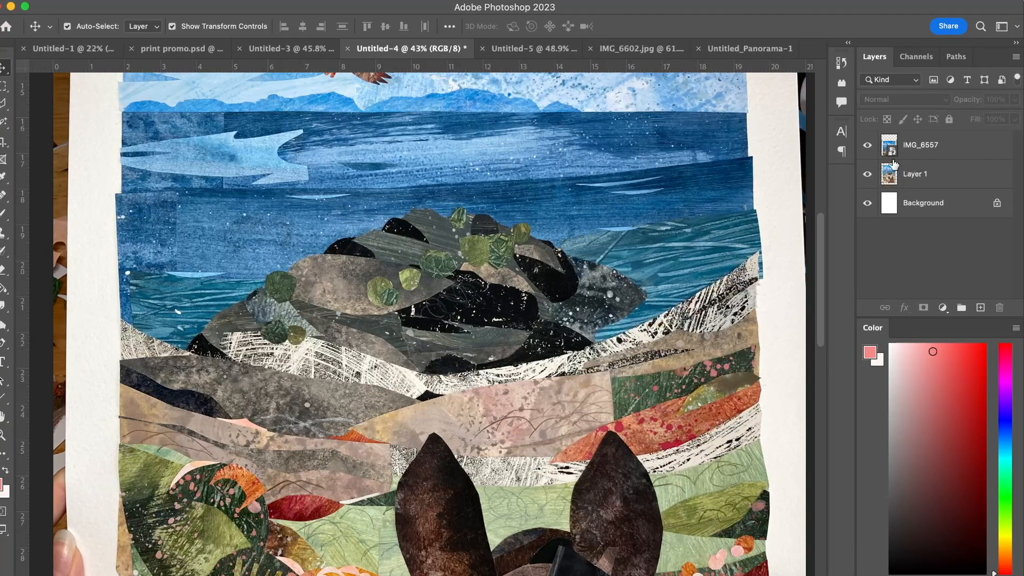
pyautogui.click(893, 160)
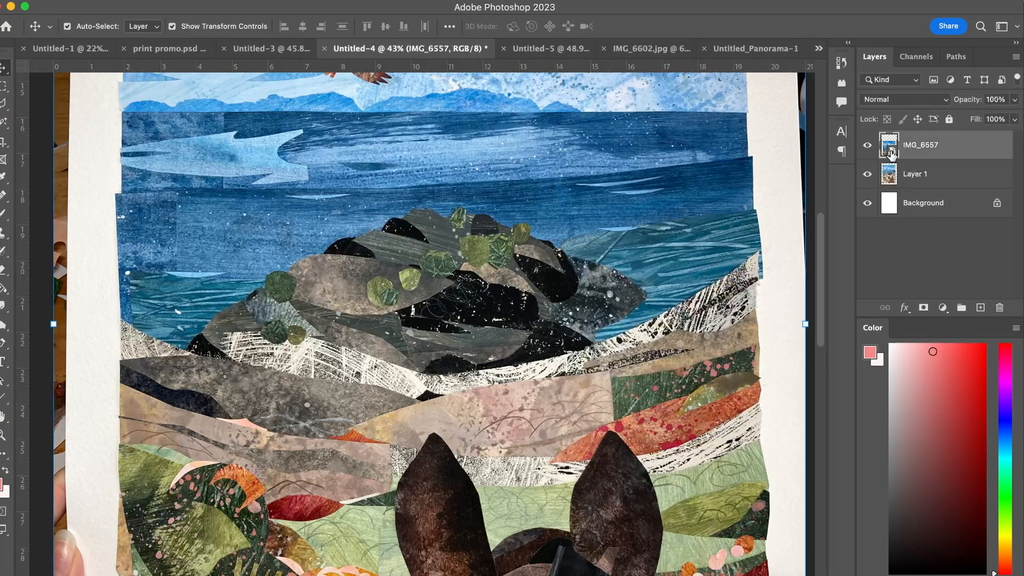
# Scale the placed photo to 14.54%, shift it toward the middle of the page, and commit the transform.
pyautogui.press('super+0')
pyautogui.scroll(-5, 302, 356)
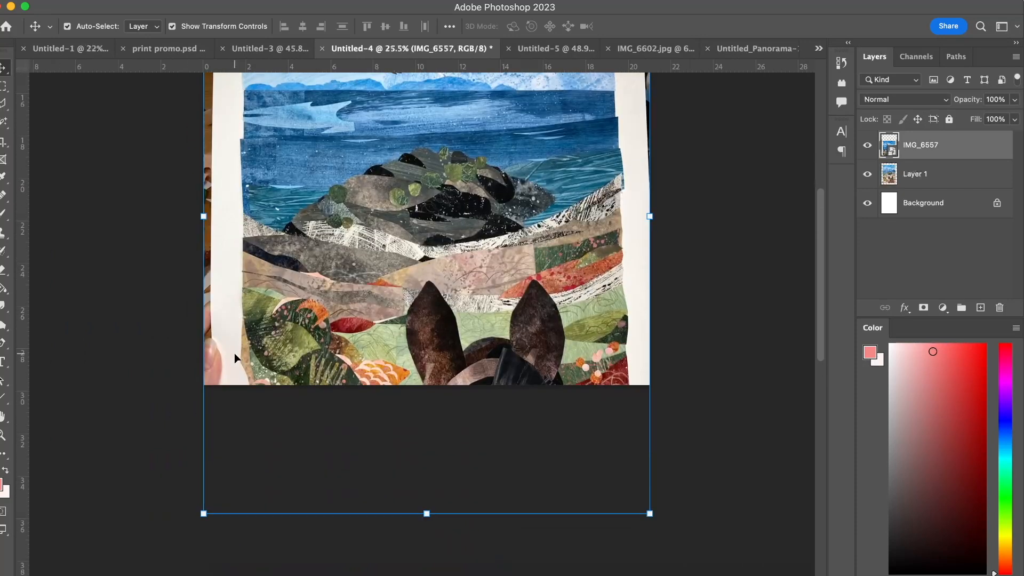
pyautogui.moveTo(213, 491); pyautogui.dragTo(268, 293)
pyautogui.scroll(5, 440, 201)
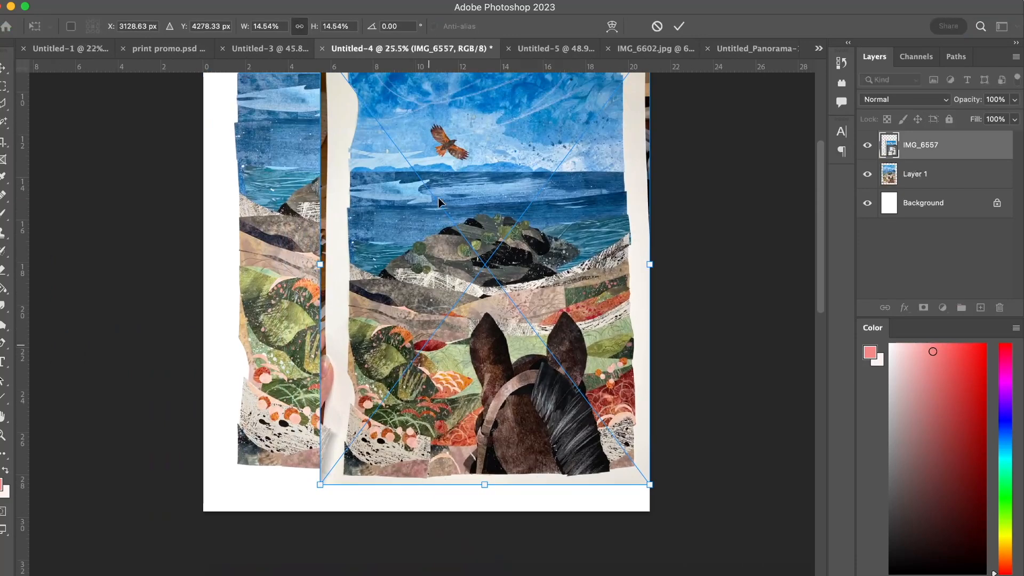
pyautogui.moveTo(463, 197); pyautogui.dragTo(424, 204)
pyautogui.press('Return')
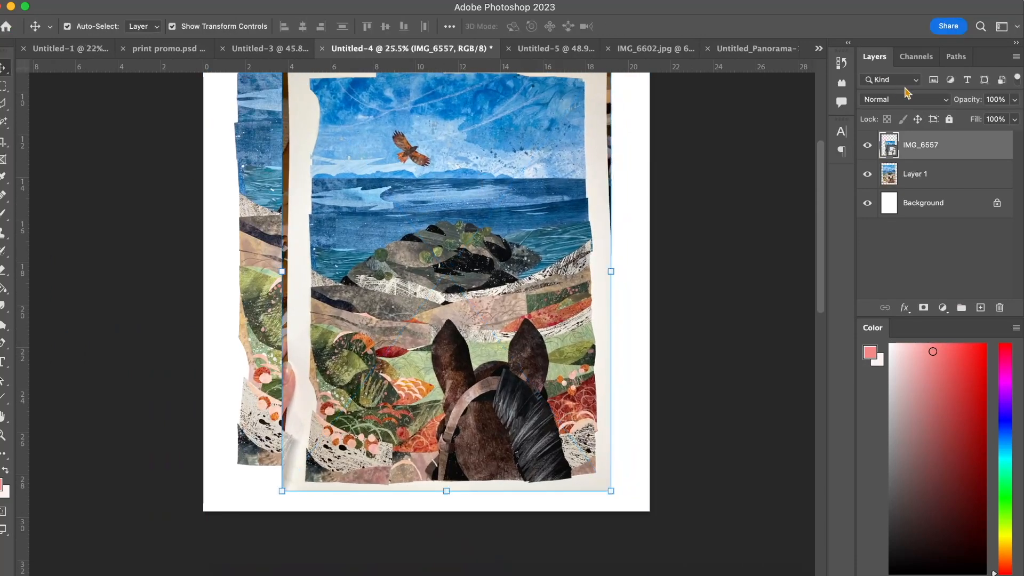
# Hide Layer 1 and apply Levels to the placed photo with a white input of 196 and slightly darkened midtones.
pyautogui.click(868, 174)
pyautogui.scroll(2, 513, 246)
pyautogui.press('super+l')
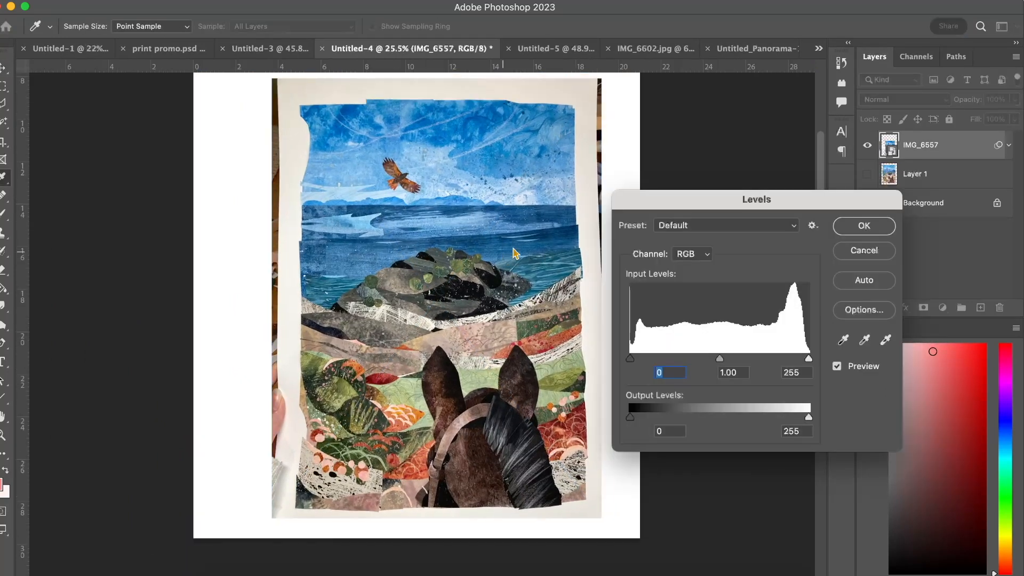
pyautogui.moveTo(808, 359); pyautogui.dragTo(769, 361)
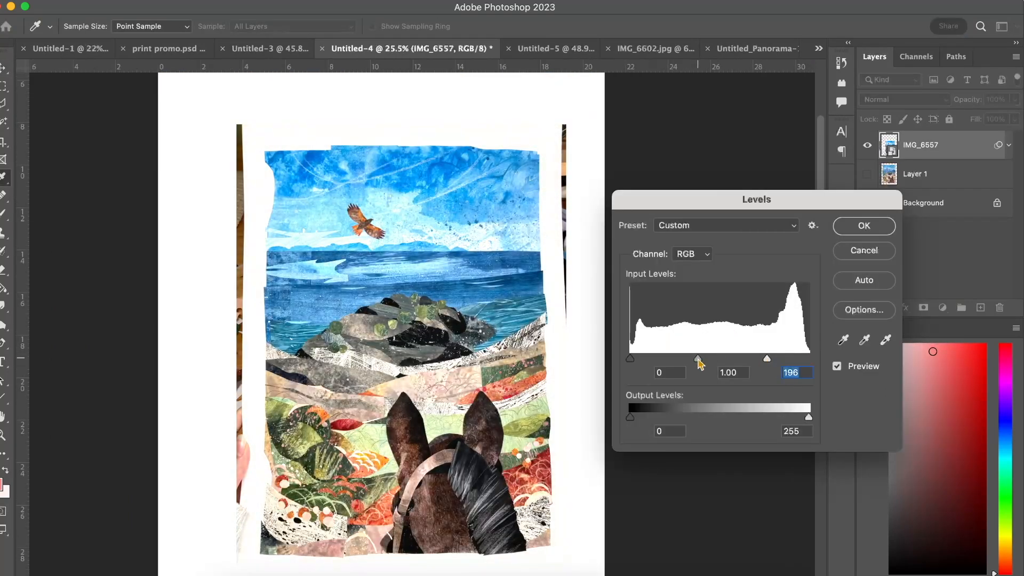
pyautogui.moveTo(698, 359); pyautogui.dragTo(710, 360)
pyautogui.click(865, 227)
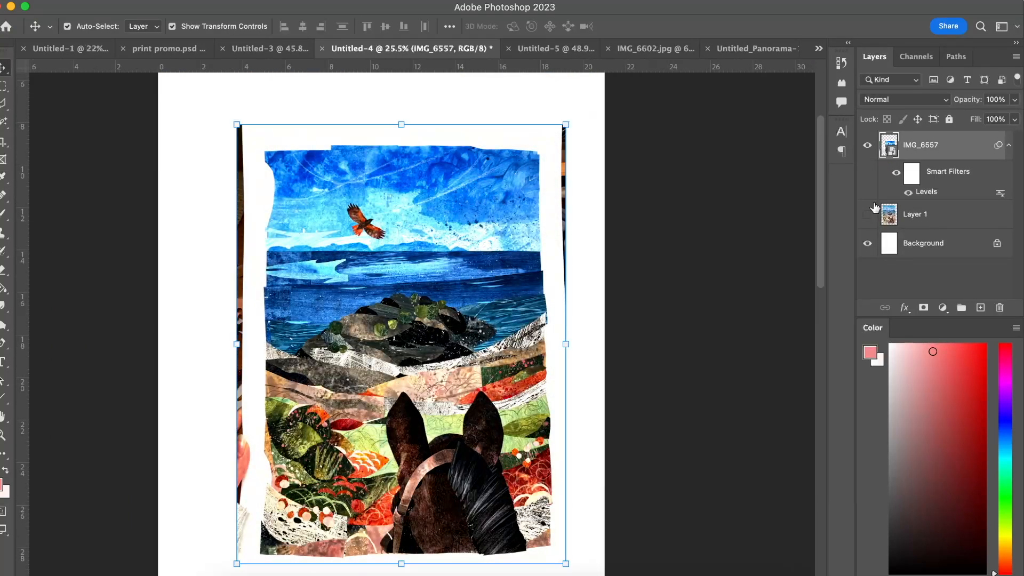
# Toggle the photo's smart filters off and on repeatedly to compare it with and without the Levels adjustment.
pyautogui.click(898, 174)
pyautogui.click(897, 175)
pyautogui.click(897, 174)
pyautogui.click(897, 175)
pyautogui.click(898, 175)
pyautogui.click(897, 175)
pyautogui.click(898, 175)
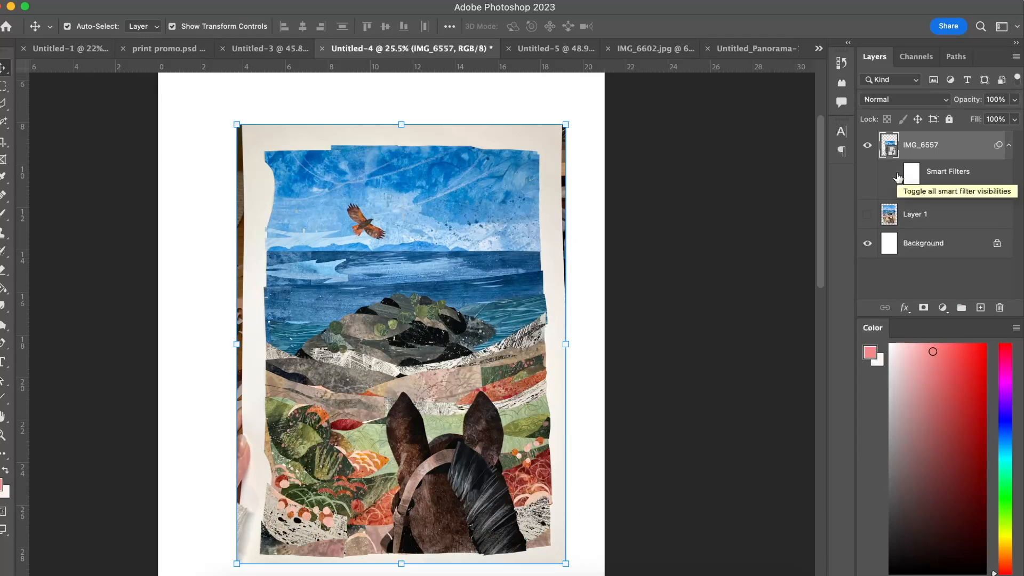
# Try deleting the placed photo layer and showing Layer 1, and undo both changes.
pyautogui.press('Delete')
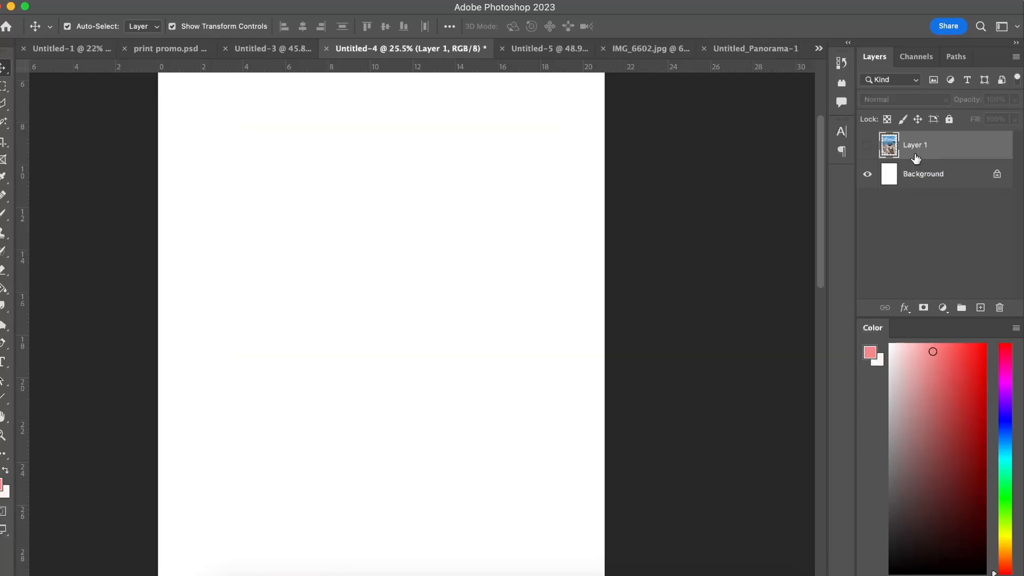
pyautogui.click(867, 145)
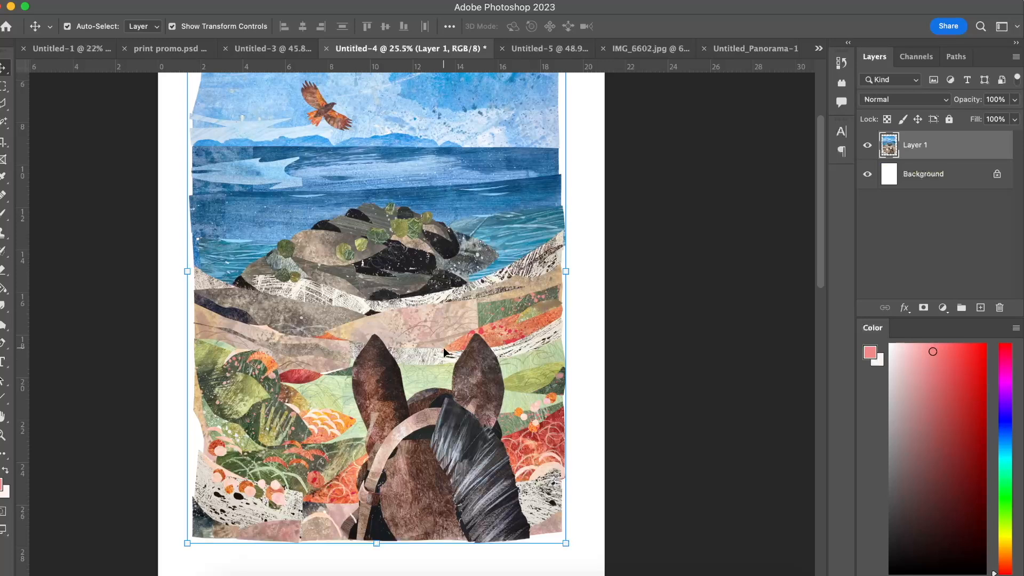
pyautogui.press('super+z')
pyautogui.press('super+z')
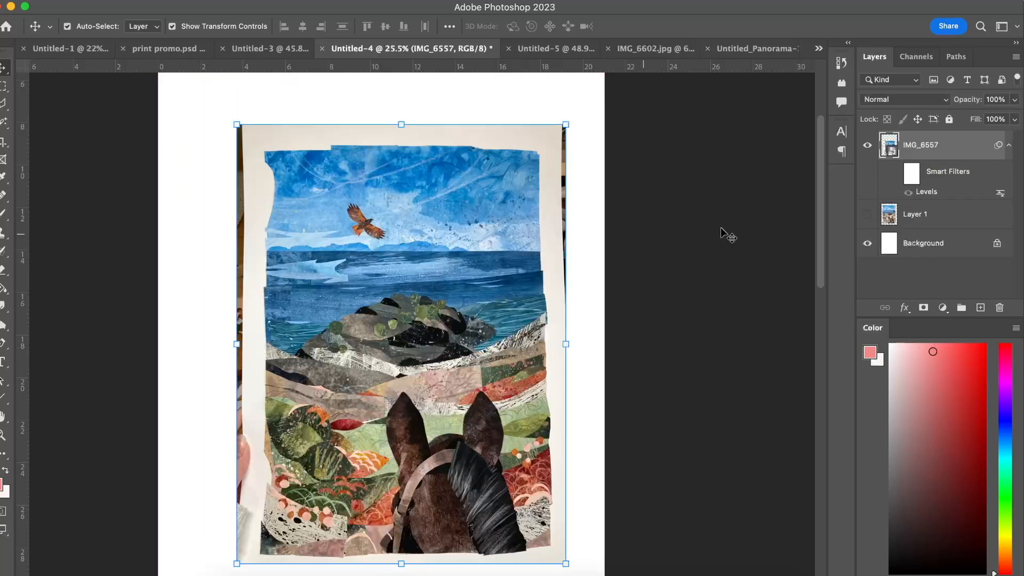
# Toggle the visibility of the Levels entry under the photo's smart filters to inspect its editable effect.
pyautogui.scroll(-3, 305, 243)
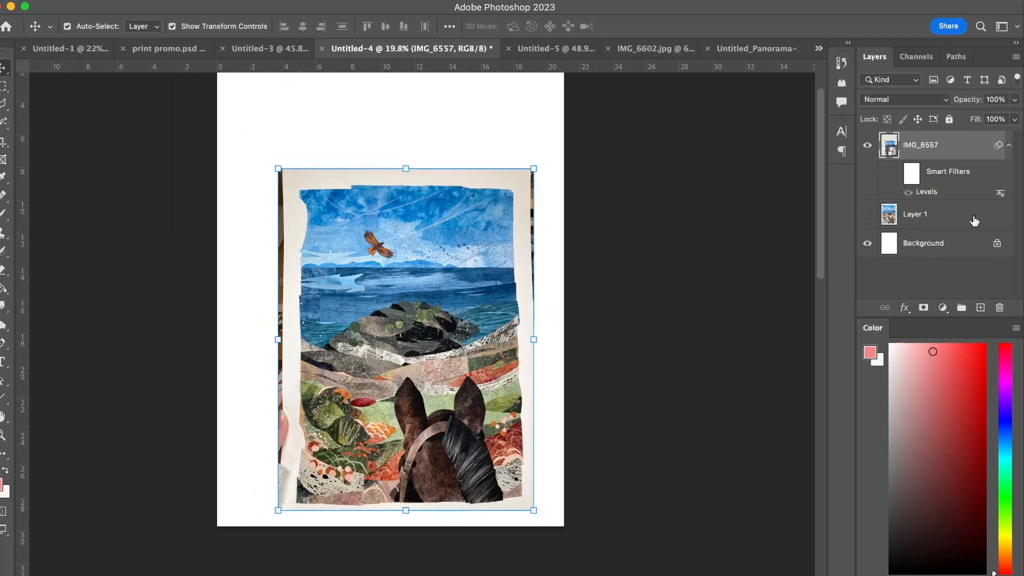
pyautogui.click(909, 192)
pyautogui.click(909, 192)
pyautogui.scroll(3, 373, 265)
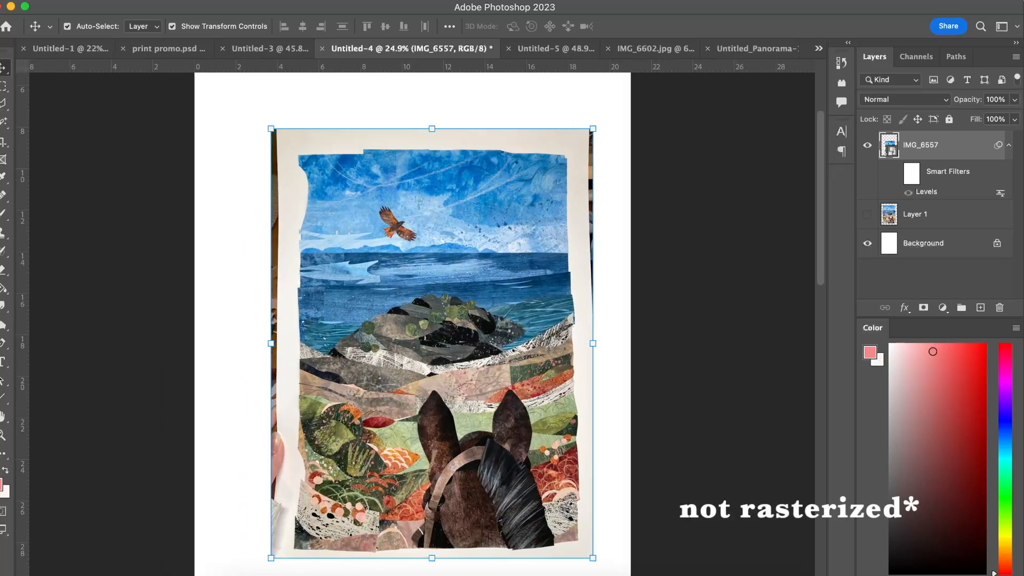
# Check which image adjustments are available for the unrasterized photo and move the photo slightly up and left on the page.
pyautogui.click(154, 0)
pyautogui.moveTo(172, 32)
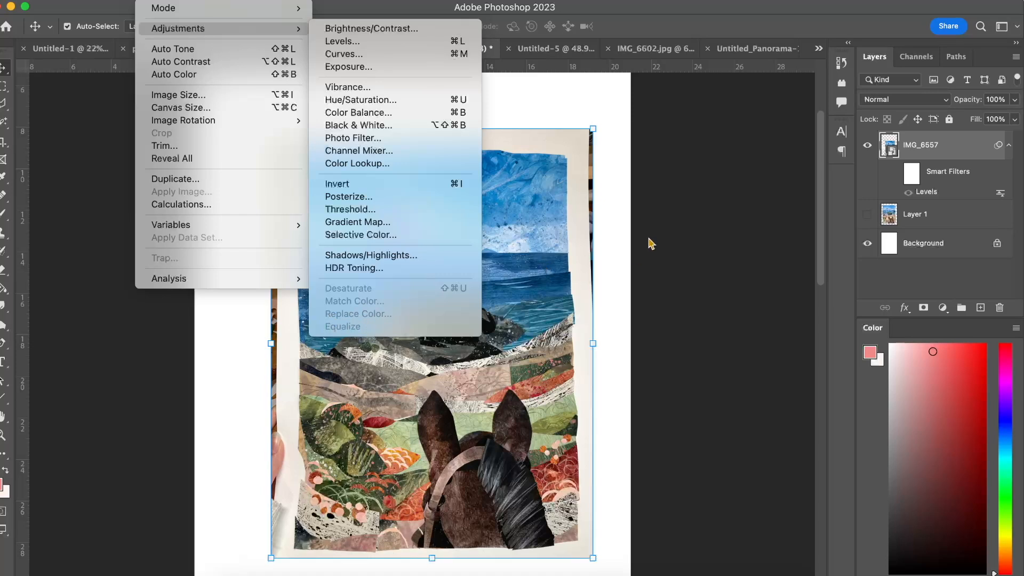
pyautogui.click(703, 226)
pyautogui.moveTo(482, 230); pyautogui.dragTo(462, 201)
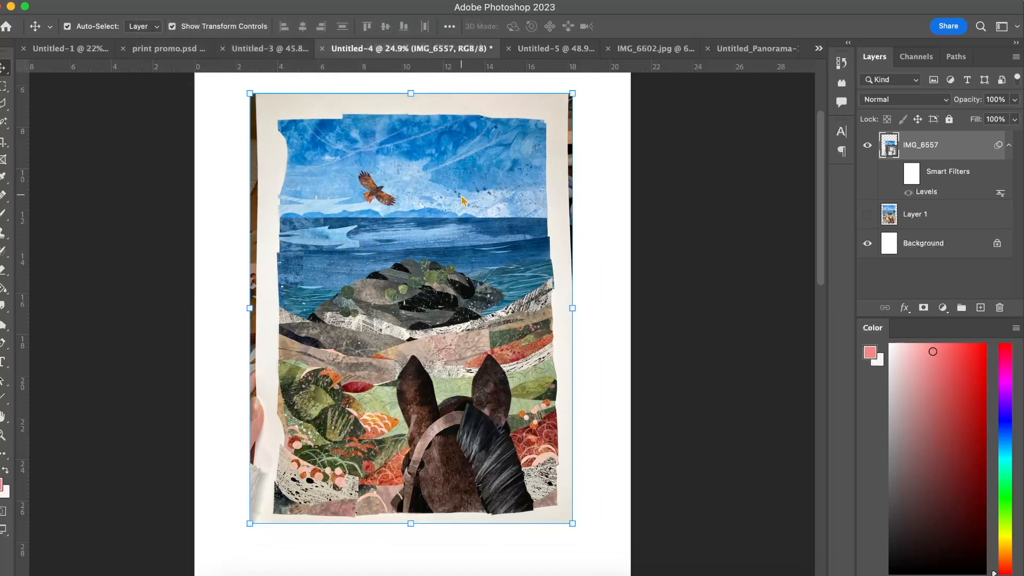
# Rasterize the IMG_6557 layer and check whether Replace Color is available among its image adjustments.
pyautogui.rightClick(914, 153)
pyautogui.scroll(-5, 819, 437)
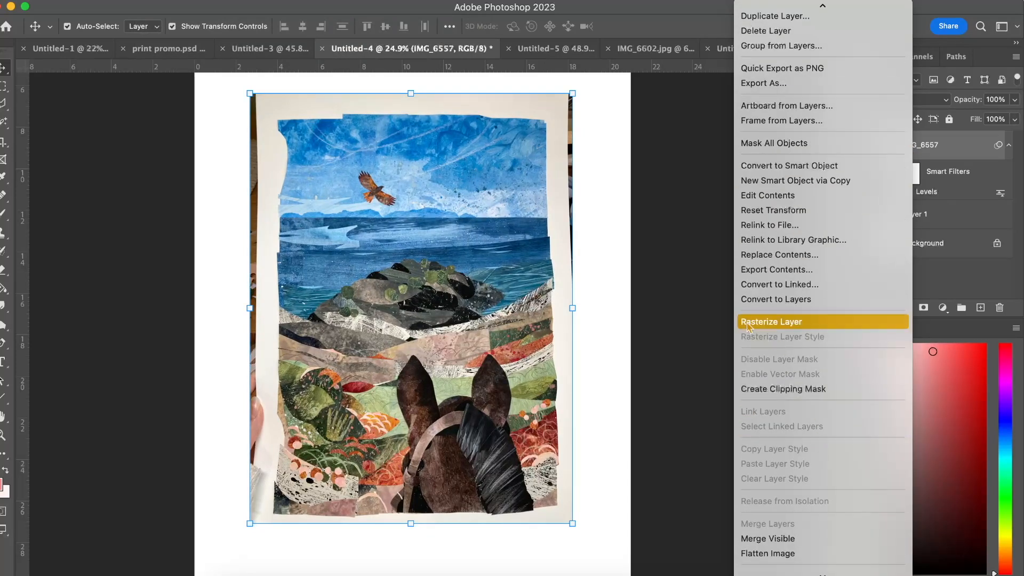
pyautogui.click(749, 324)
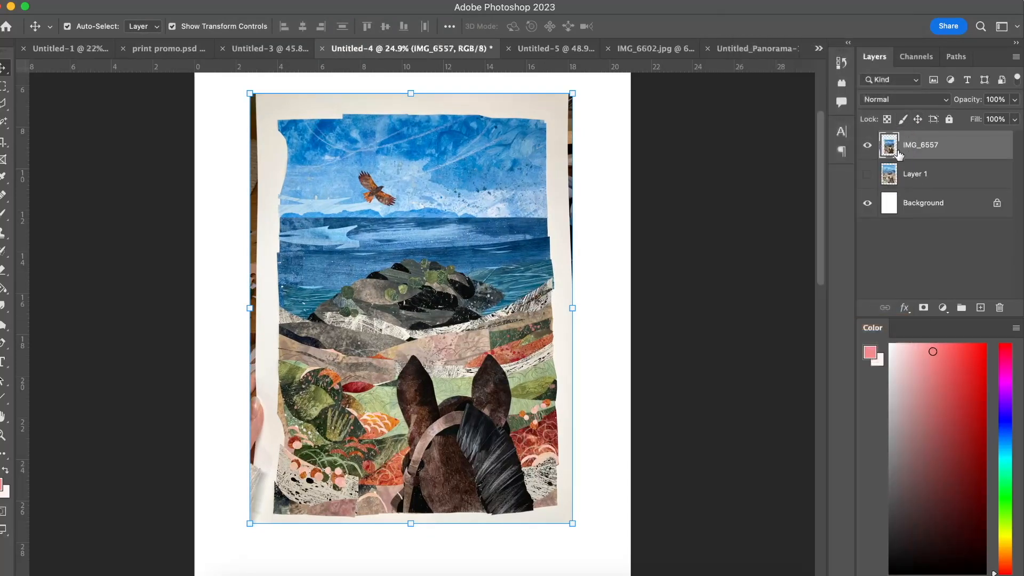
pyautogui.click(152, 0)
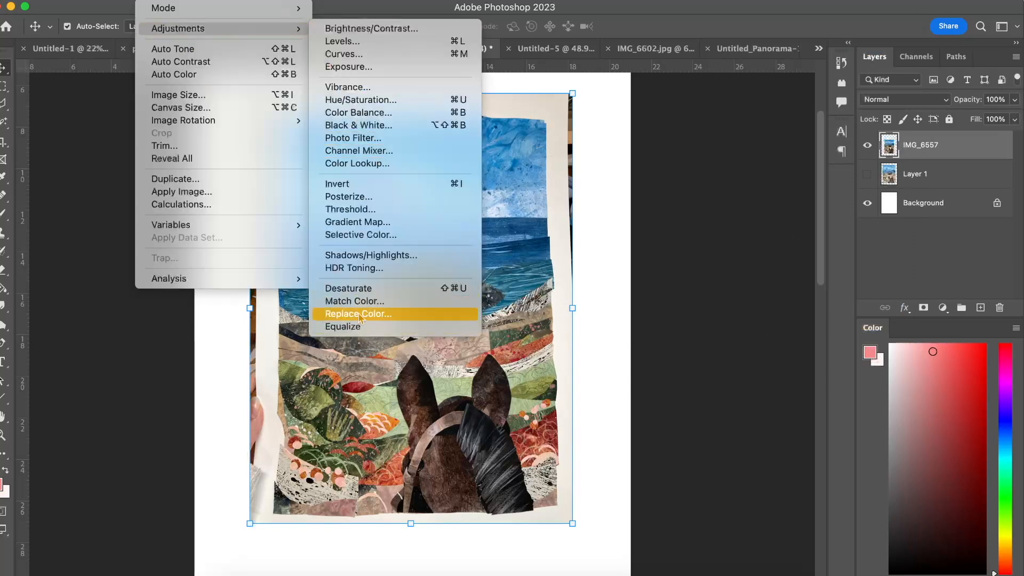
pyautogui.click(710, 211)
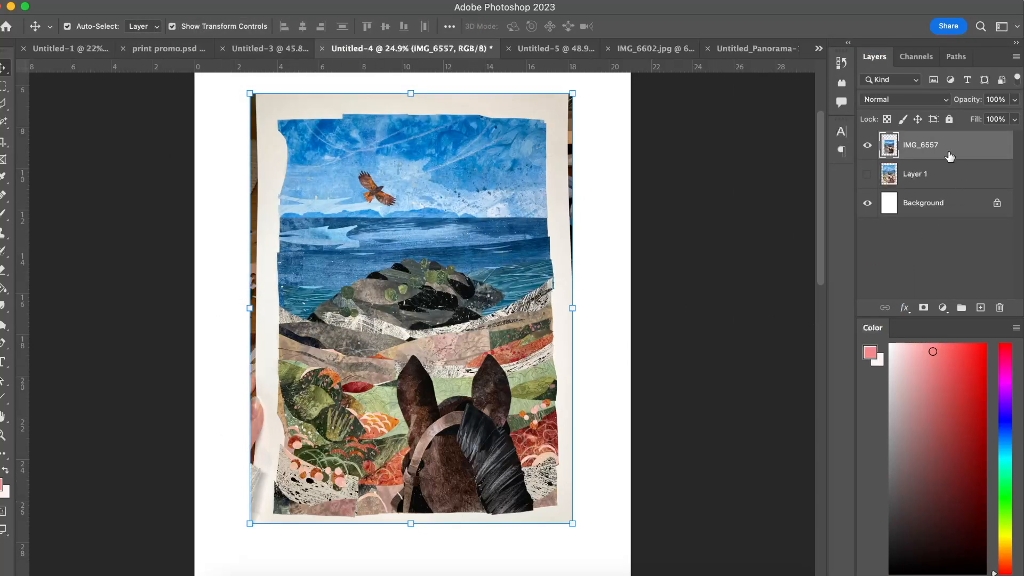
# Delete the IMG_6557 photo layer and show the collage on Layer 1 again.
pyautogui.press('Delete')
pyautogui.click(867, 145)
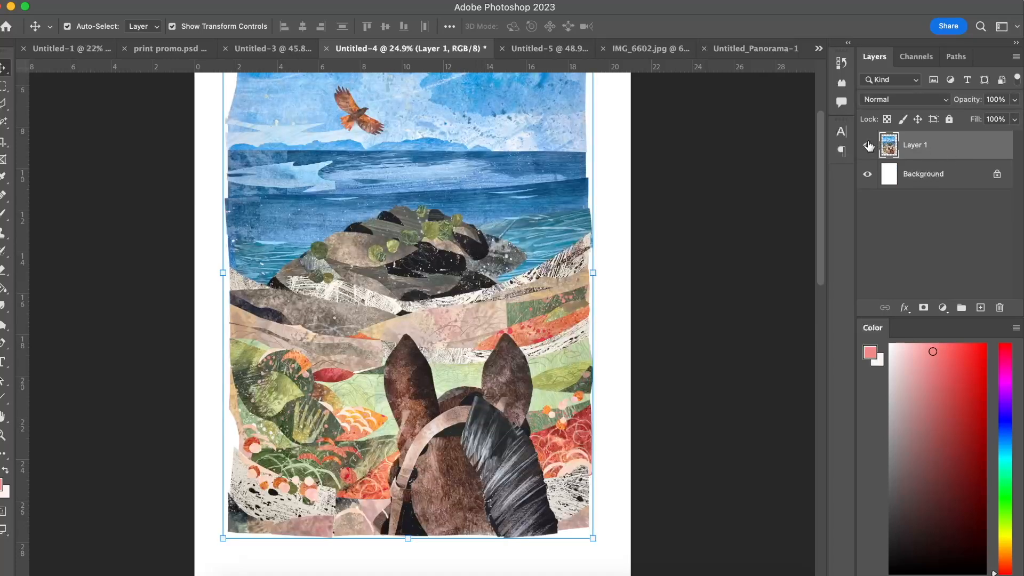
pyautogui.scroll(2, 496, 215)
pyautogui.scroll(-2, 496, 215)
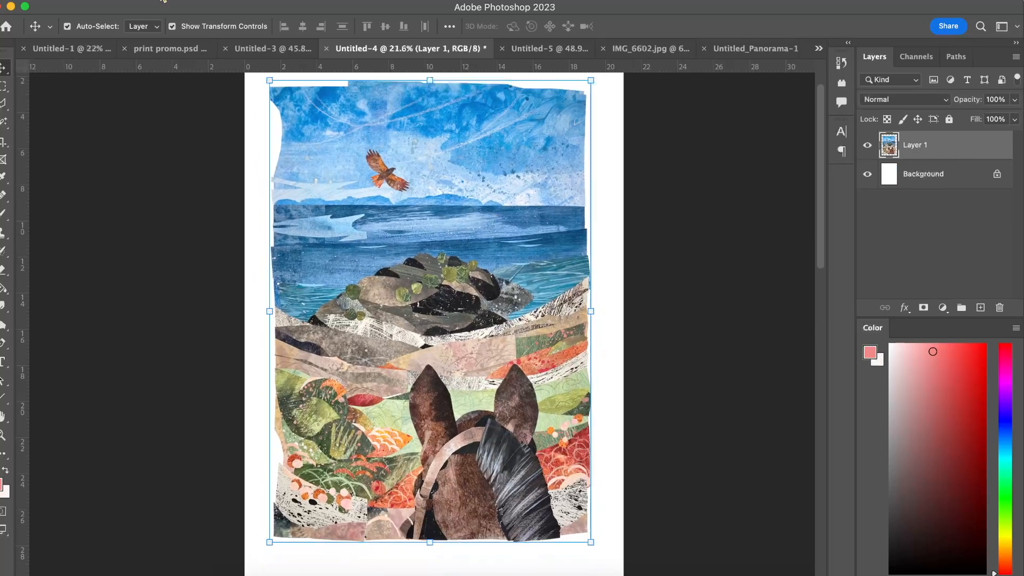
pyautogui.click(163, 1)
pyautogui.moveTo(211, 123)
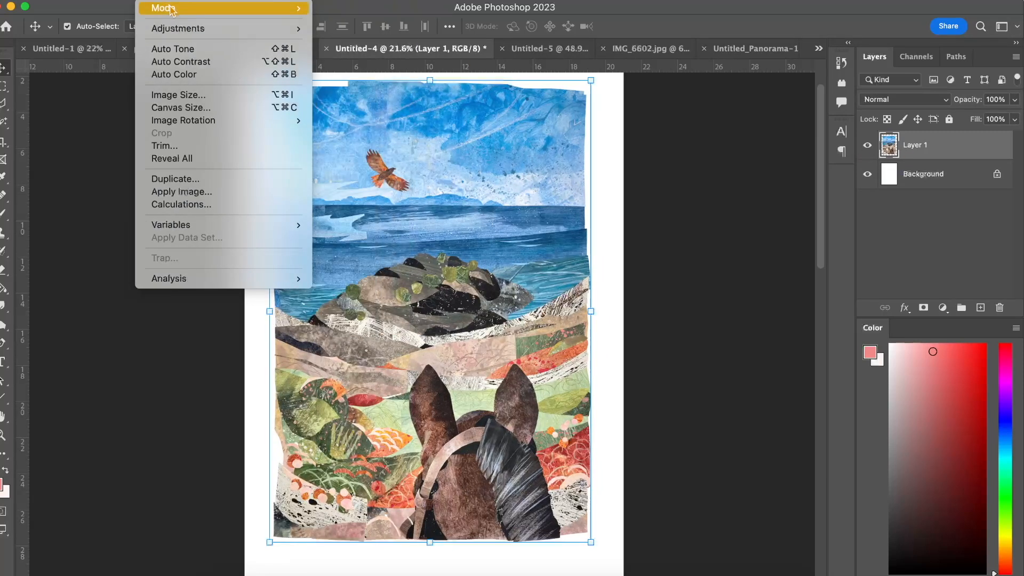
pyautogui.moveTo(181, 29)
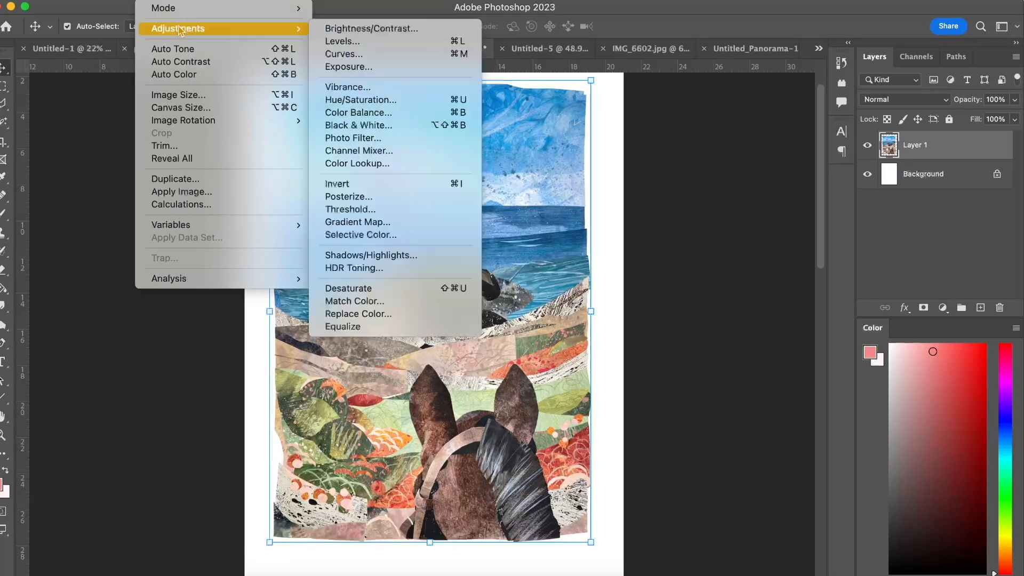
pyautogui.click(346, 315)
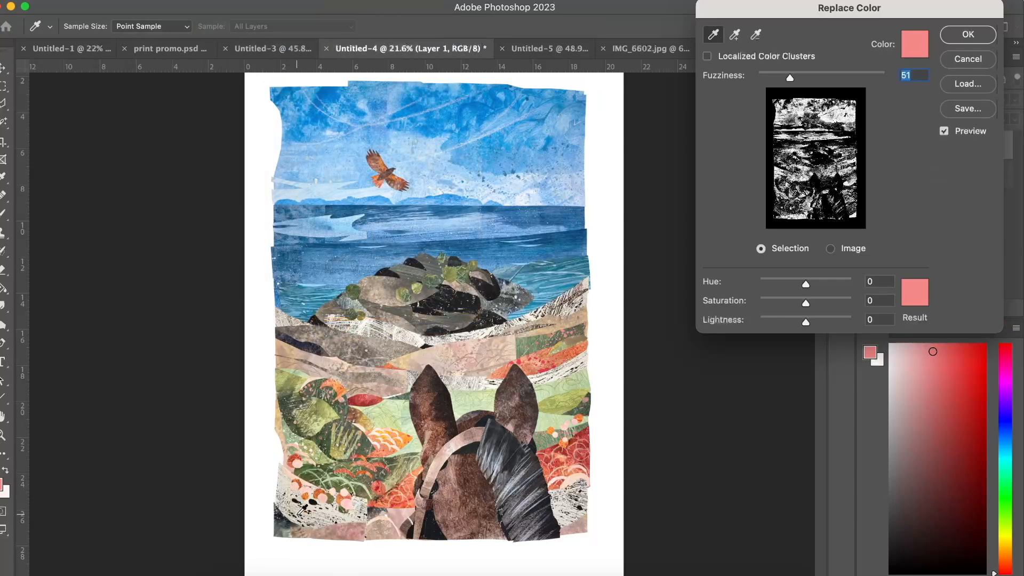
pyautogui.click(969, 57)
# Replace the cream colour sampled from the speckled paper left of the horse on Layer 1, with Saturation +25 and Lightness +45.
pyautogui.scroll(5, 403, 338)
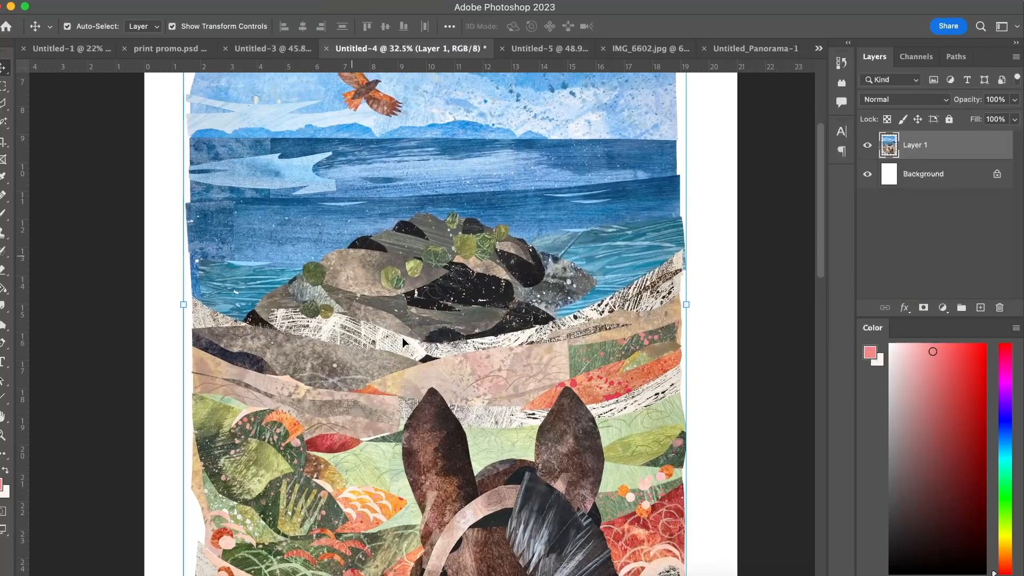
pyautogui.scroll(3, 402, 338)
pyautogui.click(152, 1)
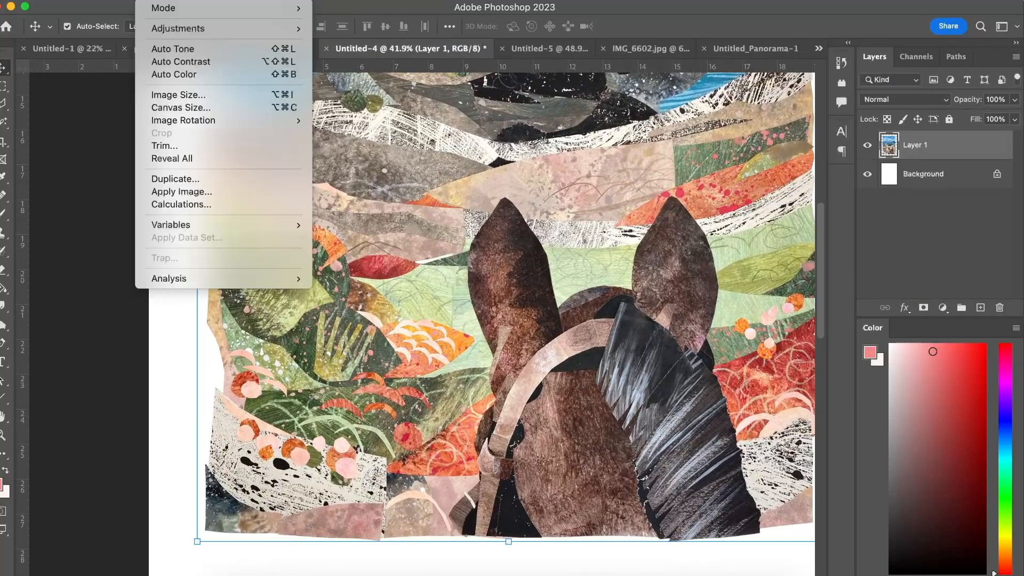
pyautogui.moveTo(179, 33)
pyautogui.click(368, 313)
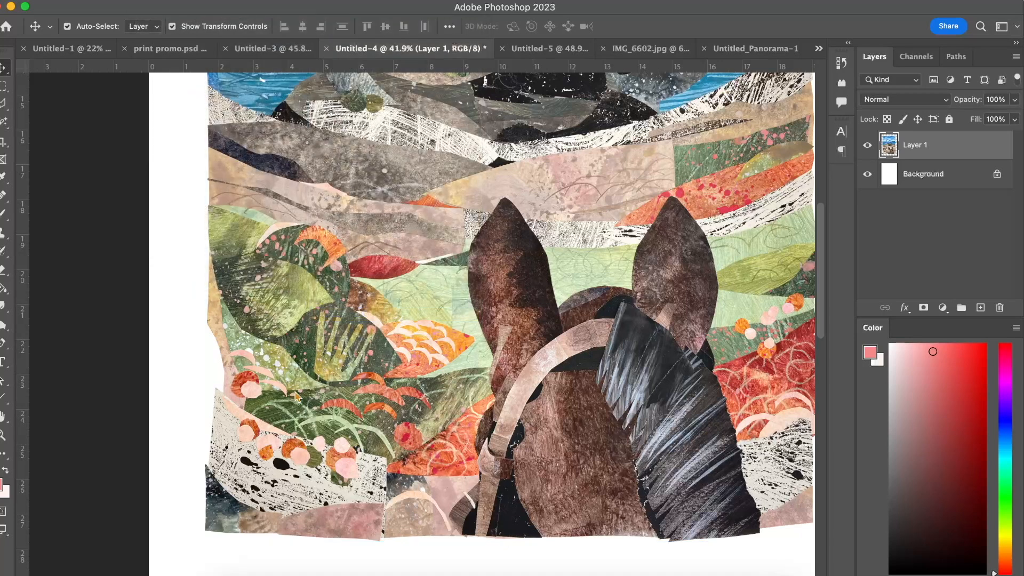
pyautogui.click(276, 473)
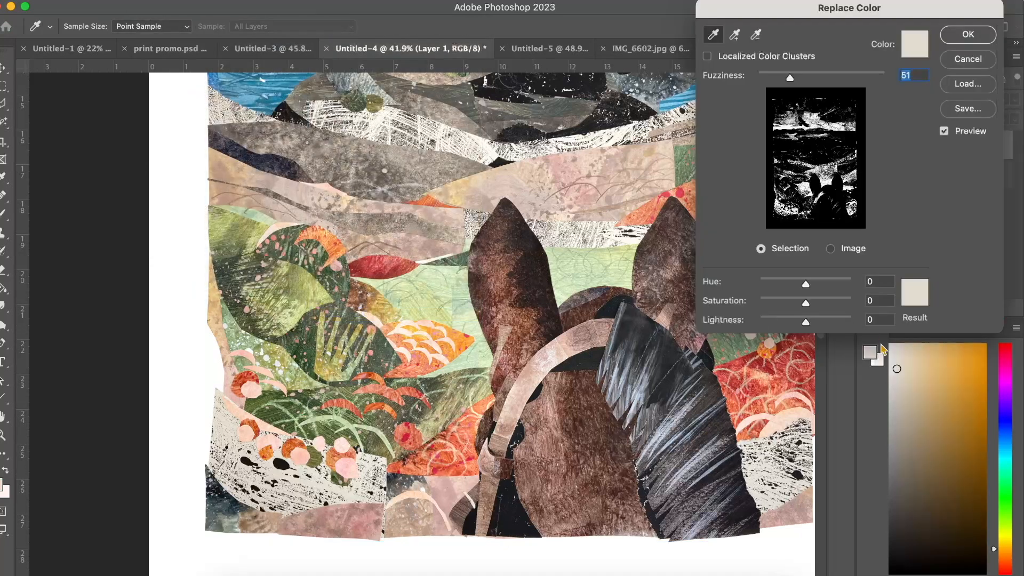
pyautogui.click(818, 319)
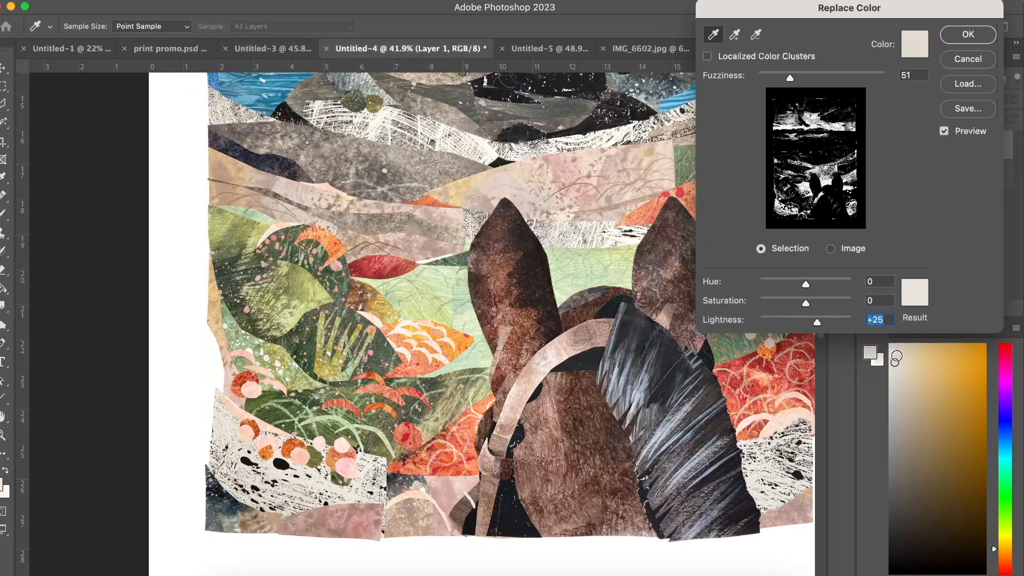
pyautogui.click(813, 299)
pyautogui.moveTo(819, 320); pyautogui.dragTo(824, 321)
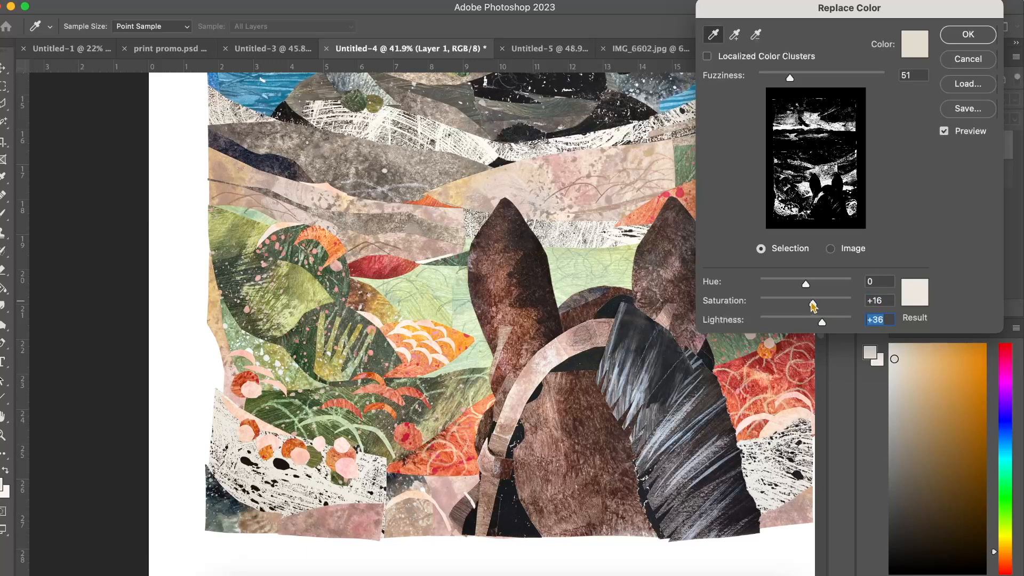
pyautogui.moveTo(814, 305); pyautogui.dragTo(825, 323)
pyautogui.click(950, 37)
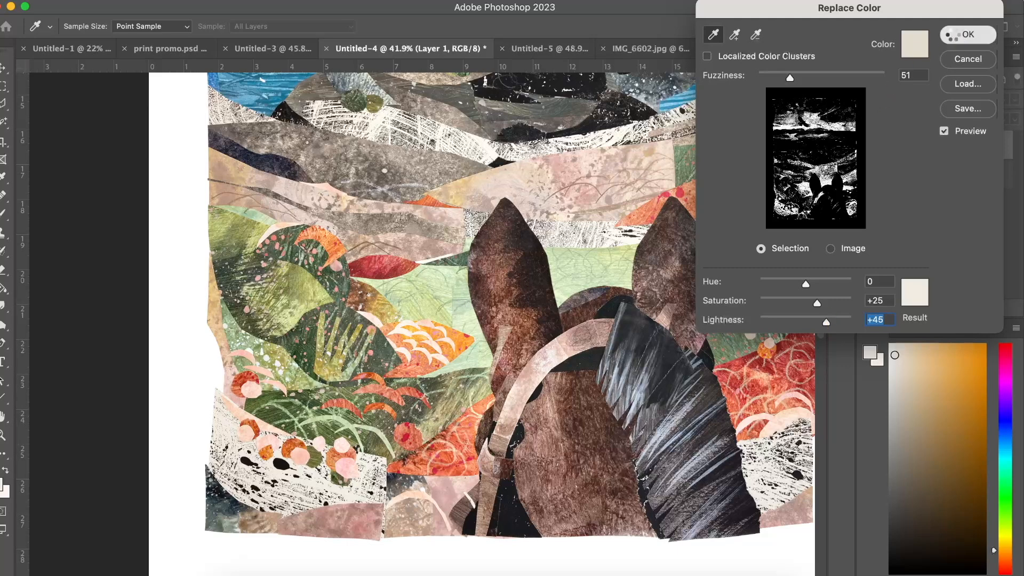
# Examine the pale paper areas across the collage at several magnifications to judge the recolouring.
pyautogui.hscroll(3, 494, 243)
pyautogui.scroll(-4, 494, 243)
pyautogui.scroll(-2, 494, 242)
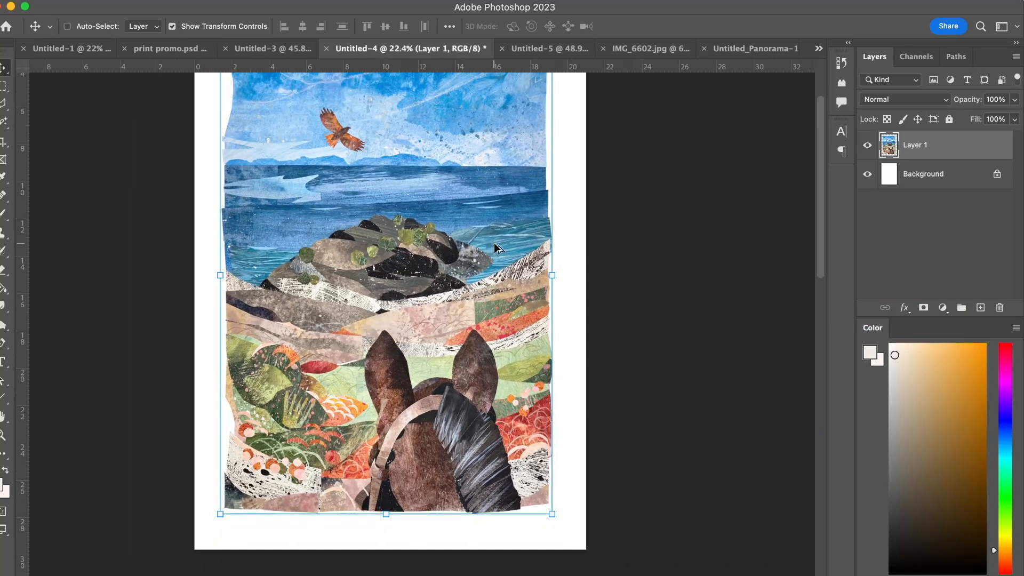
pyautogui.scroll(3, 430, 281)
pyautogui.scroll(-1, 430, 282)
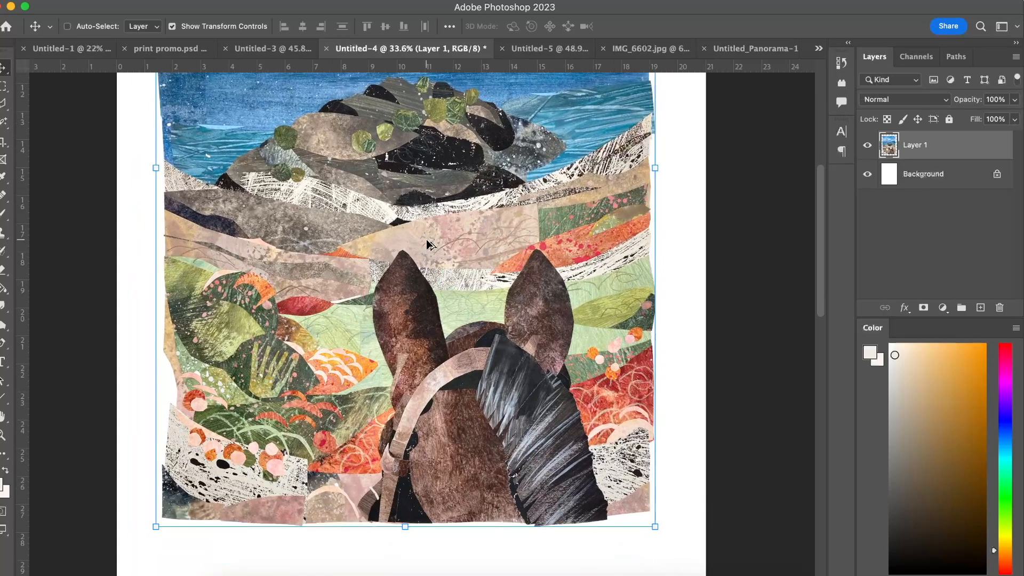
pyautogui.scroll(3, 348, 274)
pyautogui.scroll(-5, 348, 273)
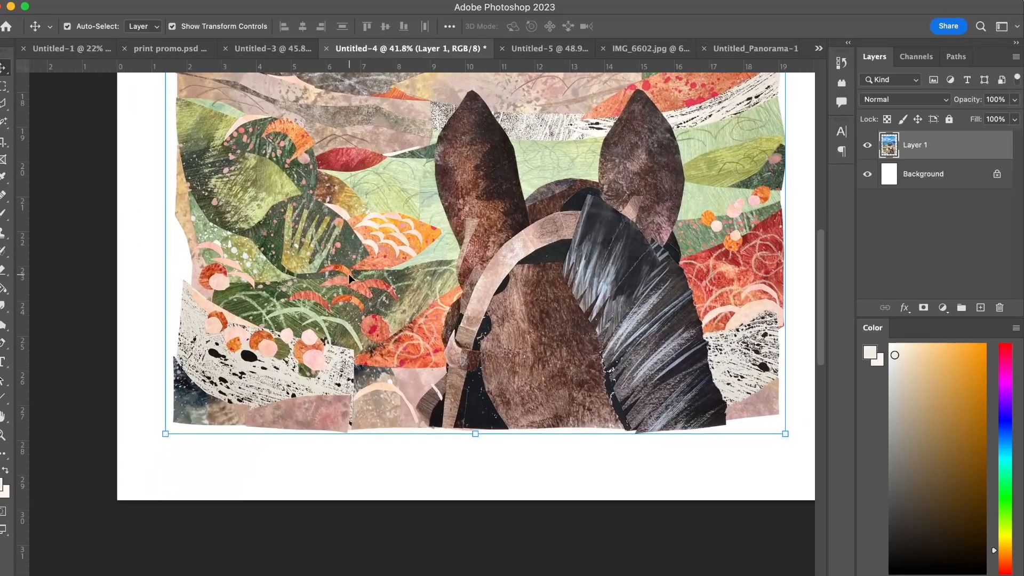
pyautogui.scroll(2, 348, 274)
# Select the black-speckled cream paper in the collage's lower-left corner with the Polygonal Lasso, including the surrounding edge of the page.
pyautogui.press('l')
pyautogui.scroll(2, 348, 274)
pyautogui.scroll(5, 350, 276)
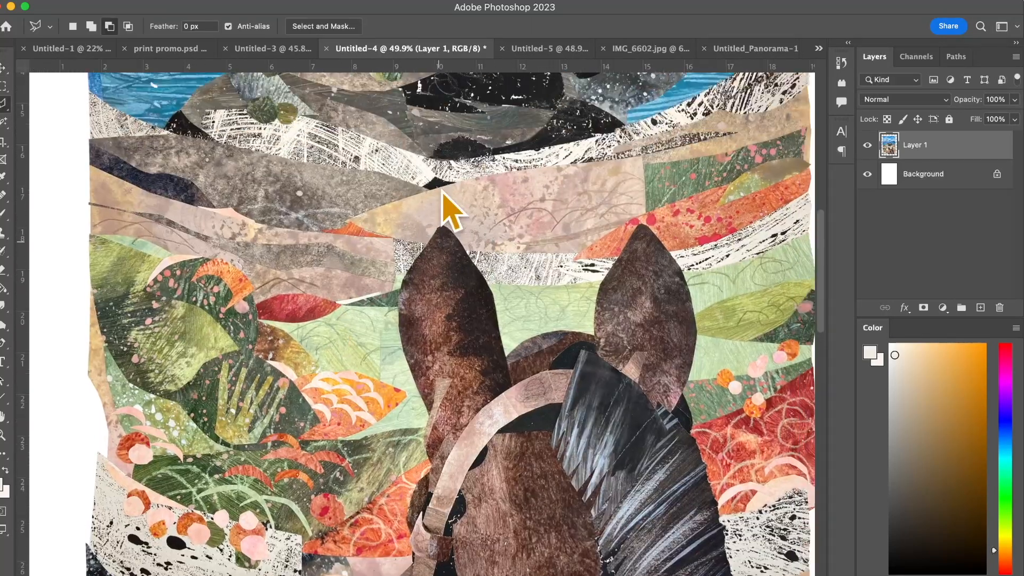
pyautogui.scroll(-5, 293, 304)
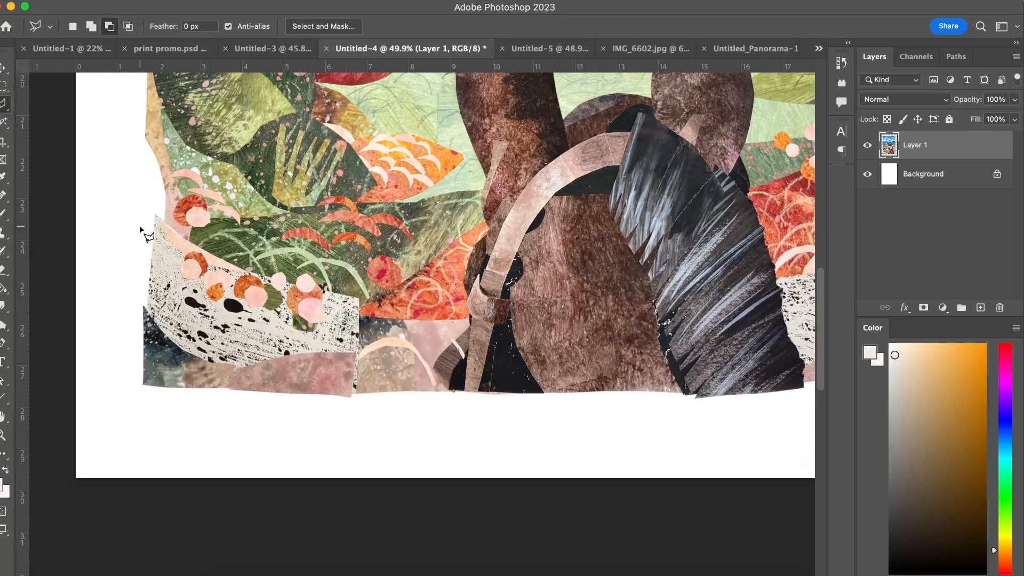
pyautogui.scroll(1, 150, 237)
pyautogui.click(395, 327)
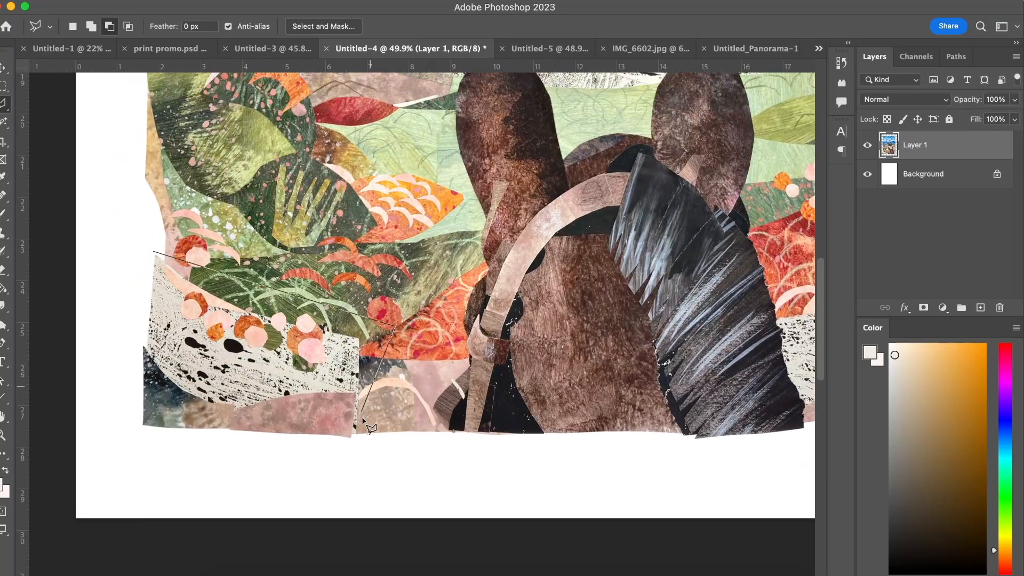
pyautogui.click(358, 440)
pyautogui.click(126, 458)
pyautogui.doubleClick(105, 240)
# Apply Replace Color to the selected corner, sampling its off-white paper and setting Saturation to +21 and Lightness to +33.
pyautogui.click(152, 0)
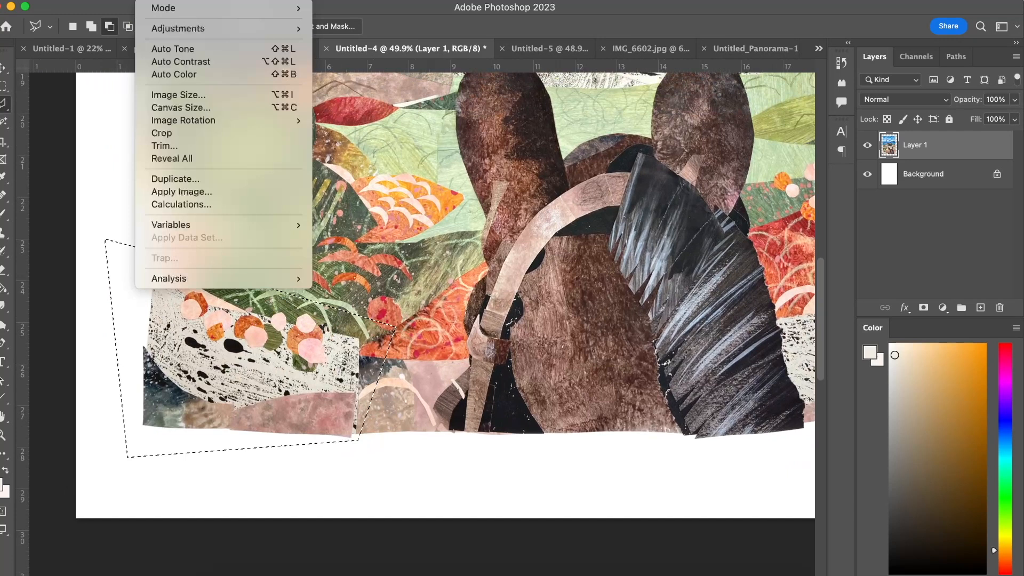
pyautogui.moveTo(181, 28)
pyautogui.click(358, 314)
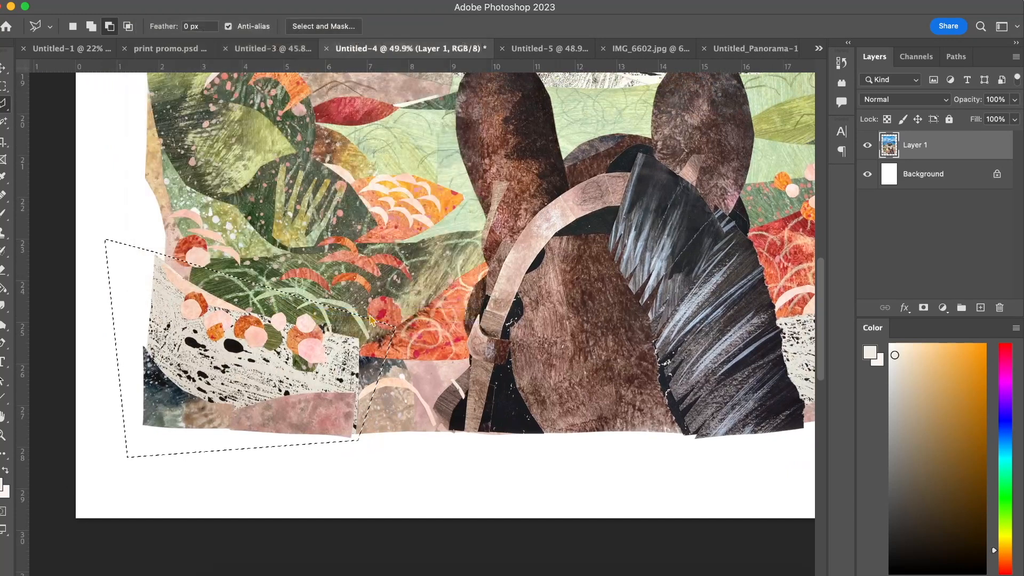
pyautogui.click(268, 364)
pyautogui.moveTo(806, 322); pyautogui.dragTo(820, 303)
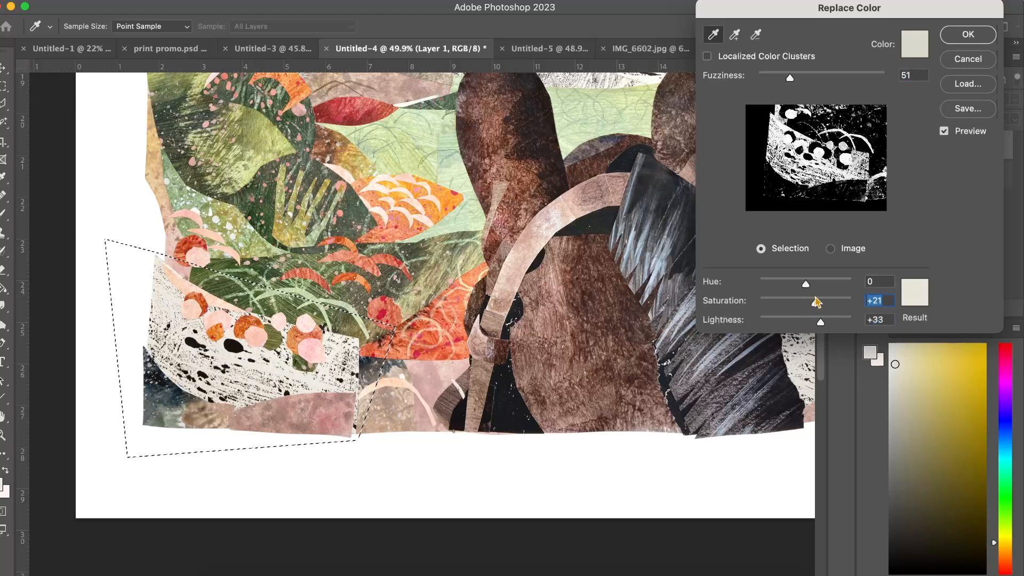
pyautogui.click(968, 34)
# Outline the speckled cream paper right of the horse's mane, near the collage's lower-right corner, with the Polygonal Lasso.
pyautogui.scroll(-4, 639, 235)
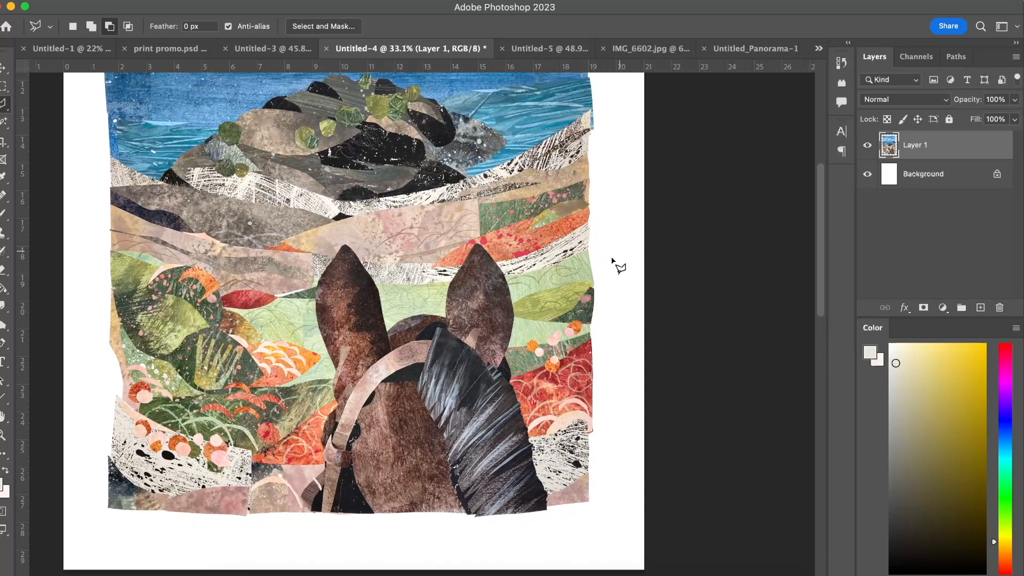
pyautogui.scroll(-3, 507, 334)
pyautogui.scroll(2, 507, 334)
pyautogui.hscroll(3, 507, 334)
pyautogui.scroll(1, 514, 344)
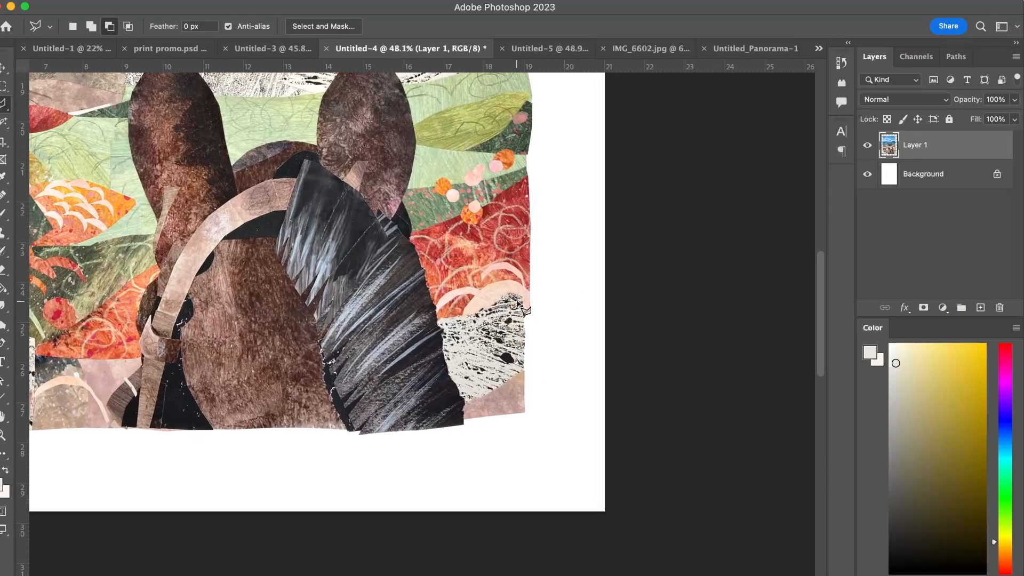
pyautogui.click(511, 292)
pyautogui.click(494, 303)
pyautogui.click(474, 312)
pyautogui.click(434, 318)
pyautogui.click(439, 410)
pyautogui.click(490, 393)
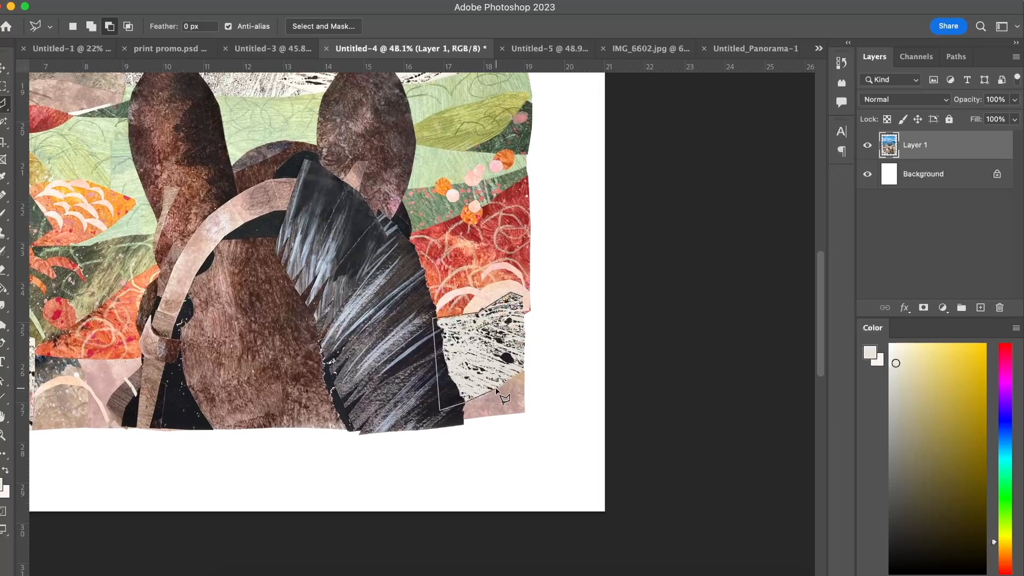
pyautogui.doubleClick(535, 364)
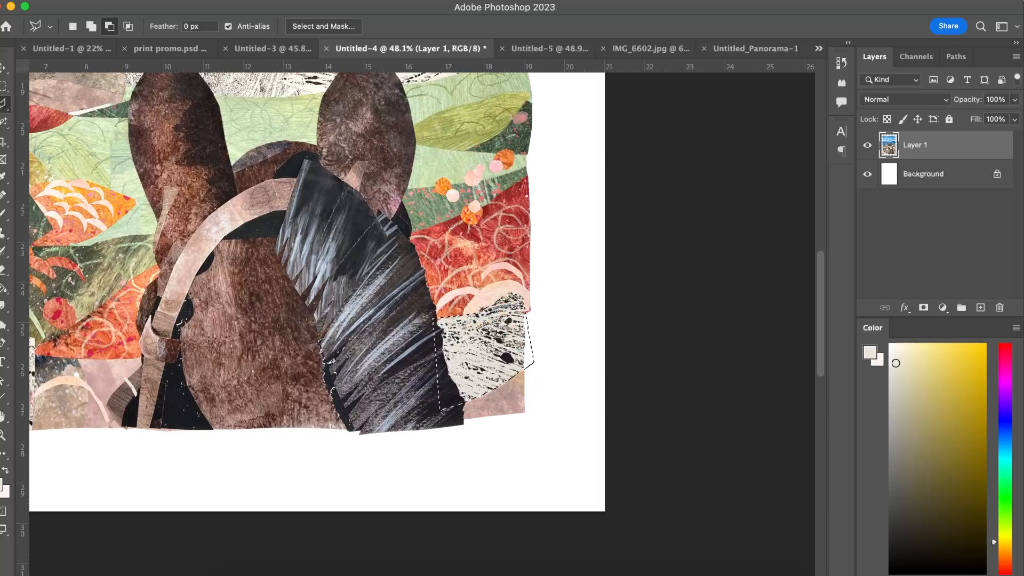
# Apply Replace Color to the selected speckled paper with Hue -12, Saturation +13 and Lightness +40.
pyautogui.click(148, 1)
pyautogui.moveTo(182, 32)
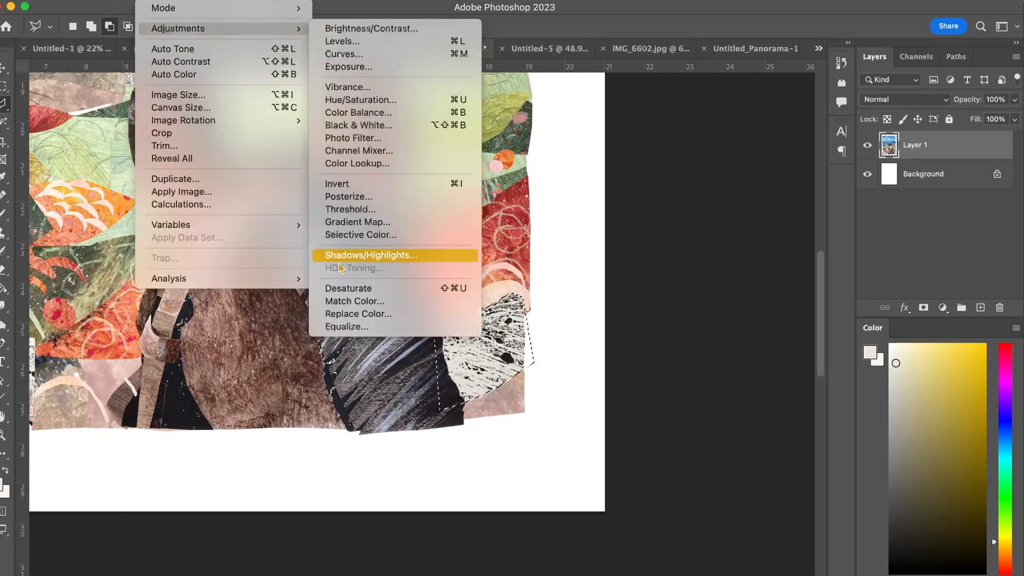
pyautogui.click(347, 314)
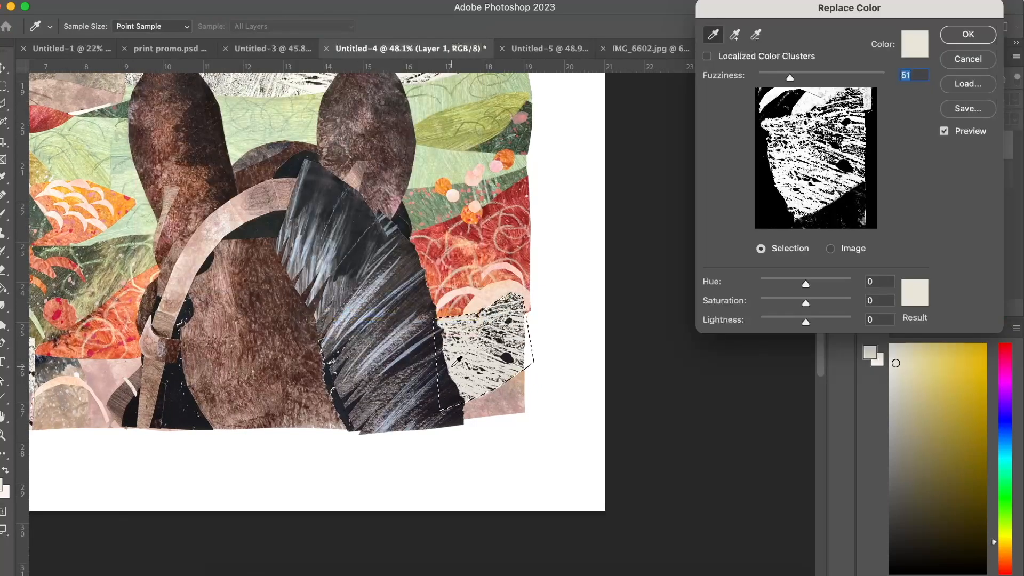
pyautogui.moveTo(806, 321); pyautogui.dragTo(819, 320)
pyautogui.click(825, 319)
pyautogui.click(812, 302)
pyautogui.moveTo(805, 285); pyautogui.dragTo(804, 286)
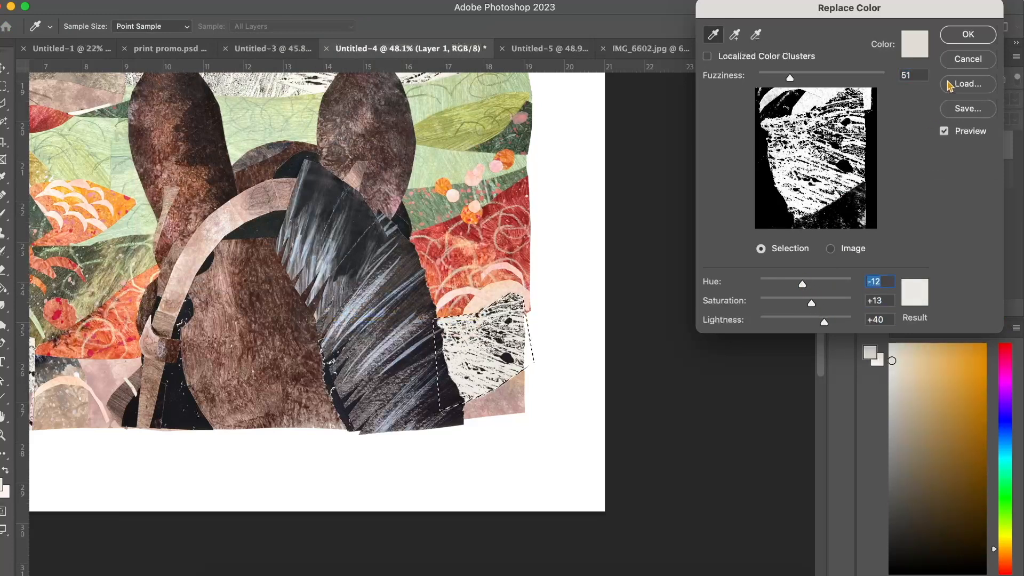
pyautogui.click(968, 33)
# Switch from the Burn tool to the Dodge tool for lightening parts of the collage around the horse.
pyautogui.scroll(-5, 533, 286)
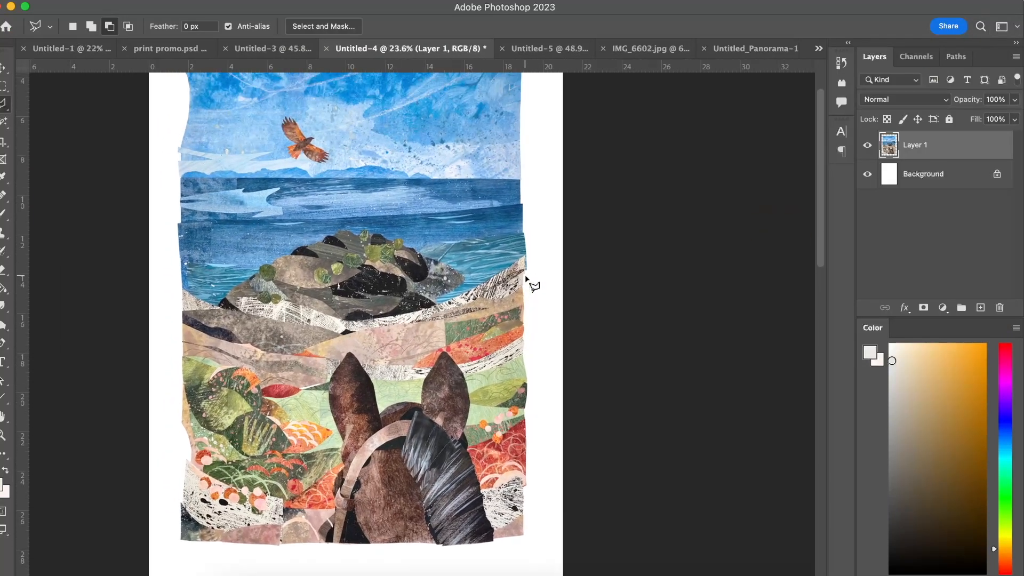
pyautogui.scroll(3, 326, 326)
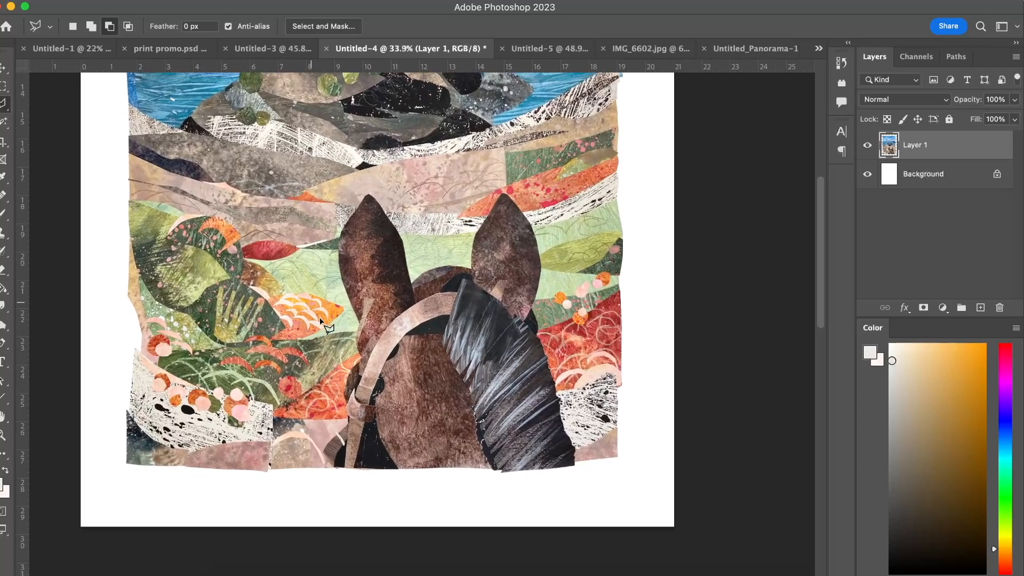
pyautogui.scroll(2, 320, 319)
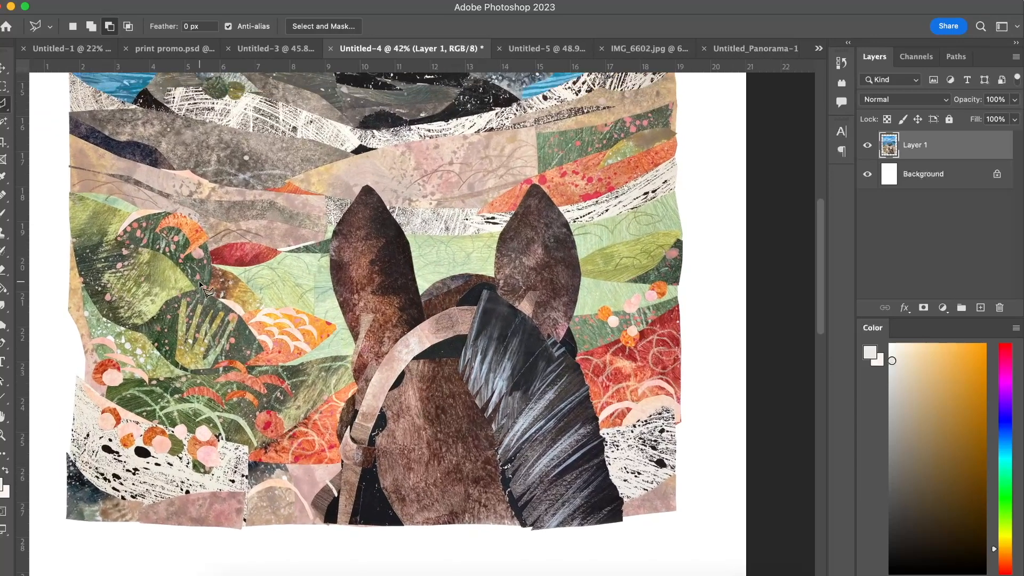
pyautogui.scroll(1, 202, 288)
pyautogui.scroll(1, 100, 260)
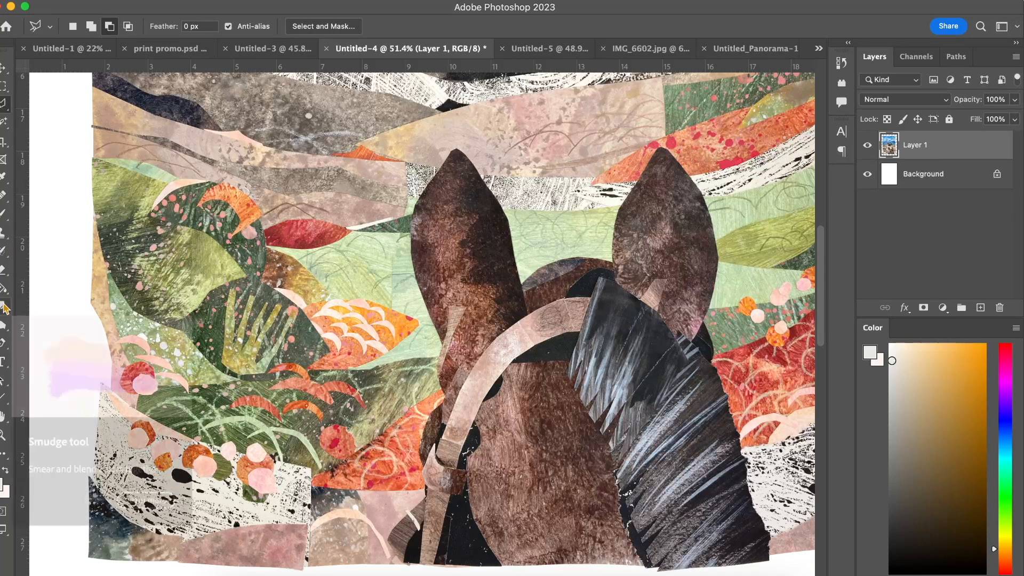
pyautogui.click(4, 327)
pyautogui.rightClick(4, 329)
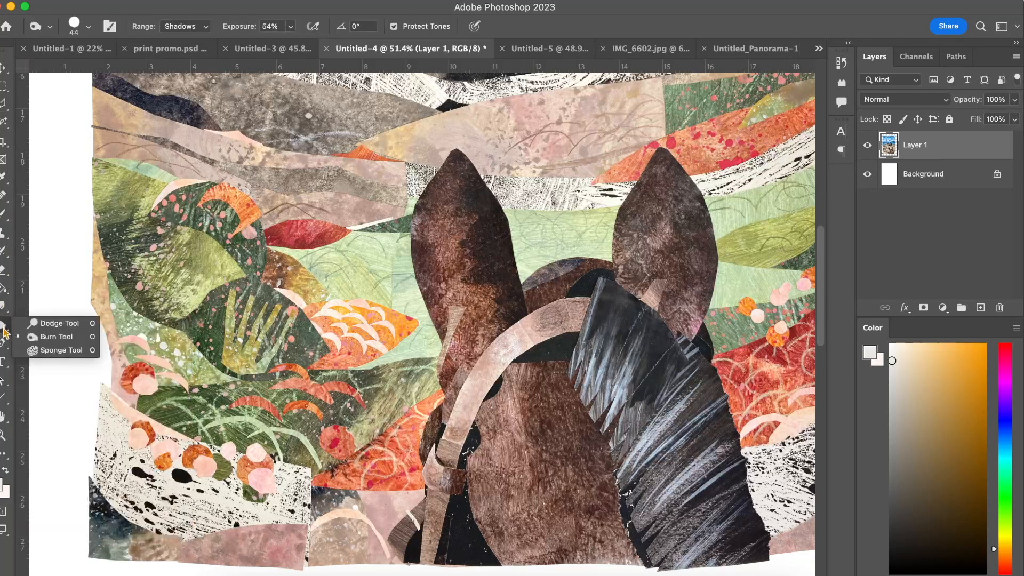
pyautogui.click(48, 326)
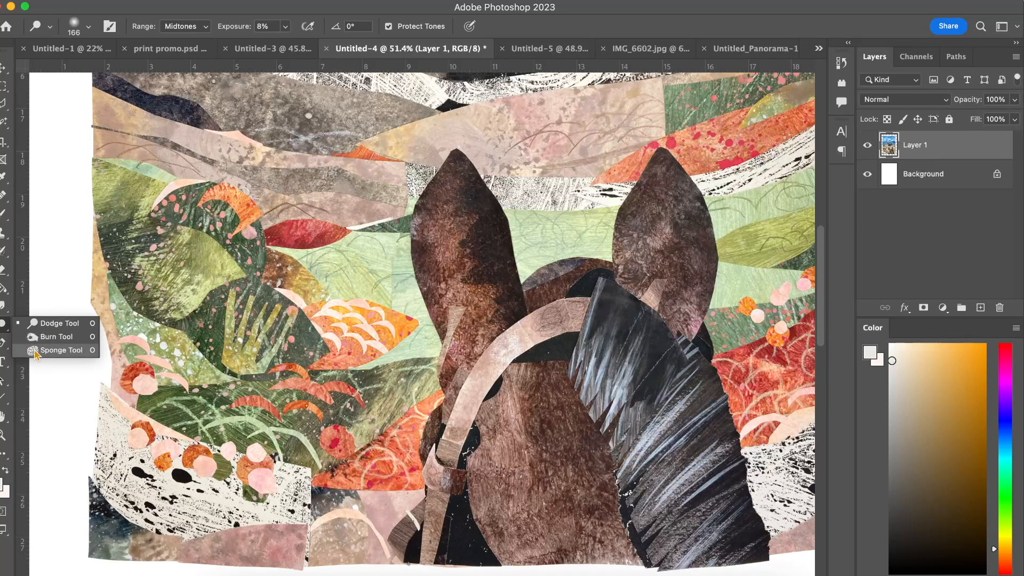
pyautogui.click(53, 323)
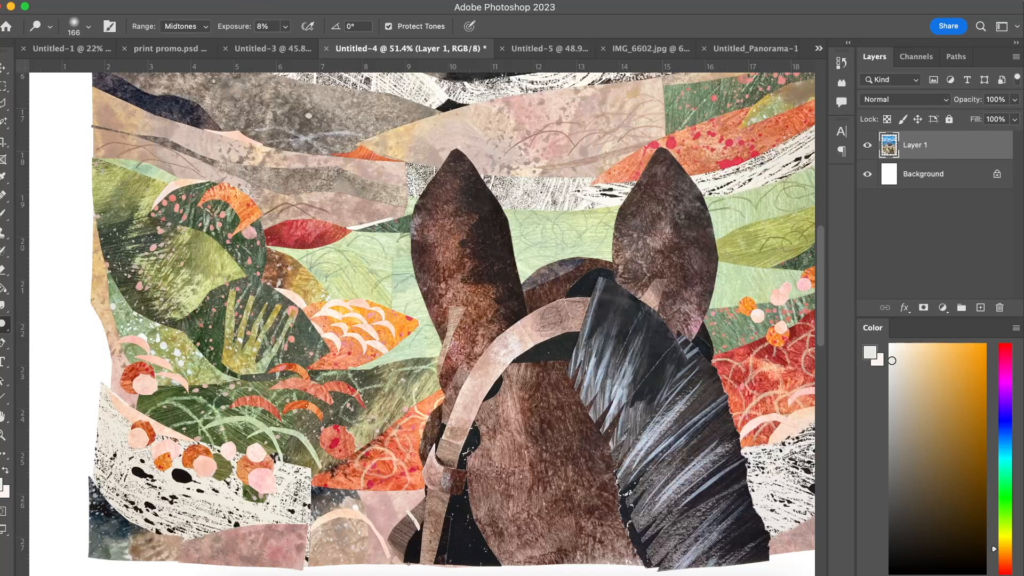
pyautogui.hscroll(5, 527, 239)
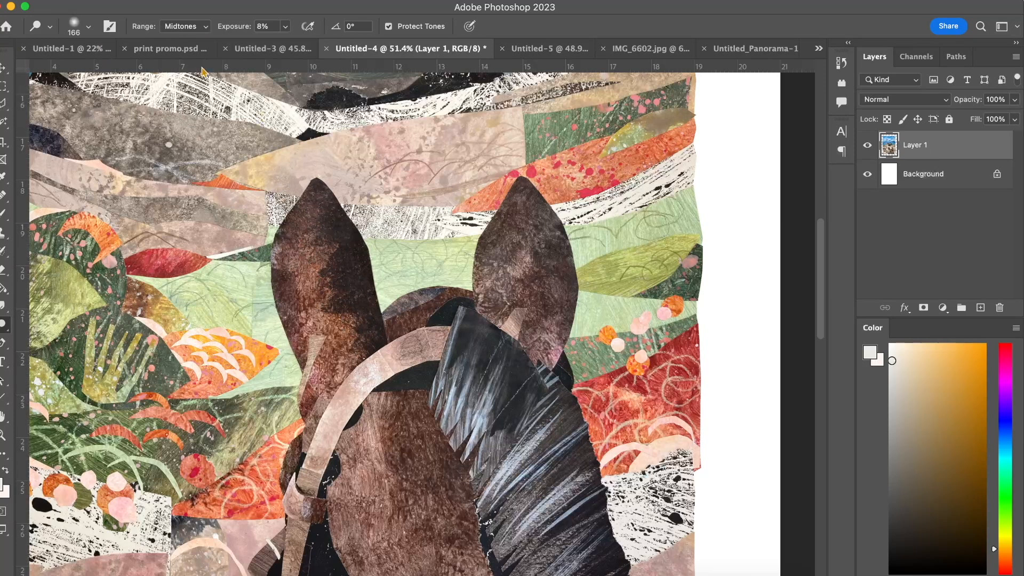
# Try to lighten the dark areas of the horse's left ear with Dodge set to Shadows at 47% exposure, and undo the strokes.
pyautogui.click(206, 30)
pyautogui.click(197, 13)
pyautogui.click(285, 26)
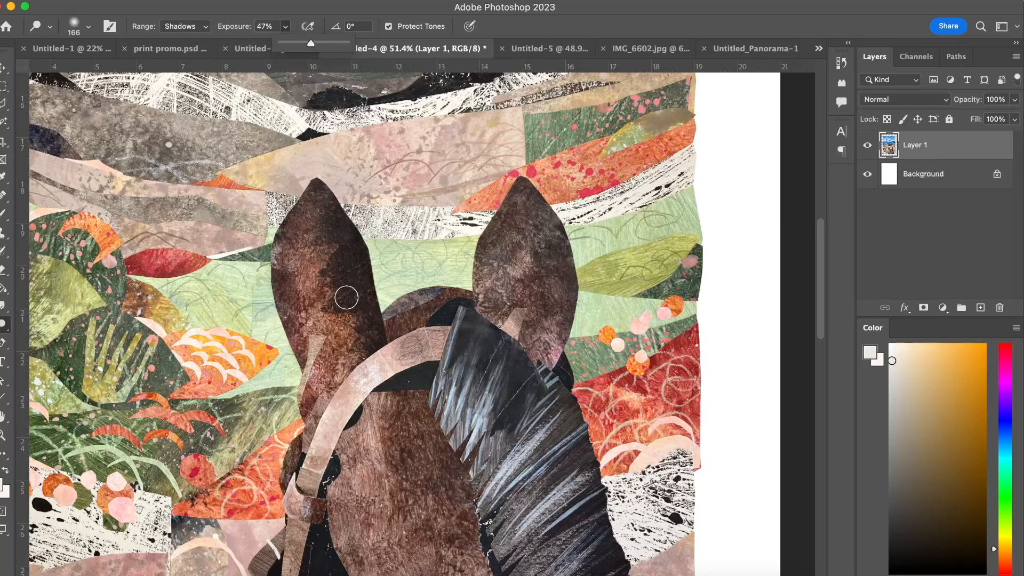
pyautogui.click(346, 297)
pyautogui.press('super+plus')
pyautogui.moveTo(331, 289)
pyautogui.mouseDown()
pyautogui.moveTo(332, 250)
pyautogui.moveTo(310, 197)
pyautogui.moveTo(339, 297)
pyautogui.moveTo(326, 216)
pyautogui.moveTo(290, 174)
pyautogui.moveTo(293, 254)
pyautogui.moveTo(345, 326)
pyautogui.moveTo(351, 354)
pyautogui.moveTo(350, 268)
pyautogui.moveTo(288, 131)
pyautogui.moveTo(307, 162)
pyautogui.moveTo(345, 329)
pyautogui.moveTo(311, 242)
pyautogui.moveTo(328, 215)
pyautogui.moveTo(372, 344)
pyautogui.moveTo(316, 319)
pyautogui.mouseUp()
pyautogui.press('super+z')
pyautogui.press('super+z')
pyautogui.press('super+z')
pyautogui.press('super+z')
pyautogui.press('super+z')
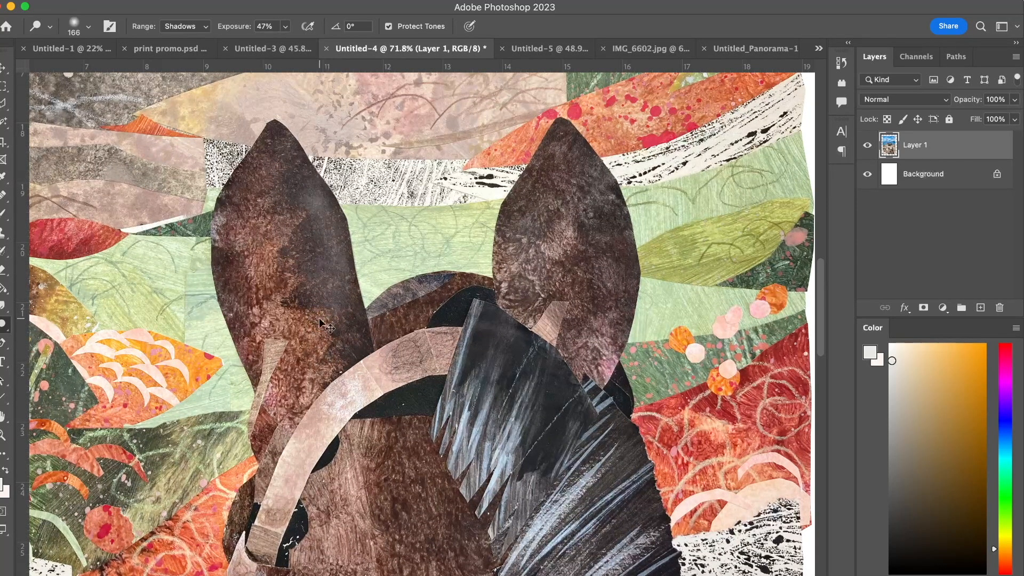
pyautogui.press('super+z')
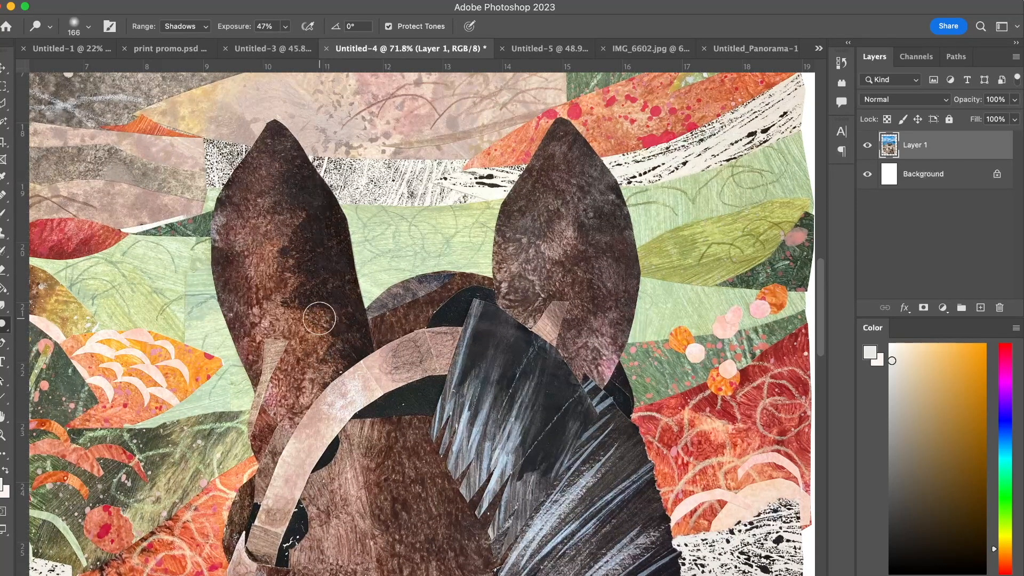
# Examine the whole collage with the Move tool active, from the horse's ears up to the sea and sky.
pyautogui.scroll(-5, 319, 318)
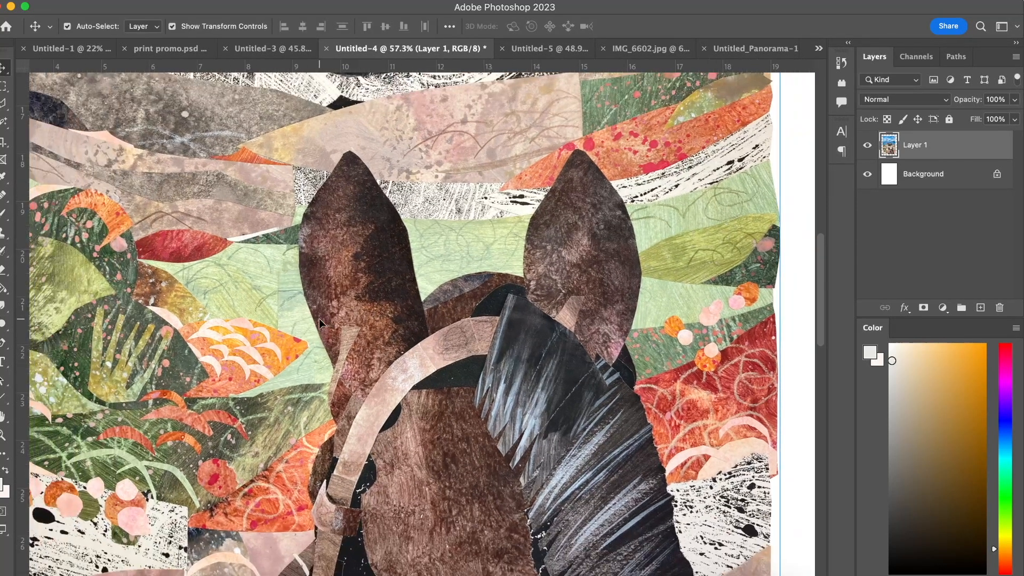
pyautogui.scroll(-4, 319, 319)
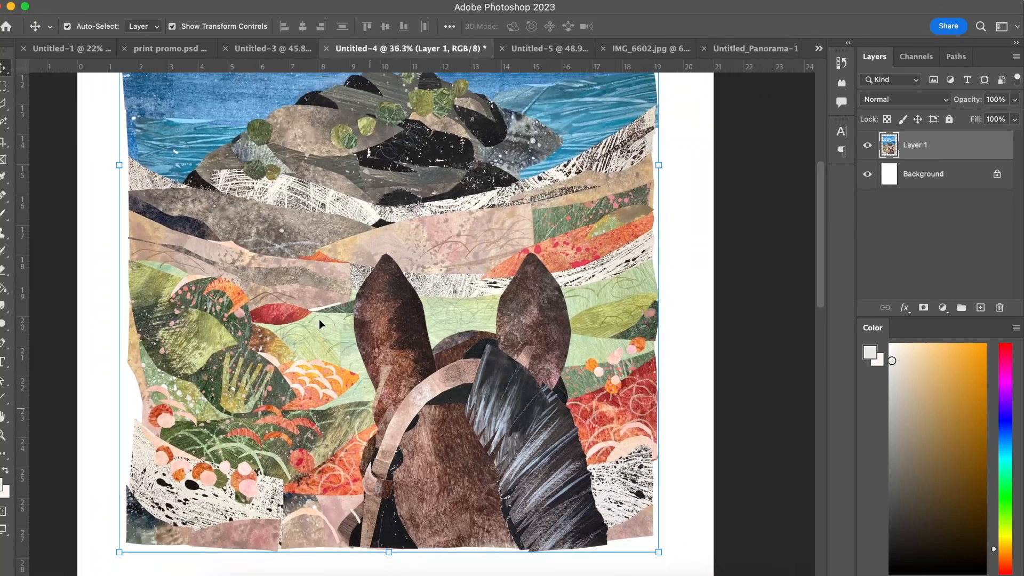
pyautogui.scroll(1, 319, 319)
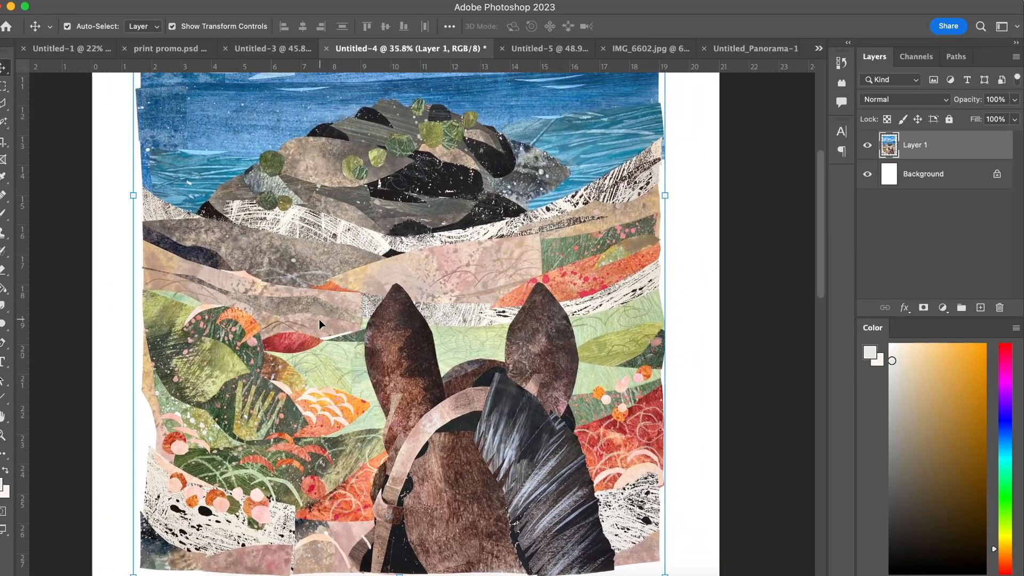
pyautogui.scroll(-2, 387, 284)
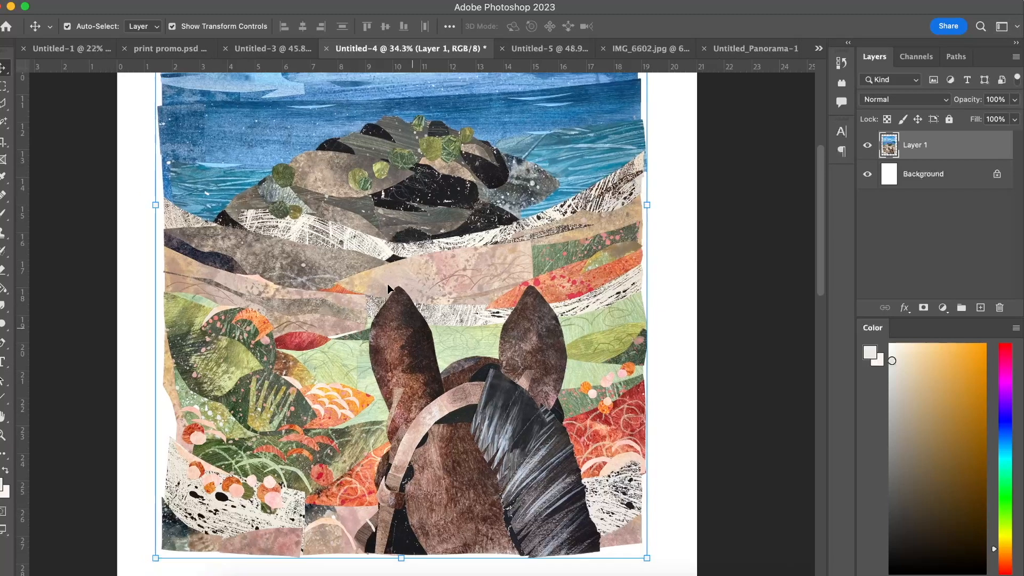
pyautogui.scroll(1, 387, 284)
pyautogui.scroll(-1, 387, 284)
pyautogui.scroll(4, 387, 284)
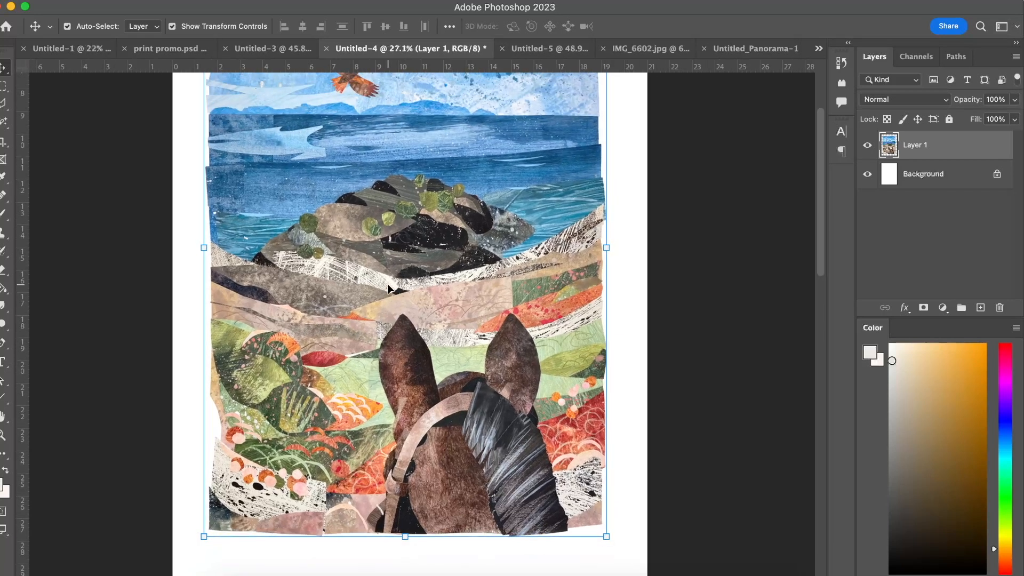
# Place a horizontal guide at about 9 cm along the horizon where the sea meets the sky.
pyautogui.scroll(2, 387, 284)
pyautogui.scroll(2, 386, 195)
pyautogui.moveTo(368, 69); pyautogui.dragTo(363, 281)
pyautogui.scroll(3, 364, 280)
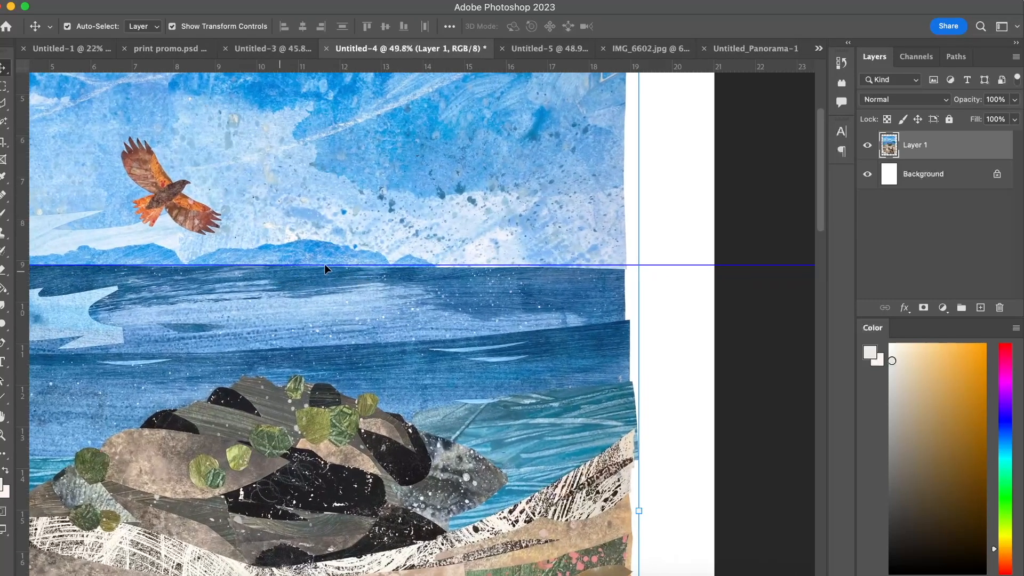
pyautogui.hscroll(-5, 604, 254)
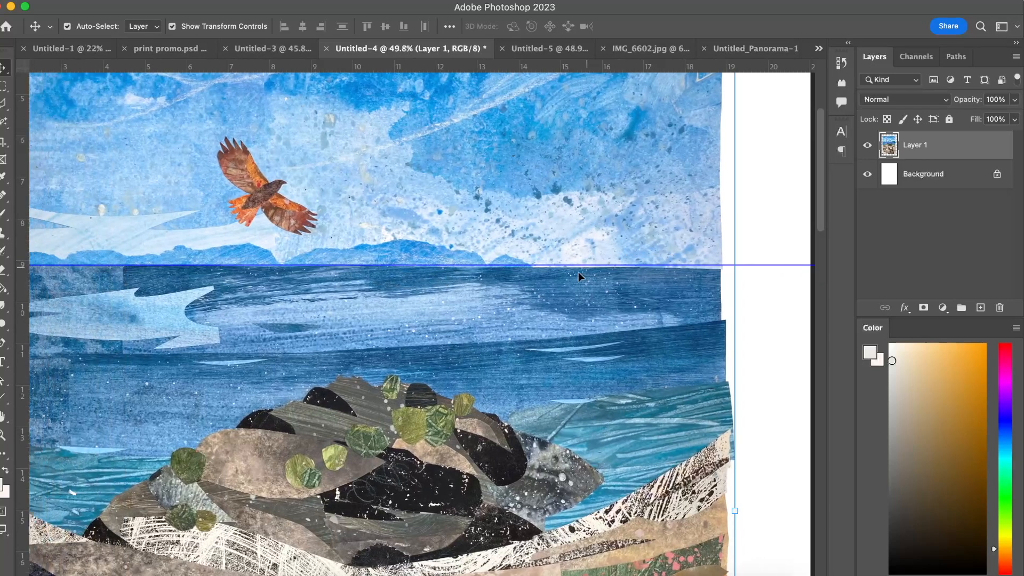
pyautogui.click(139, 1)
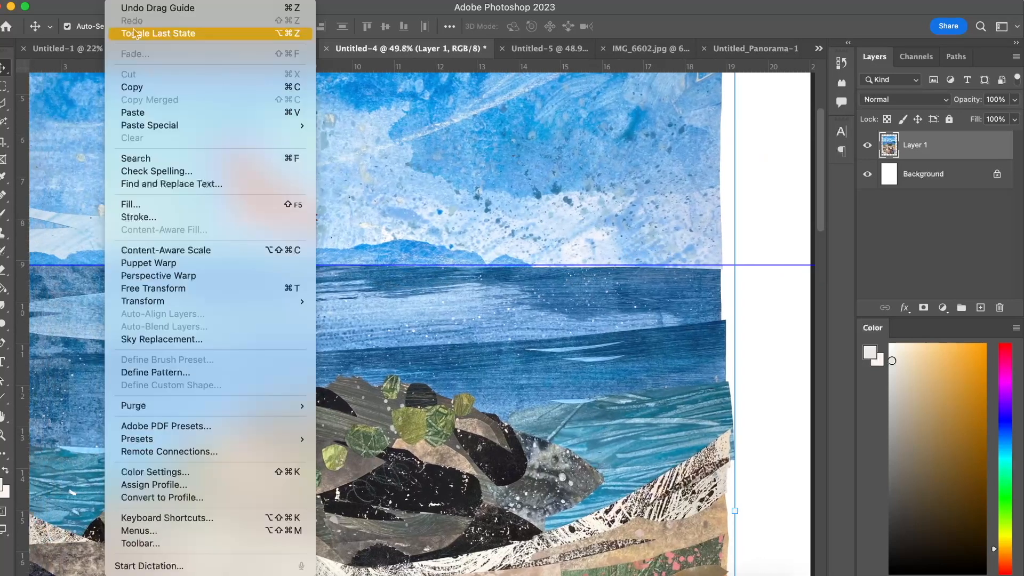
pyautogui.moveTo(159, 302)
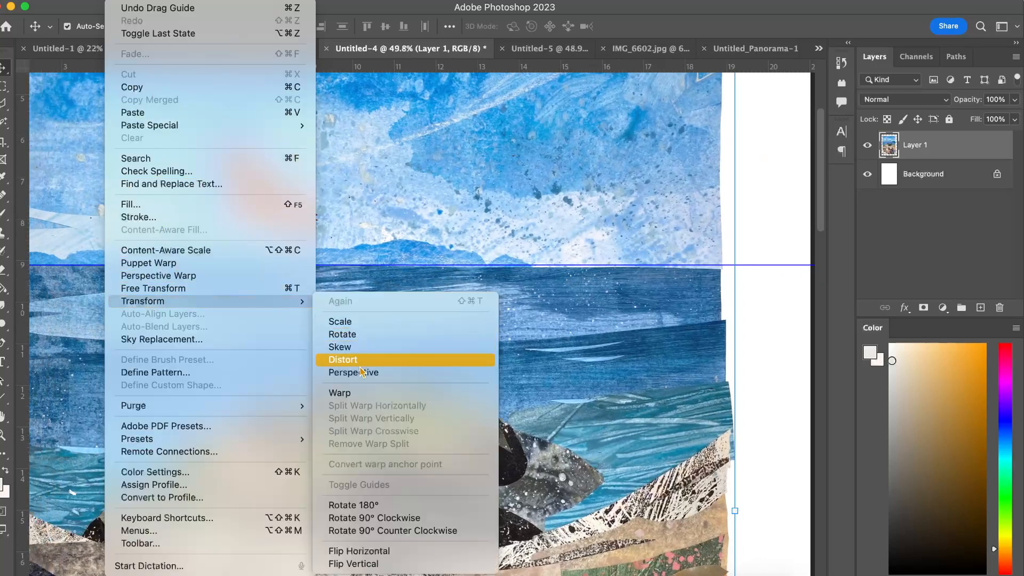
pyautogui.click(355, 393)
pyautogui.scroll(3, 609, 270)
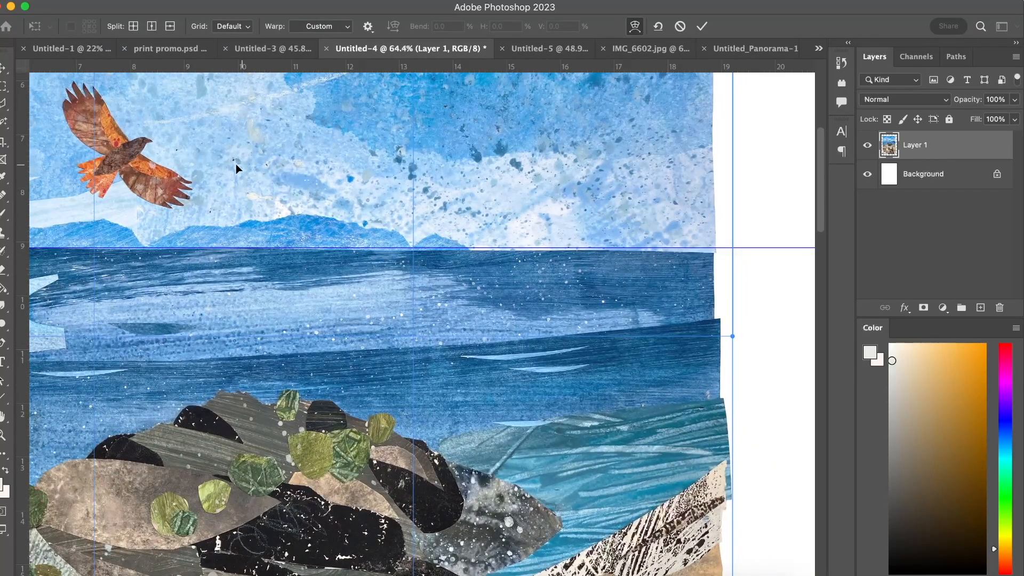
pyautogui.hscroll(-5, 236, 164)
pyautogui.click(163, 1)
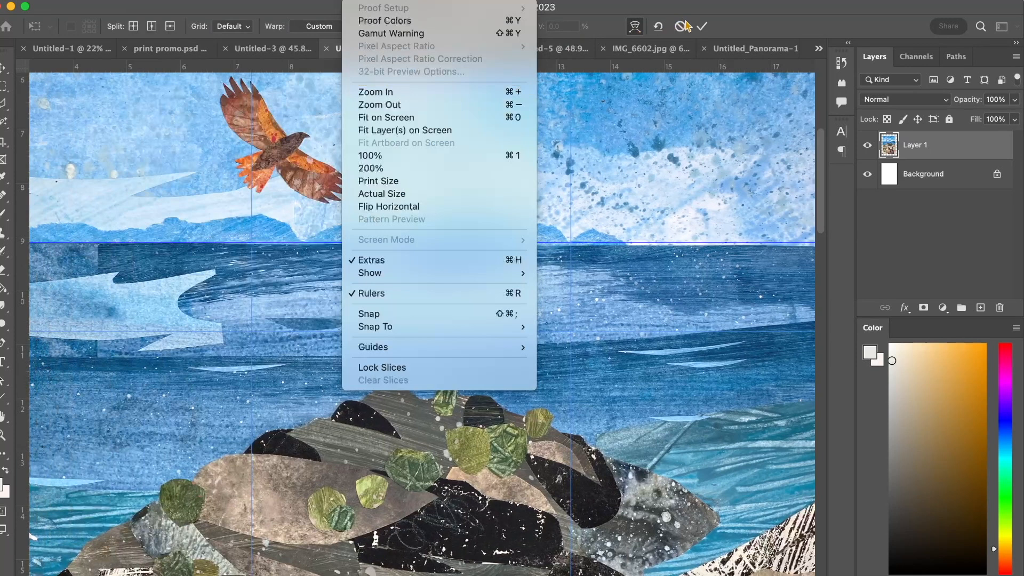
pyautogui.click(686, 25)
# Start a Warp transform on the collage layer.
pyautogui.click(155, 9)
pyautogui.moveTo(170, 33)
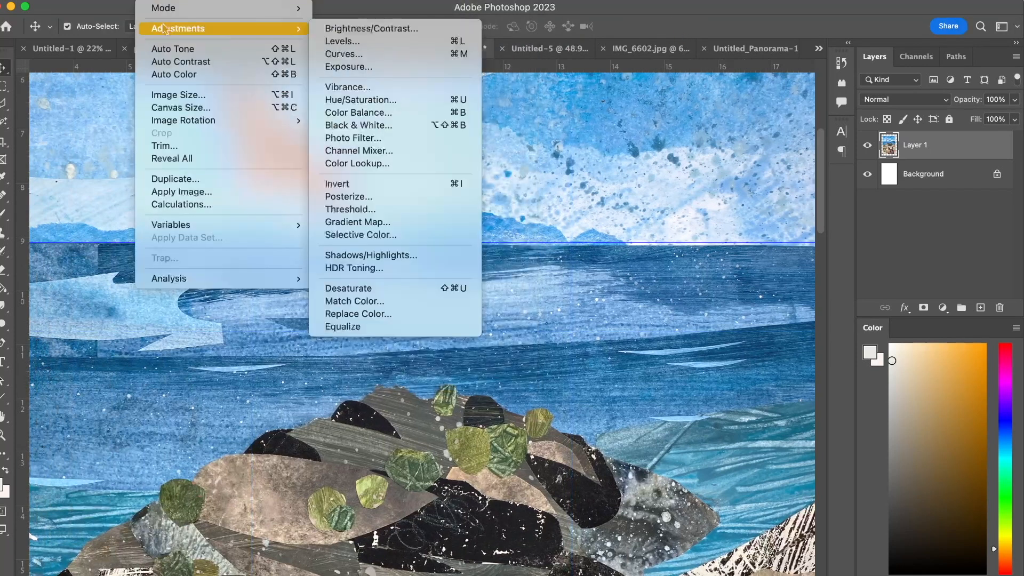
pyautogui.moveTo(119, 1)
pyautogui.moveTo(155, 302)
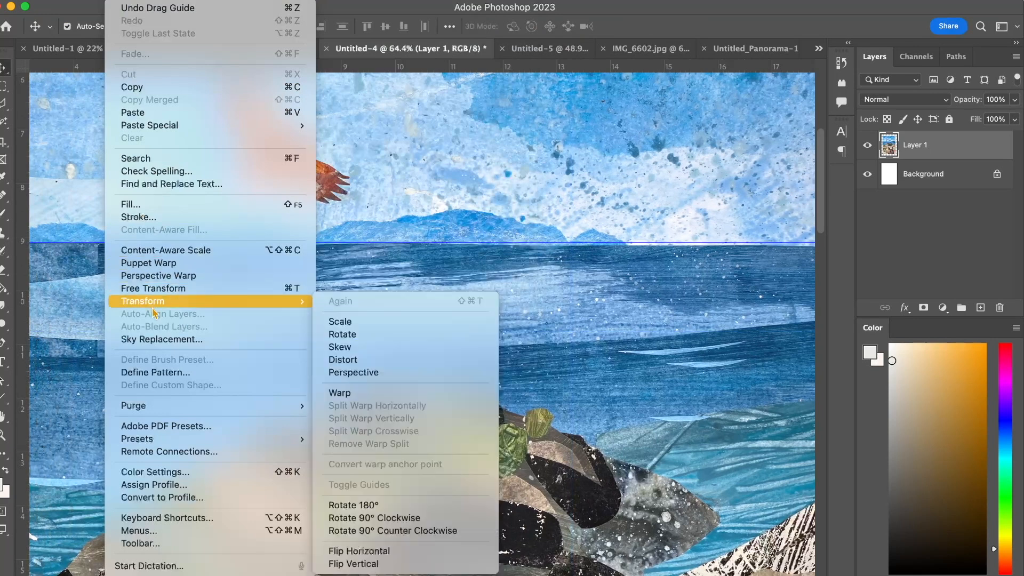
pyautogui.click(342, 396)
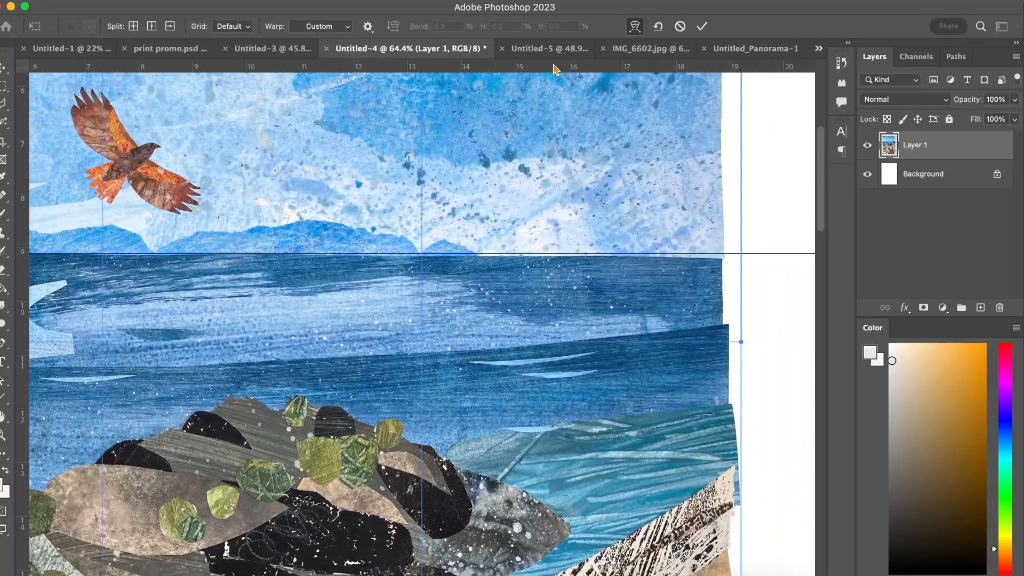
pyautogui.moveTo(555, 69); pyautogui.dragTo(576, 14)
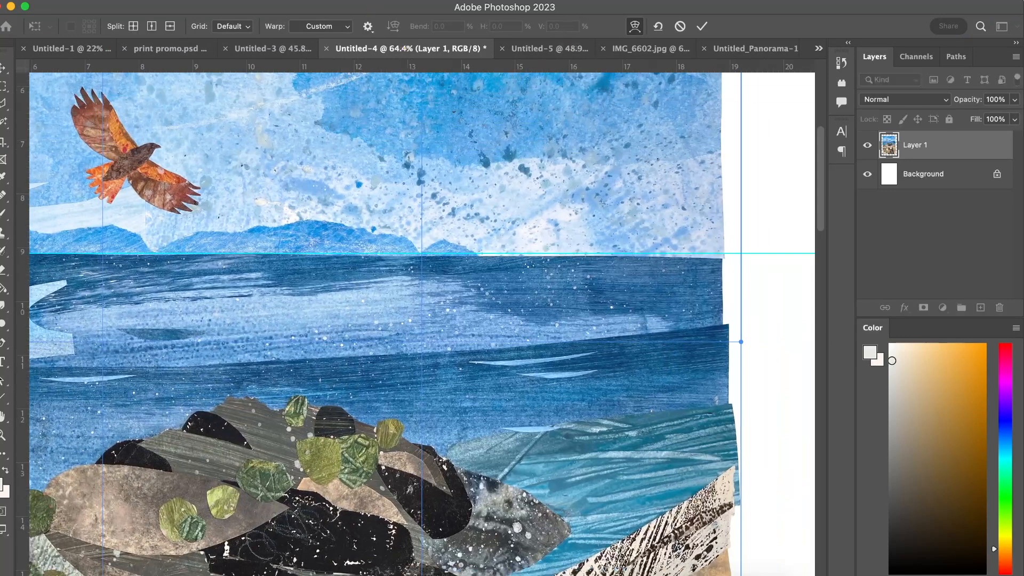
pyautogui.click(356, 0)
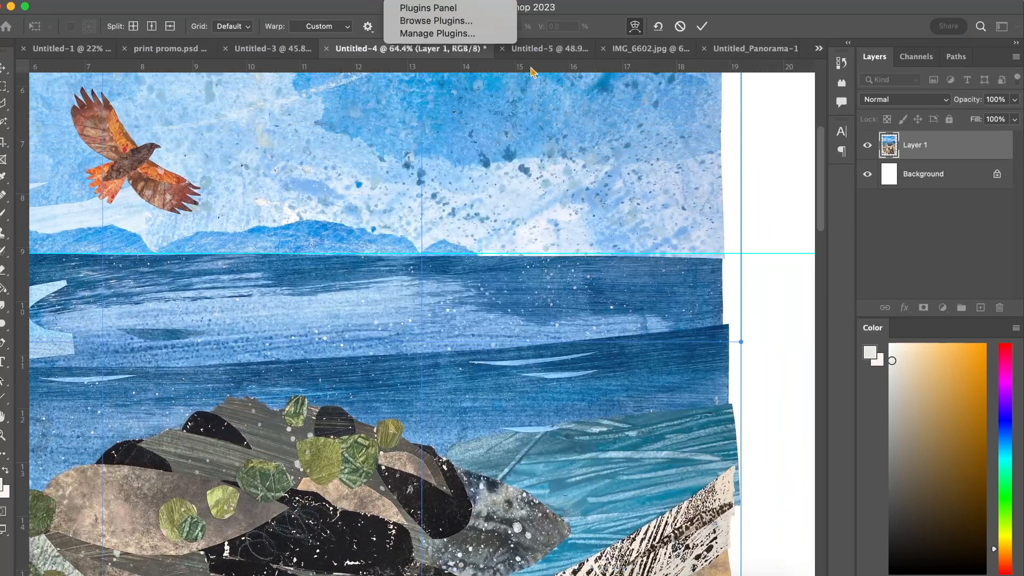
pyautogui.moveTo(363, 0)
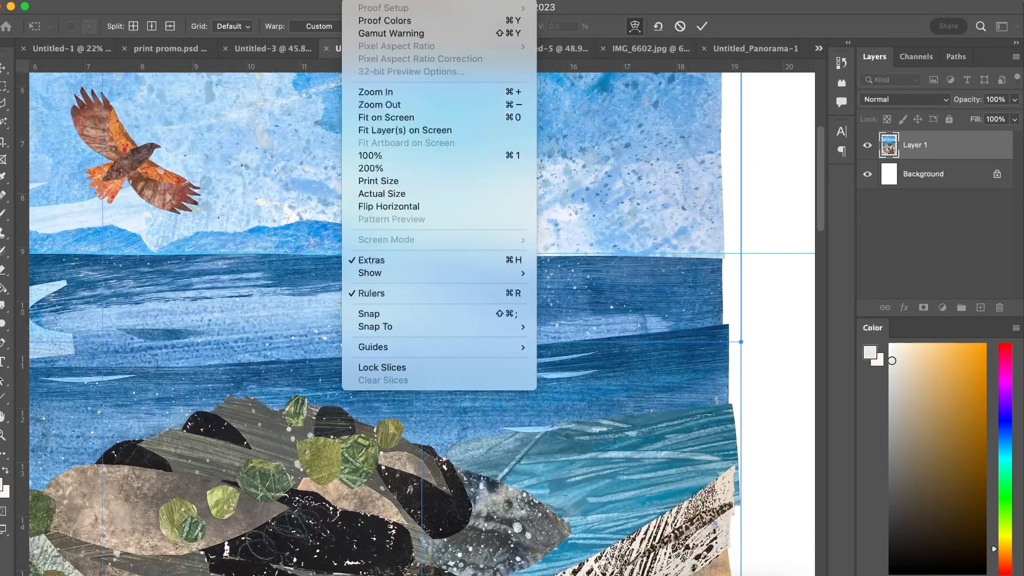
pyautogui.click(372, 295)
pyautogui.click(363, 0)
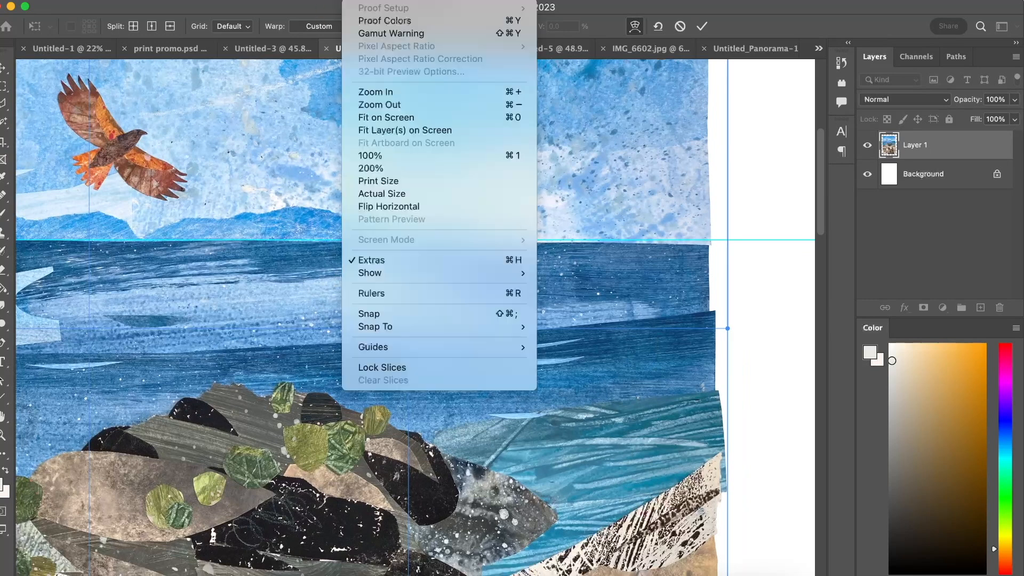
pyautogui.click(372, 293)
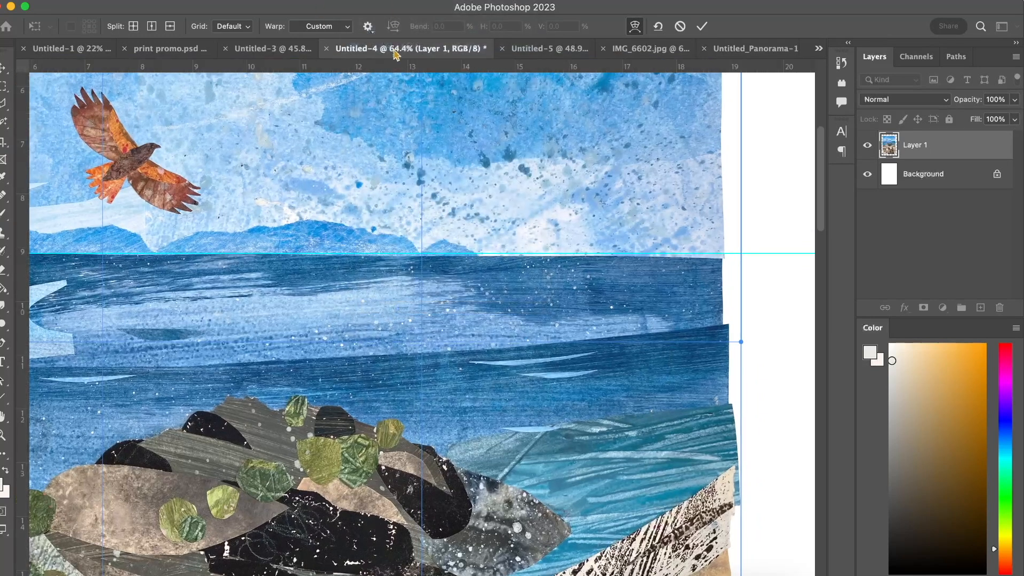
pyautogui.moveTo(410, 67); pyautogui.dragTo(407, 200)
pyautogui.moveTo(470, 199); pyautogui.dragTo(480, 10)
pyautogui.scroll(2, 420, 263)
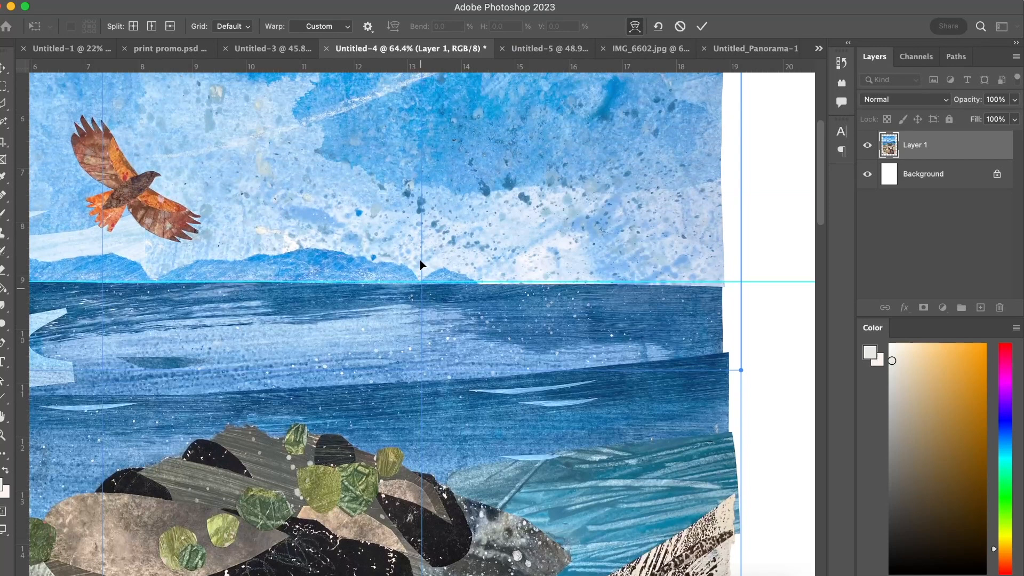
pyautogui.click(171, 2)
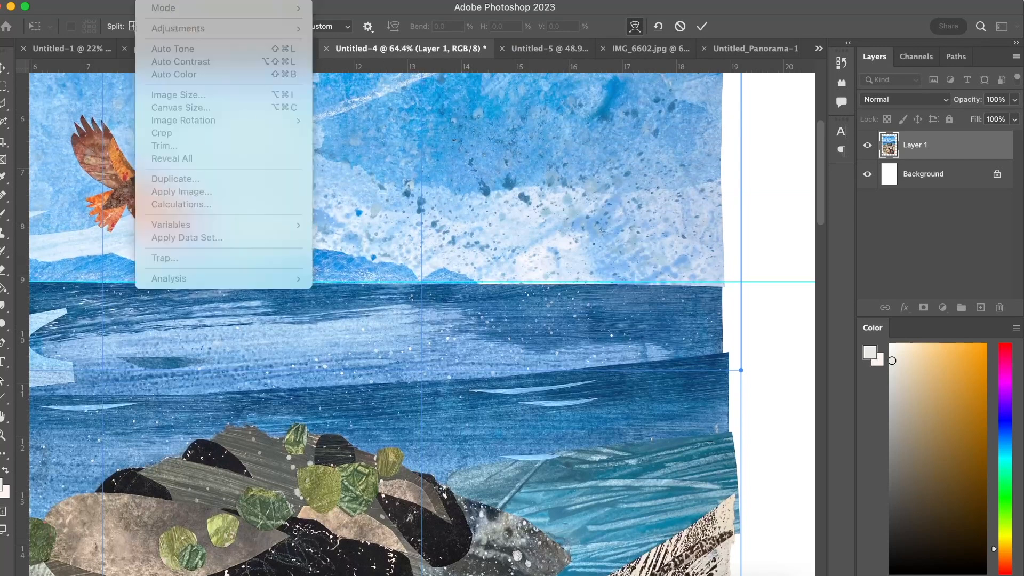
pyautogui.click(705, 31)
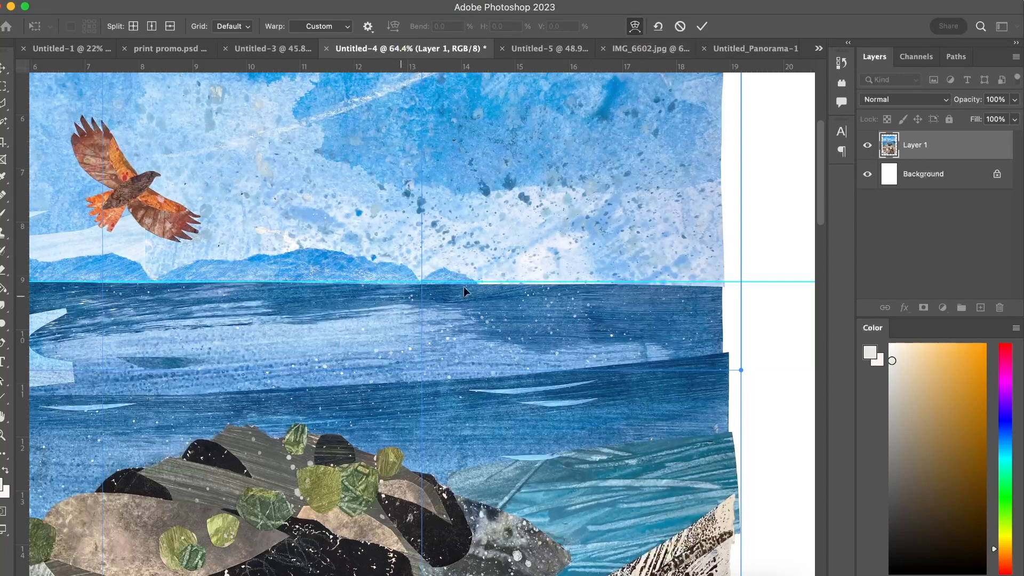
# Warp the collage around the horizon and its right edge until the sea's upper edge runs straight along the horizontal guide.
pyautogui.moveTo(456, 312)
pyautogui.mouseDown()
pyautogui.moveTo(456, 303)
pyautogui.moveTo(453, 335)
pyautogui.moveTo(455, 313)
pyautogui.mouseUp()
pyautogui.hscroll(-3, 293, 311)
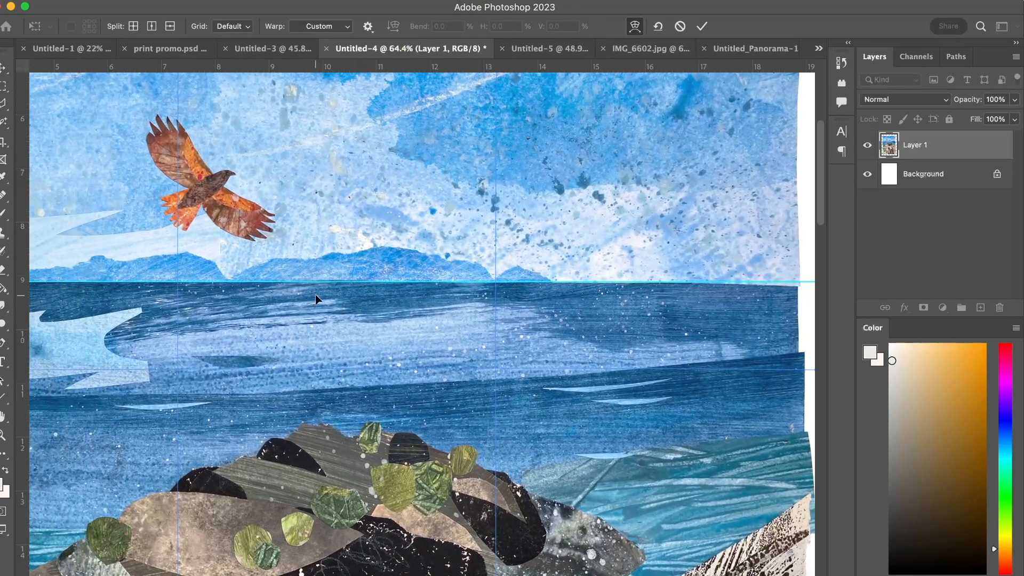
pyautogui.moveTo(322, 297); pyautogui.dragTo(322, 295)
pyautogui.hscroll(3, 452, 261)
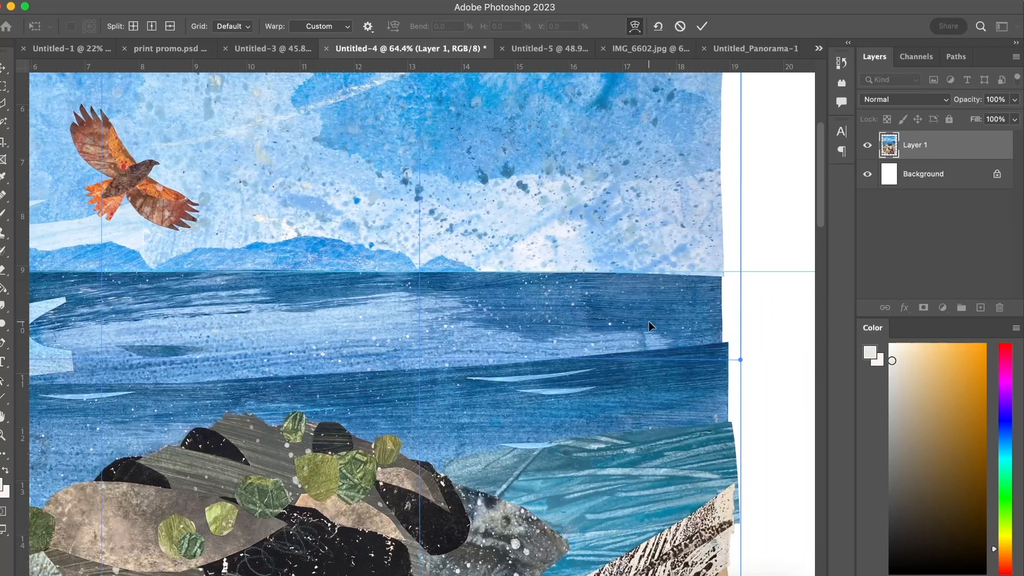
pyautogui.hscroll(4, 649, 321)
pyautogui.moveTo(616, 290); pyautogui.dragTo(616, 288)
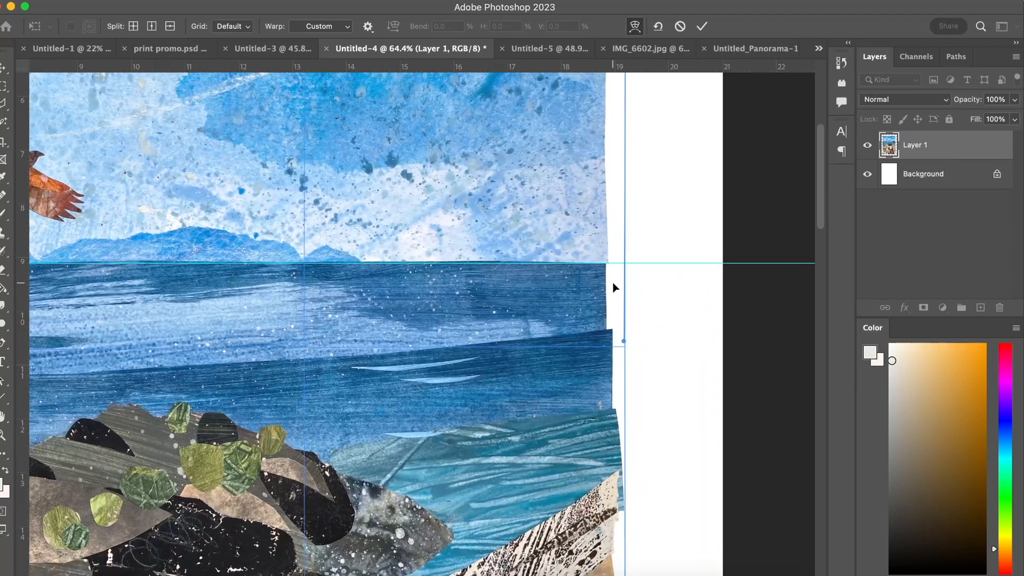
pyautogui.moveTo(489, 212); pyautogui.dragTo(488, 214)
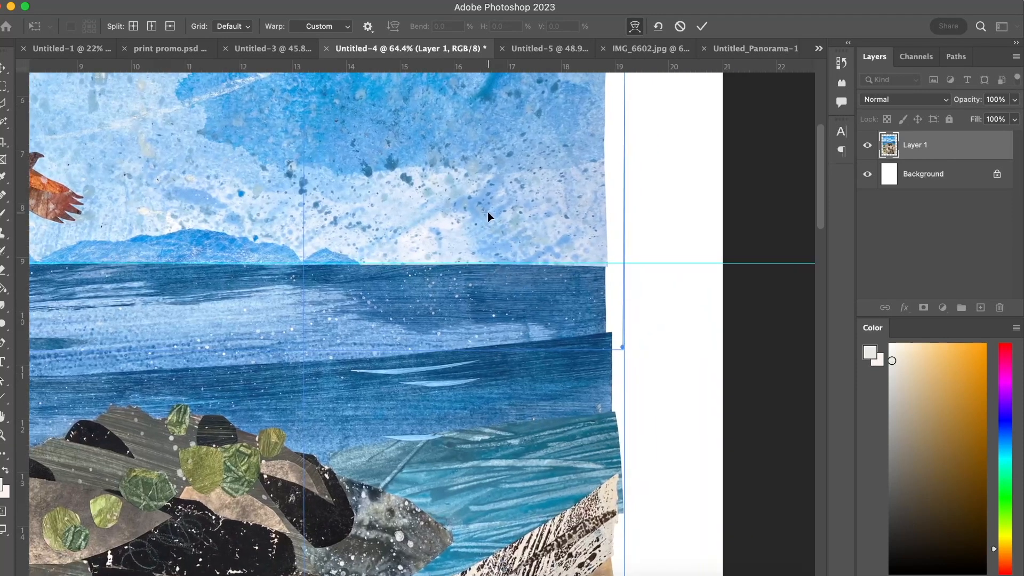
pyautogui.moveTo(623, 346); pyautogui.dragTo(623, 338)
# Apply the warp and toggle the last state to compare the horizon before and after.
pyautogui.hscroll(-5, 481, 290)
pyautogui.scroll(-3, 481, 290)
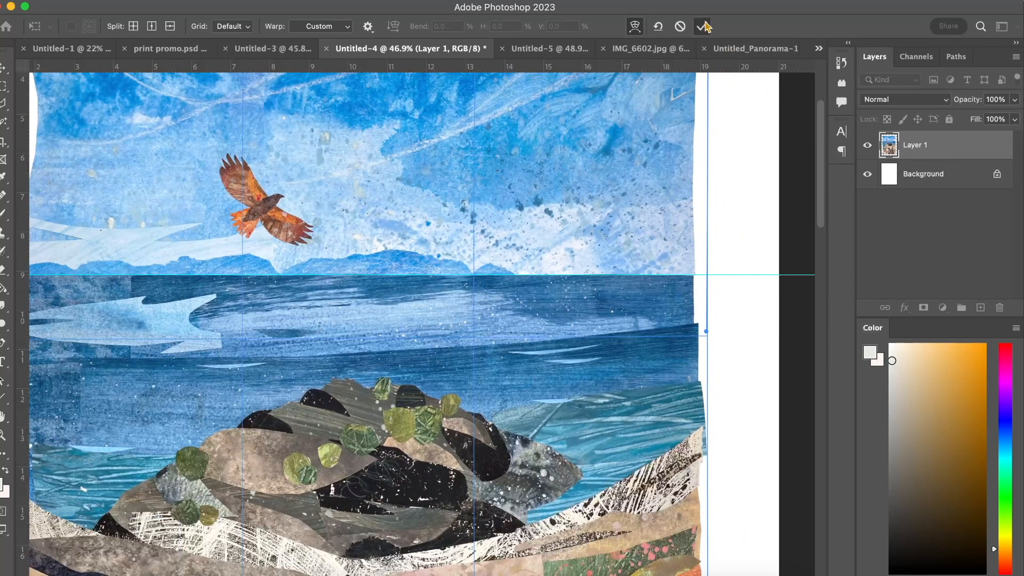
pyautogui.press('Return')
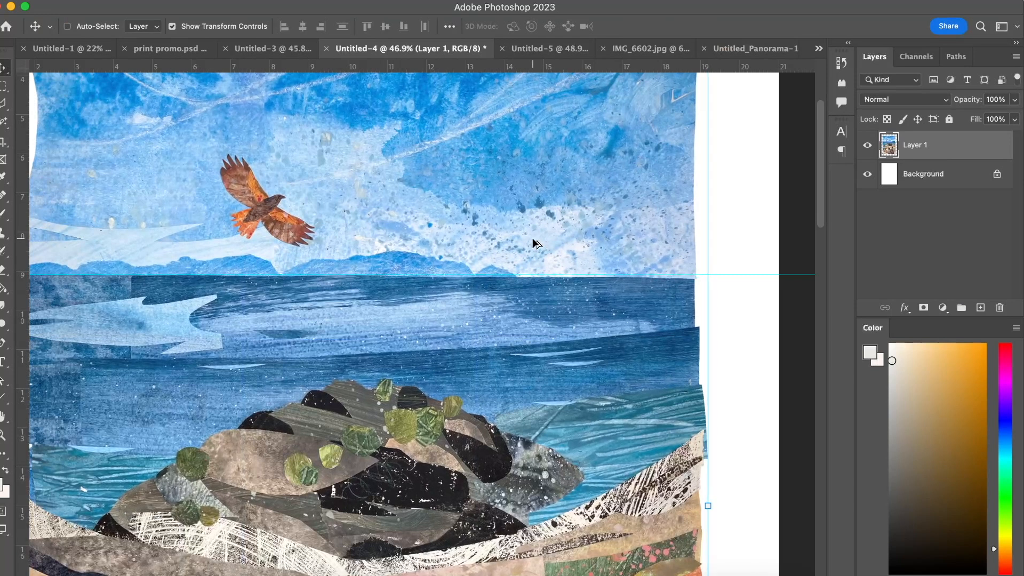
pyautogui.press('alt+super+z')
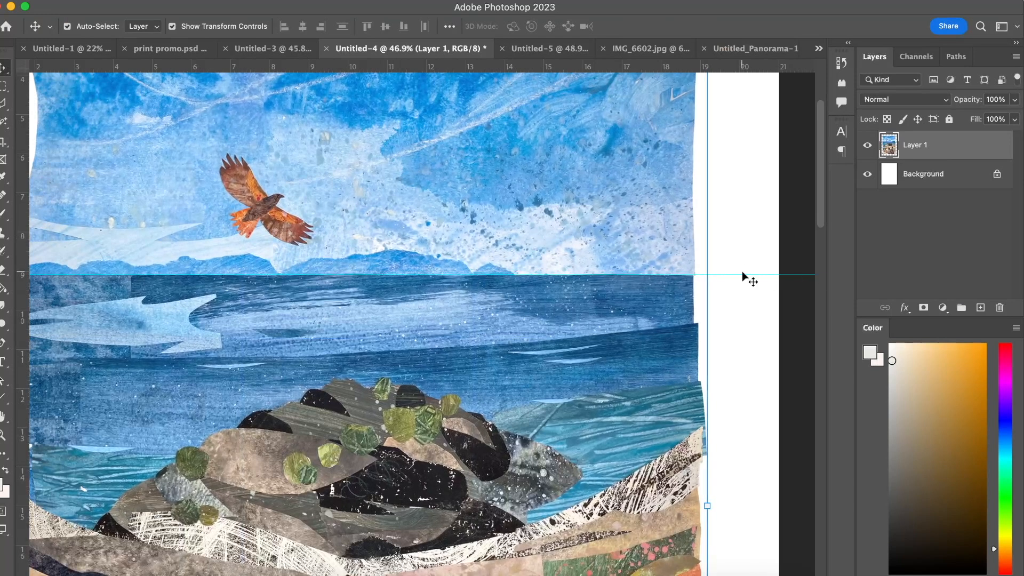
# Remove the horizon guide and fit the whole page in view with the collage layer selected.
pyautogui.moveTo(740, 275); pyautogui.dragTo(782, 48)
pyautogui.click(734, 184)
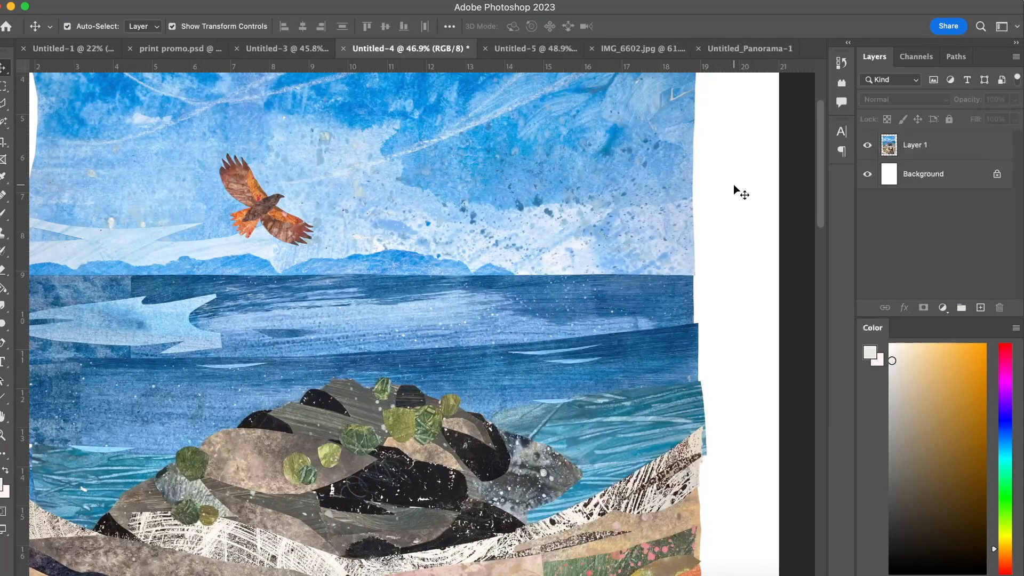
pyautogui.press('super+0')
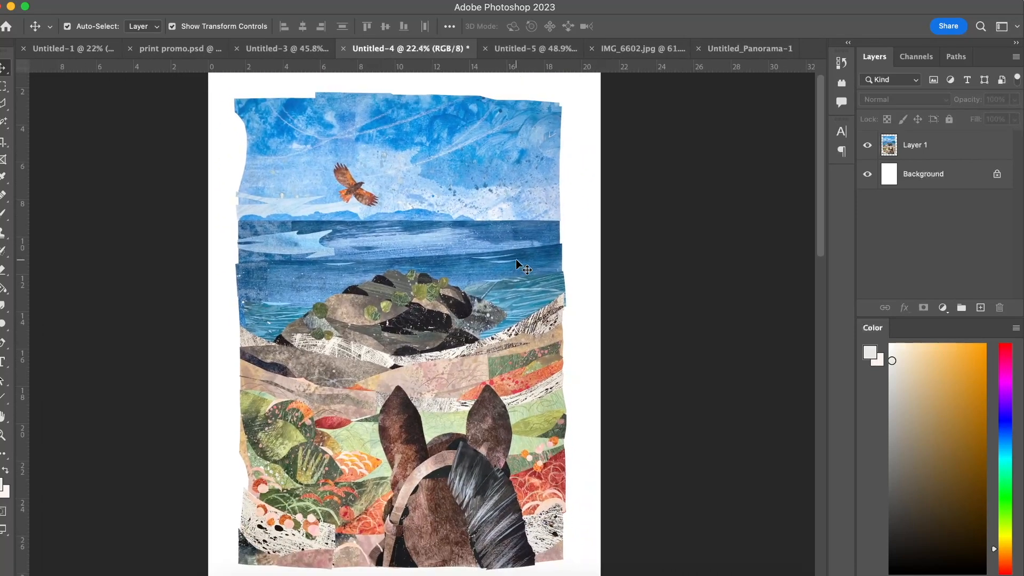
pyautogui.click(468, 197)
pyautogui.scroll(-1, 468, 197)
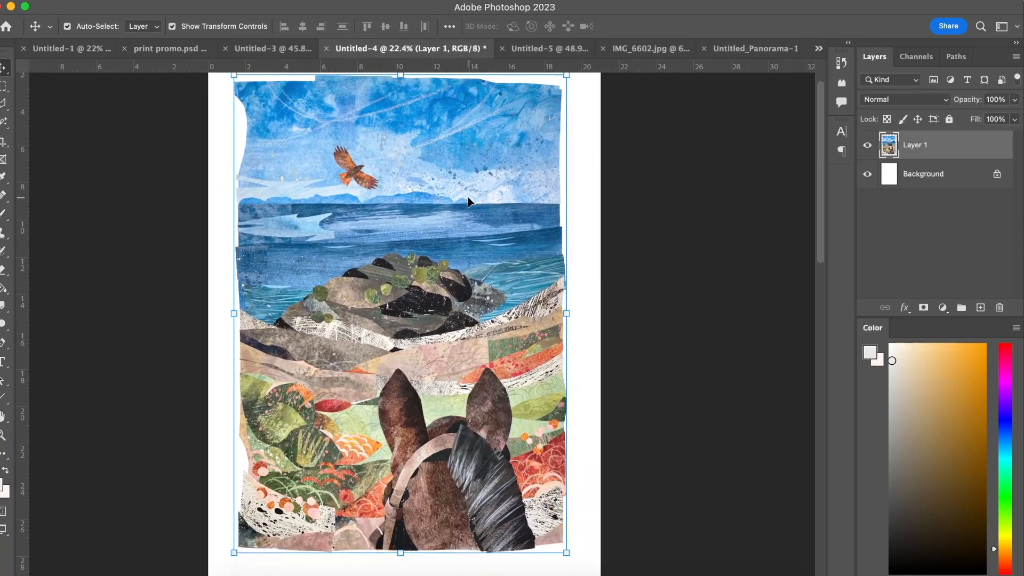
# Move the collage up slightly on the A4 page and deselect it.
pyautogui.scroll(2, 469, 197)
pyautogui.press('super+equal')
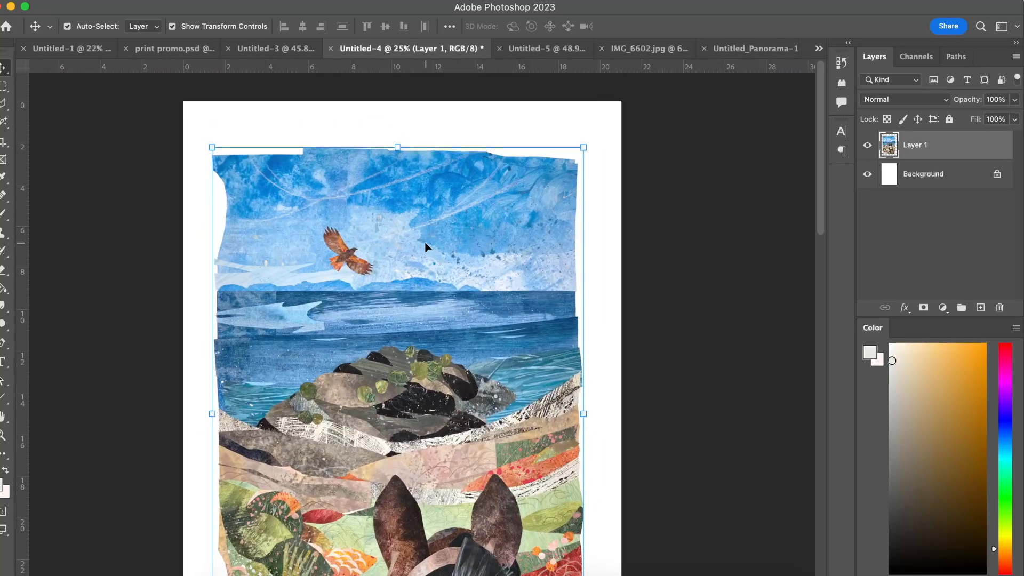
pyautogui.scroll(-4, 446, 297)
pyautogui.keyDown('alt'); pyautogui.scroll(-3, 446, 298); pyautogui.keyUp('alt')
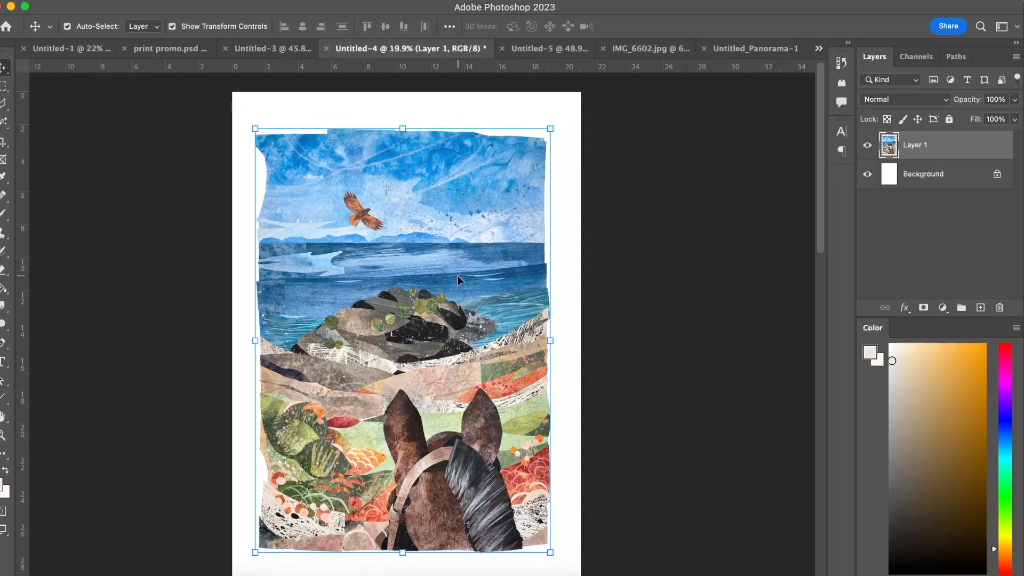
pyautogui.moveTo(469, 251); pyautogui.dragTo(469, 242)
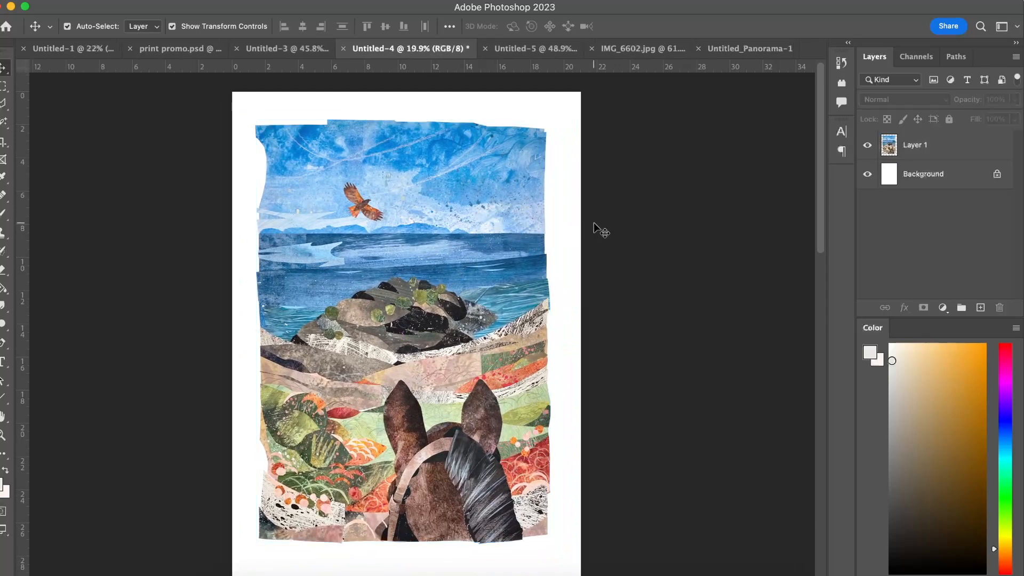
# Sample pale blues from the sky around the bird and the clouds above the horizon with the Eyedropper.
pyautogui.press('i')
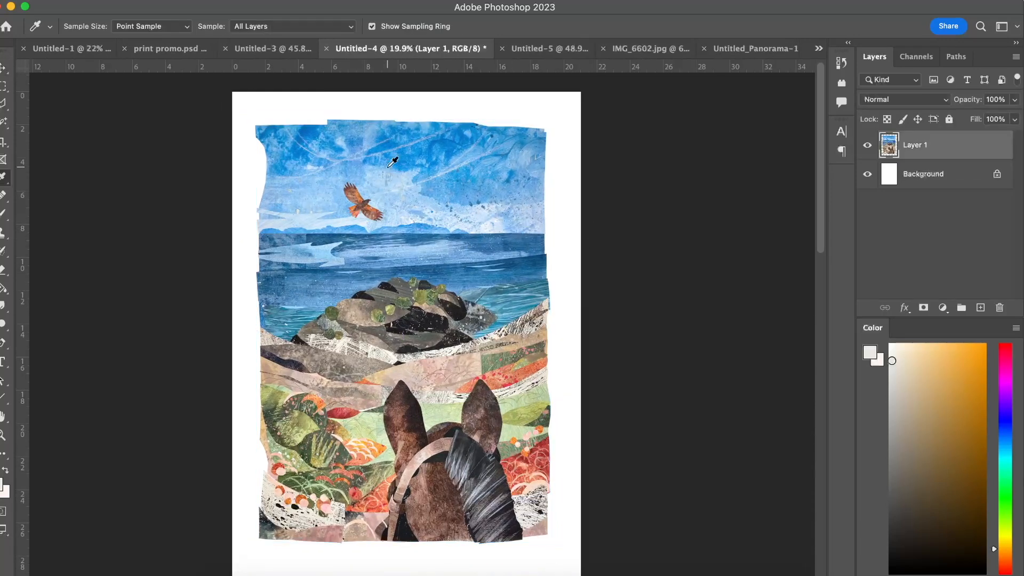
pyautogui.keyDown('alt'); pyautogui.scroll(5, 376, 171); pyautogui.keyUp('alt')
pyautogui.keyDown('alt'); pyautogui.scroll(2, 376, 172); pyautogui.keyUp('alt')
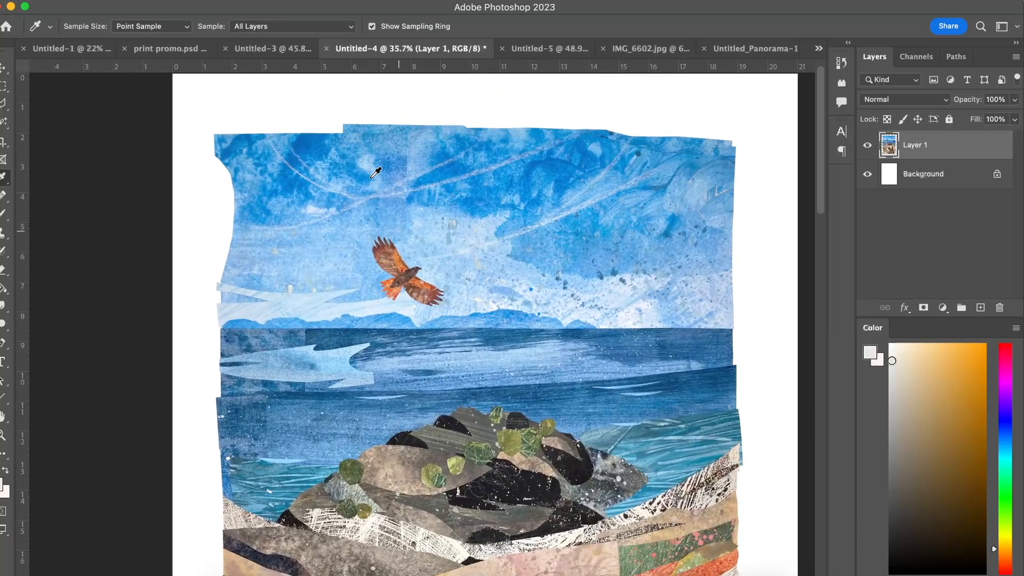
pyautogui.click(426, 221)
pyautogui.click(350, 245)
pyautogui.click(457, 245)
pyautogui.click(307, 300)
pyautogui.click(288, 308)
pyautogui.click(277, 309)
pyautogui.click(330, 312)
pyautogui.press('v')
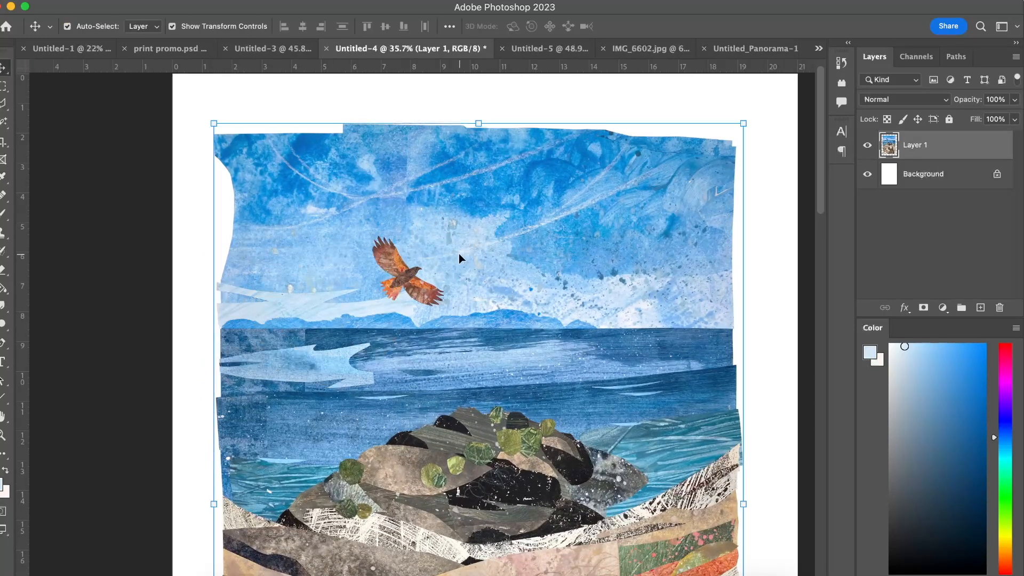
pyautogui.click(152, 1)
pyautogui.moveTo(182, 29)
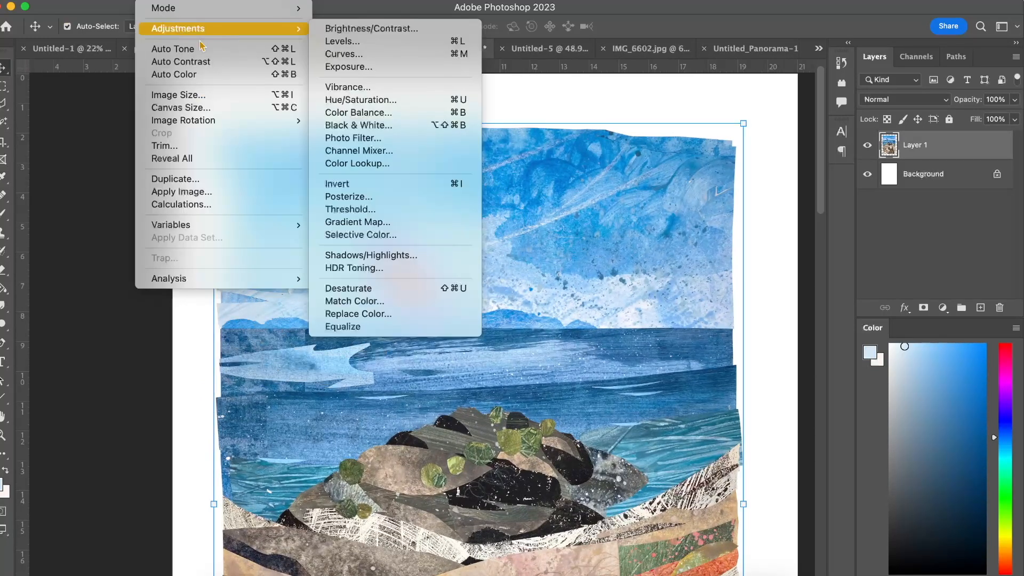
pyautogui.click(350, 307)
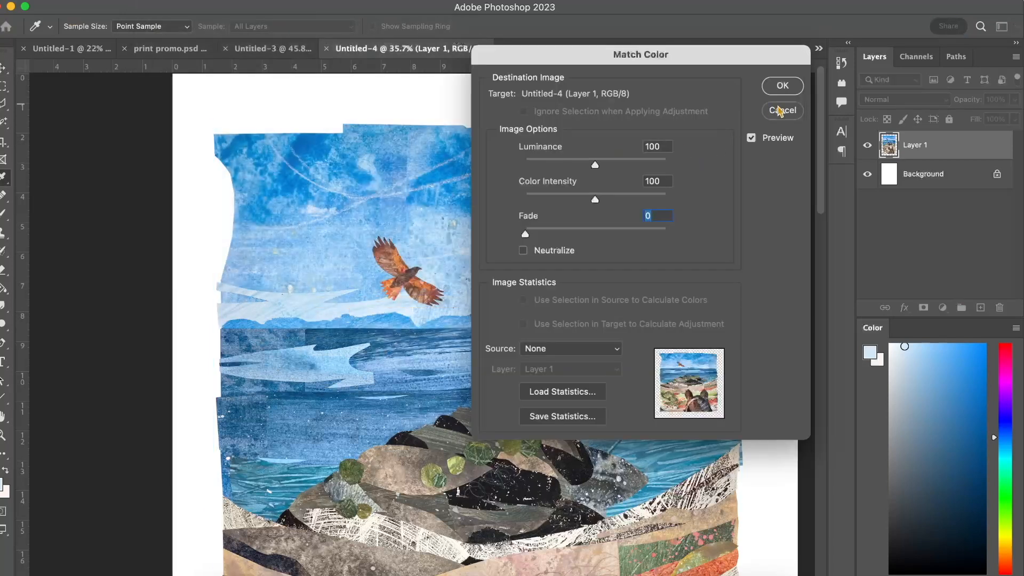
pyautogui.click(780, 110)
# Apply Replace Color to the pale sky blue sampled beside the bird, with Lightness at +7.
pyautogui.click(163, 0)
pyautogui.click(350, 320)
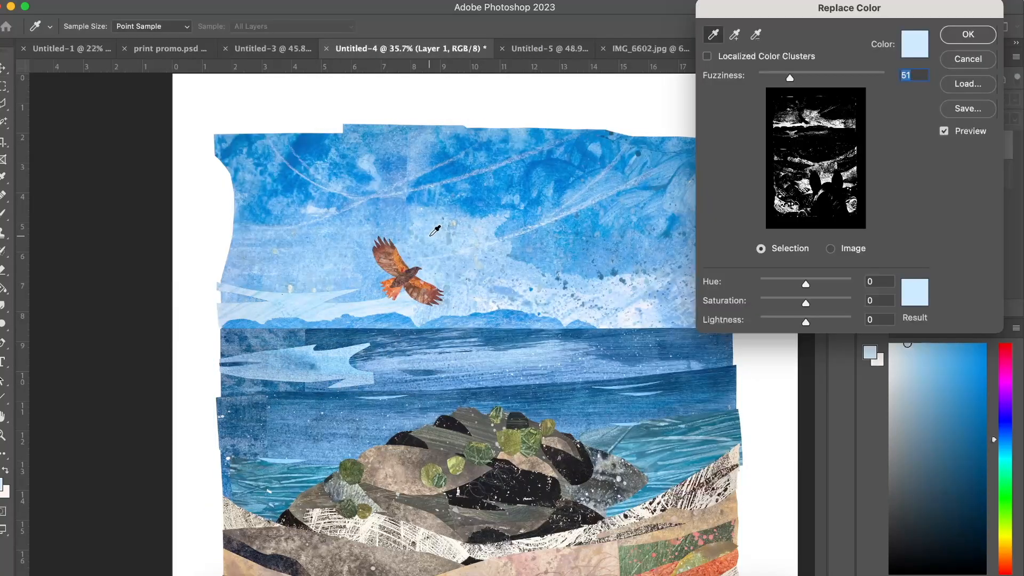
pyautogui.click(430, 238)
pyautogui.click(812, 320)
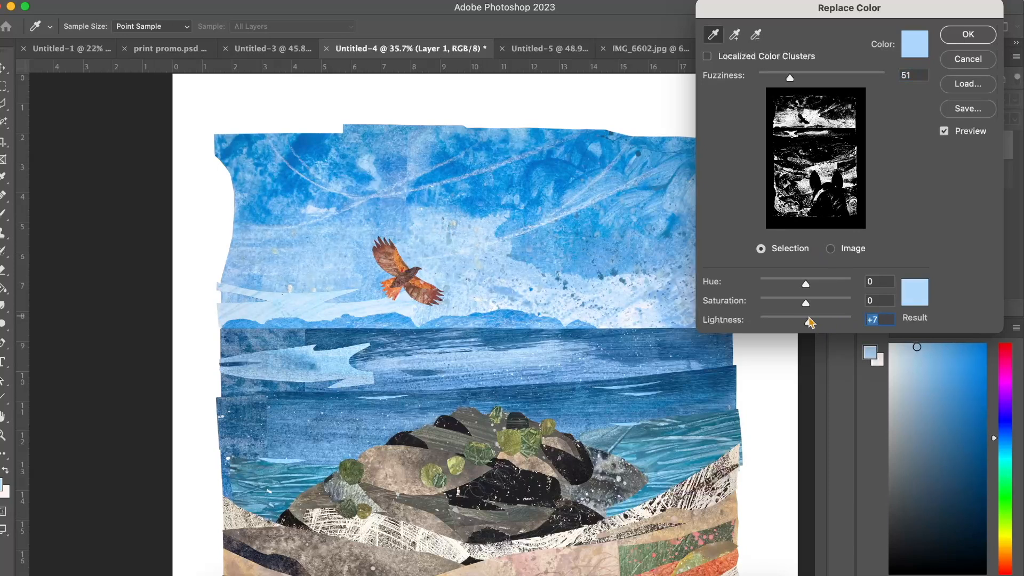
pyautogui.click(968, 34)
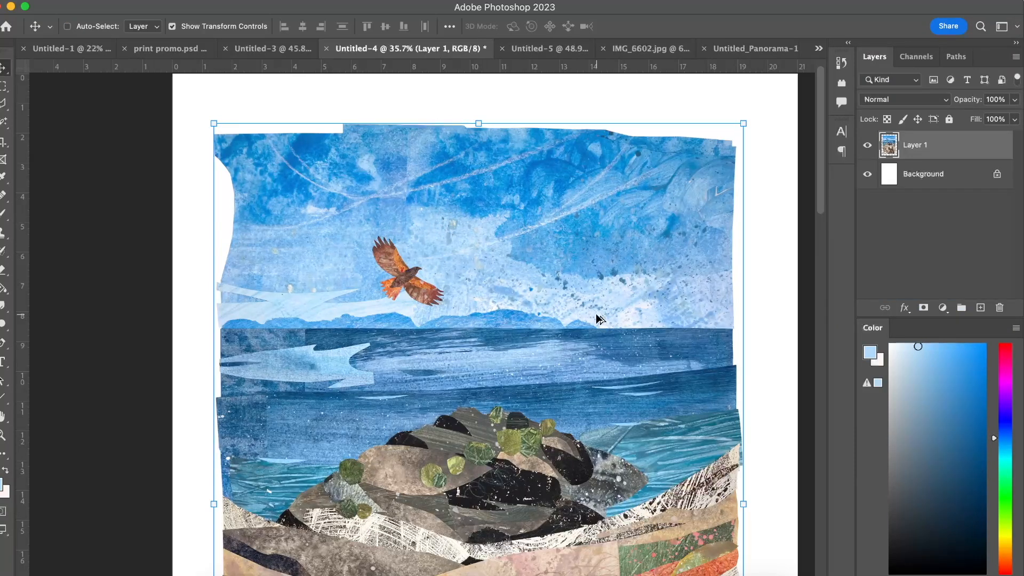
# Switch to the Untitled-5 document and hide its IMG_6594.jpg collage layer.
pyautogui.scroll(-10, 596, 317)
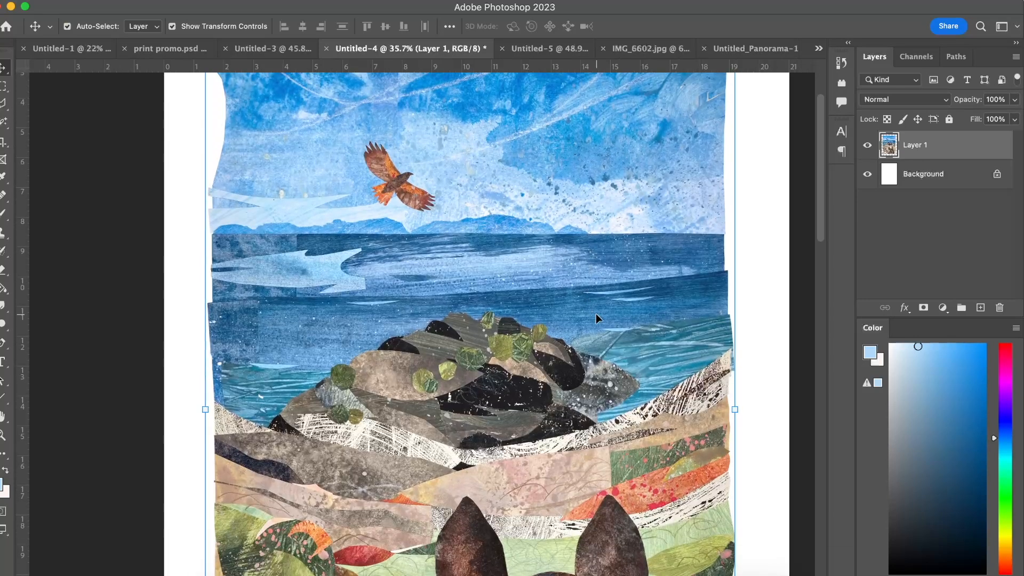
pyautogui.scroll(-3, 597, 317)
pyautogui.scroll(-4, 597, 316)
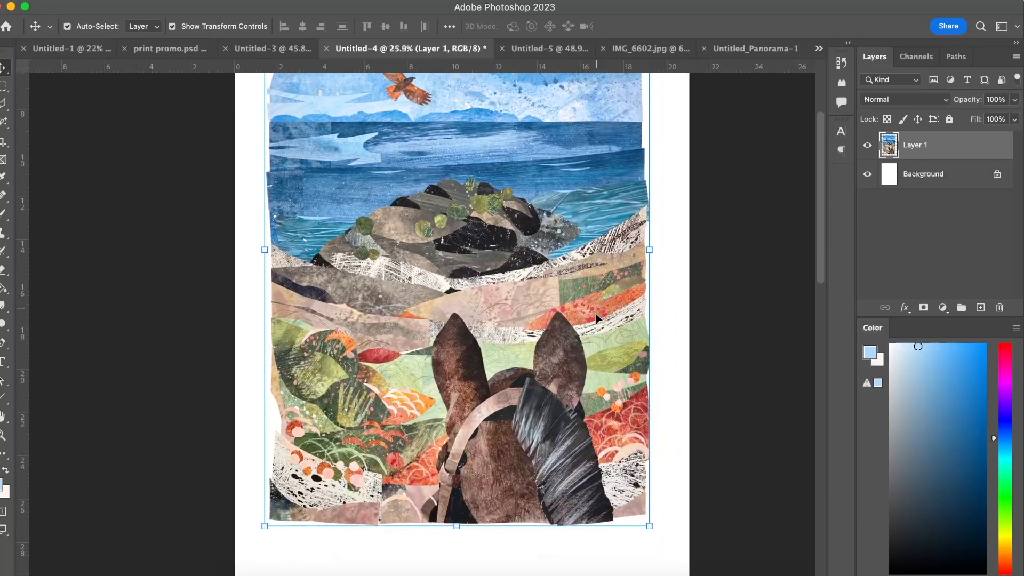
pyautogui.scroll(-3, 596, 316)
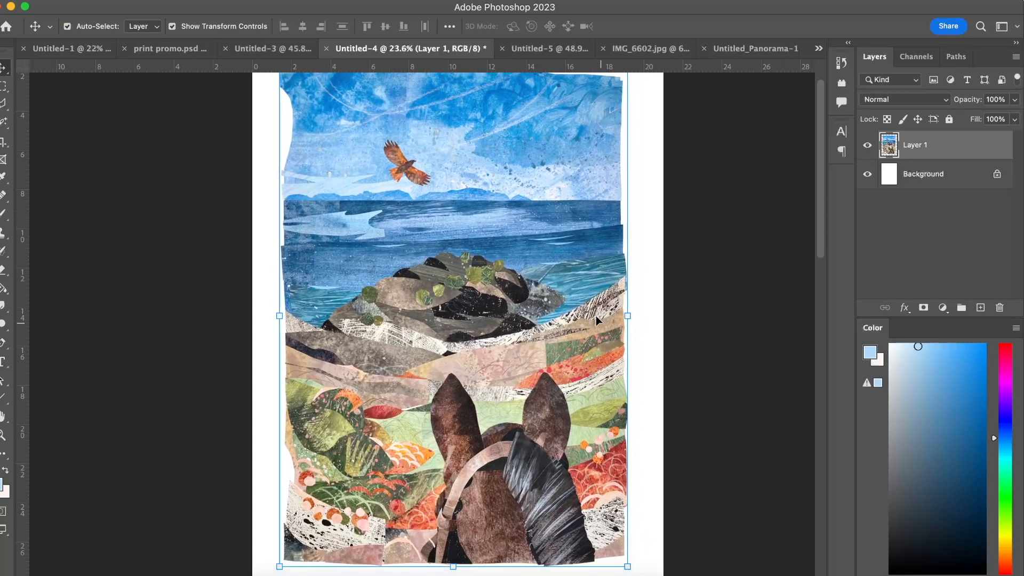
pyautogui.scroll(-1, 596, 316)
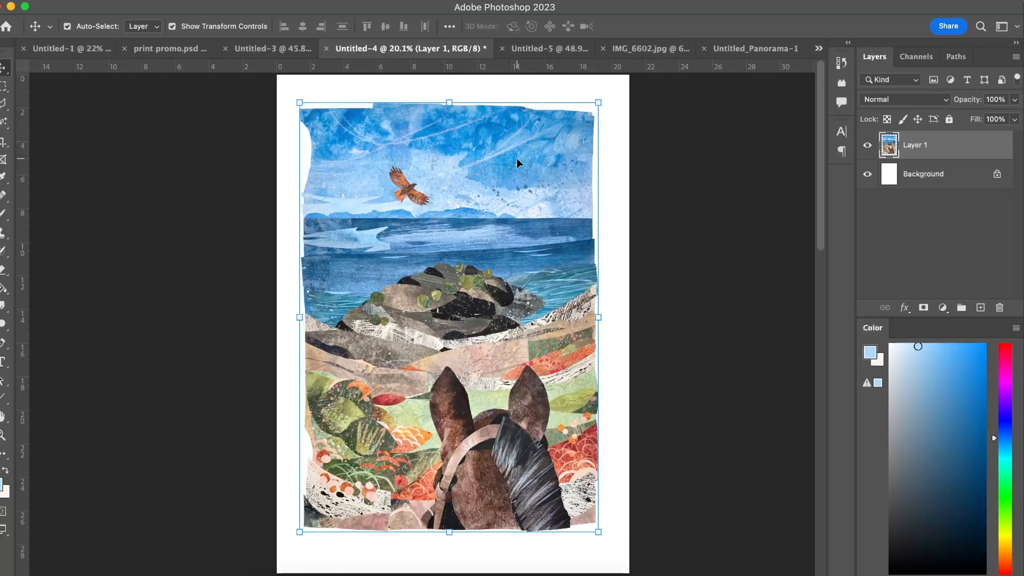
pyautogui.press('super+l')
pyautogui.click(538, 50)
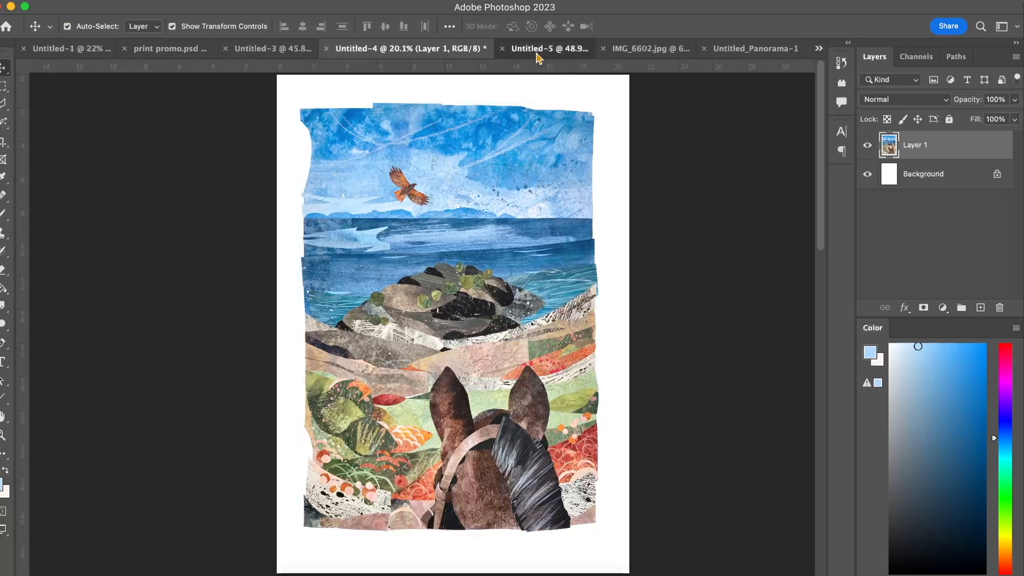
pyautogui.scroll(-3, 473, 236)
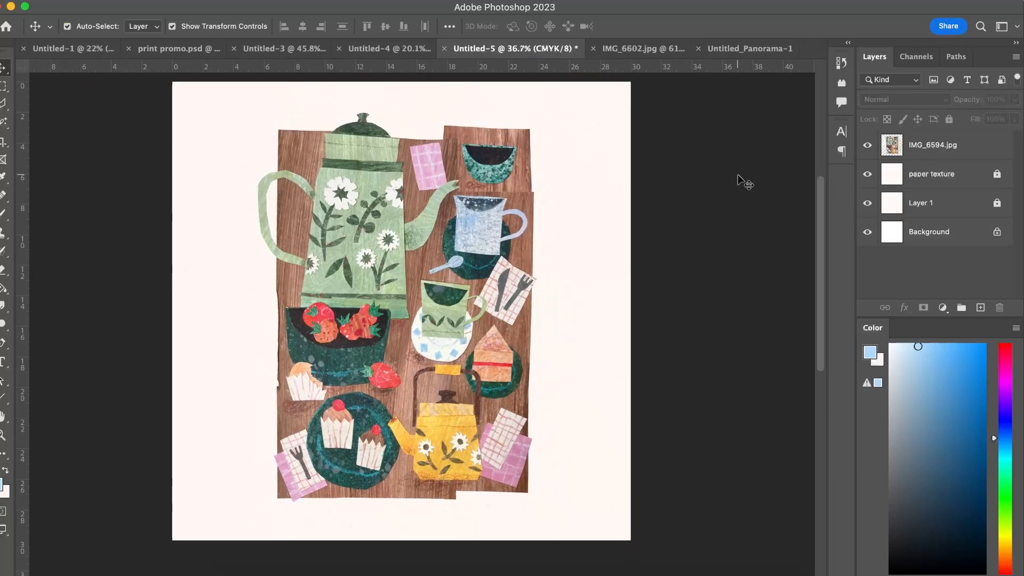
pyautogui.click(868, 147)
# Examine the paper texture of the empty cream page up close.
pyautogui.scroll(3, 482, 236)
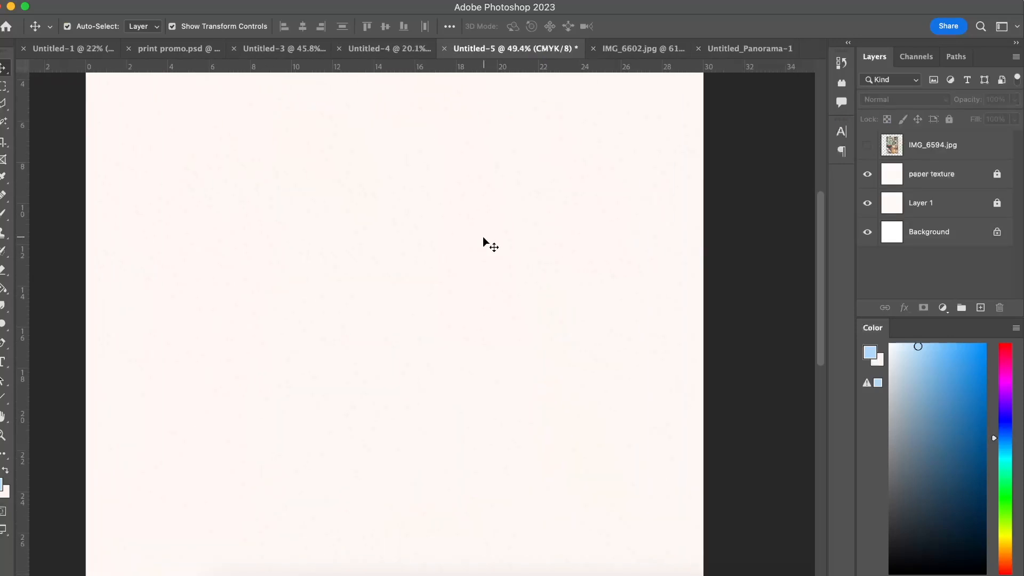
pyautogui.scroll(2, 500, 268)
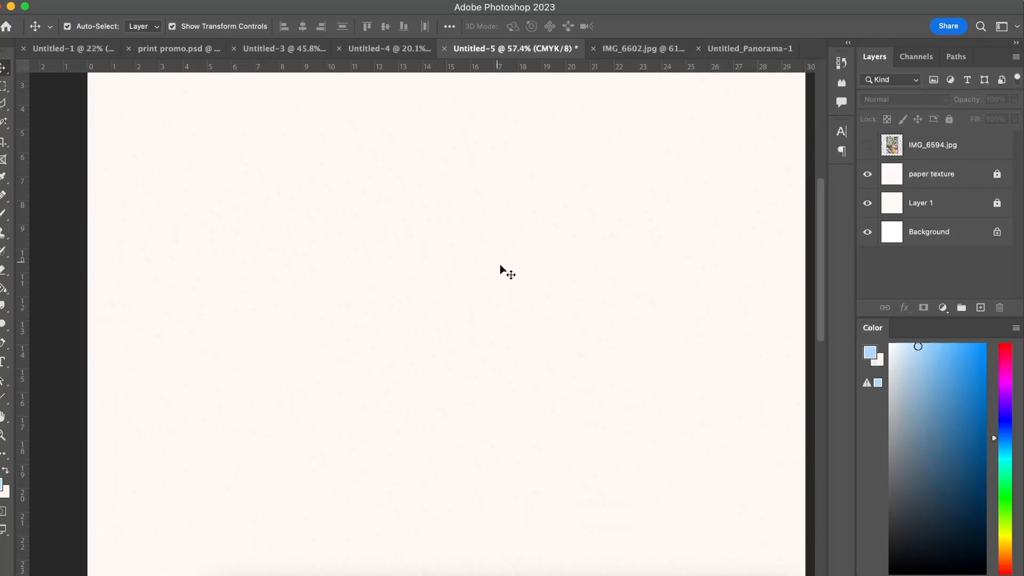
pyautogui.scroll(-5, 292, 486)
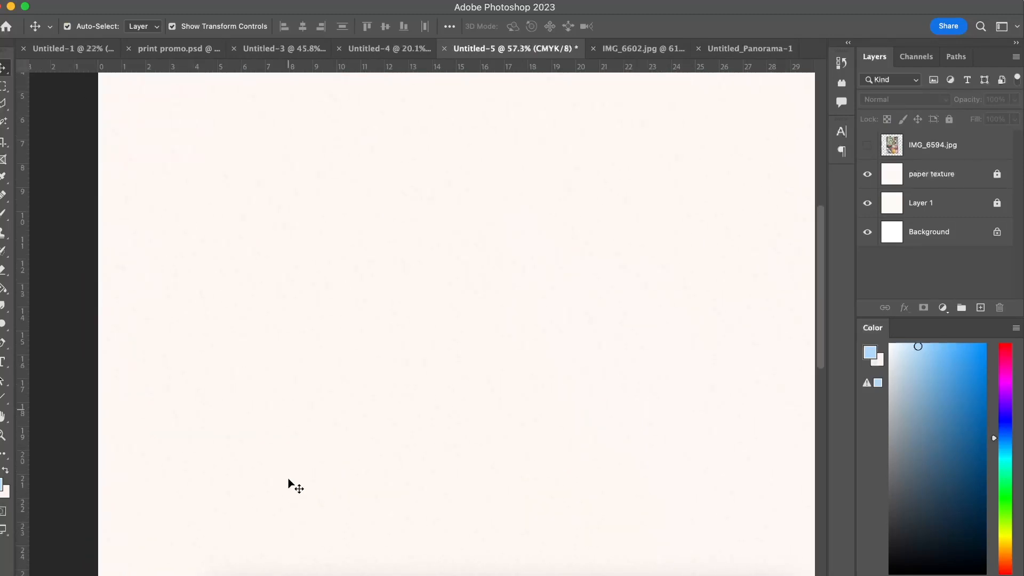
pyautogui.scroll(2, 288, 482)
pyautogui.scroll(-3, 479, 274)
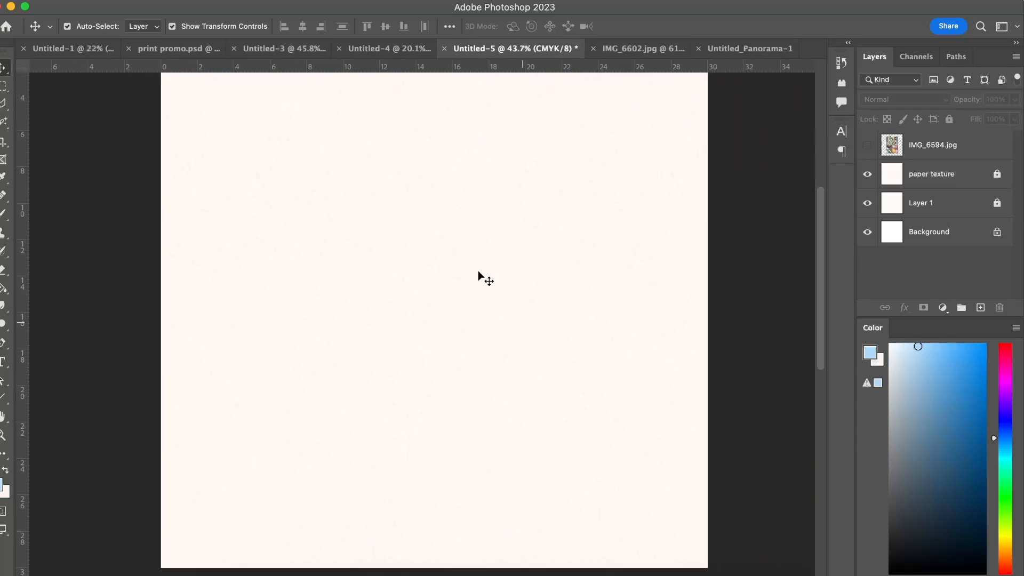
pyautogui.scroll(1, 442, 262)
pyautogui.scroll(-1, 486, 253)
# Place the paper texture image from the "helpful" folder inside "art with em" into the Untitled-5 document.
pyautogui.moveTo(211, 11); pyautogui.dragTo(423, 12)
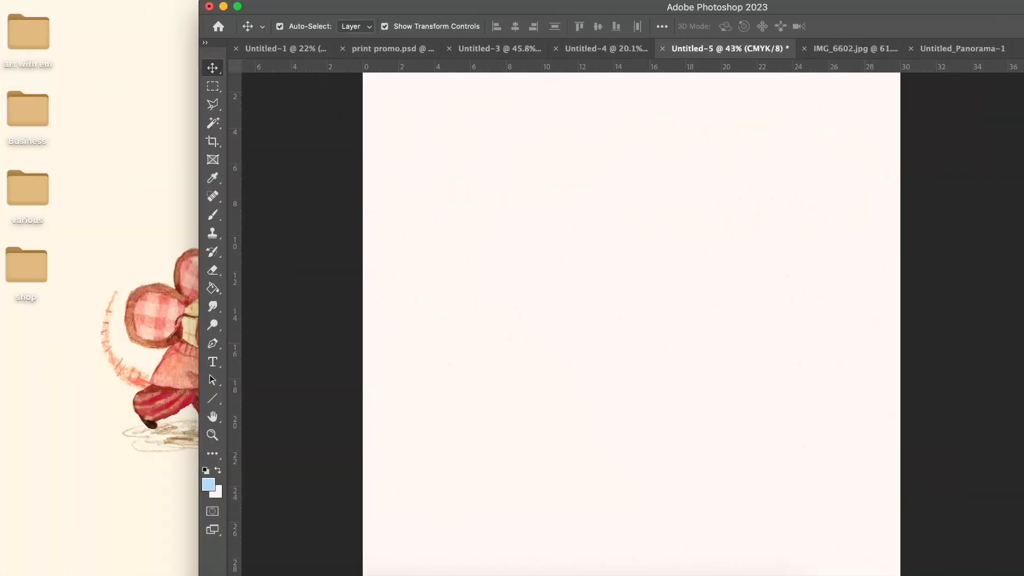
pyautogui.doubleClick(43, 42)
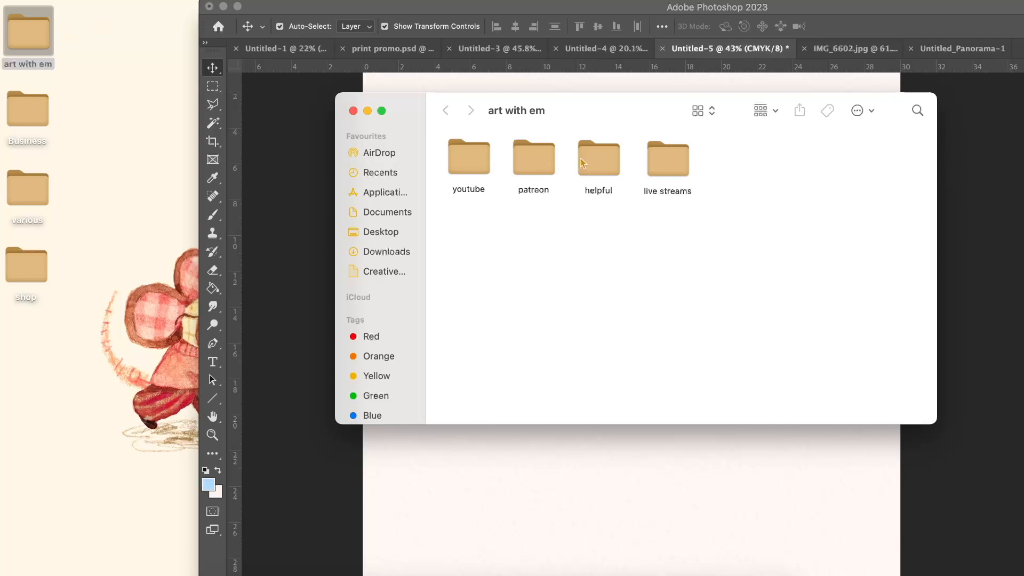
pyautogui.doubleClick(583, 164)
pyautogui.moveTo(632, 166); pyautogui.dragTo(462, 236)
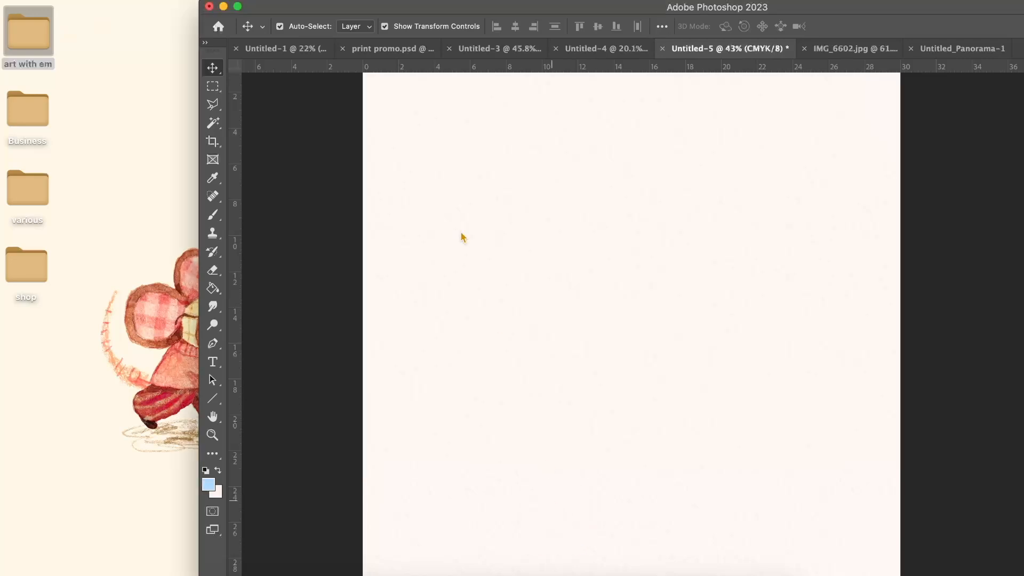
pyautogui.click(238, 7)
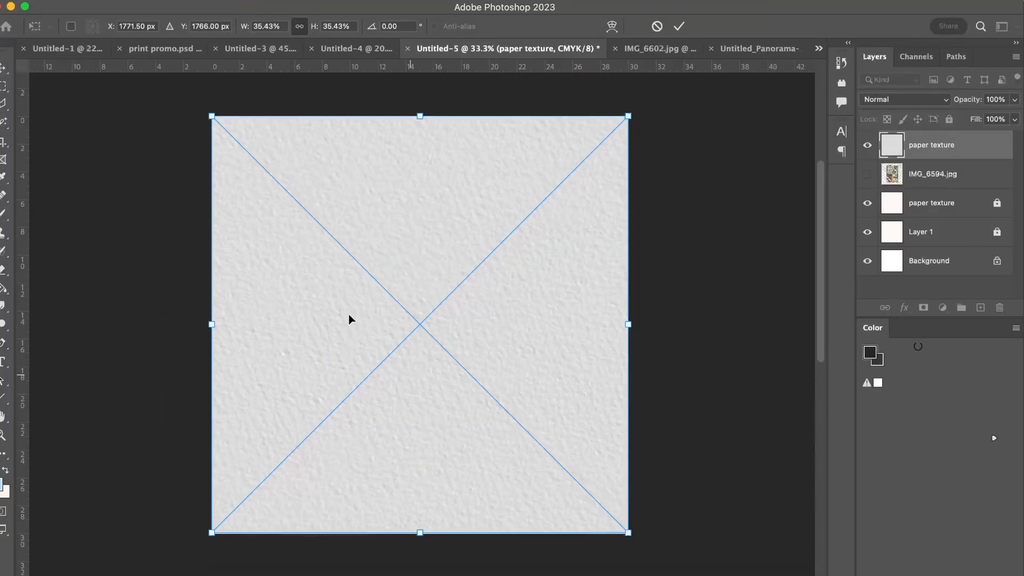
# Scale the placed paper texture down to 18.10% in the page's upper-right corner and delete its layer.
pyautogui.moveTo(219, 527); pyautogui.dragTo(393, 288)
pyautogui.press('Return')
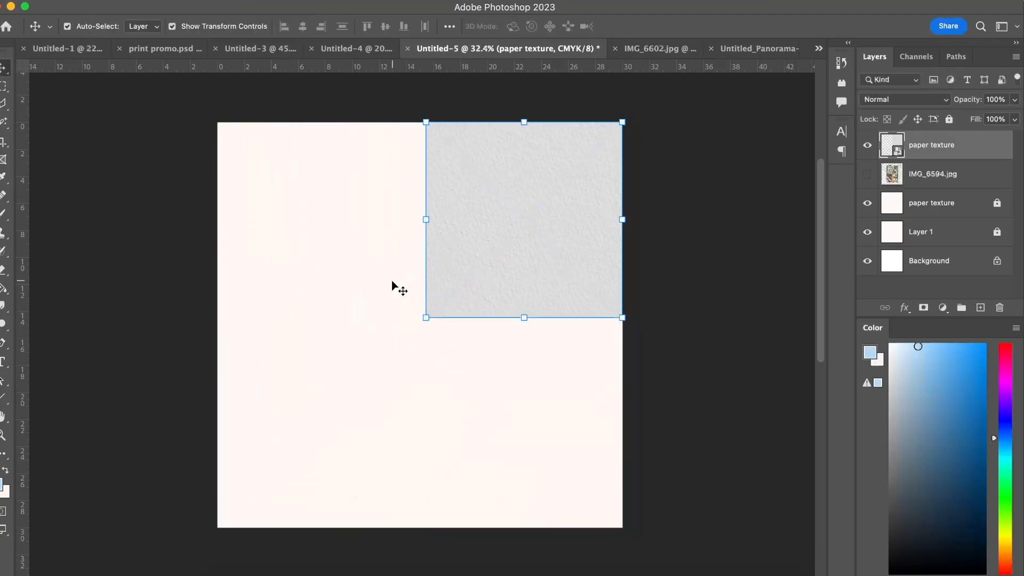
pyautogui.moveTo(425, 318); pyautogui.dragTo(416, 329)
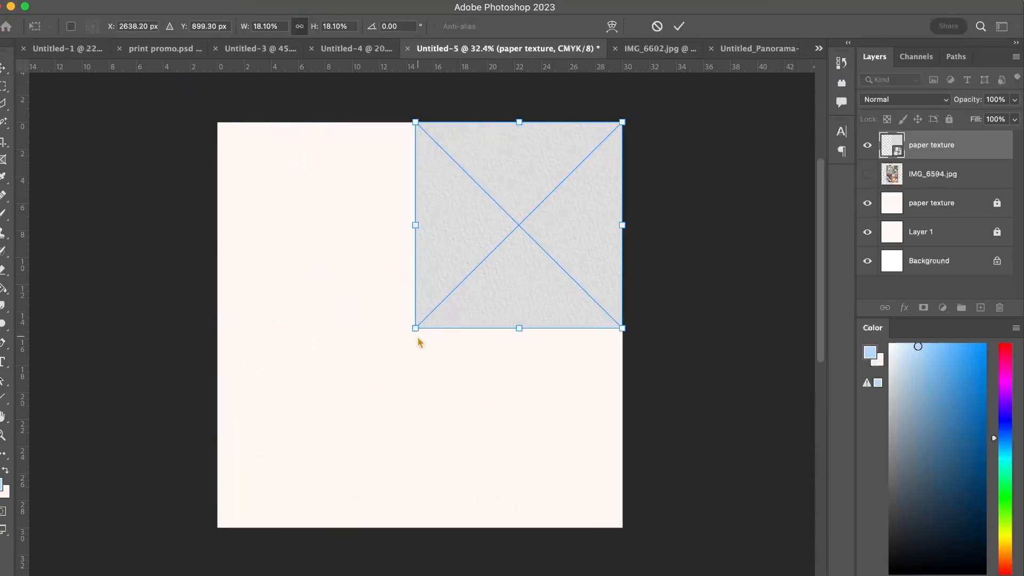
pyautogui.press('Return')
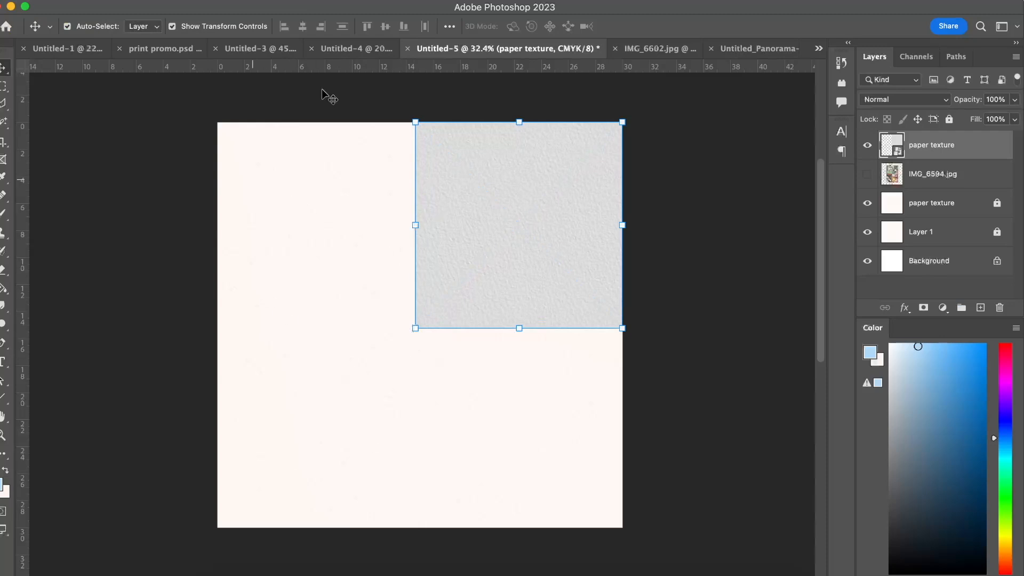
pyautogui.moveTo(513, 239); pyautogui.dragTo(472, 274)
pyautogui.press('BackSpace')
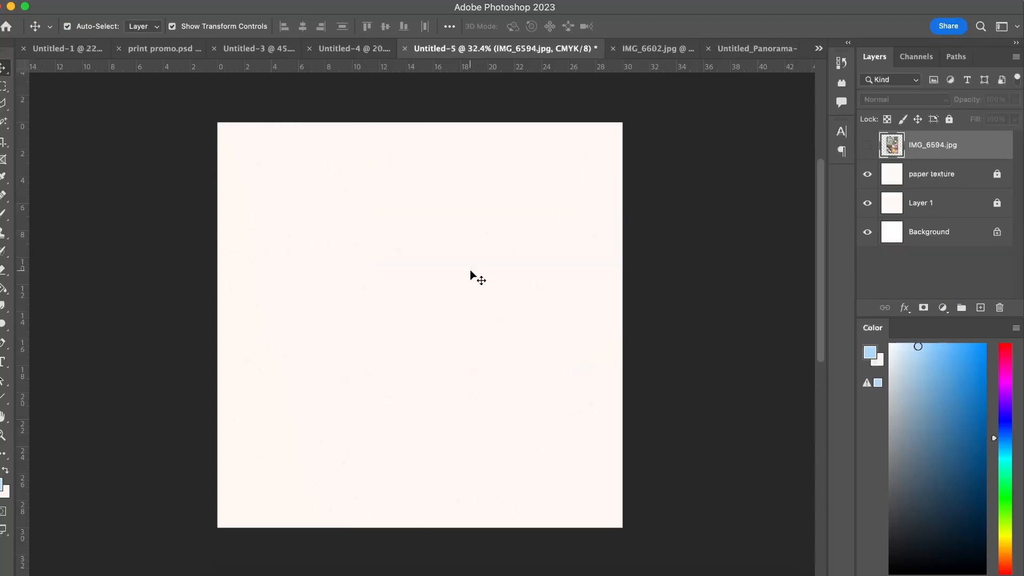
# Copy the horse and sea collage layer from Untitled-4 into the Untitled-5 document.
pyautogui.scroll(3, 413, 288)
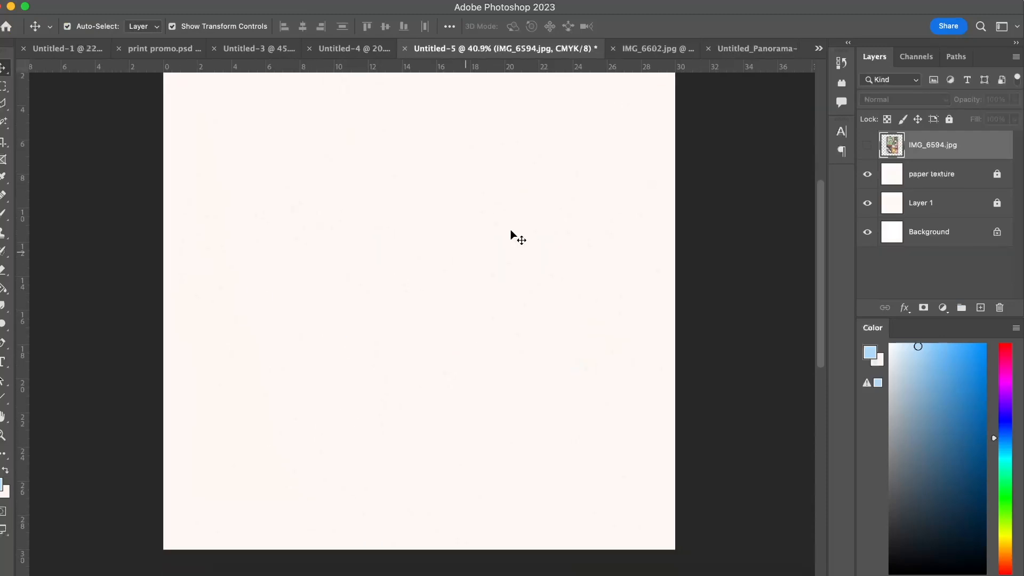
pyautogui.click(349, 49)
pyautogui.moveTo(415, 170); pyautogui.dragTo(478, 345)
pyautogui.scroll(-5, 478, 345)
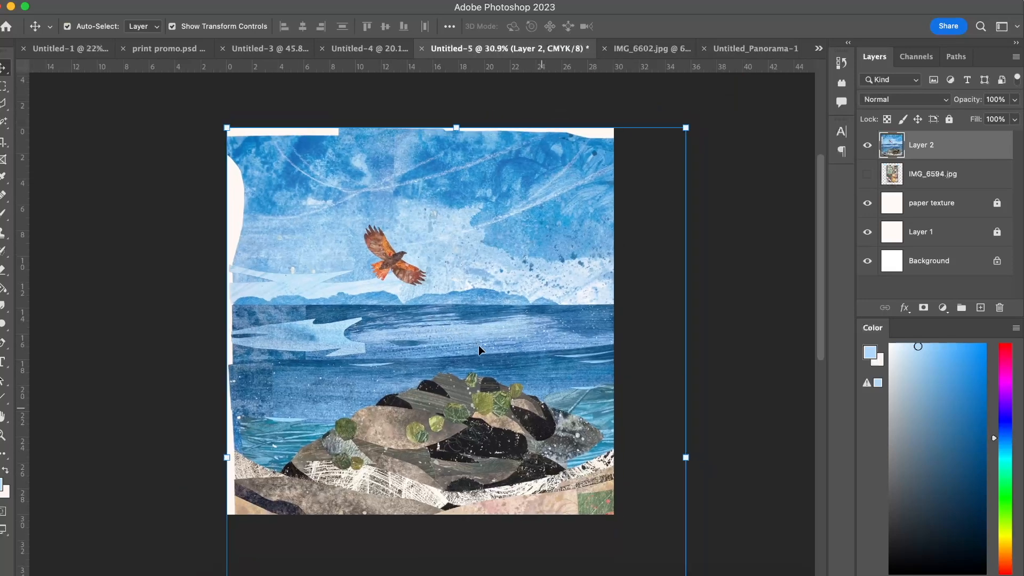
# Scale the copied collage down to fit within the square page, position it near the centre with a margin all round, and deselect it.
pyautogui.moveTo(610, 486); pyautogui.dragTo(441, 241)
pyautogui.scroll(1, 482, 222)
pyautogui.scroll(1, 484, 222)
pyautogui.moveTo(337, 256); pyautogui.dragTo(395, 281)
pyautogui.moveTo(501, 119); pyautogui.dragTo(517, 98)
pyautogui.moveTo(403, 195); pyautogui.dragTo(408, 208)
pyautogui.press('Return')
pyautogui.click(635, 208)
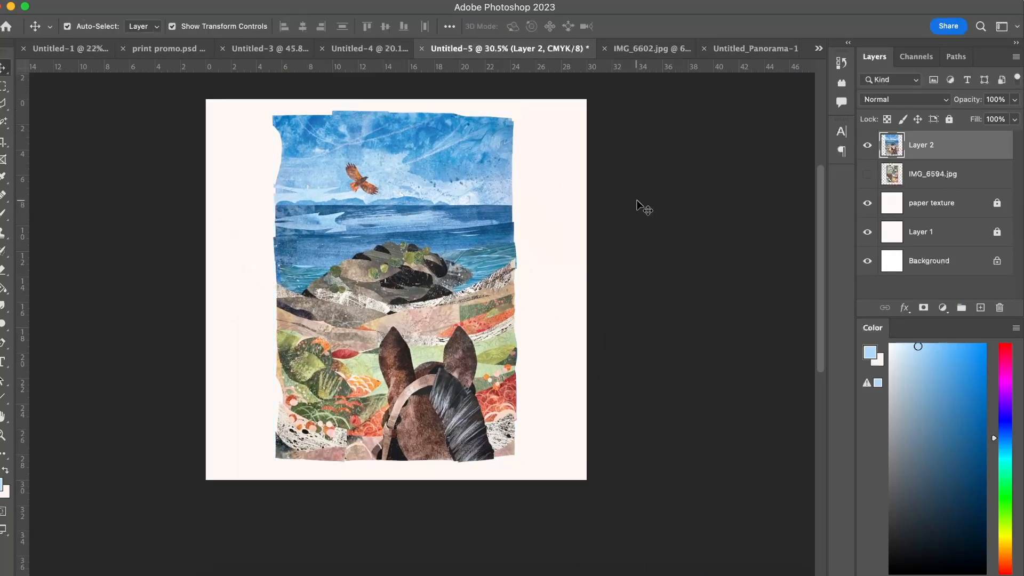
# Set the blending mode of the collage layer (Layer 2) to Multiply and deselect it.
pyautogui.scroll(2, 409, 203)
pyautogui.click(409, 205)
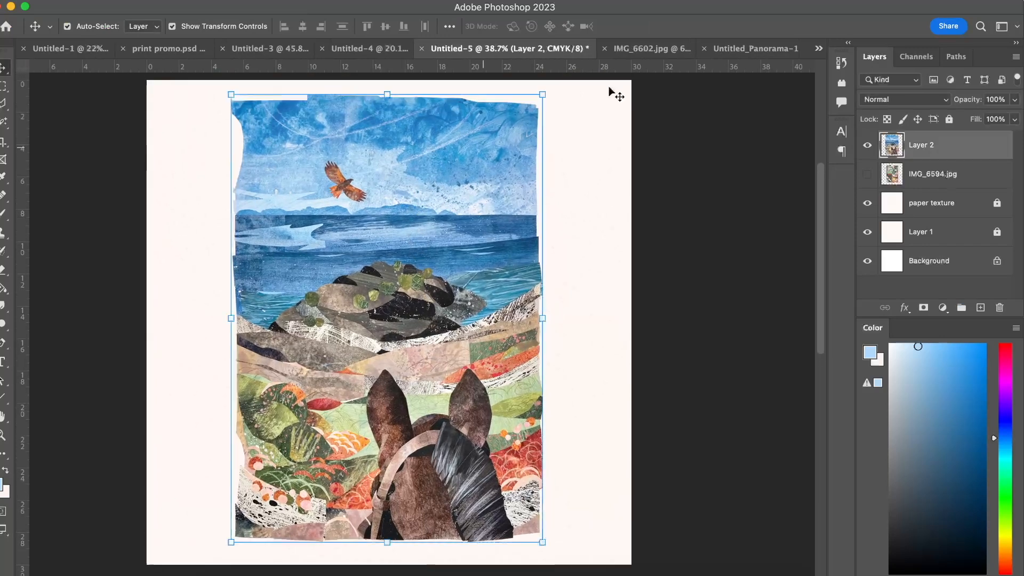
pyautogui.click(893, 101)
pyautogui.click(892, 100)
pyautogui.click(911, 104)
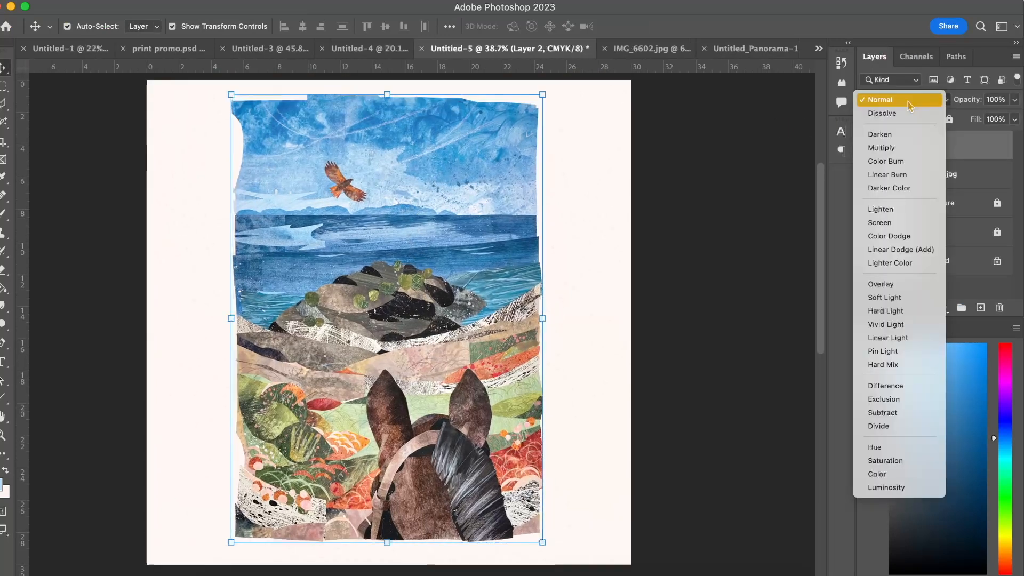
pyautogui.click(891, 150)
pyautogui.click(745, 167)
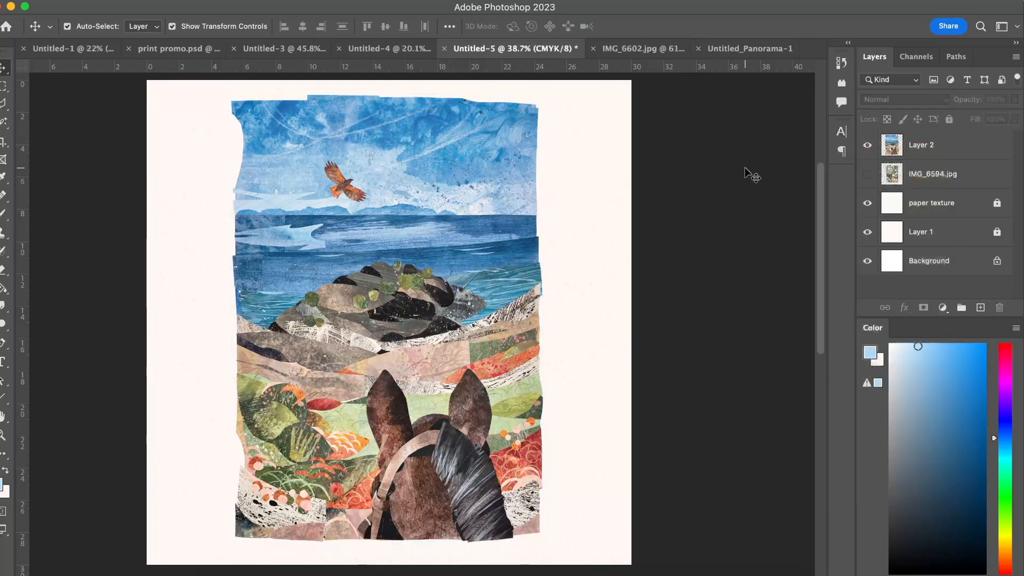
# Unlock the paper texture layer and Layer 1, leaving the Background layer locked.
pyautogui.scroll(5, 531, 151)
pyautogui.moveTo(625, 251); pyautogui.dragTo(618, 301)
pyautogui.click(1006, 205)
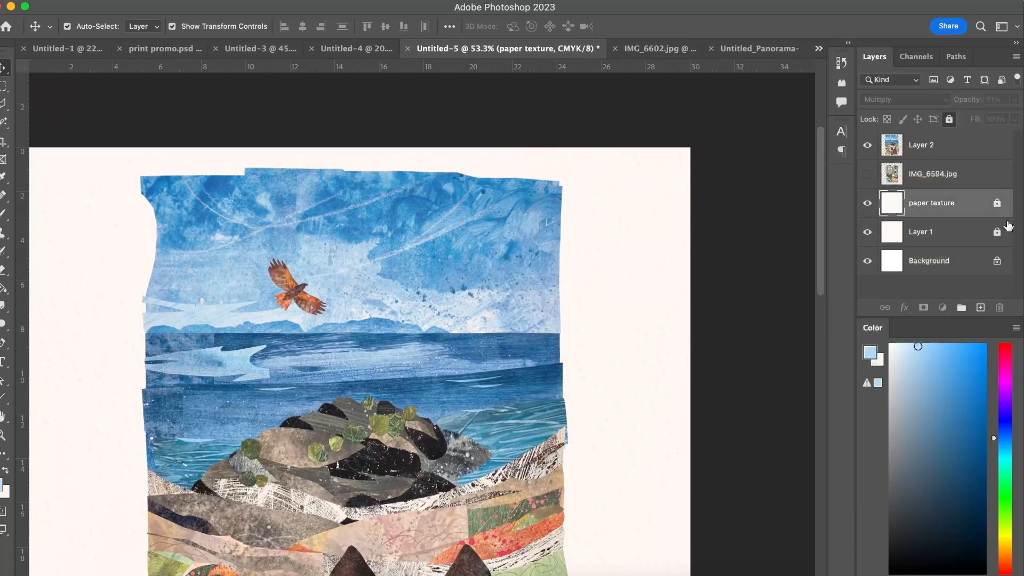
pyautogui.click(1007, 226)
pyautogui.click(998, 206)
pyautogui.click(998, 233)
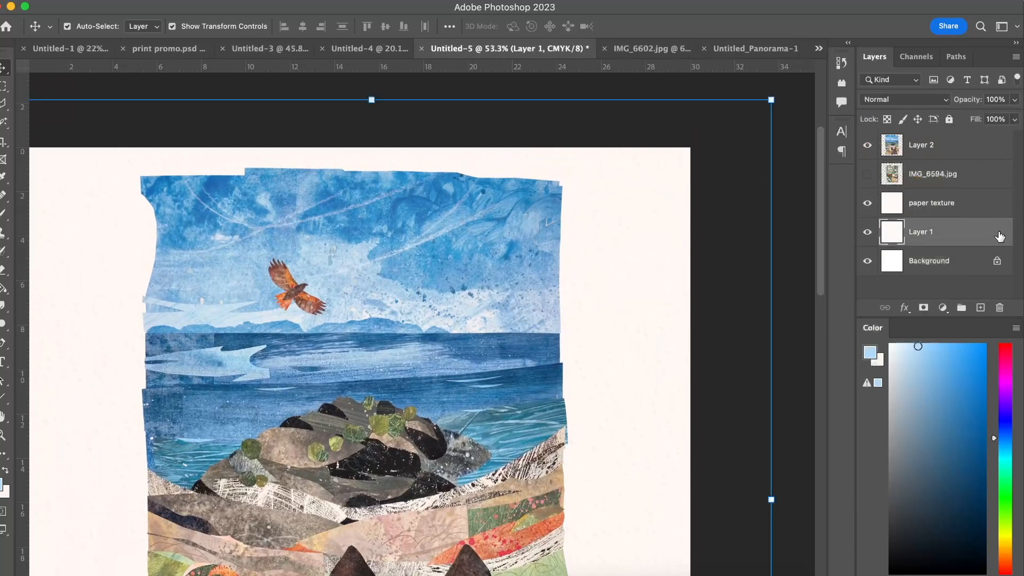
pyautogui.click(814, 187)
# Examine the paper texture around the collage's right edge and across the whole page with the paper texture layer selected, then deselect it.
pyautogui.moveTo(639, 202); pyautogui.dragTo(508, 342)
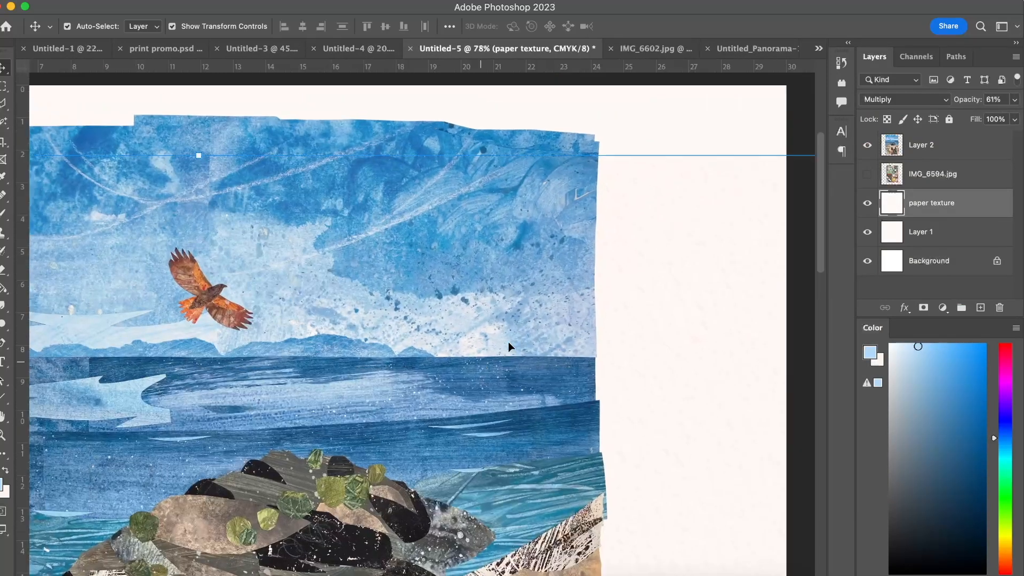
pyautogui.scroll(5, 508, 341)
pyautogui.moveTo(608, 325); pyautogui.dragTo(507, 330)
pyautogui.scroll(-4, 508, 330)
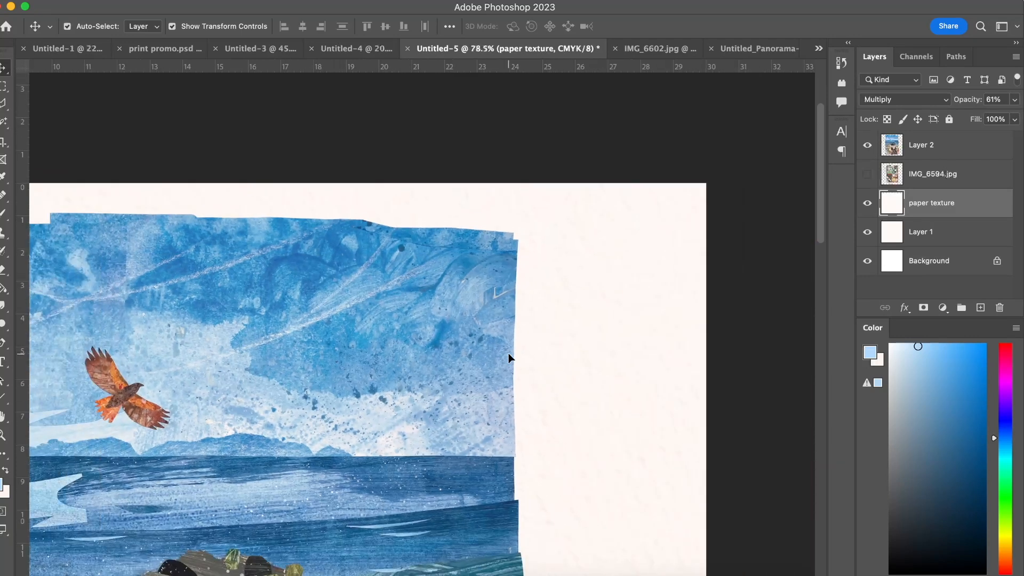
pyautogui.scroll(-8, 508, 354)
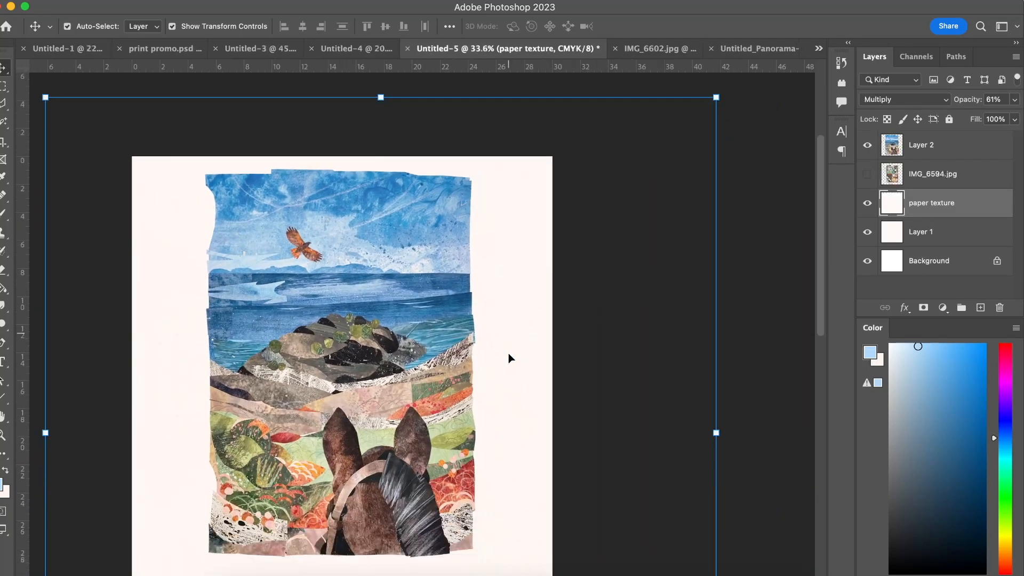
pyautogui.scroll(-2, 509, 354)
pyautogui.click(776, 286)
pyautogui.scroll(2, 459, 329)
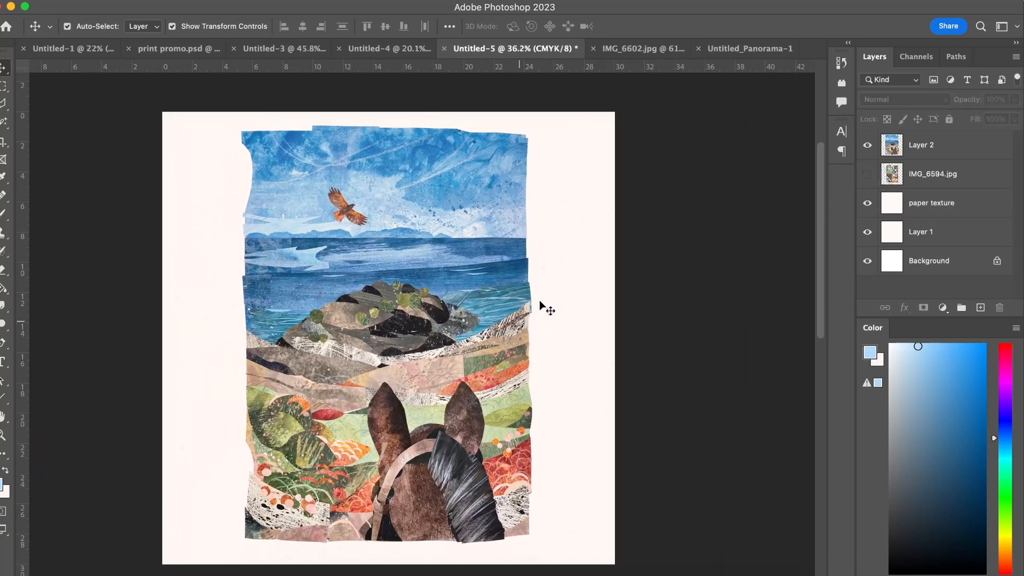
# Set the blending mode of the collage layer (Layer 2) to Normal.
pyautogui.click(938, 143)
pyautogui.click(919, 101)
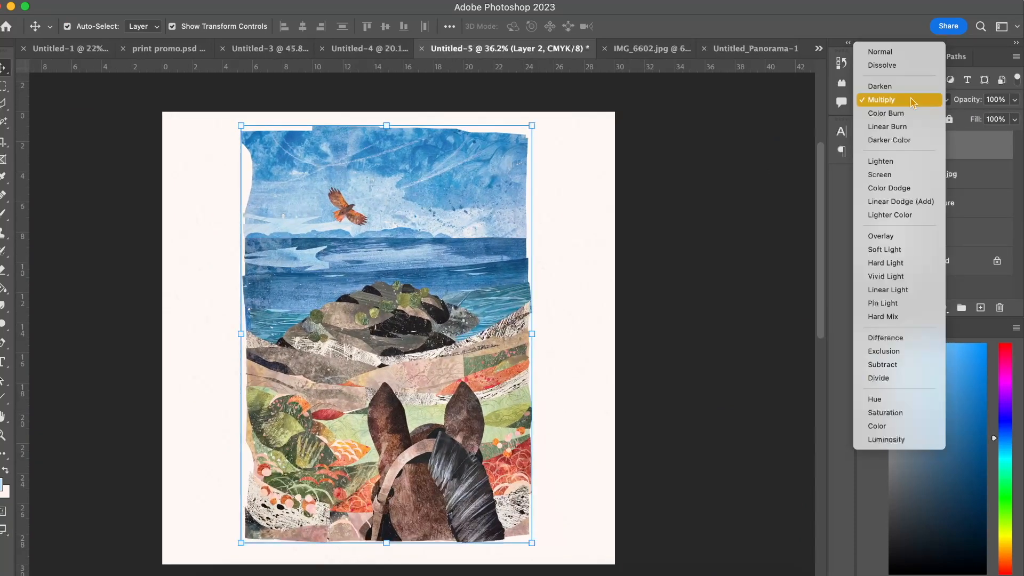
pyautogui.click(891, 51)
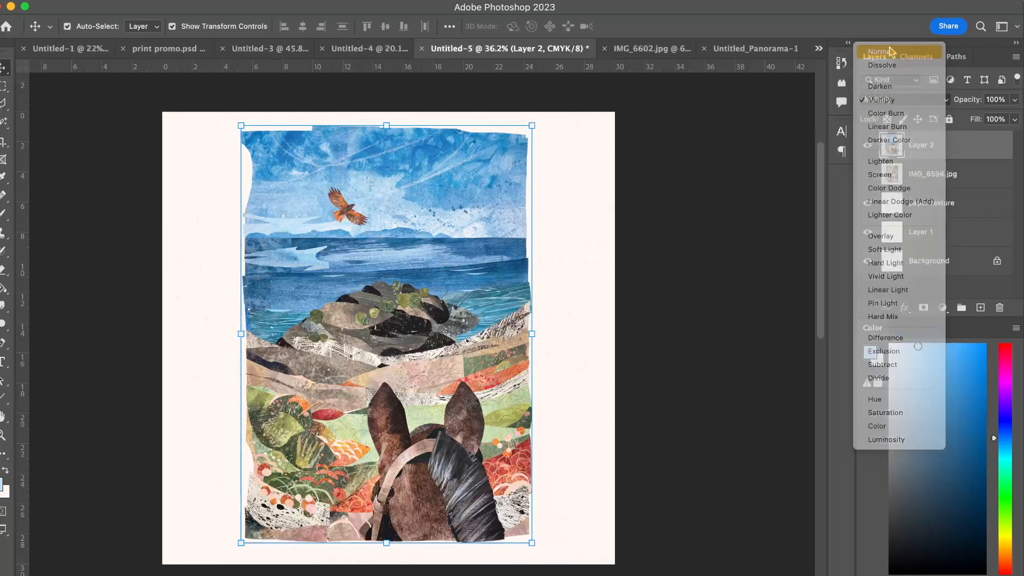
pyautogui.click(737, 232)
pyautogui.scroll(-2, 552, 271)
pyautogui.moveTo(465, 267); pyautogui.dragTo(469, 271)
# Review the collage on its plain white page in Untitled-4, then return to the Untitled-5 document.
pyautogui.click(368, 48)
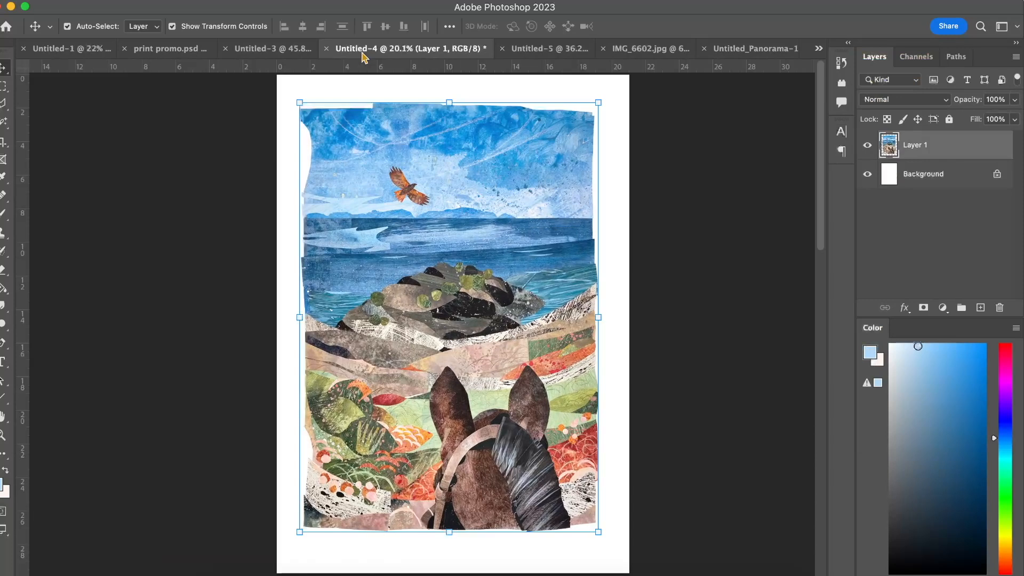
pyautogui.click(244, 272)
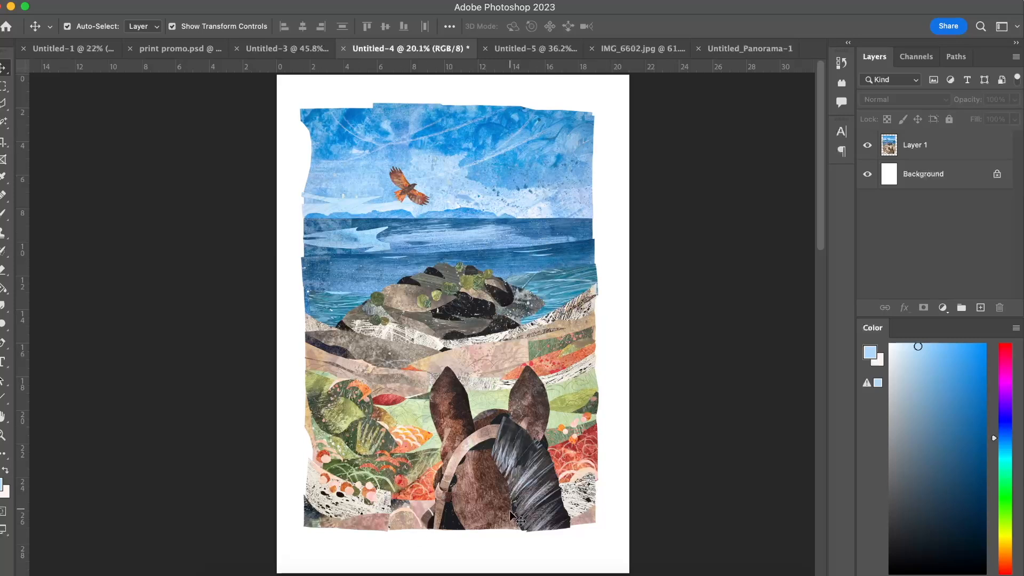
pyautogui.scroll(-2, 512, 488)
pyautogui.scroll(-3, 512, 487)
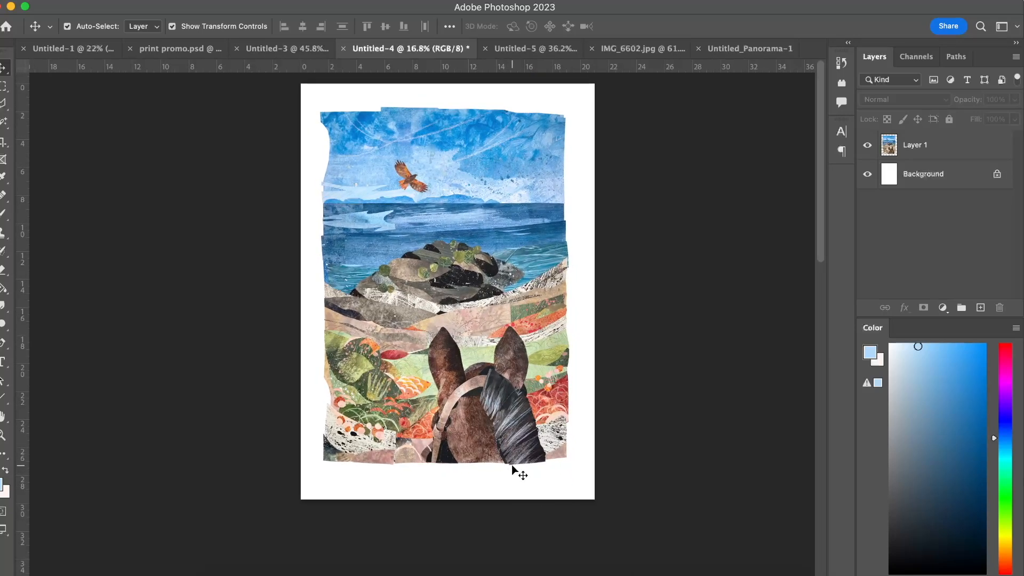
pyautogui.scroll(1, 512, 468)
pyautogui.scroll(1, 511, 465)
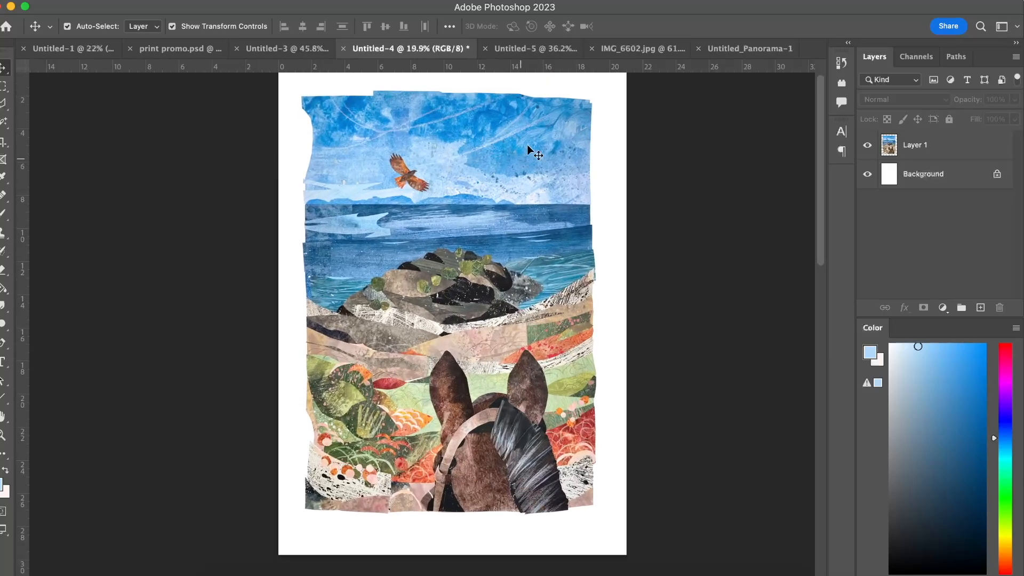
pyautogui.click(535, 51)
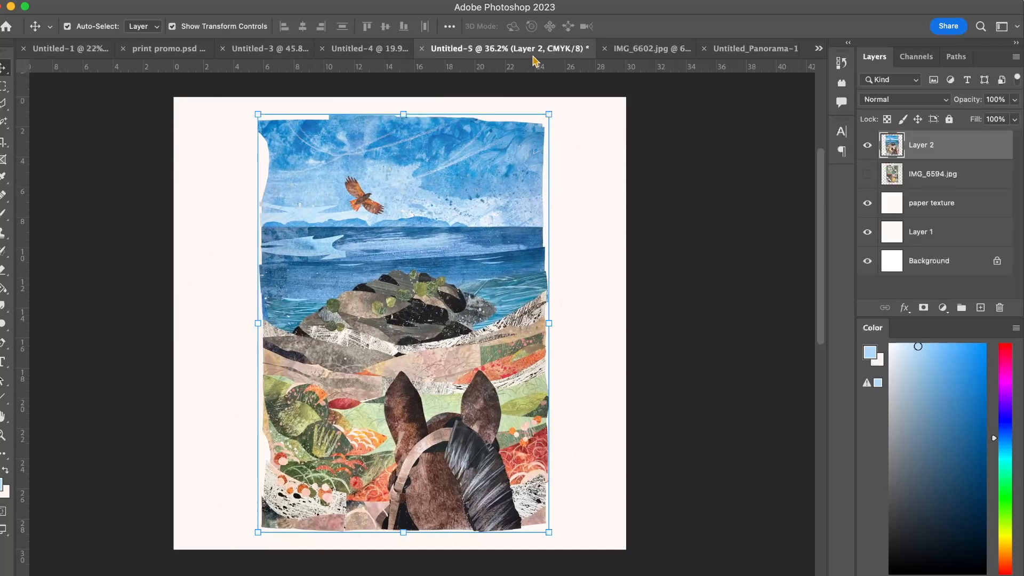
# Deselect the collage layer and examine the artwork against the textured paper, from the sky down to the horse's mane.
pyautogui.click(670, 206)
pyautogui.scroll(2, 364, 256)
pyautogui.scroll(-1, 363, 252)
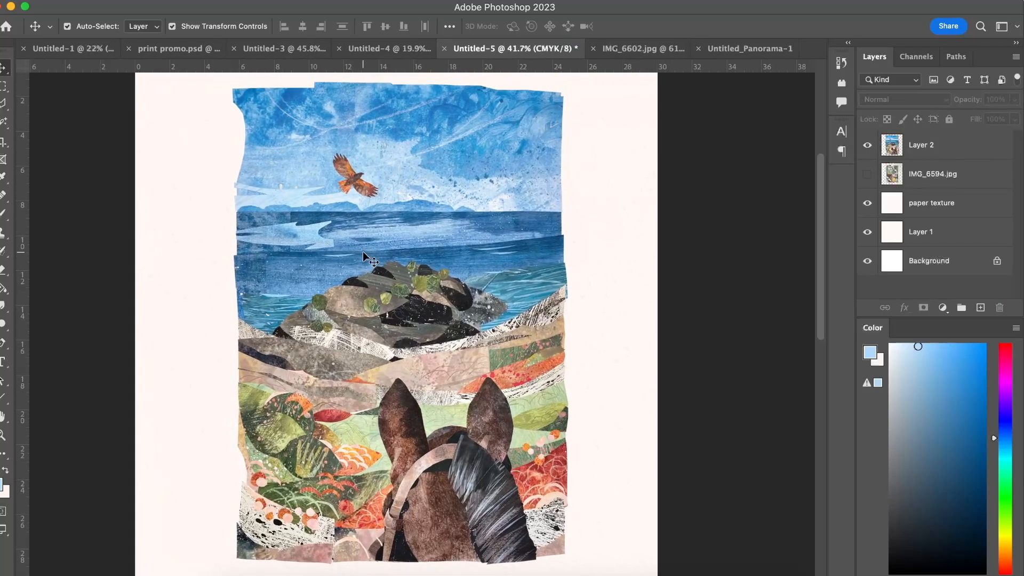
pyautogui.hscroll(-3, 363, 251)
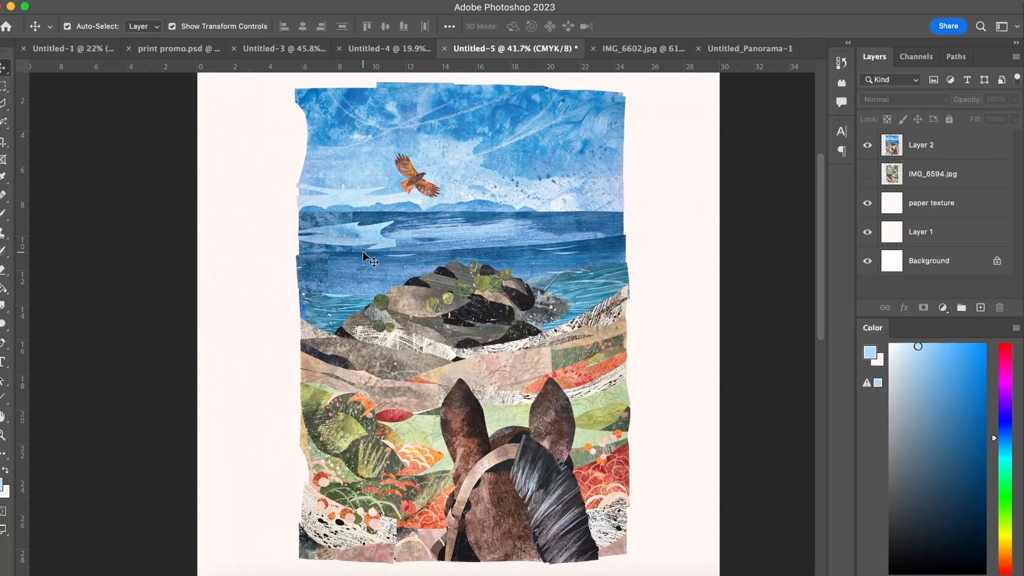
pyautogui.scroll(2, 363, 251)
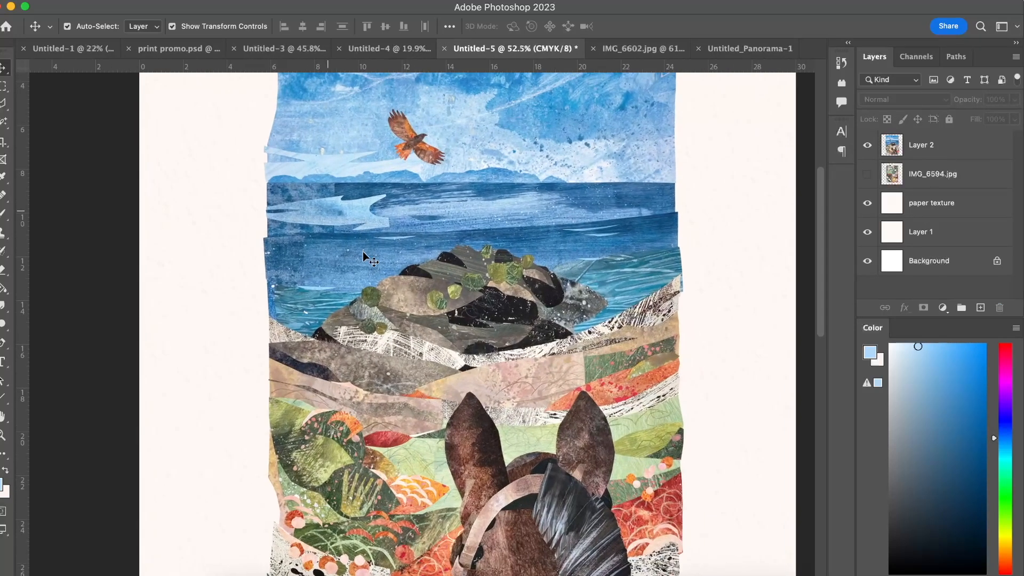
pyautogui.scroll(5, 362, 251)
pyautogui.scroll(2, 363, 251)
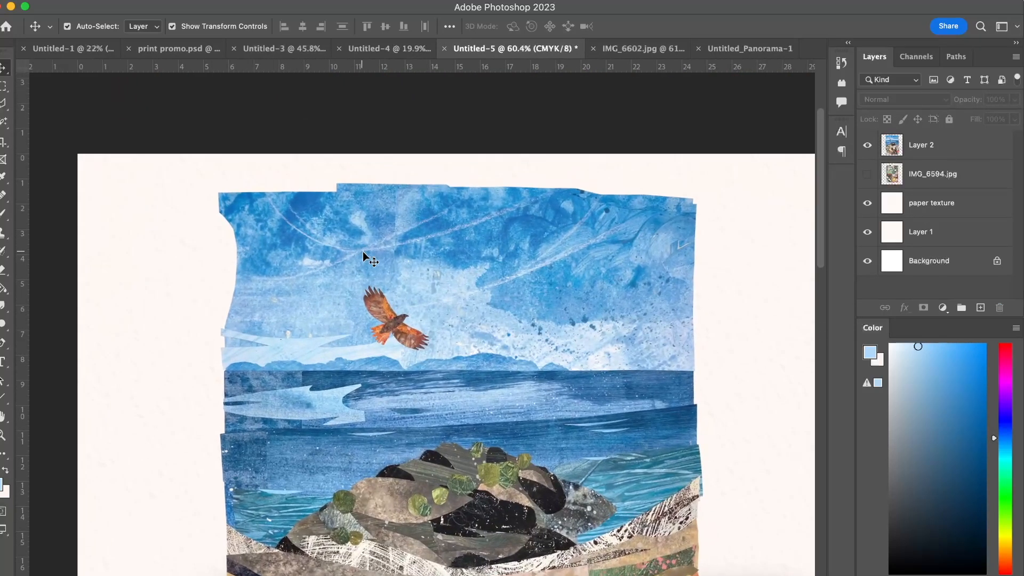
pyautogui.scroll(-5, 362, 251)
pyautogui.scroll(-5, 436, 220)
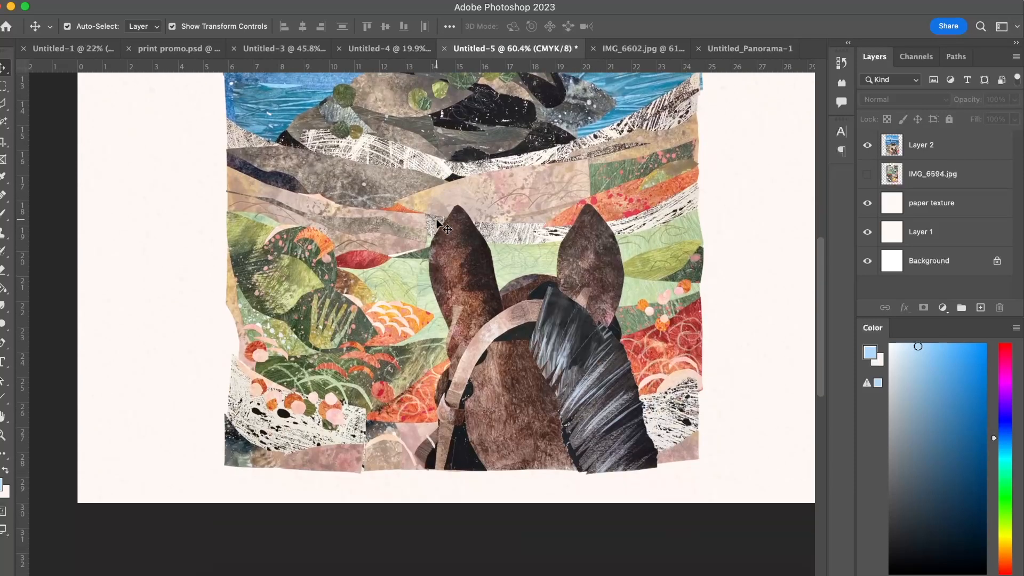
pyautogui.scroll(3, 437, 221)
pyautogui.scroll(-3, 437, 221)
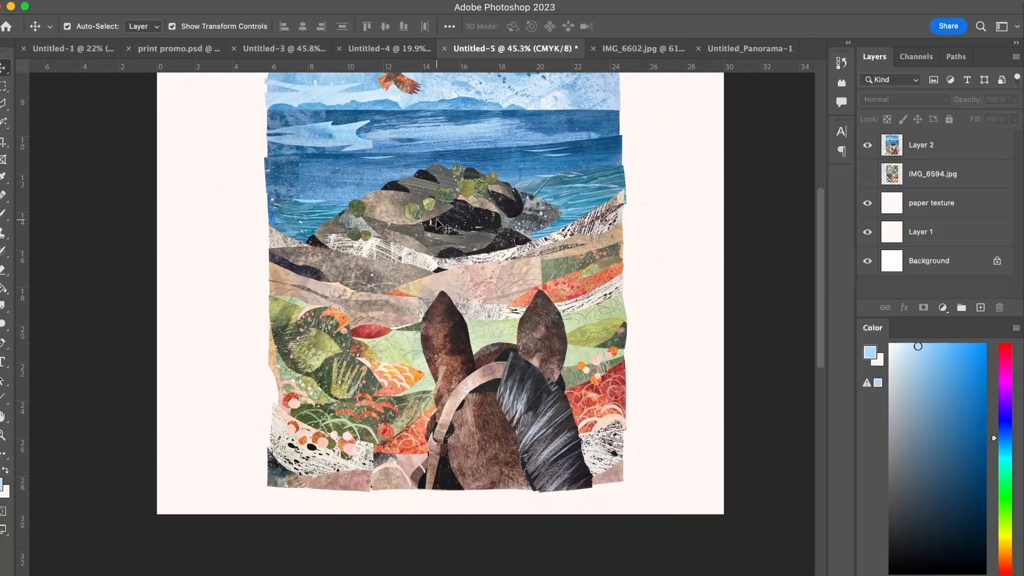
pyautogui.scroll(2, 437, 222)
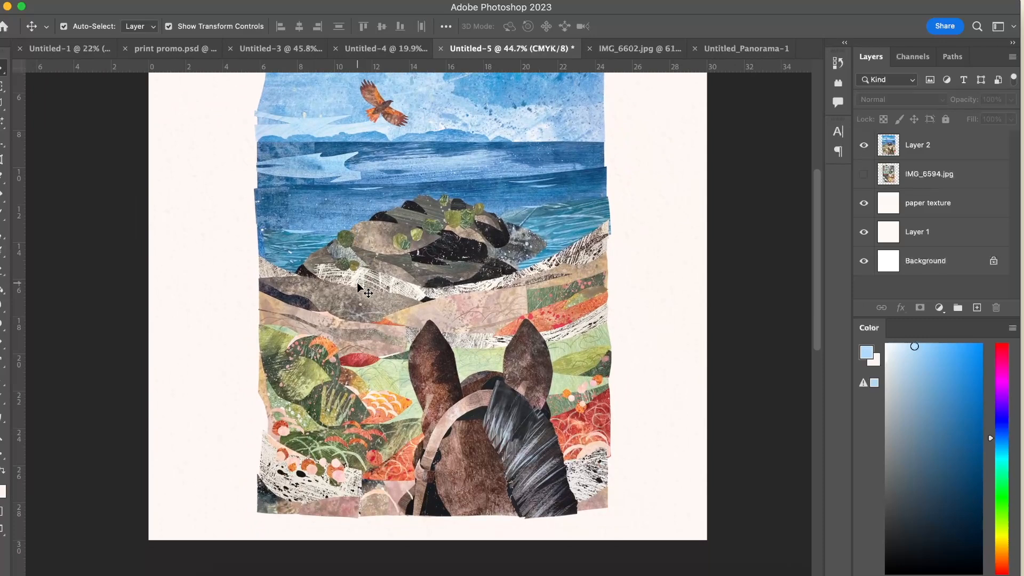
pyautogui.scroll(5, 357, 283)
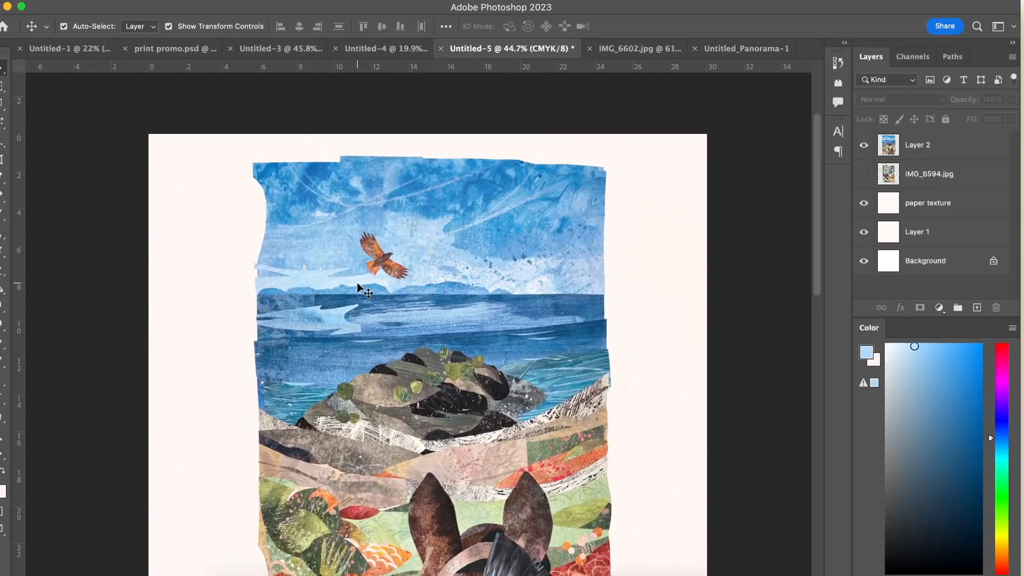
pyautogui.scroll(2, 357, 284)
pyautogui.scroll(2, 358, 284)
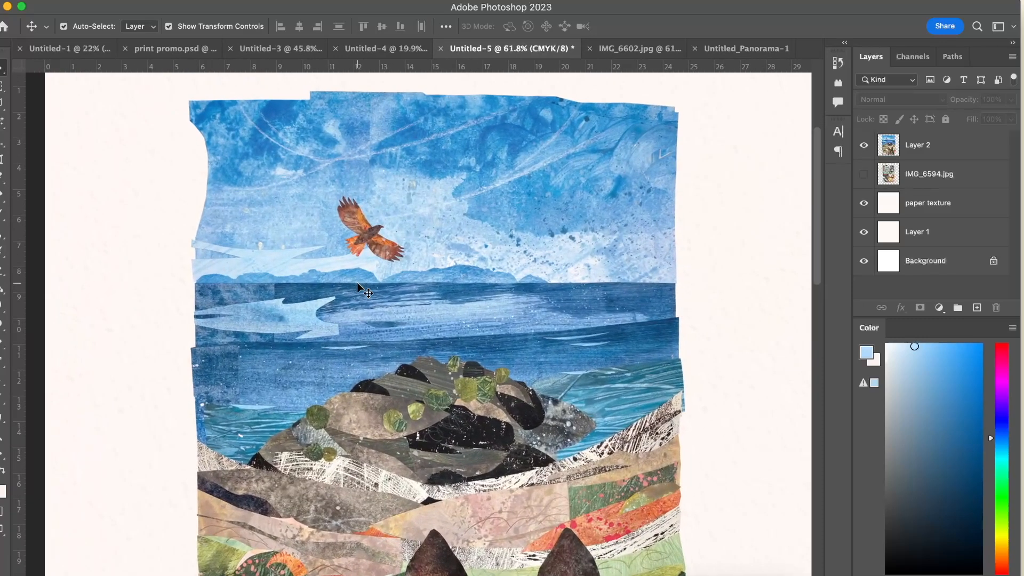
pyautogui.scroll(-1, 388, 284)
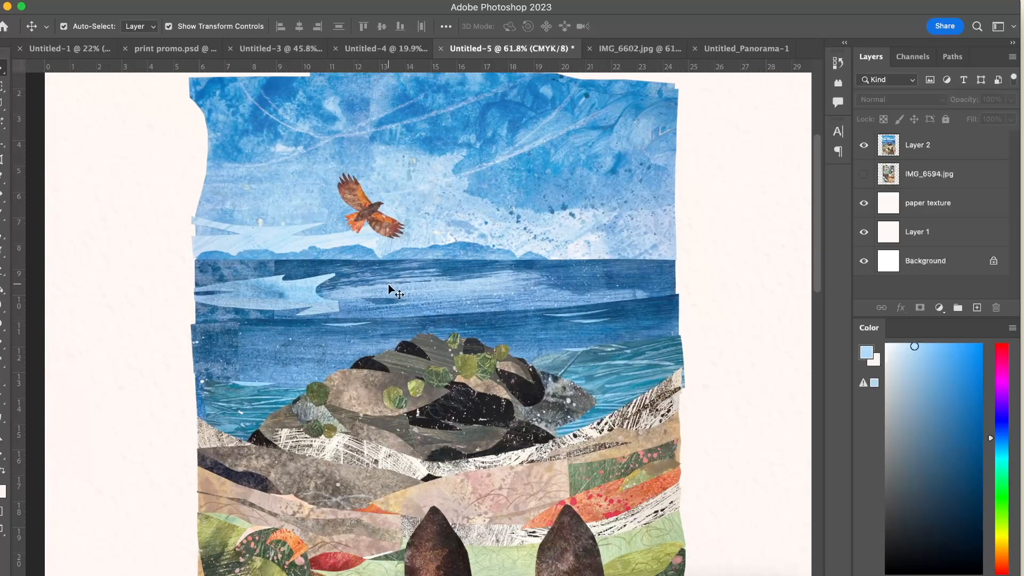
pyautogui.scroll(-10, 388, 284)
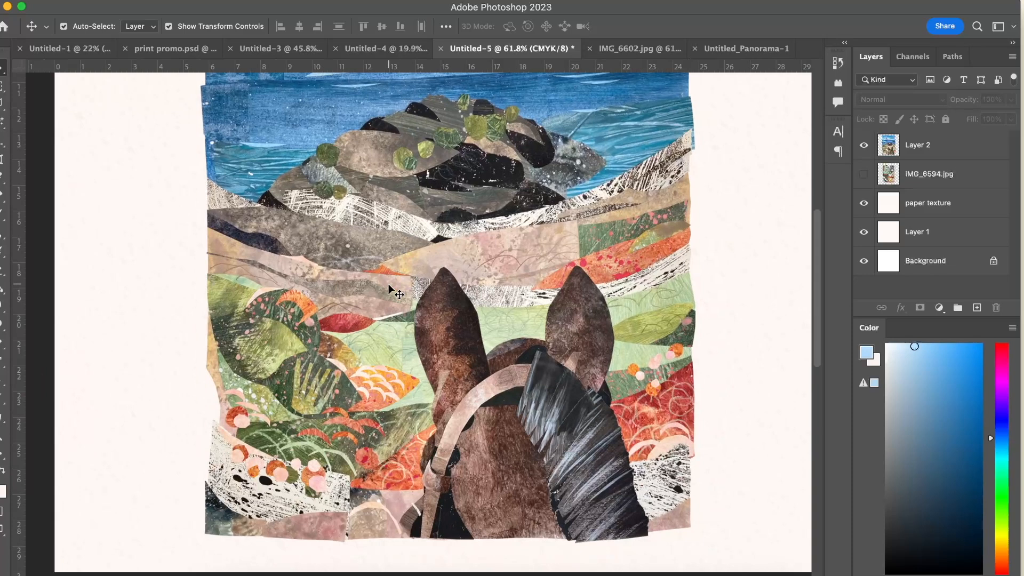
# Inspect Layer 2 up close across the rocks, foliage, horse, sea and sky, then deselect it and view the whole page.
pyautogui.scroll(10, 364, 288)
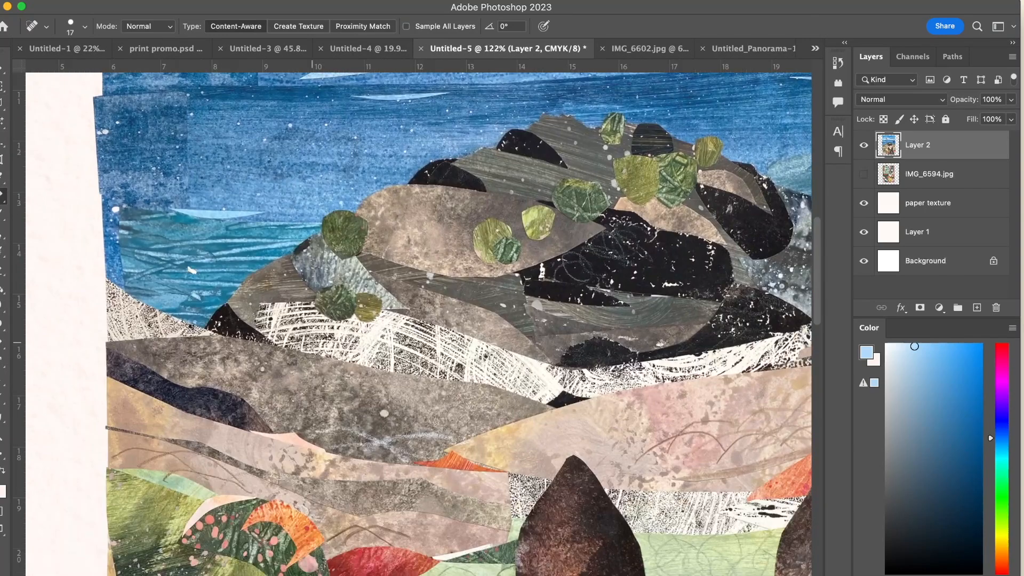
pyautogui.scroll(-15, 312, 342)
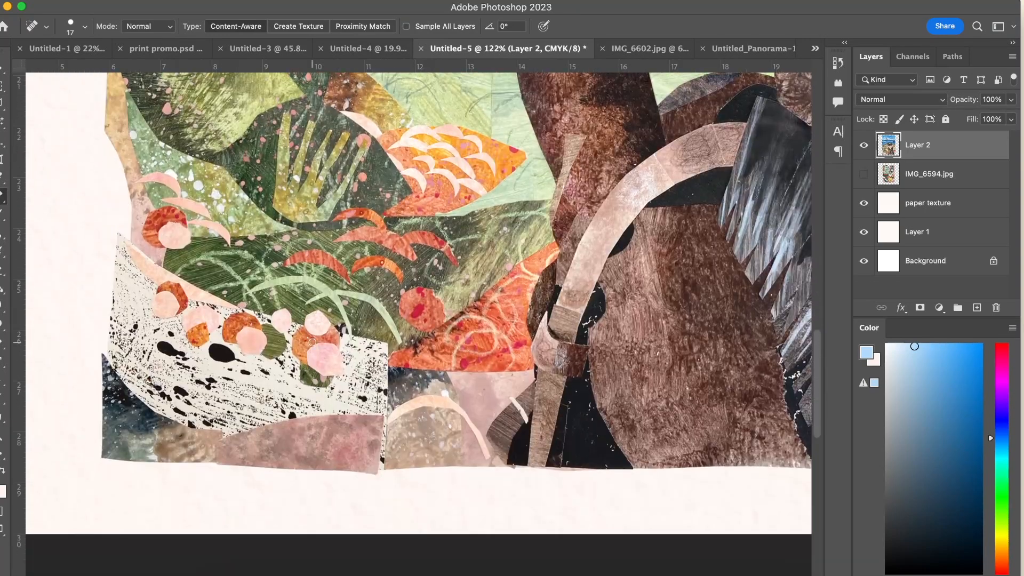
pyautogui.hscroll(10, 312, 342)
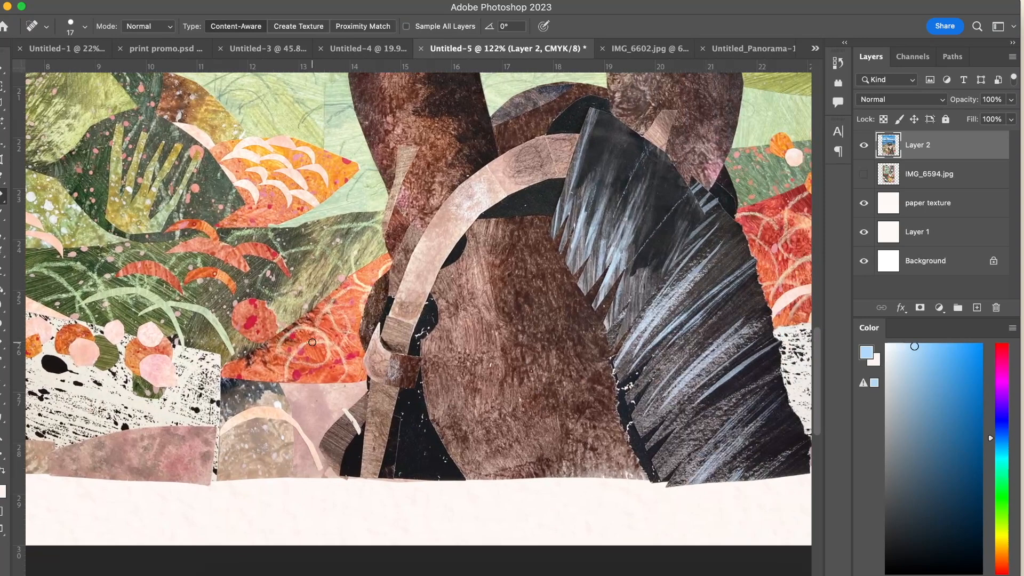
pyautogui.scroll(3, 312, 342)
pyautogui.hscroll(3, 312, 342)
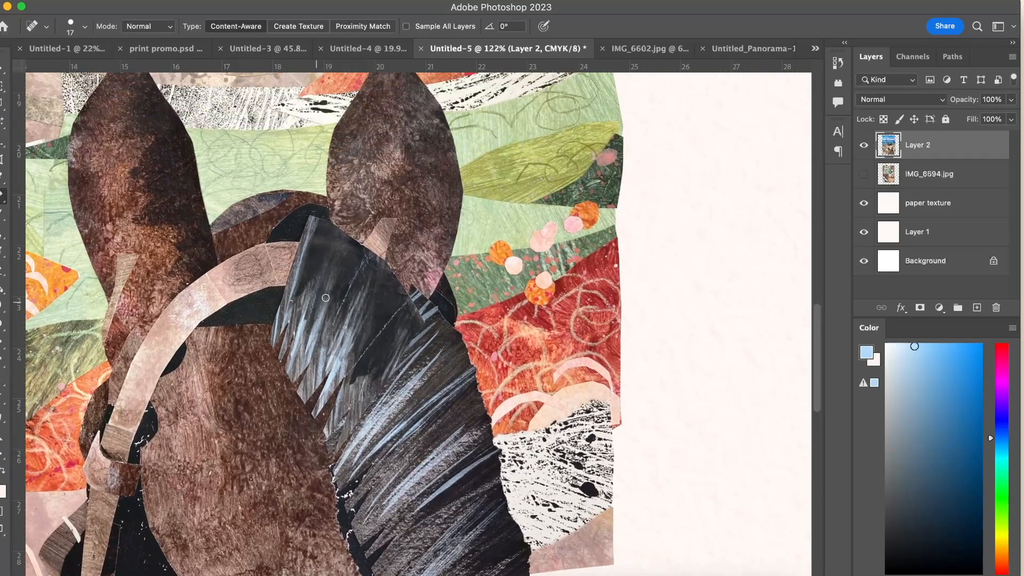
pyautogui.scroll(18, 326, 297)
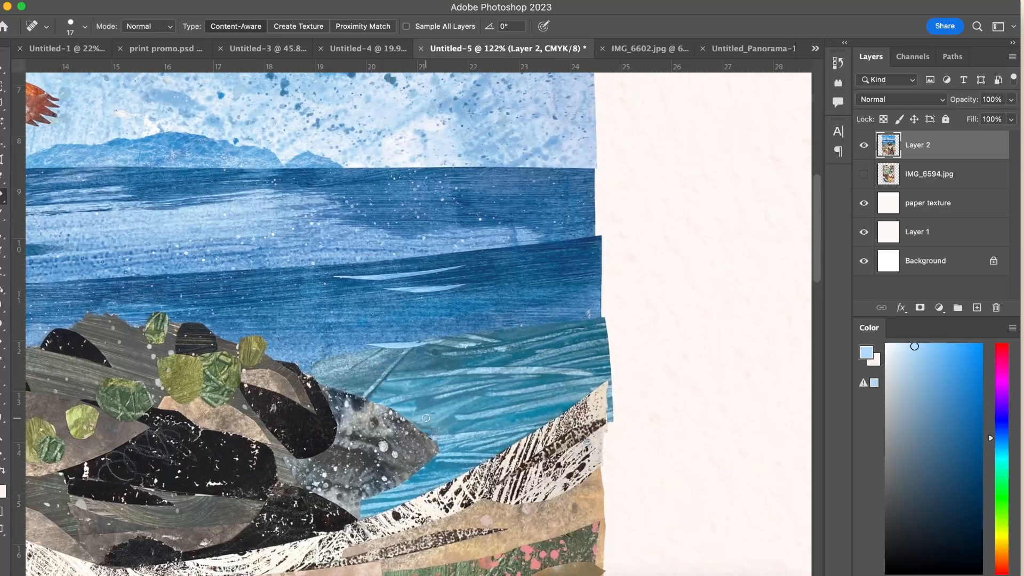
pyautogui.scroll(8, 370, 283)
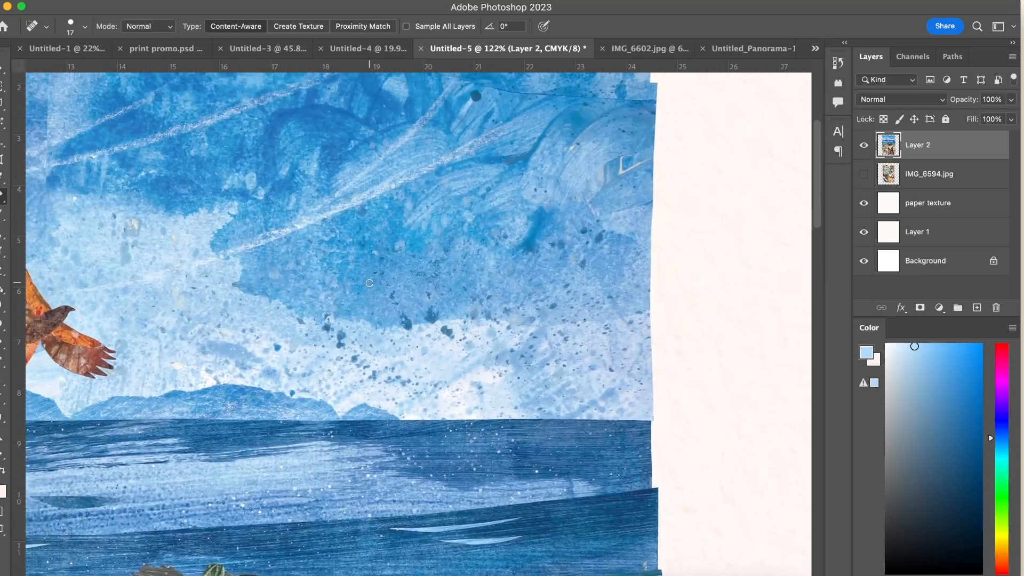
pyautogui.scroll(-3, 369, 283)
pyautogui.scroll(-5, 369, 283)
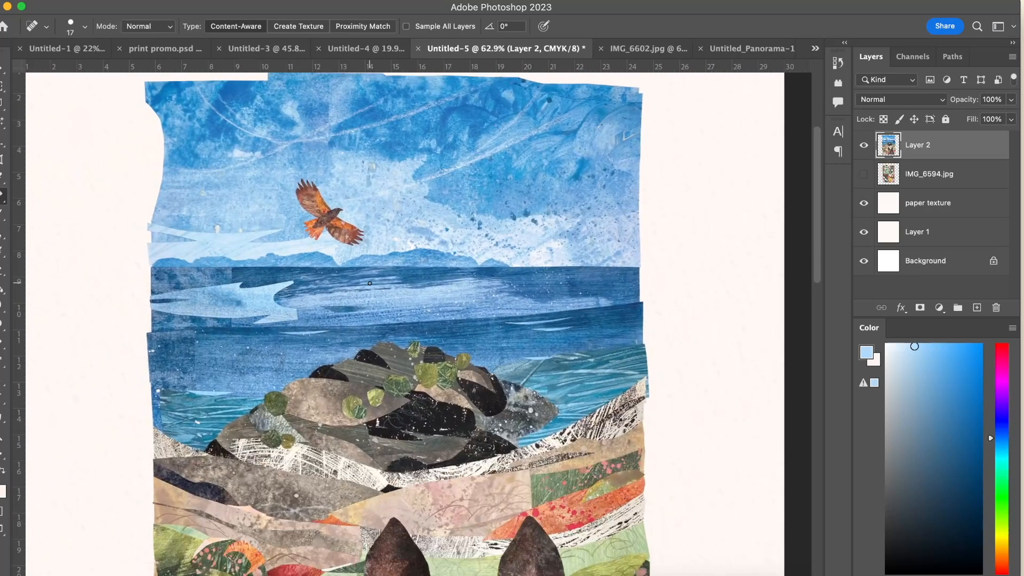
pyautogui.scroll(-5, 370, 284)
pyautogui.press('v')
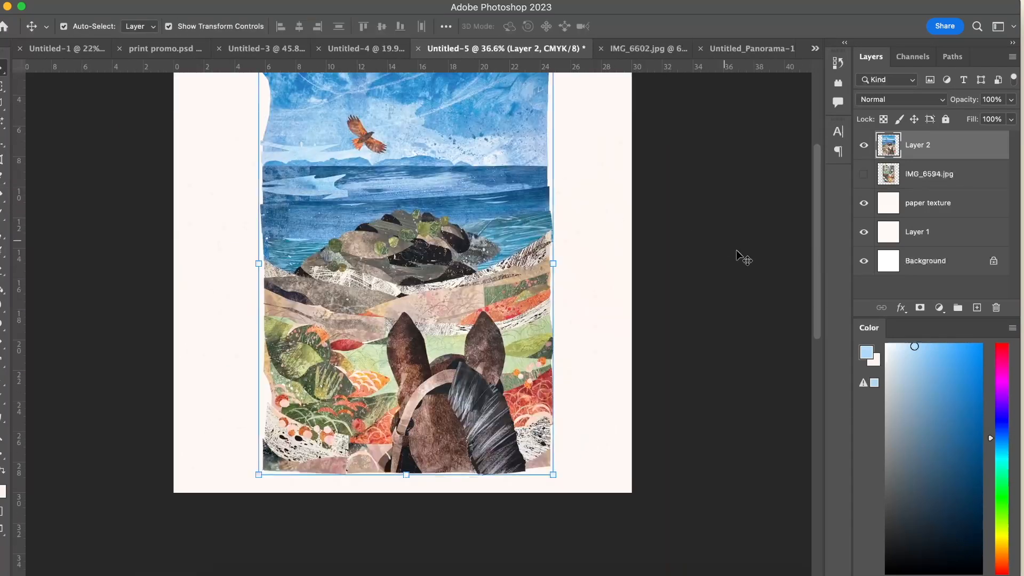
pyautogui.click(747, 260)
pyautogui.scroll(3, 748, 260)
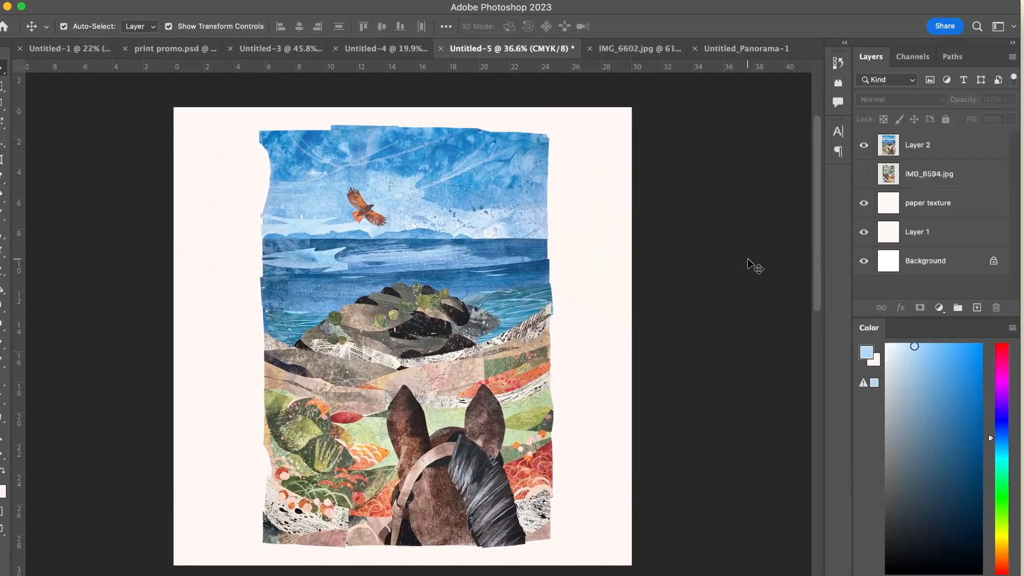